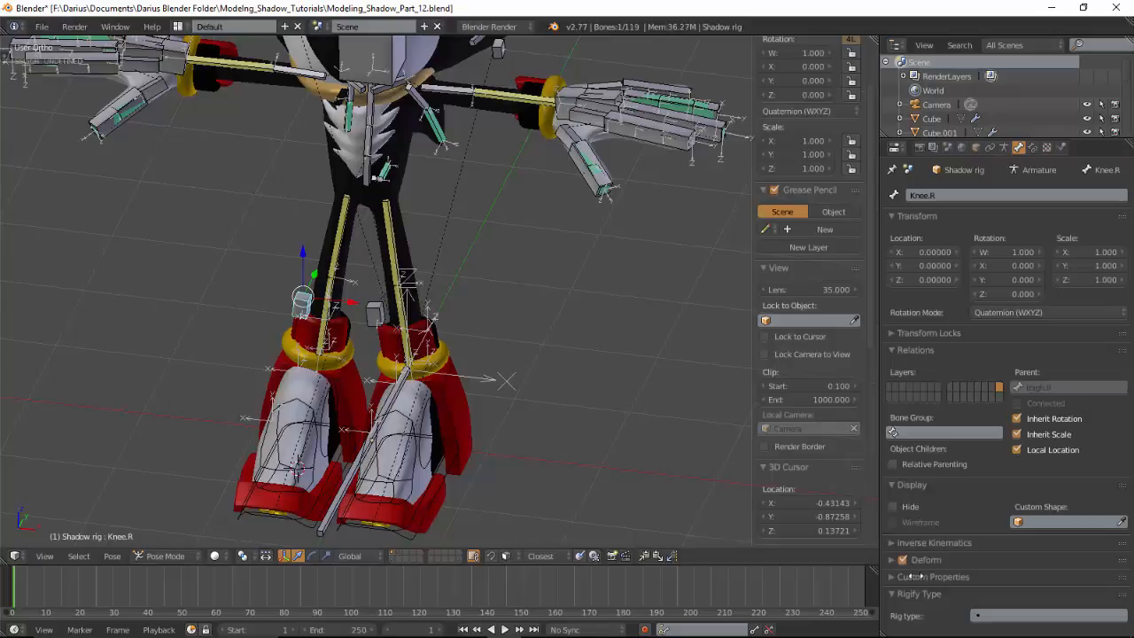
Disable Deform for the Rotate Toe.L and Rotate Toe.R bones on the feet
scroll(452, 435, up, 3)
shift+middle_drag(450, 435, 449, 350)
right_click(427, 383)
right_click(443, 374)
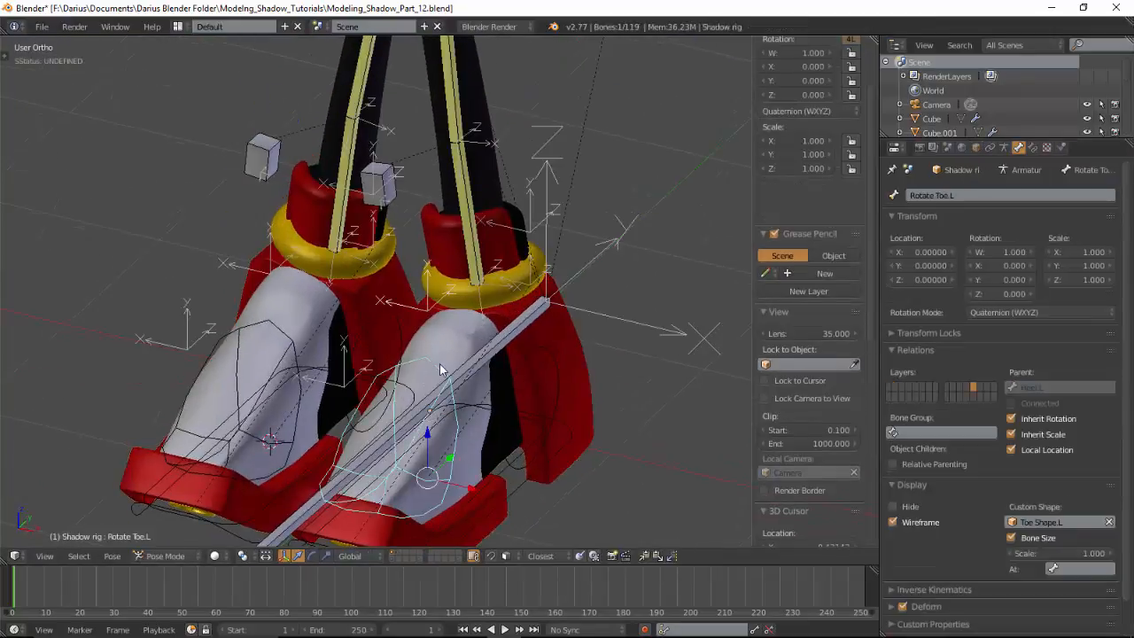
click(903, 606)
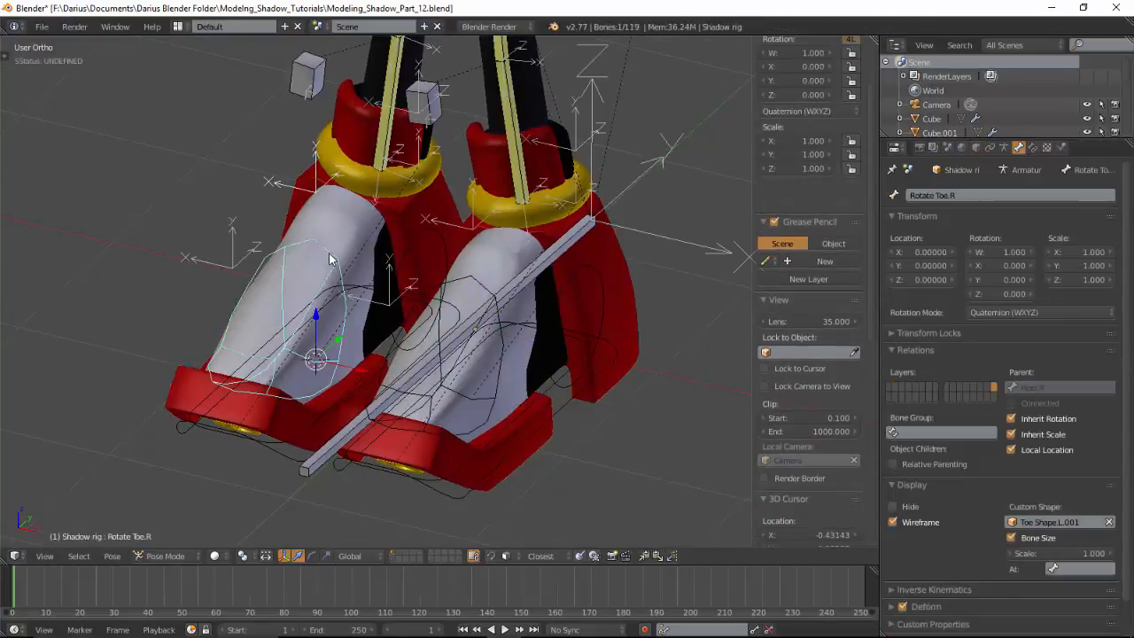
click(902, 606)
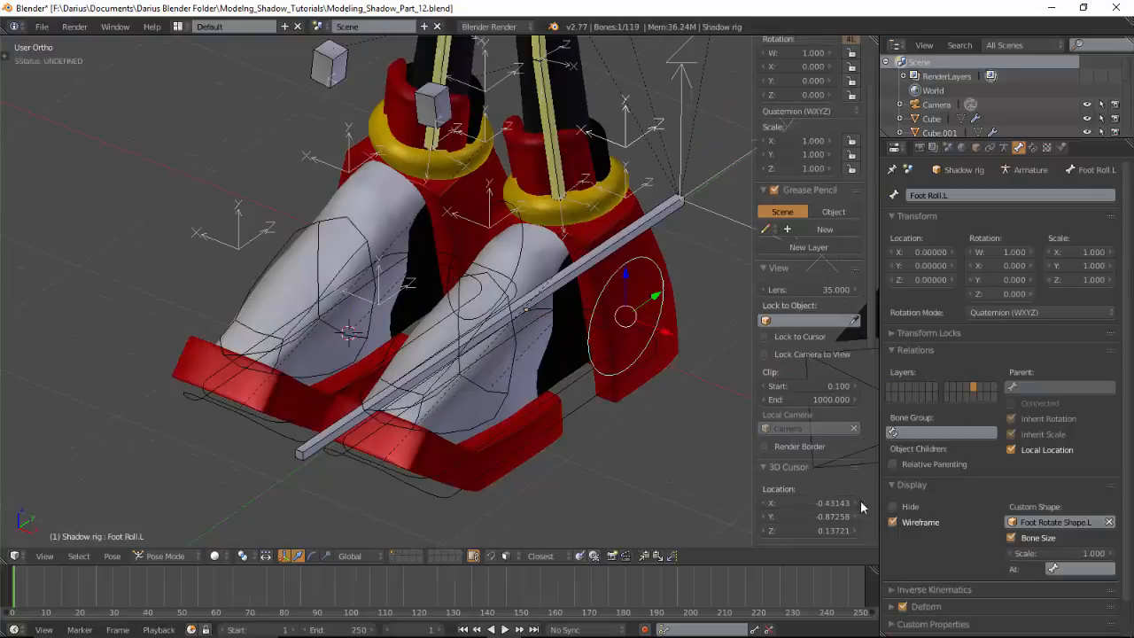
Disable Deform for the left foot's control bones Foot Roll.L and Tip Toe.L
click(902, 607)
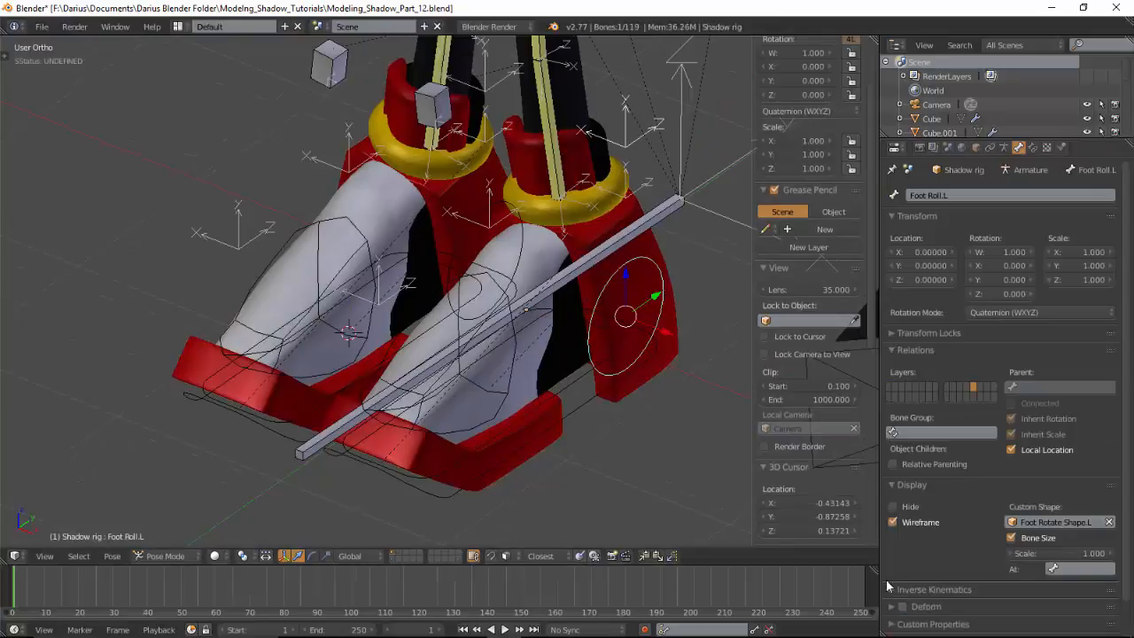
right_click(591, 401)
click(903, 606)
right_click(611, 359)
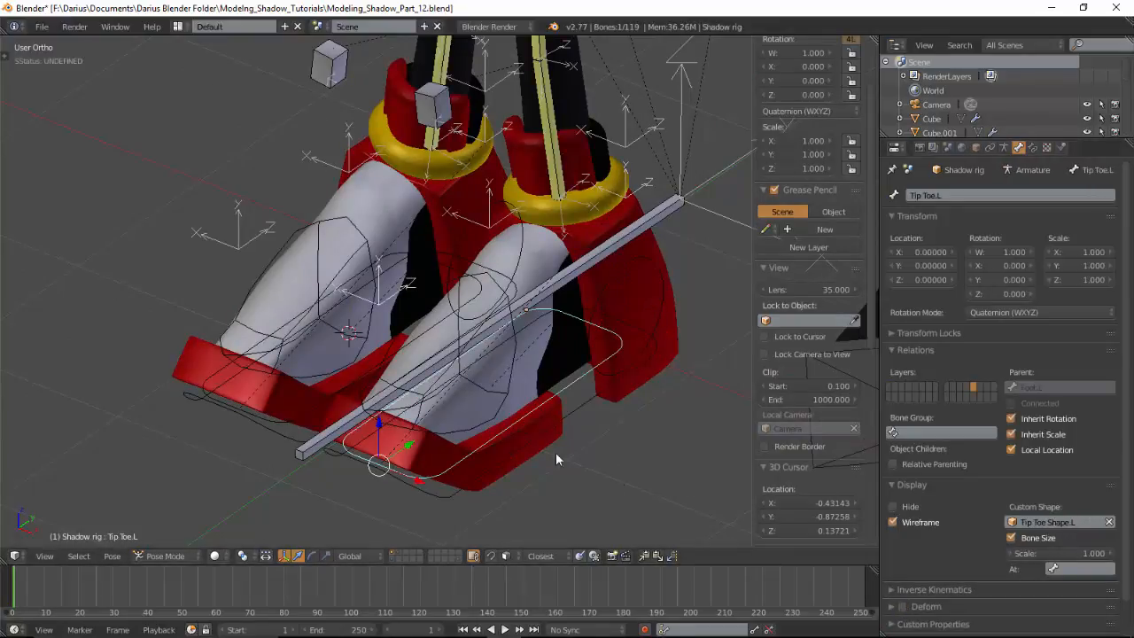
Disable Deform for the right foot's control bones Tip Toe.R and Foot Roll.R
middle_drag(576, 372, 303, 384)
right_click(298, 387)
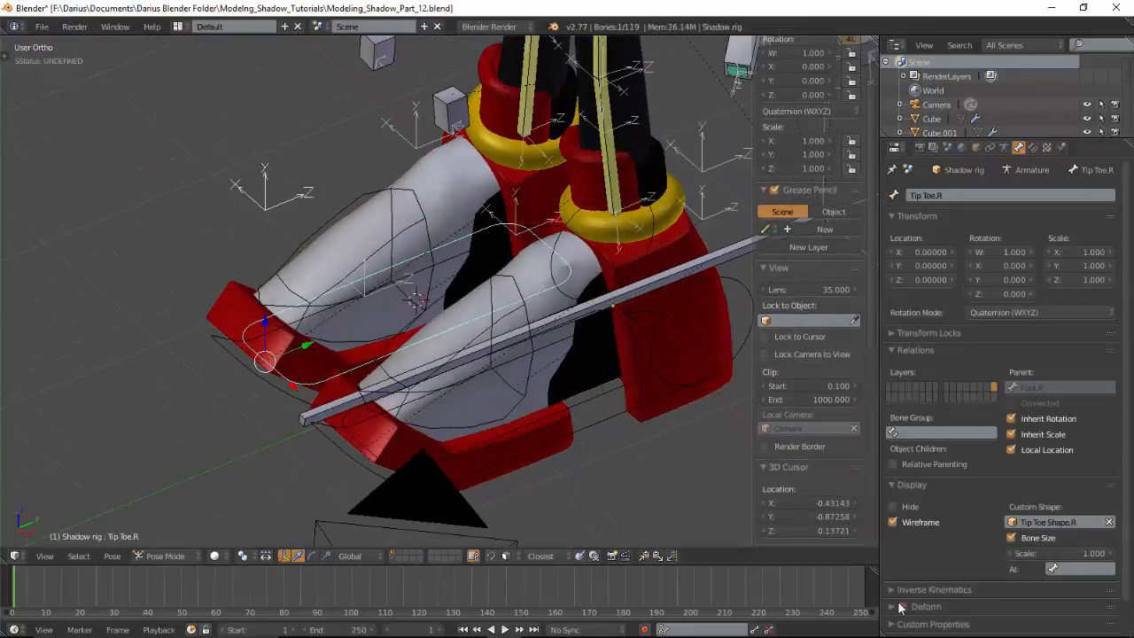
right_click(620, 256)
click(902, 607)
Disable Deform for the Elbow.L and Elbow.R target bones behind the arms
scroll(560, 401, down, 2)
shift+middle_drag(560, 400, 367, 395)
key(KP_1)
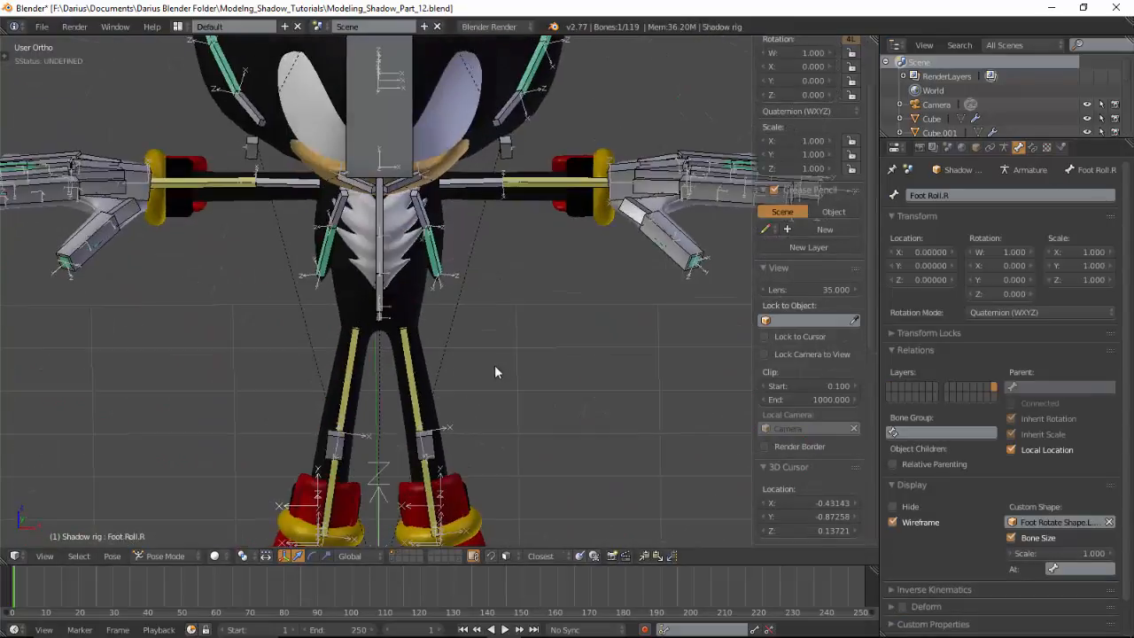
middle_drag(494, 365, 483, 339)
right_click(416, 274)
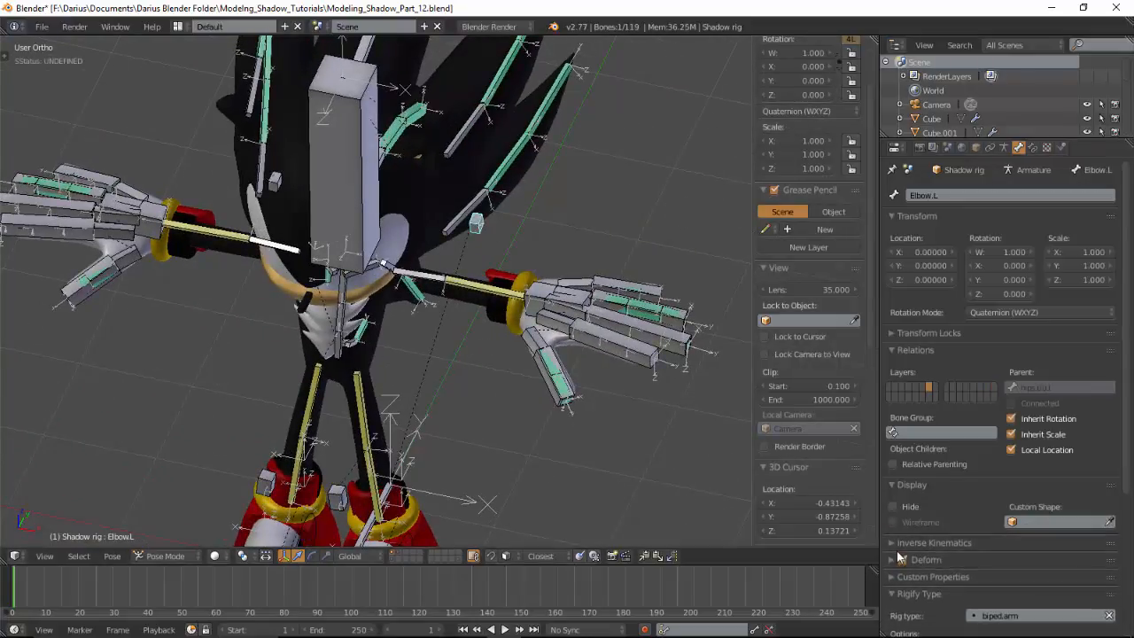
right_click(276, 181)
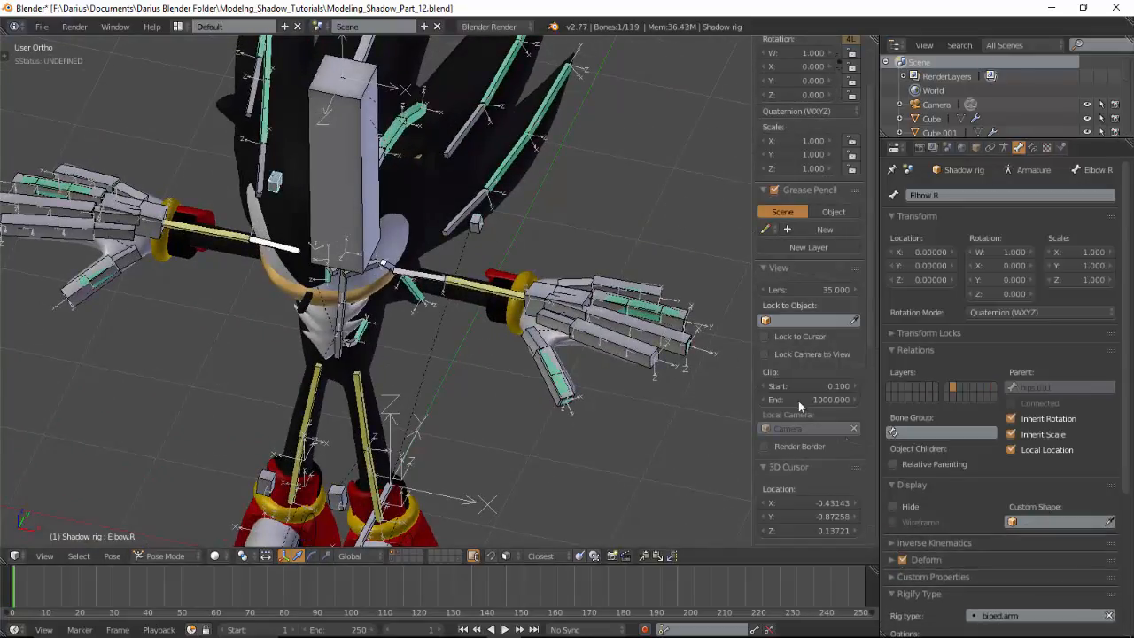
Disable Deform for the left hand's thumb and index finger roll control bones
shift+middle_drag(464, 338, 441, 333)
scroll(441, 333, up, 5)
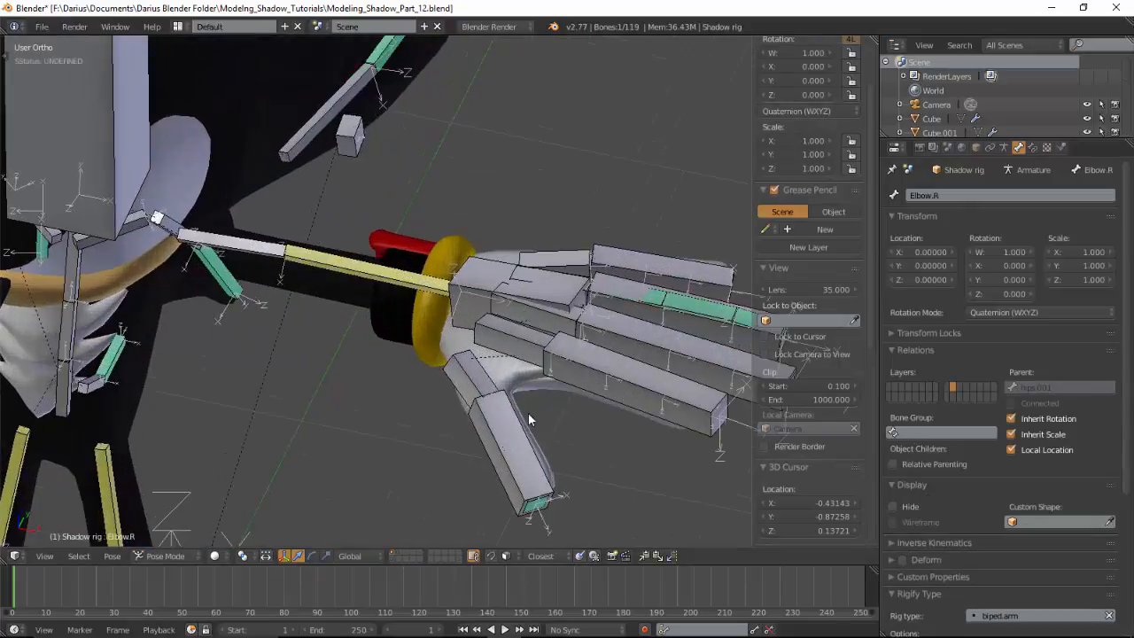
key(ctrl+Tab)
right_click(482, 388)
right_click(479, 395)
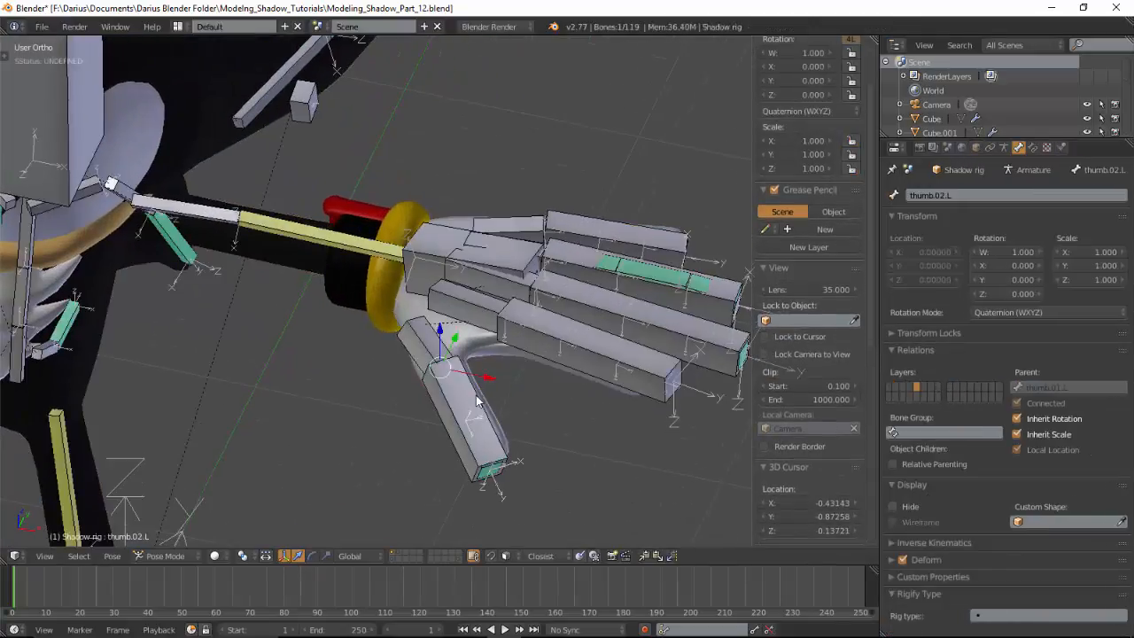
right_click(476, 396)
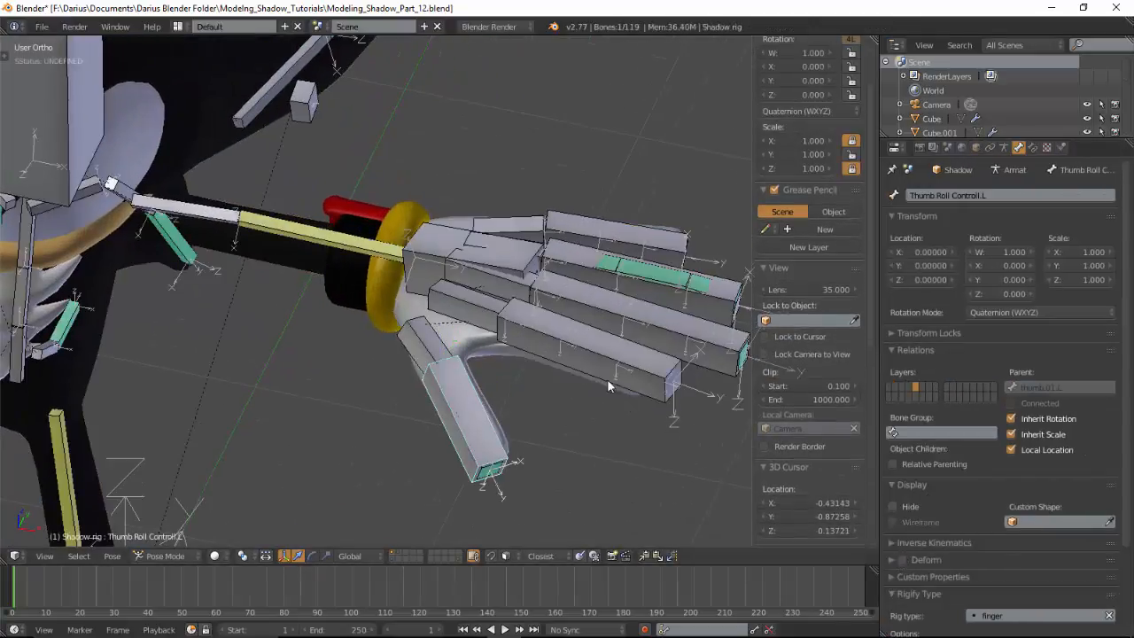
right_click(676, 377)
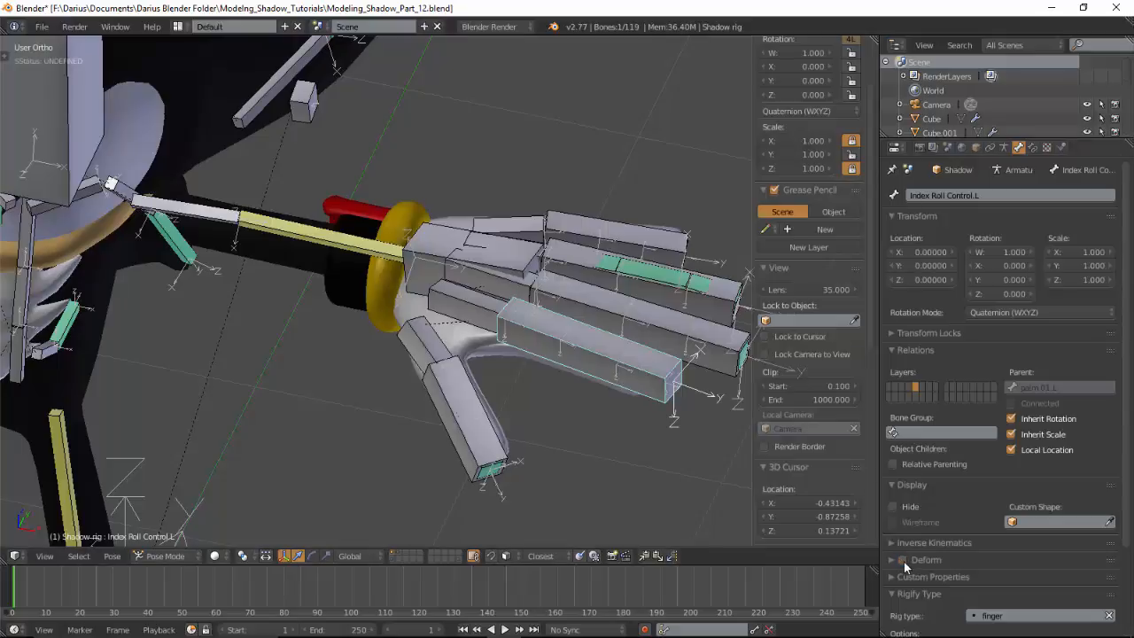
Disable Deform for the left hand's middle, ring and pinky roll control bones
right_click(732, 358)
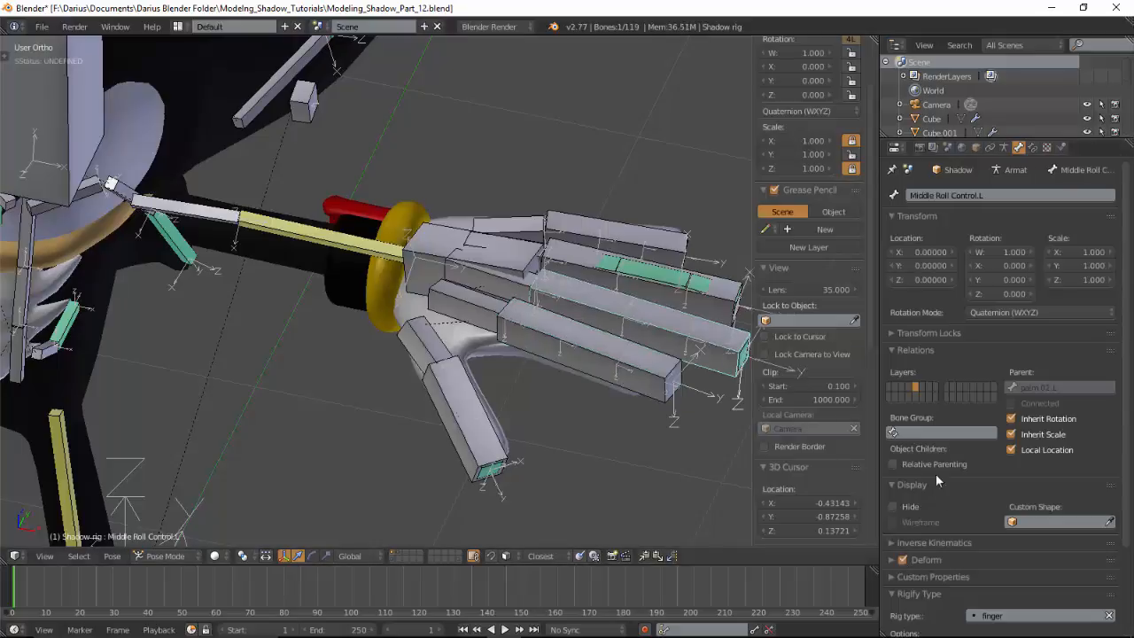
click(903, 560)
right_click(731, 300)
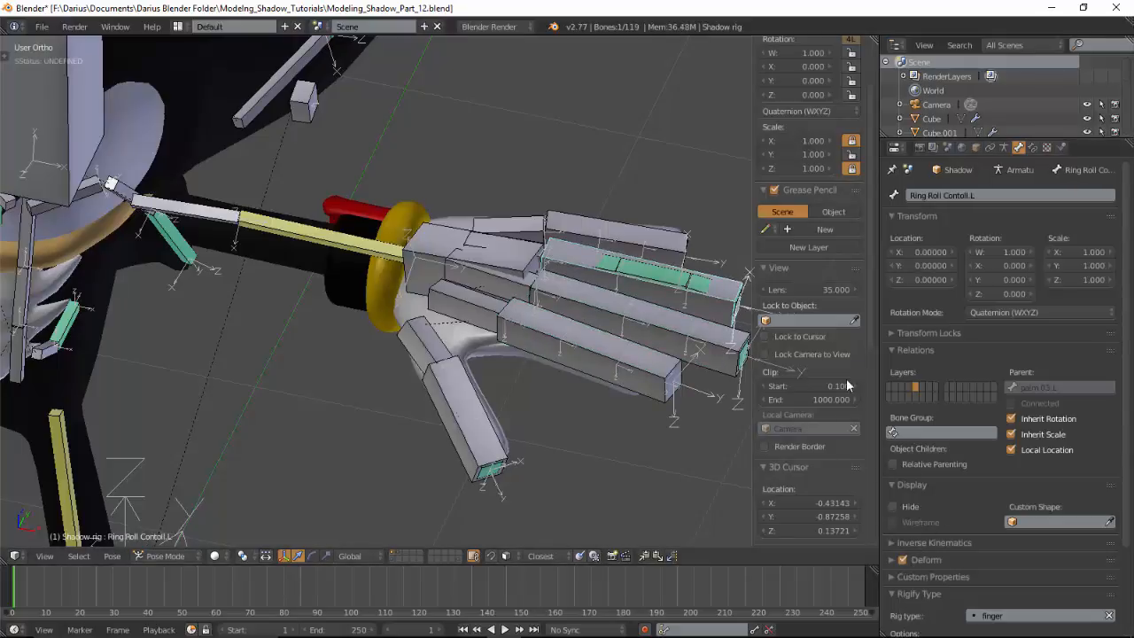
click(902, 560)
right_click(671, 238)
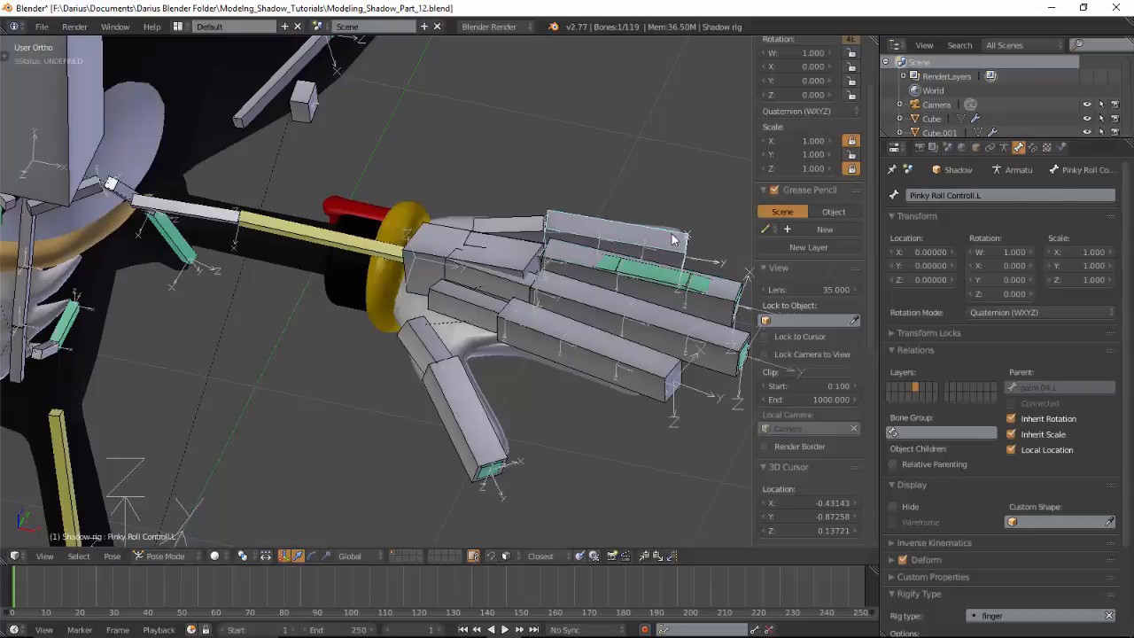
click(903, 559)
Disable Deform for the right hand's thumb, index and middle roll control bones
middle_drag(564, 381, 544, 306)
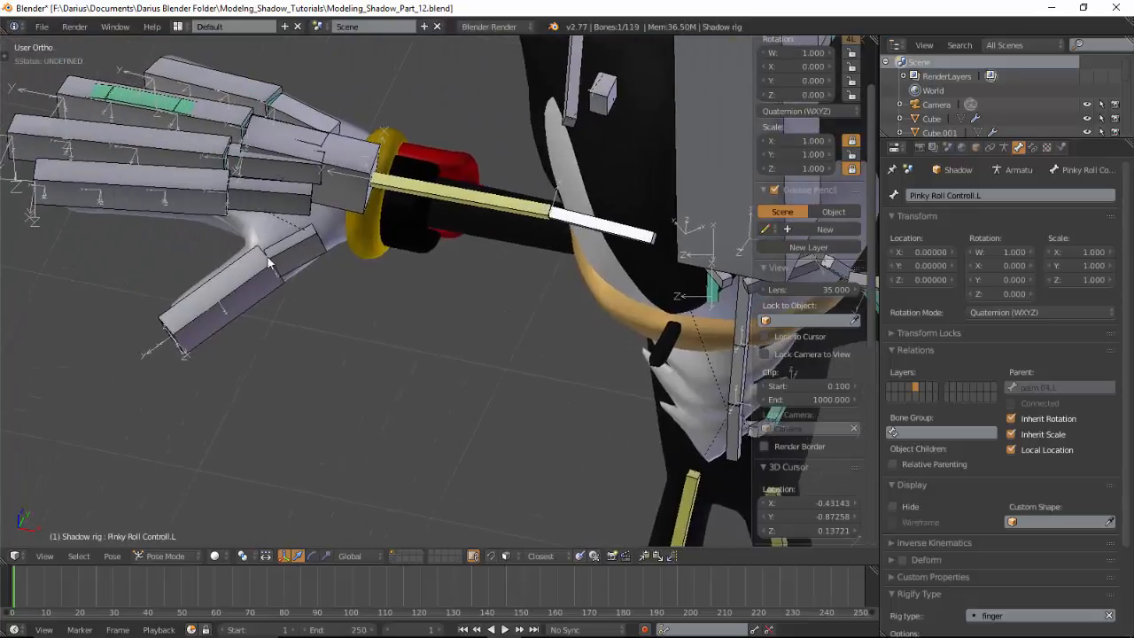
right_click(247, 276)
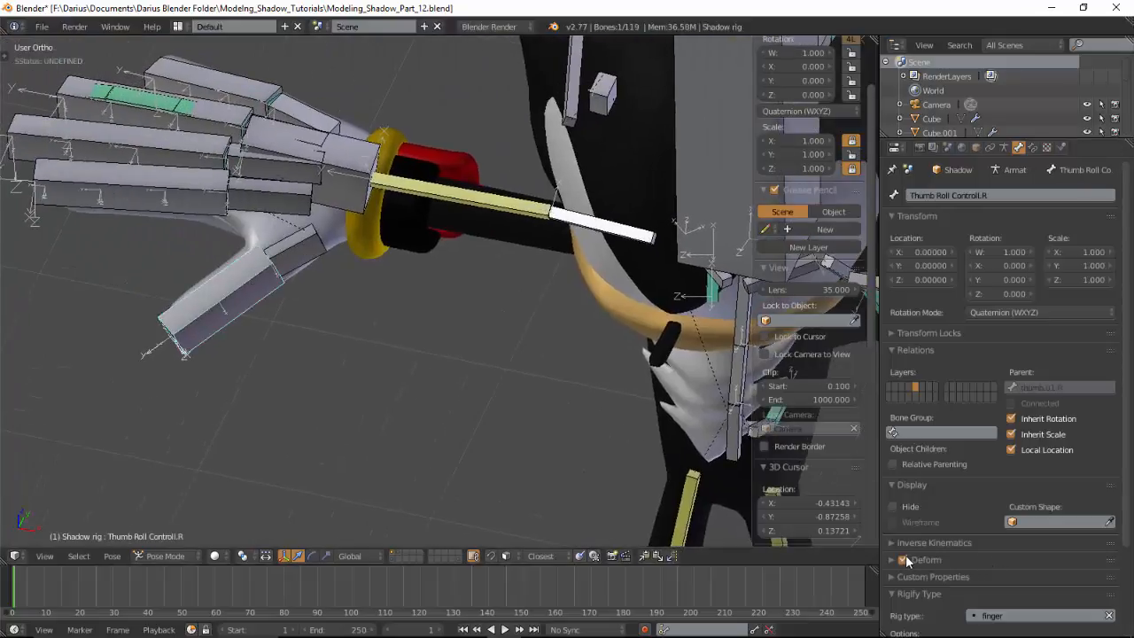
right_click(203, 203)
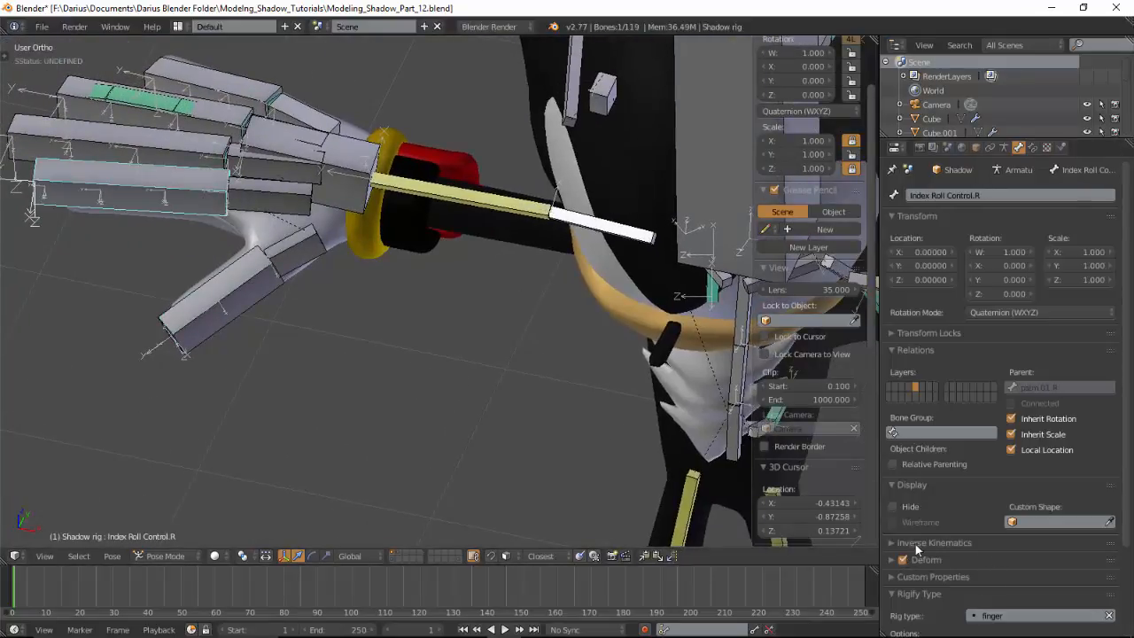
right_click(215, 162)
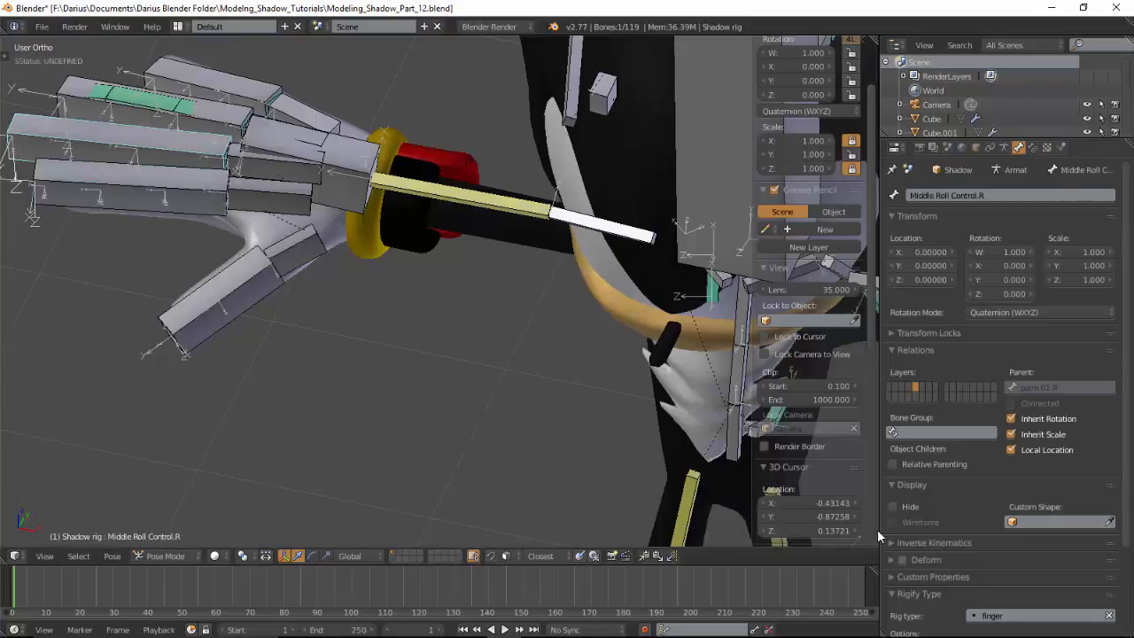
Disable Deform for the right hand's ring and pinky roll control bones
right_click(219, 125)
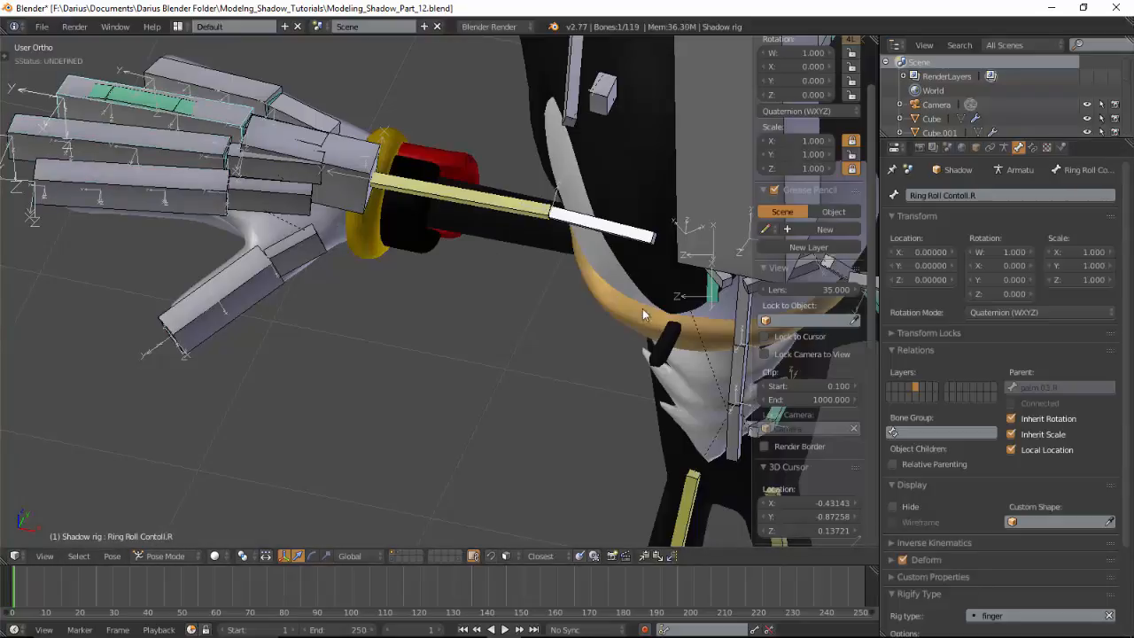
click(902, 559)
right_click(251, 100)
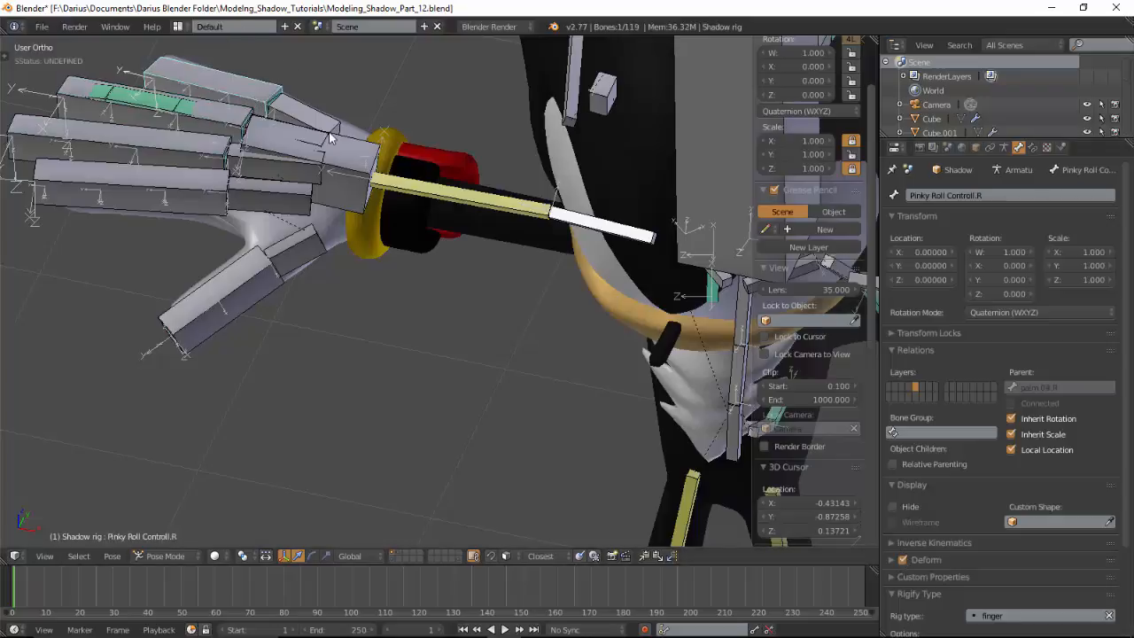
click(902, 558)
Show only the two armature layers that hold the left and right foot's target and heel bones
scroll(386, 255, down, 10)
middle_drag(382, 304, 413, 217)
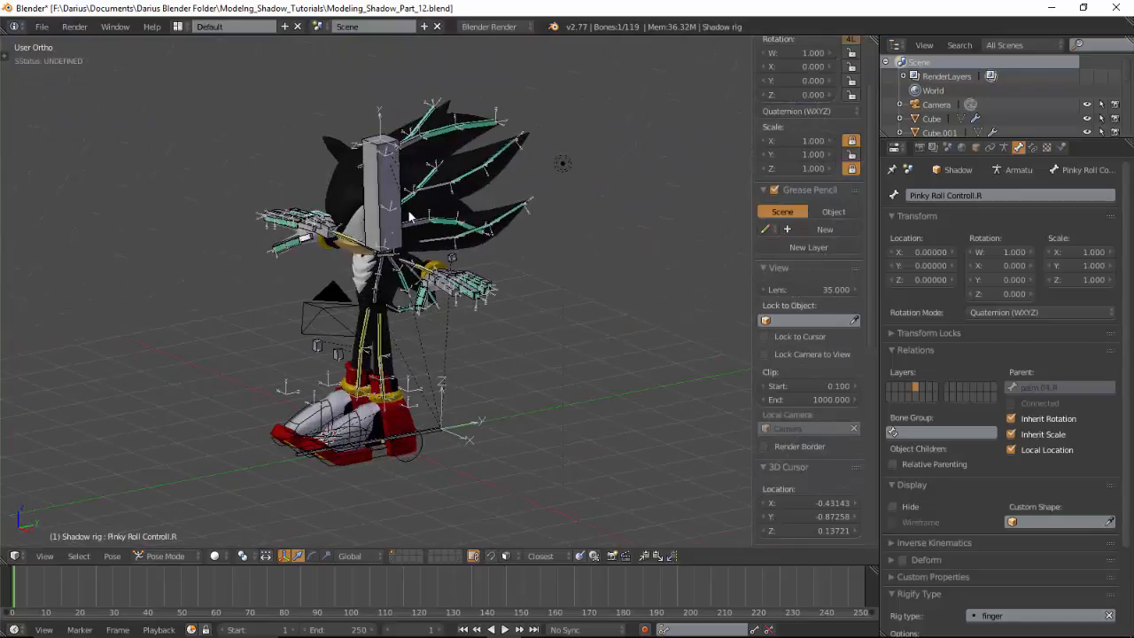
scroll(472, 295, up, 5)
middle_drag(423, 377, 576, 329)
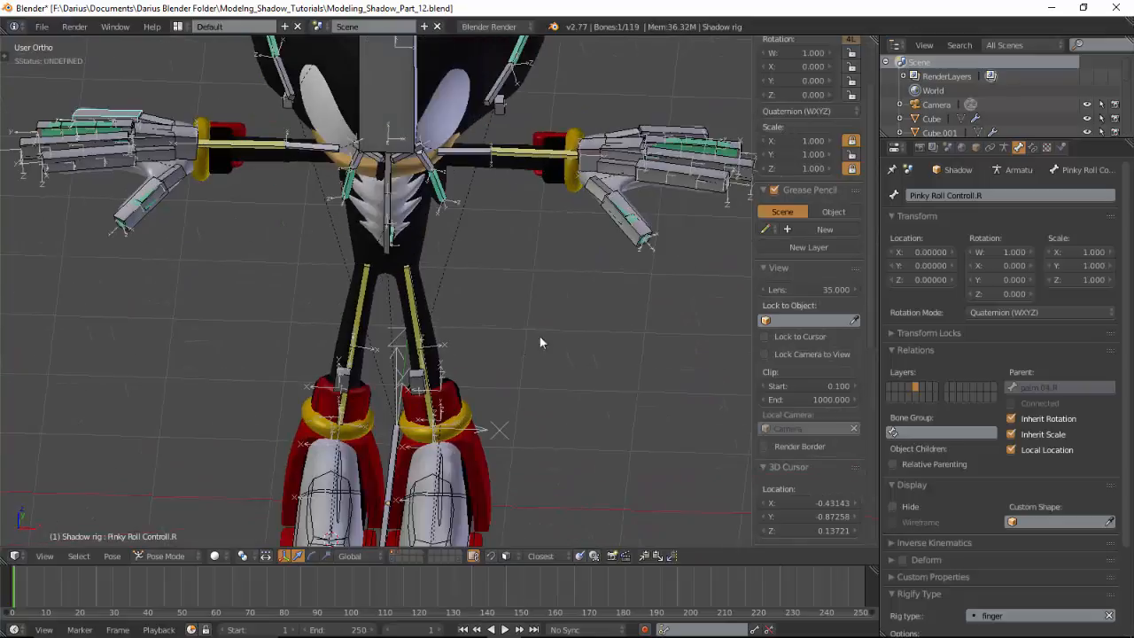
click(1004, 147)
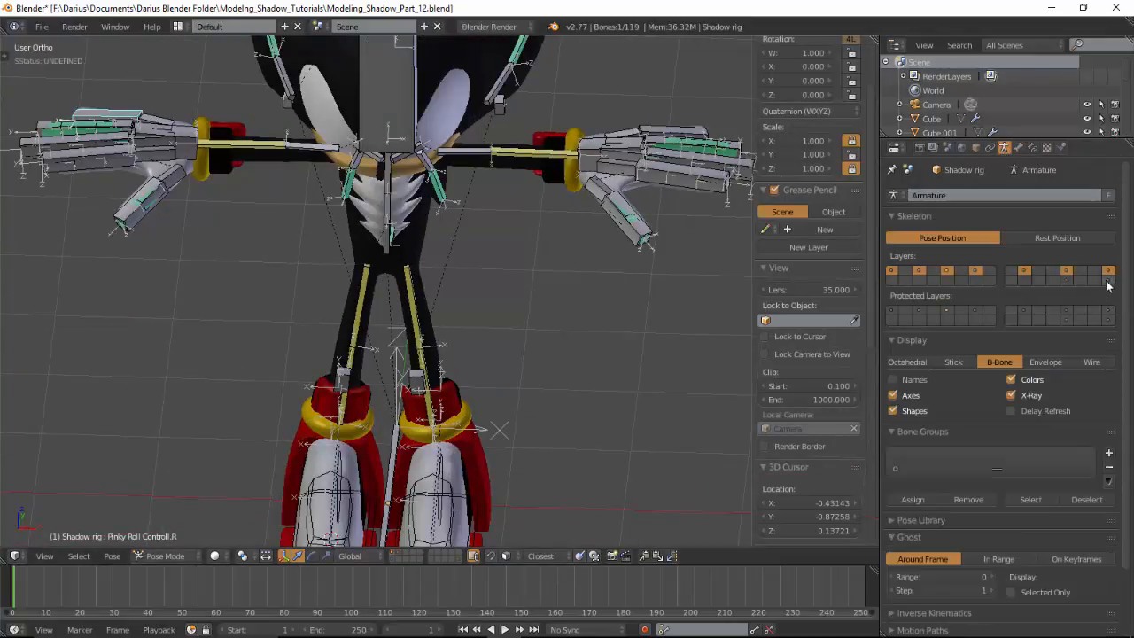
shift+click(1067, 279)
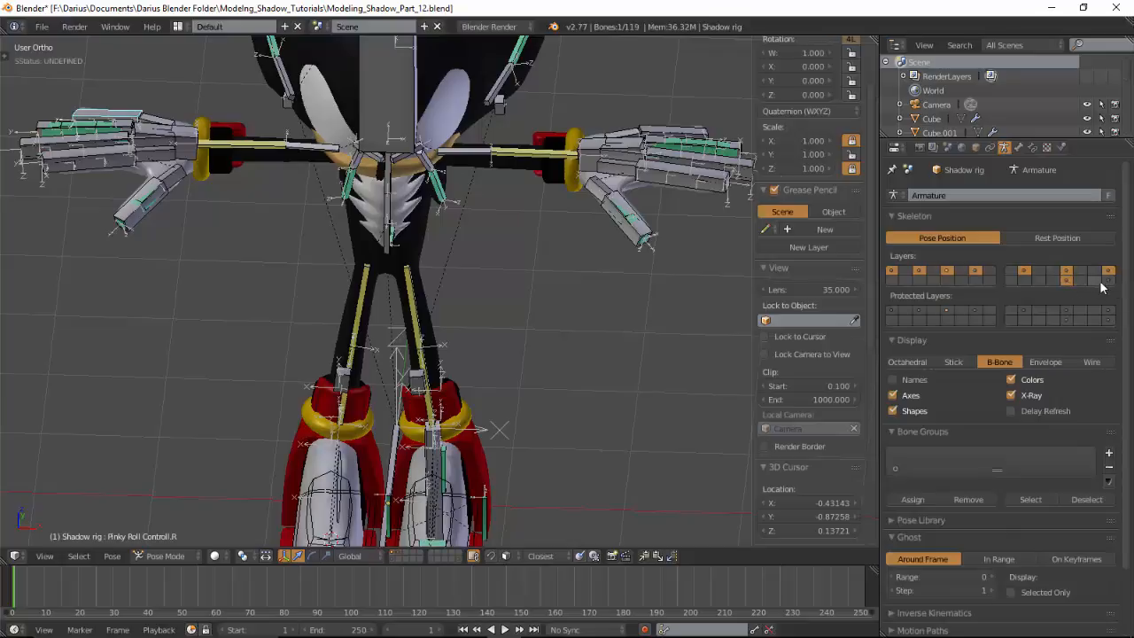
shift+click(1108, 280)
shift+scroll(648, 310, down, 4)
middle_drag(649, 312, 527, 382)
click(1066, 281)
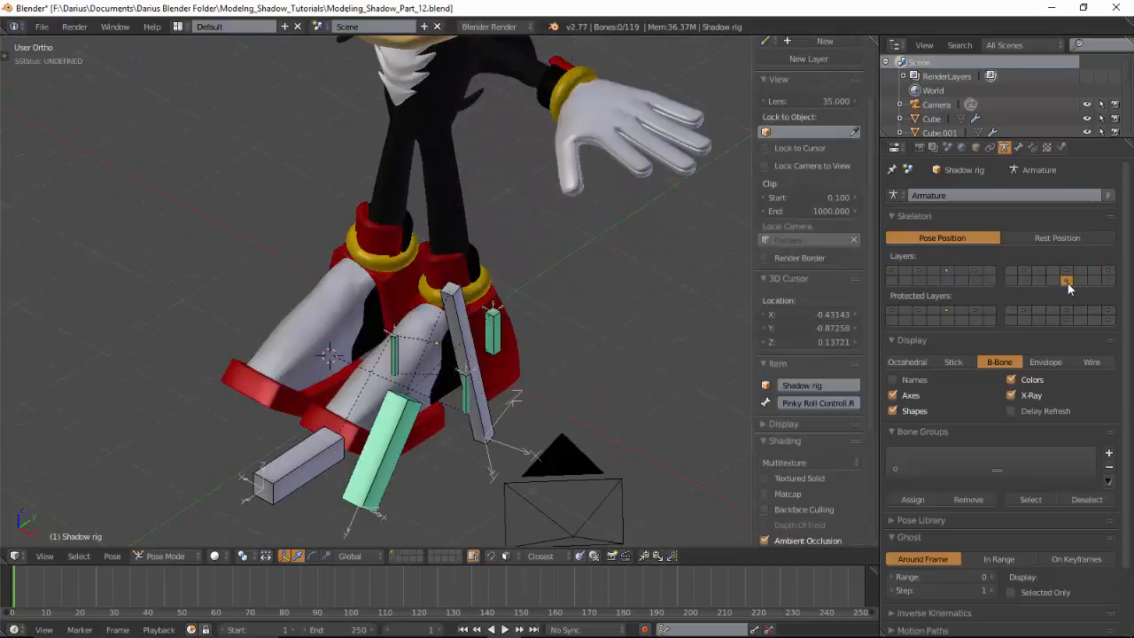
shift+click(1108, 280)
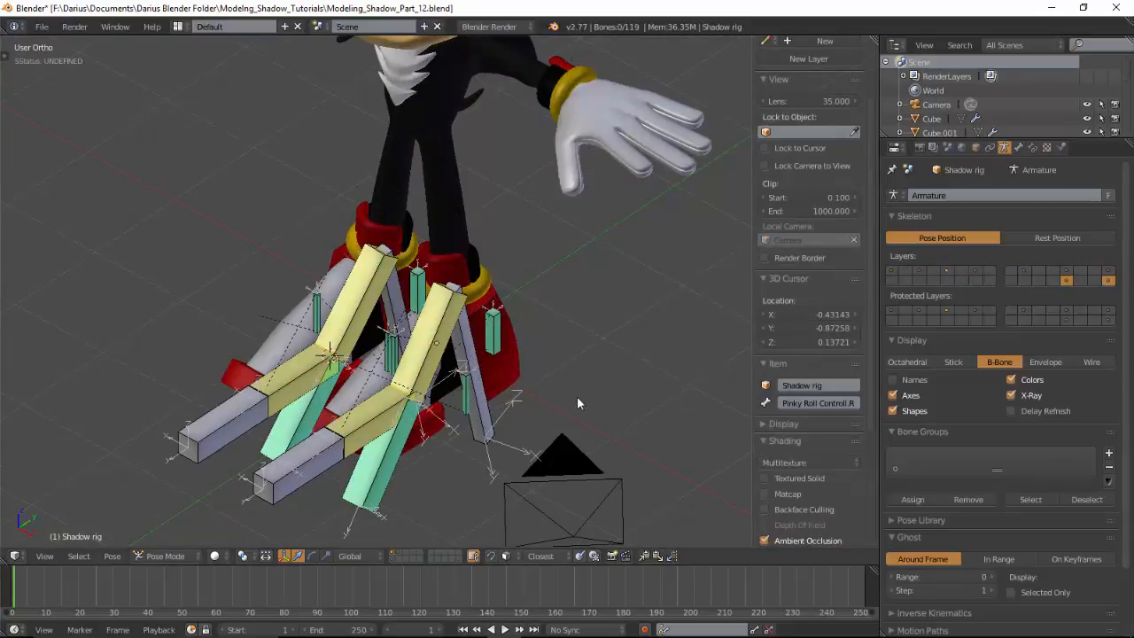
Disable Deform for the Tarsal Target.L and Tarsal Target.R bones
scroll(576, 396, up, 2)
shift+middle_drag(630, 265, 620, 163)
mouse_move(523, 301)
middle_down()
mouse_move(593, 306)
mouse_move(523, 304)
middle_up()
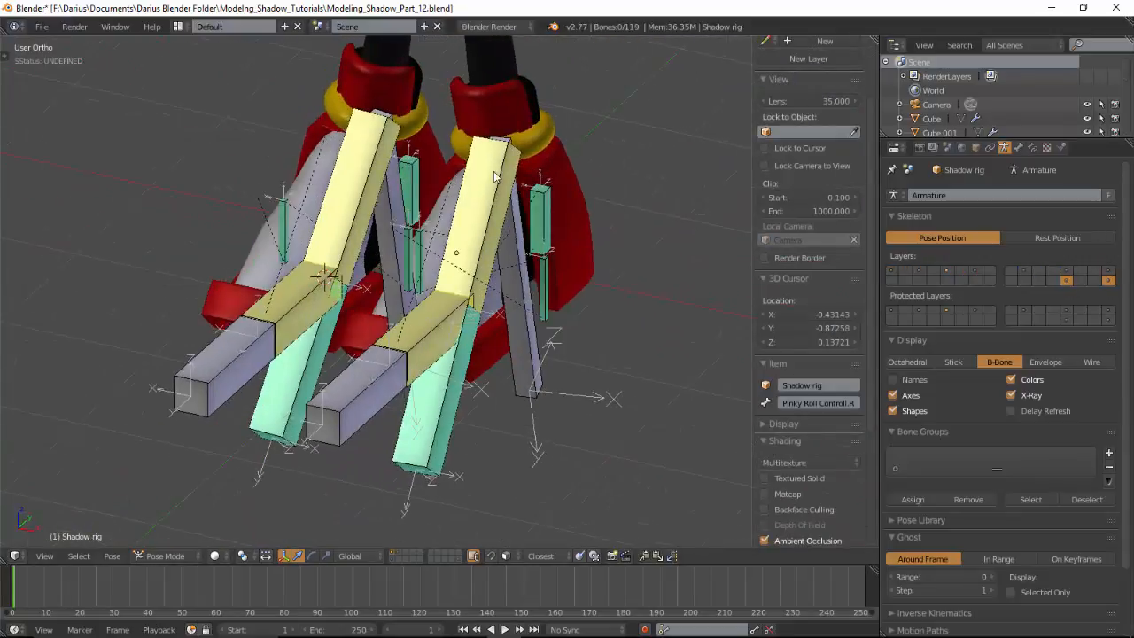
right_click(440, 412)
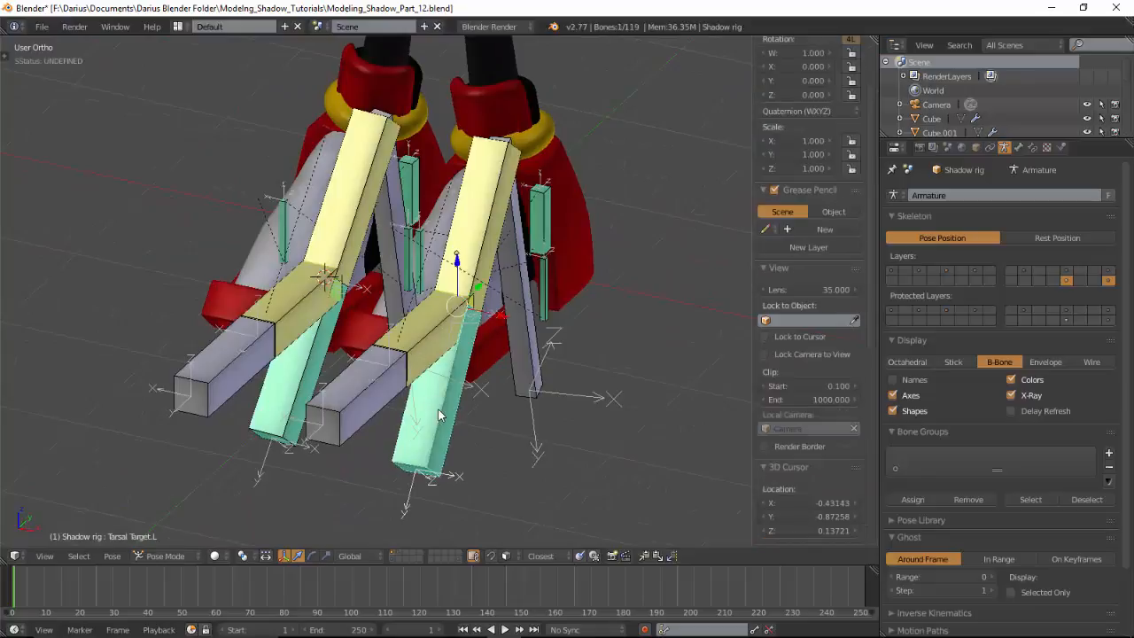
click(1018, 148)
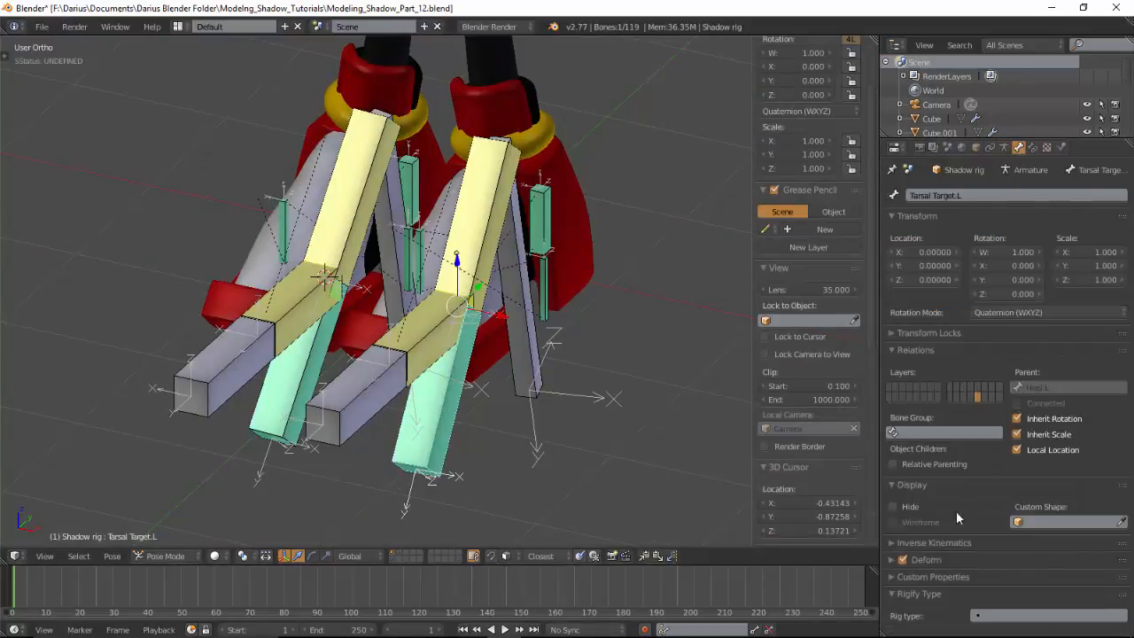
right_click(302, 383)
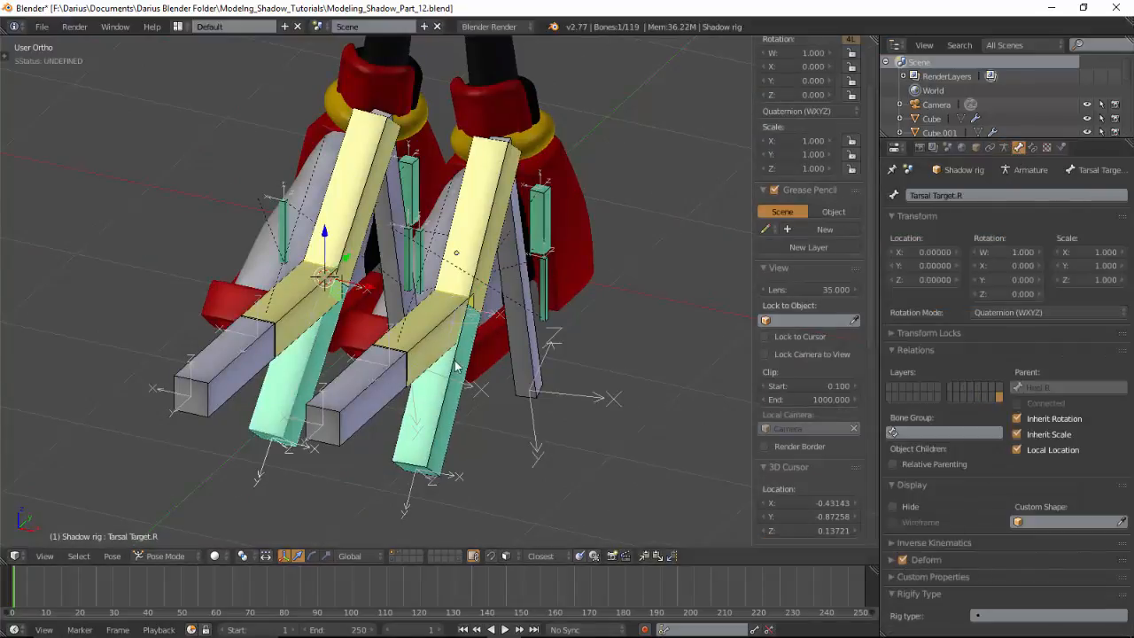
Disable Deform for the toe target.L and toe target.R bones
right_click(371, 402)
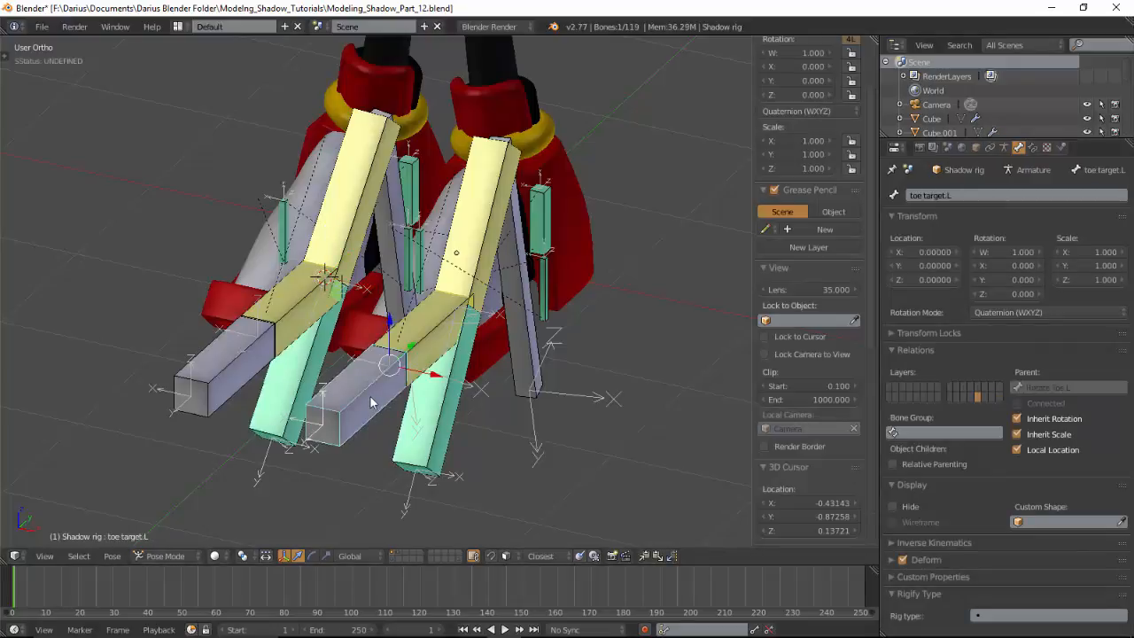
right_click(240, 372)
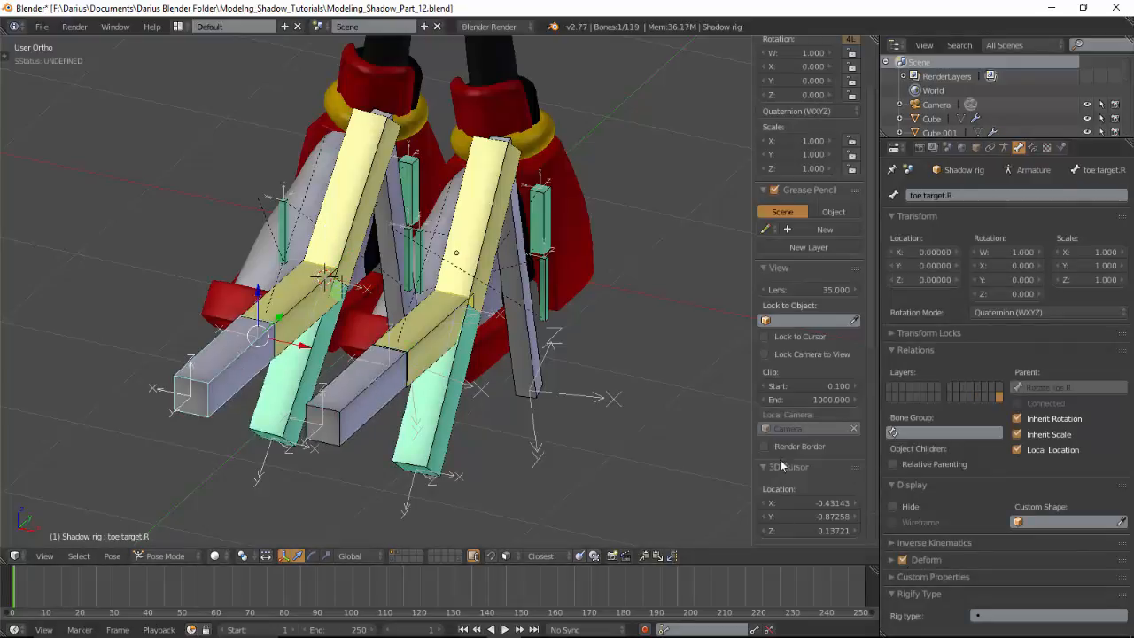
click(910, 559)
Disable Deform for the left foot's Heel.L and Tumble Out.L bones
right_click(548, 233)
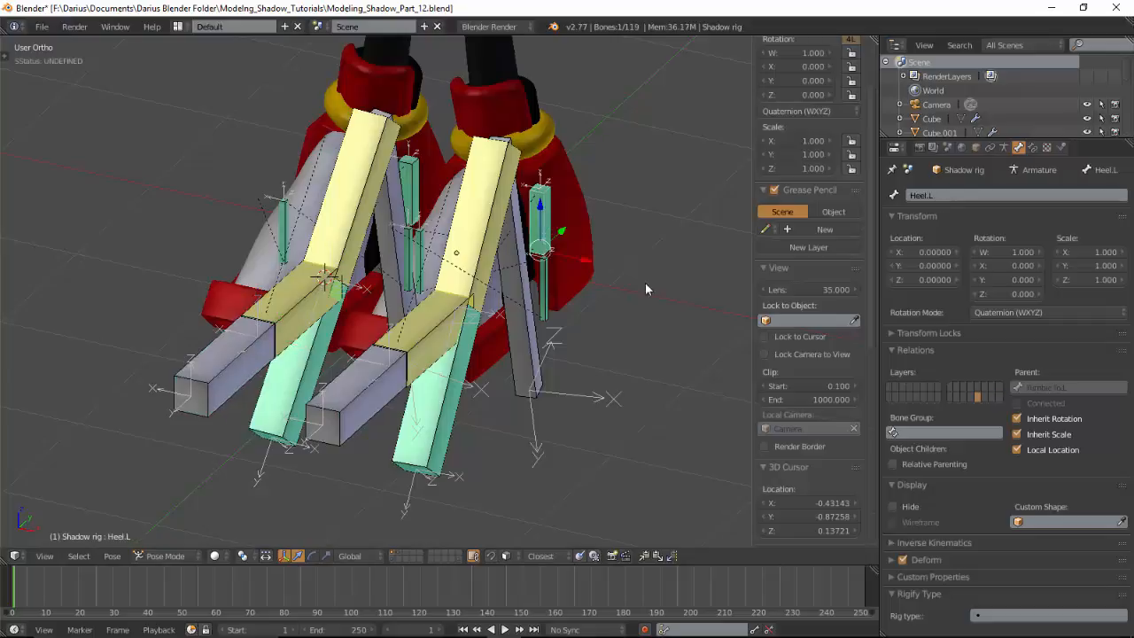
right_click(552, 269)
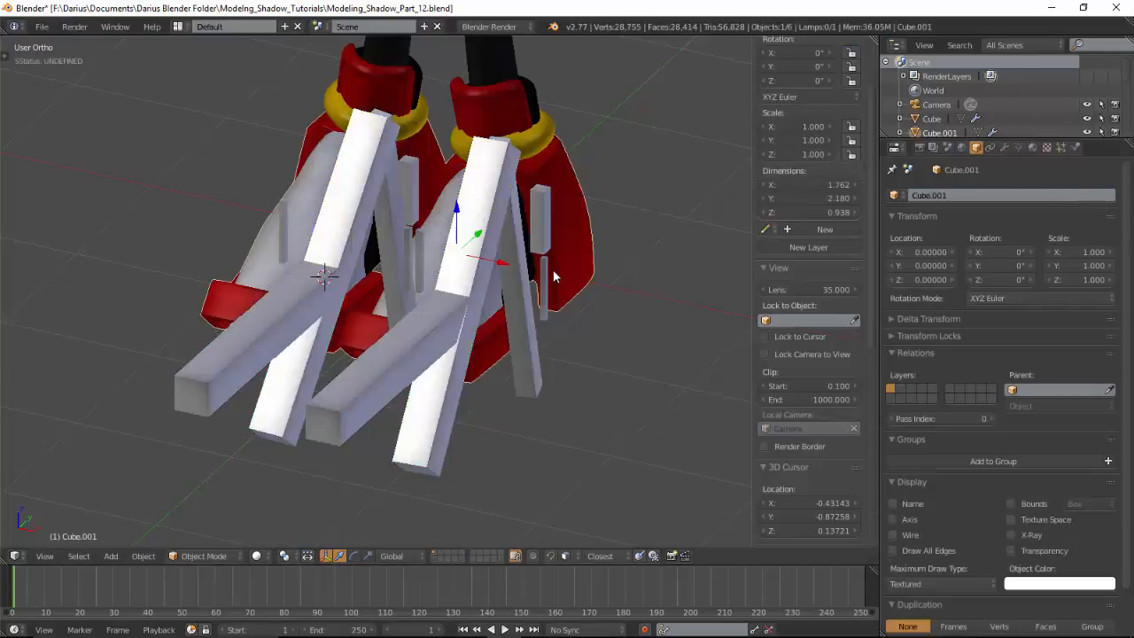
right_click(543, 276)
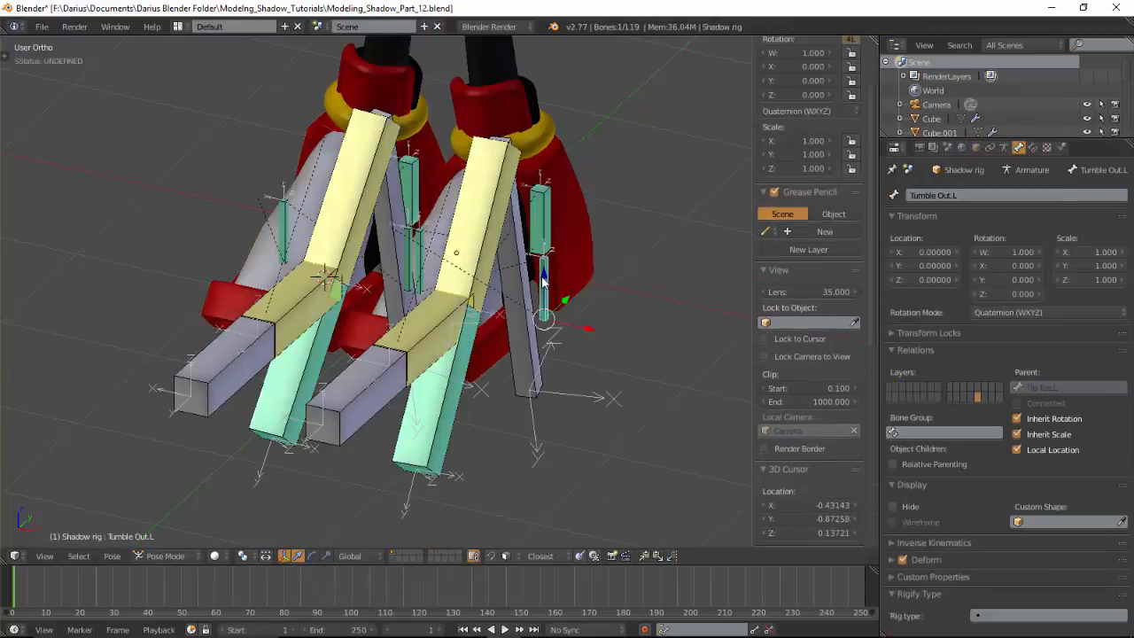
click(902, 560)
Disable Deform for the right foot's Heel.R and Tumble In.R bones
right_click(425, 202)
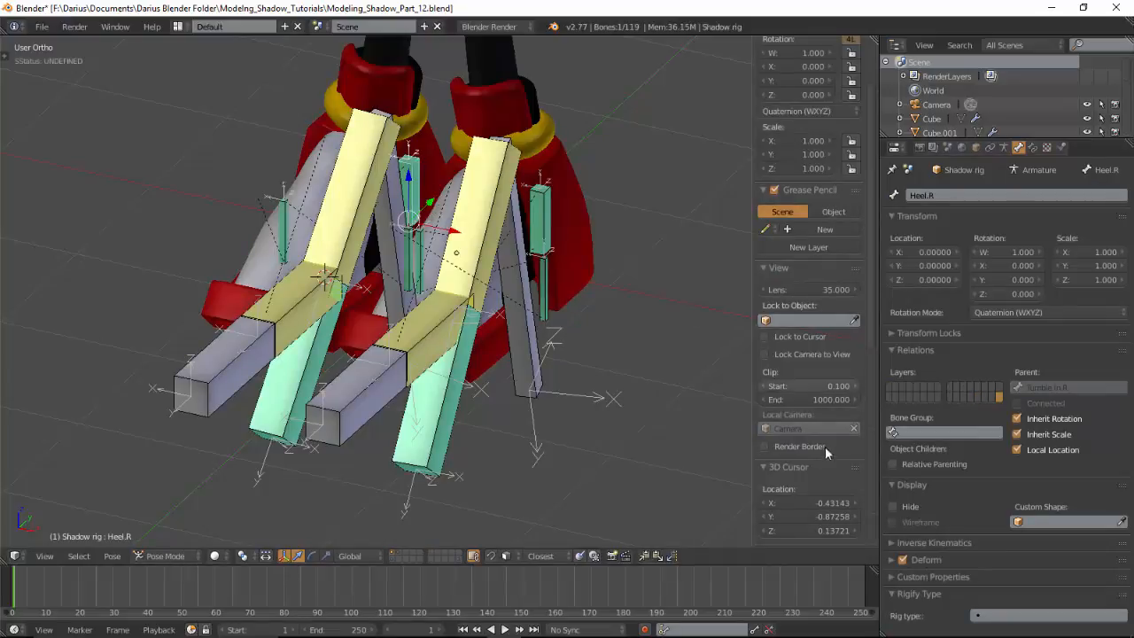
click(902, 559)
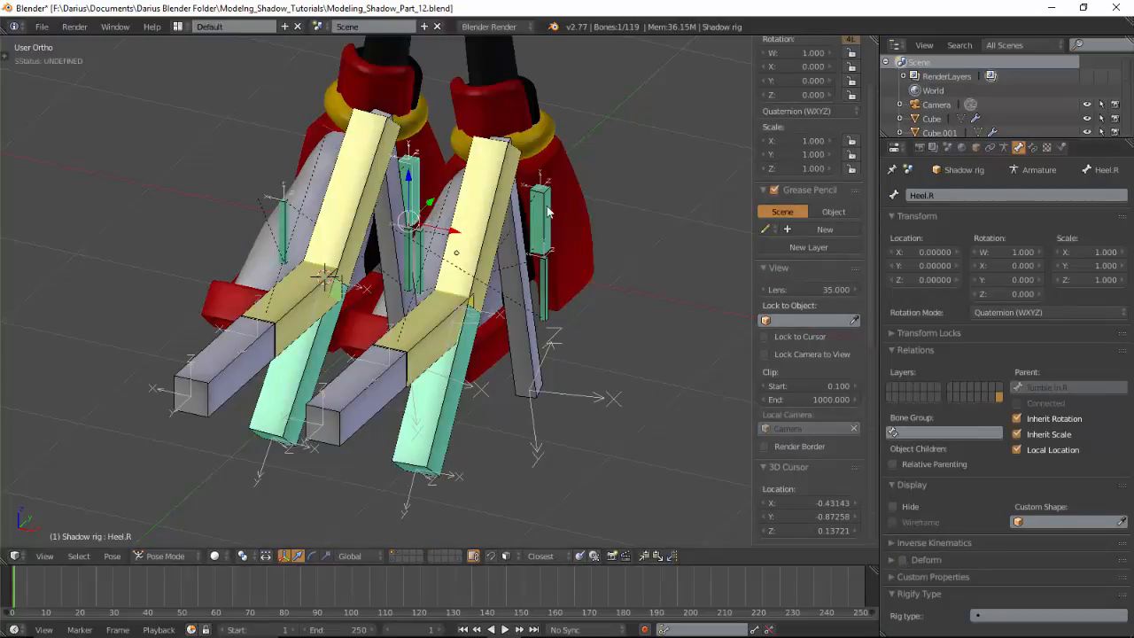
right_click(406, 245)
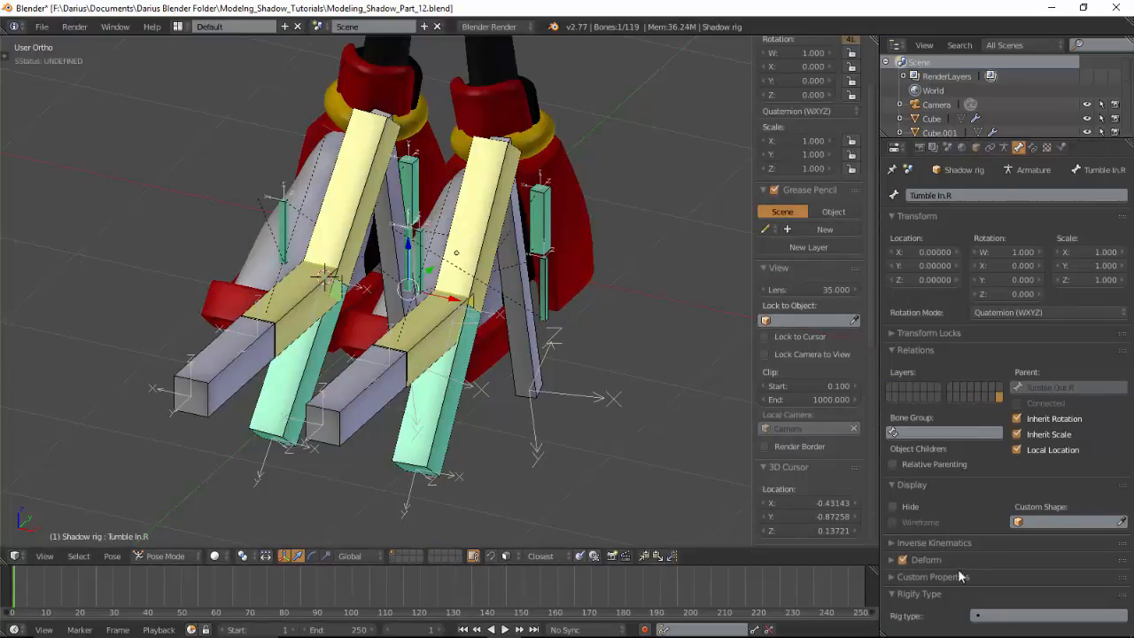
click(903, 560)
Disable Deform for the Tumble In.L and Tumble Out.R bones
right_click(426, 252)
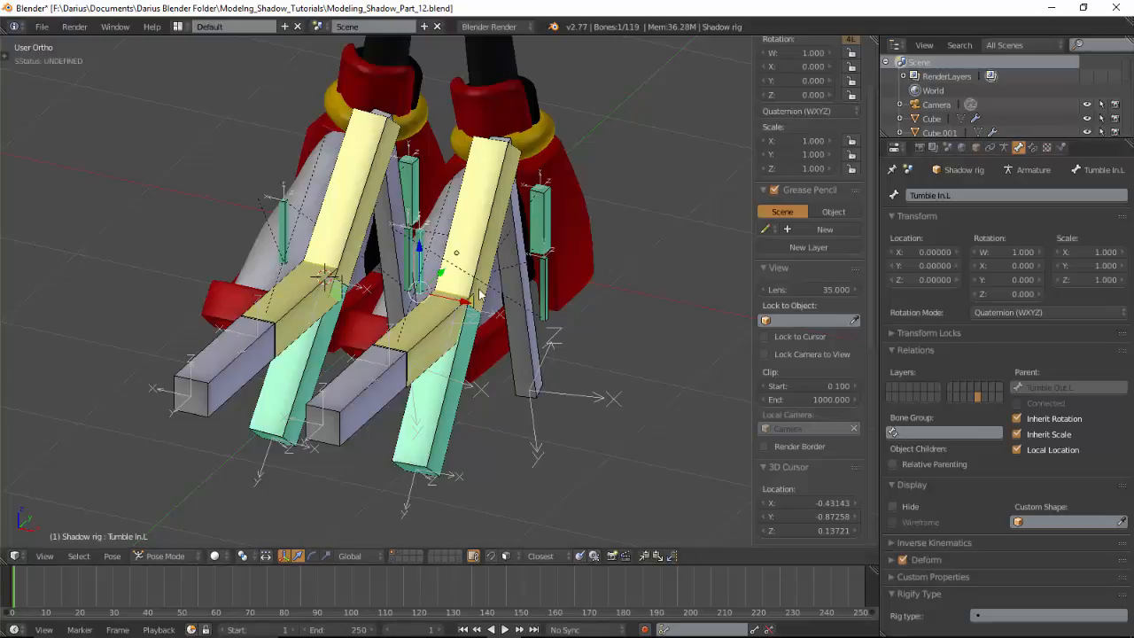
click(903, 560)
right_click(284, 221)
Check the Deform setting of each heel, tumble and toe bone in both feet
middle_drag(396, 200, 288, 211)
middle_drag(659, 305, 554, 326)
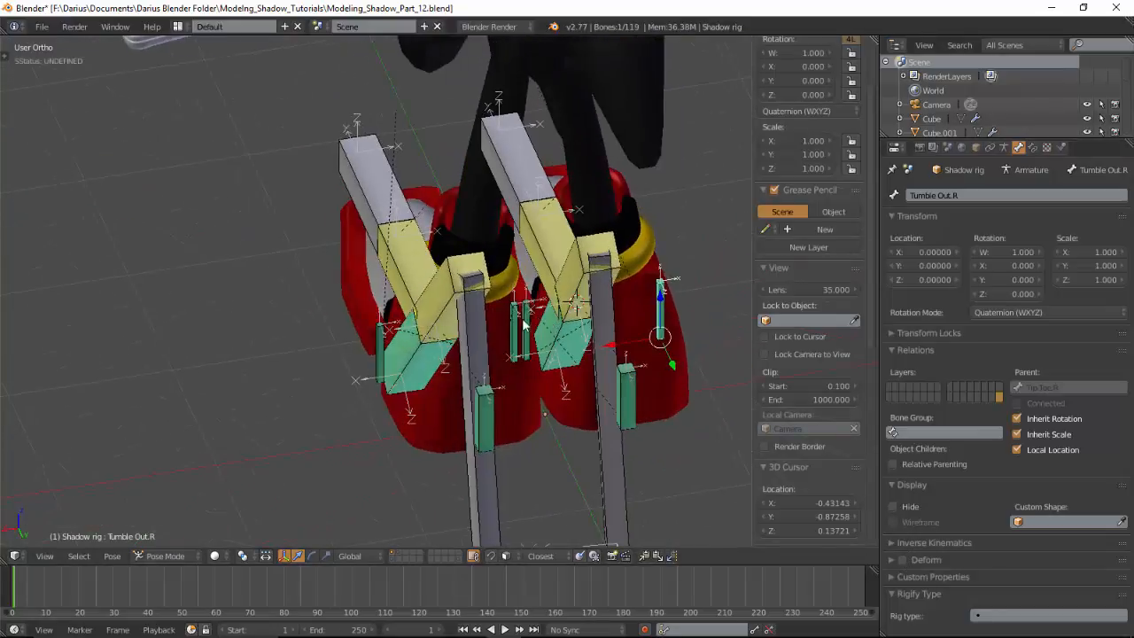
right_click(522, 326)
right_click(528, 324)
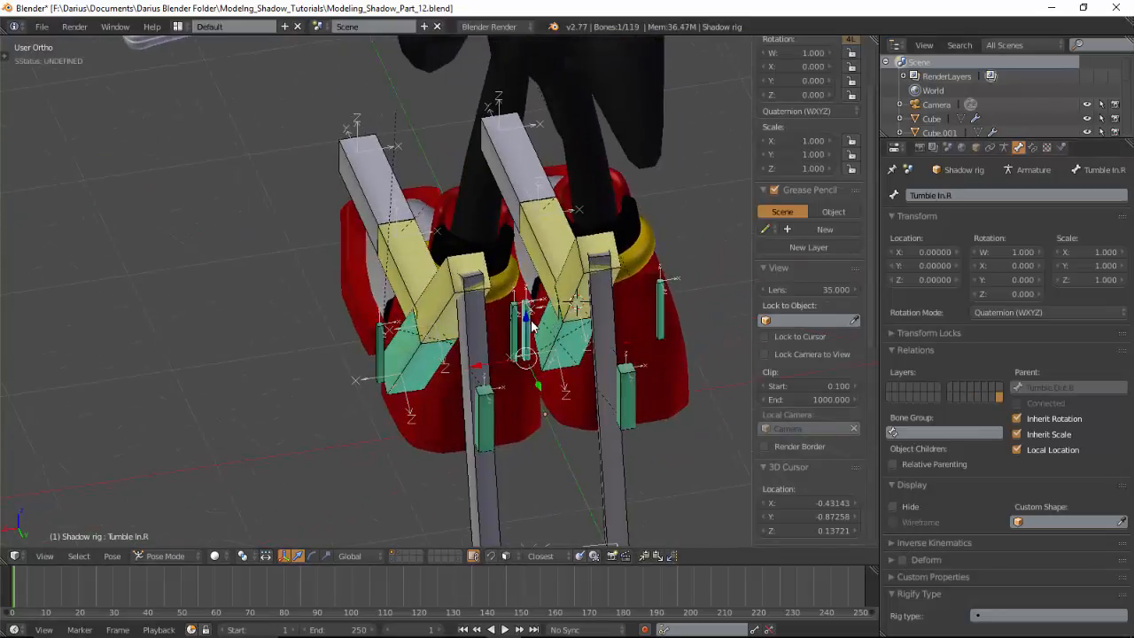
right_click(656, 304)
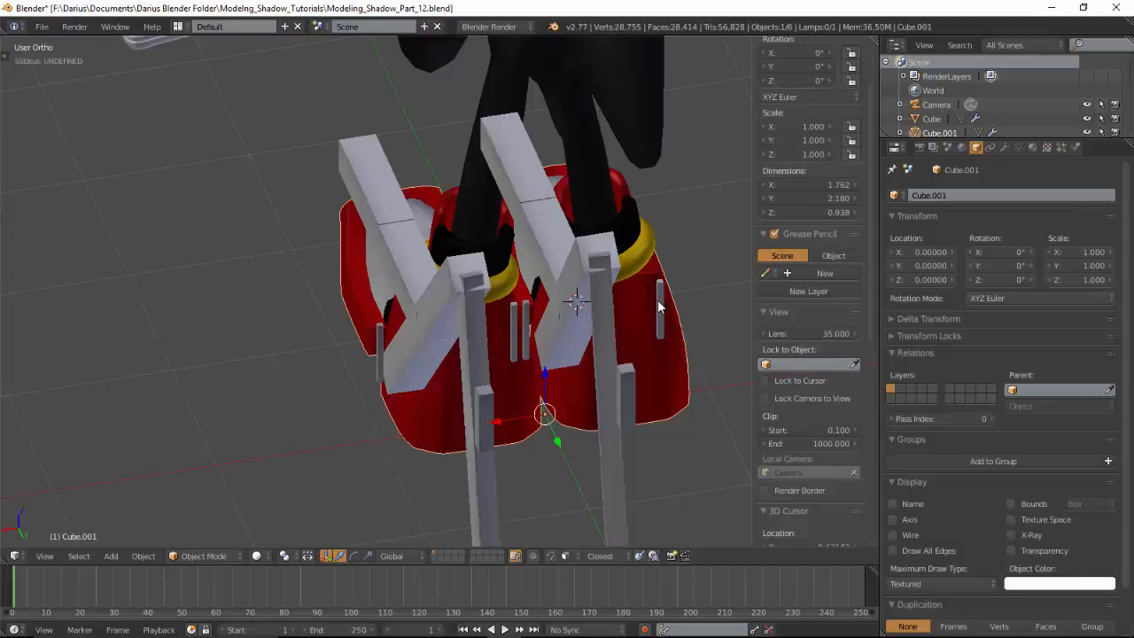
right_click(658, 306)
right_click(622, 378)
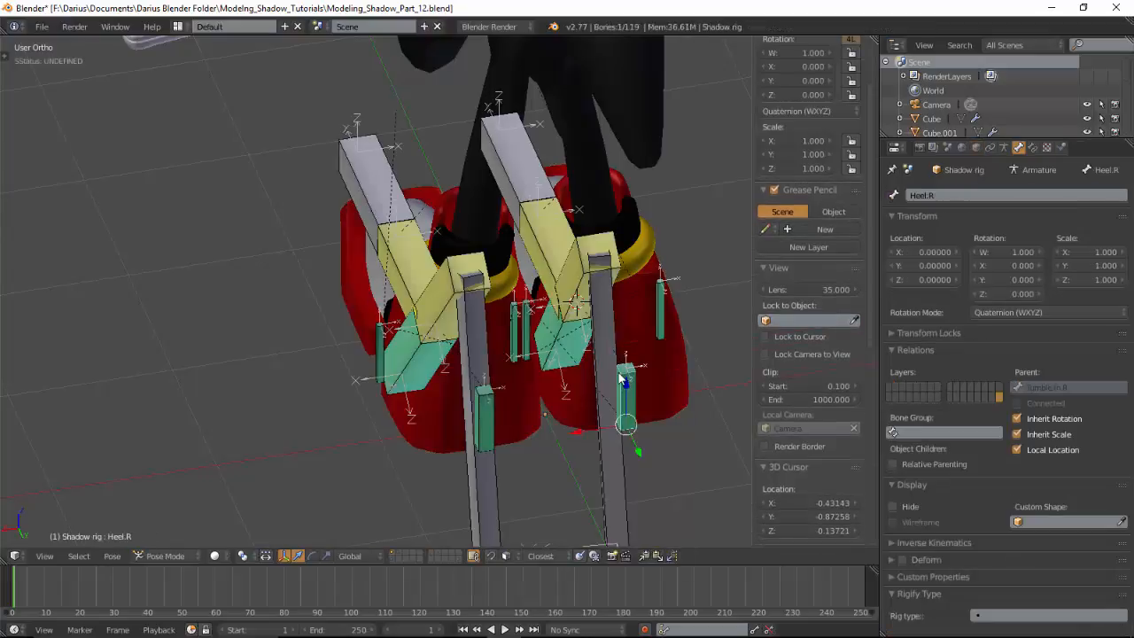
right_click(501, 400)
right_click(382, 344)
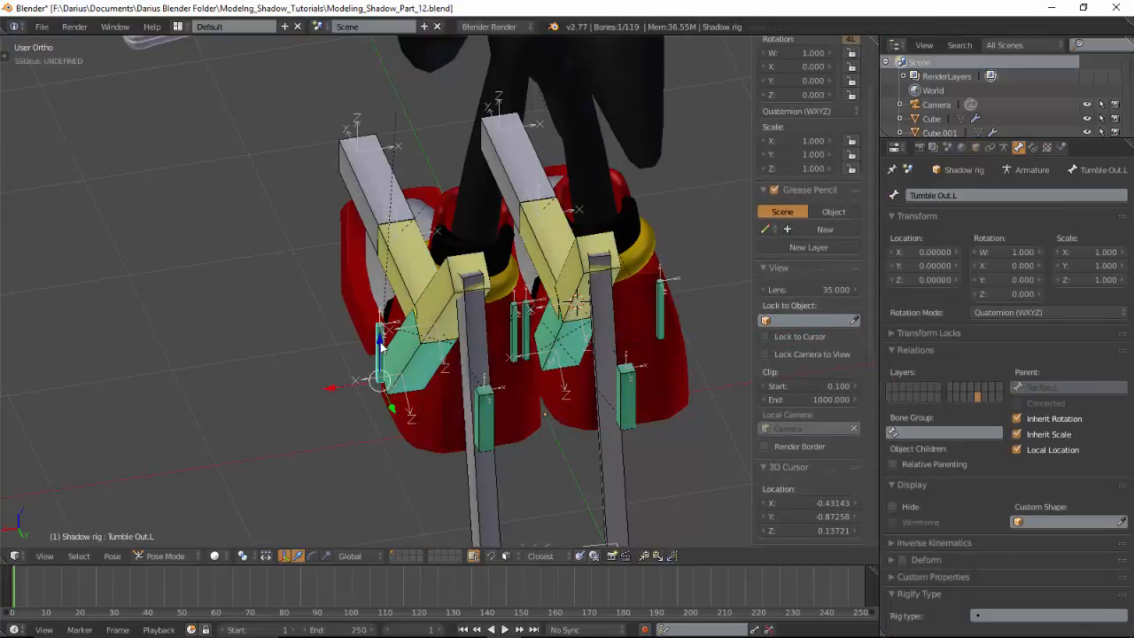
middle_drag(409, 345, 436, 328)
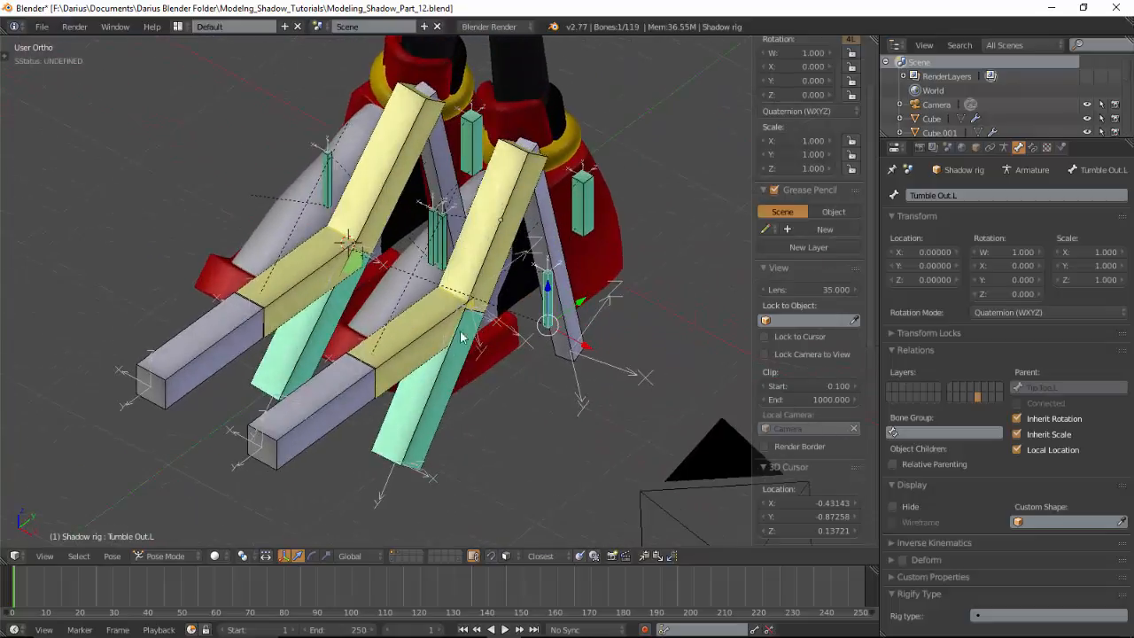
right_click(524, 237)
right_click(315, 262)
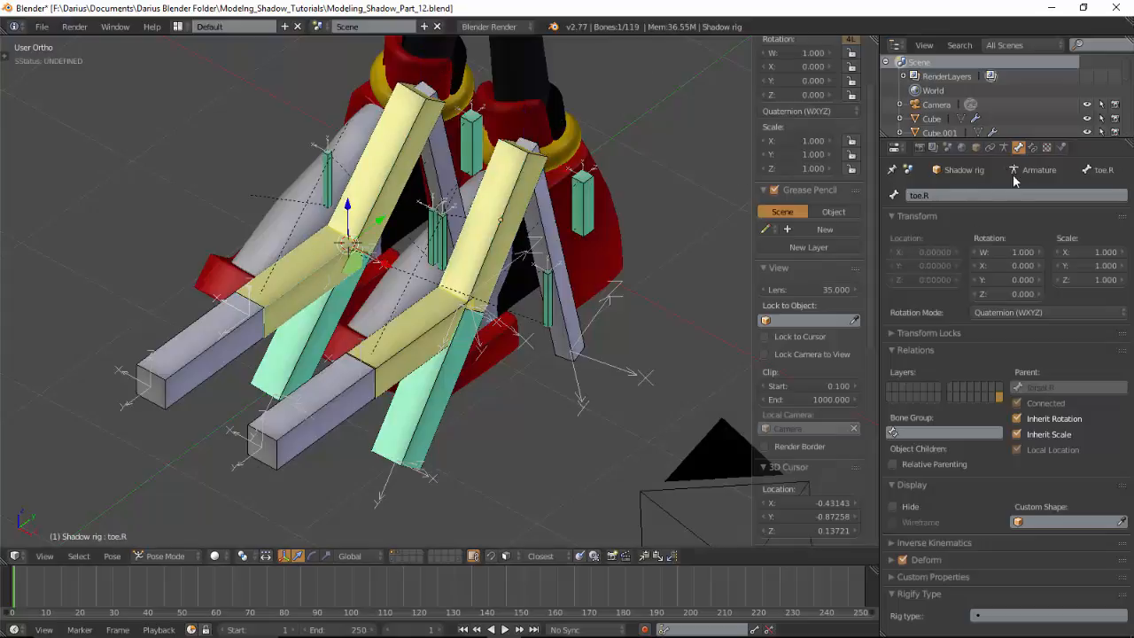
Show the armature layers holding the body, arm, hand and leg bones together with the foot control layers
click(1004, 148)
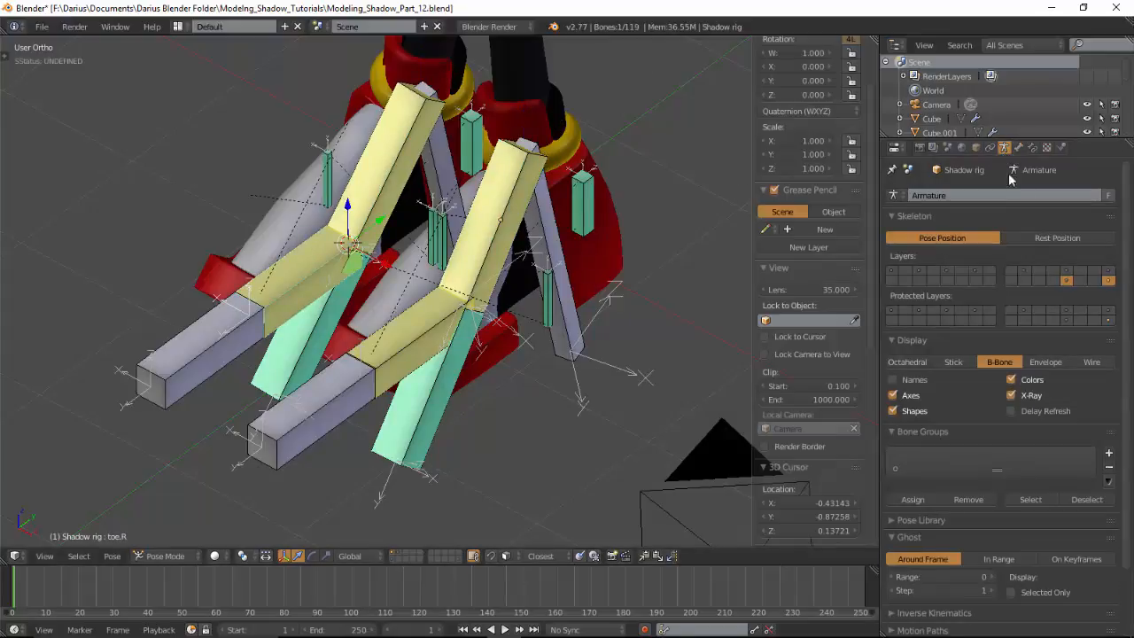
click(1065, 271)
shift+click(1023, 271)
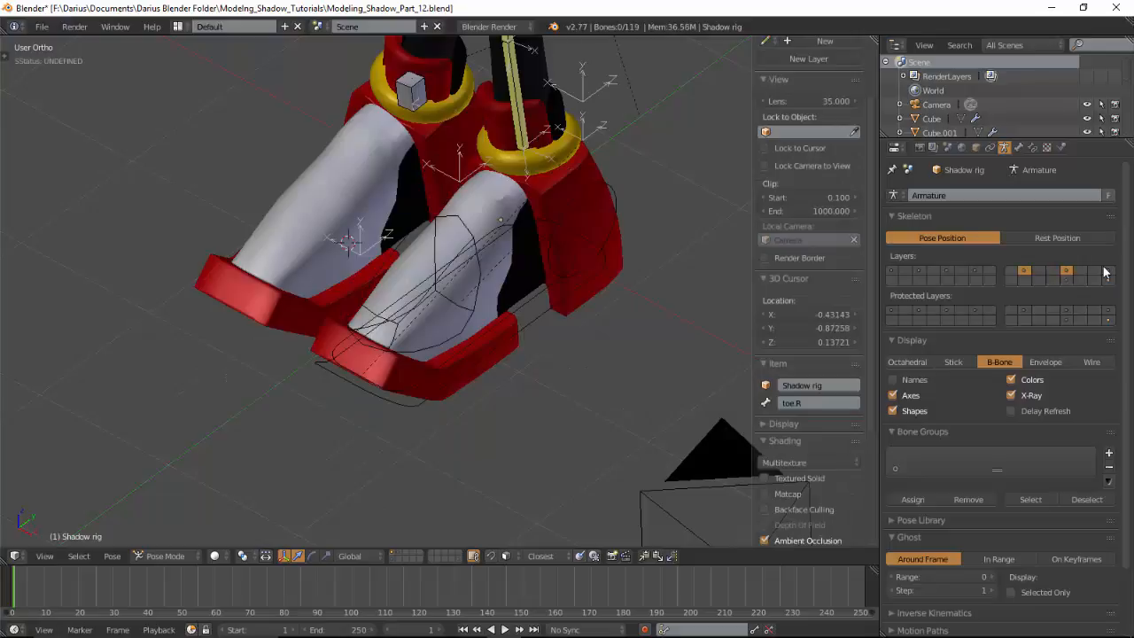
shift+click(1105, 271)
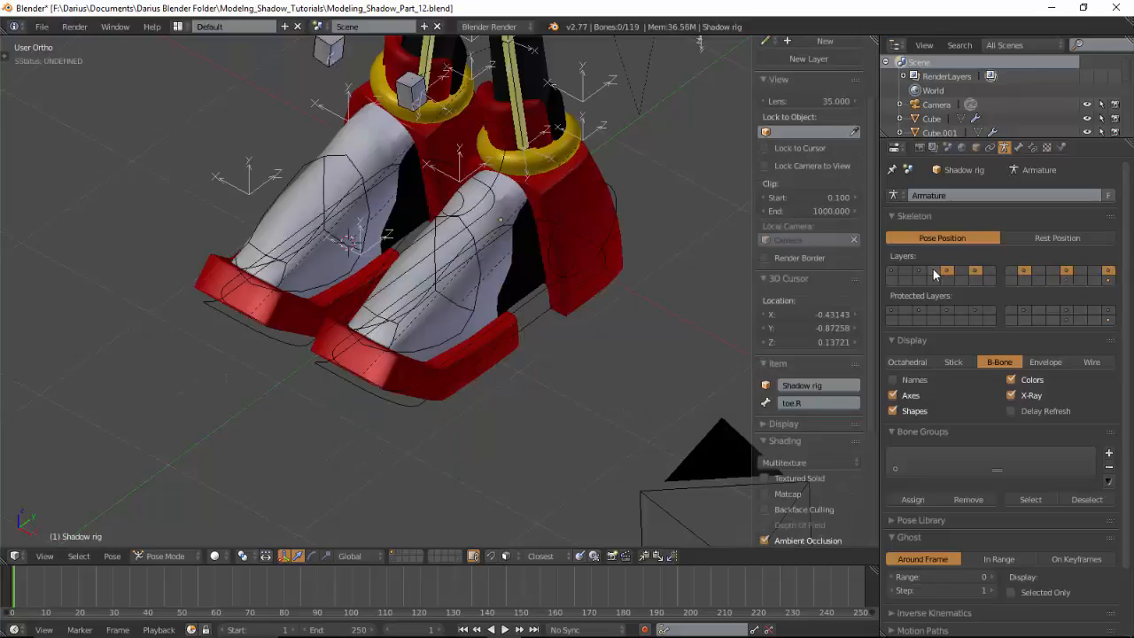
shift+click(919, 271)
shift+click(891, 271)
scroll(527, 275, down, 4)
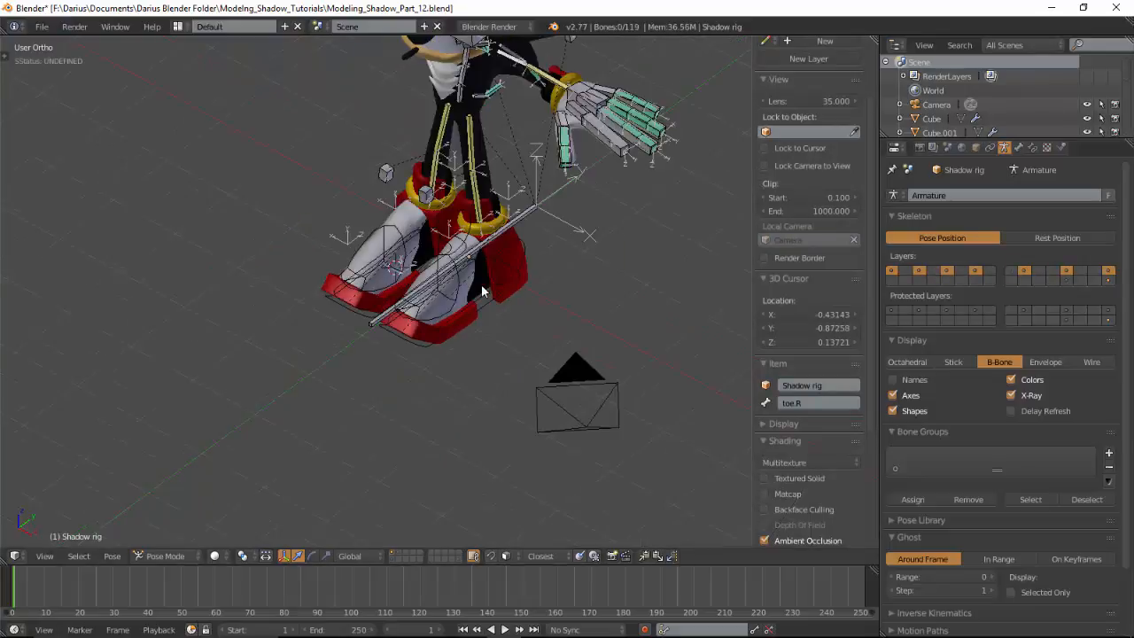
Disable Deform for the hips.001 bone on the floor between the feet
right_click(549, 241)
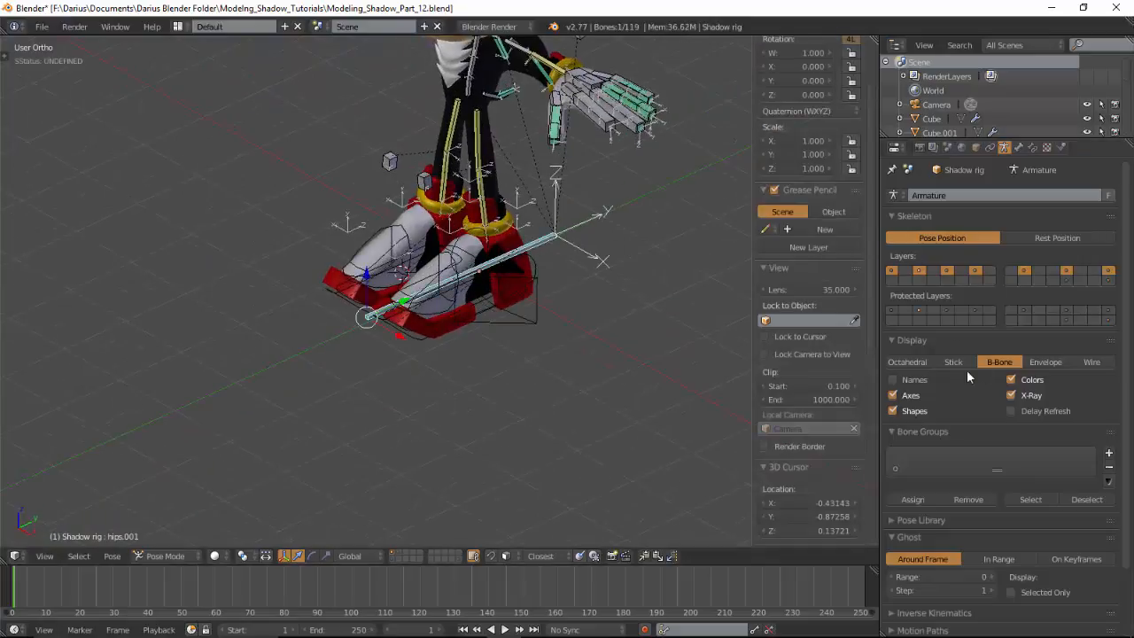
click(1018, 147)
click(904, 559)
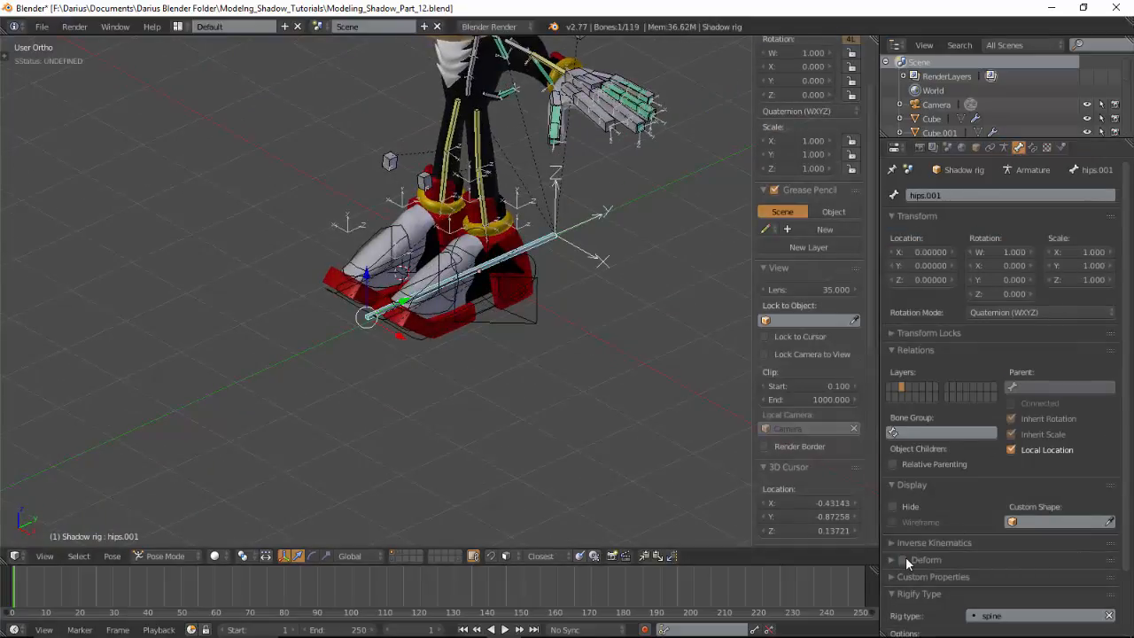
Snap the 3D cursor to the selected hips.001 bone
middle_drag(455, 276, 556, 387)
scroll(585, 350, up, 3)
middle_drag(561, 270, 602, 299)
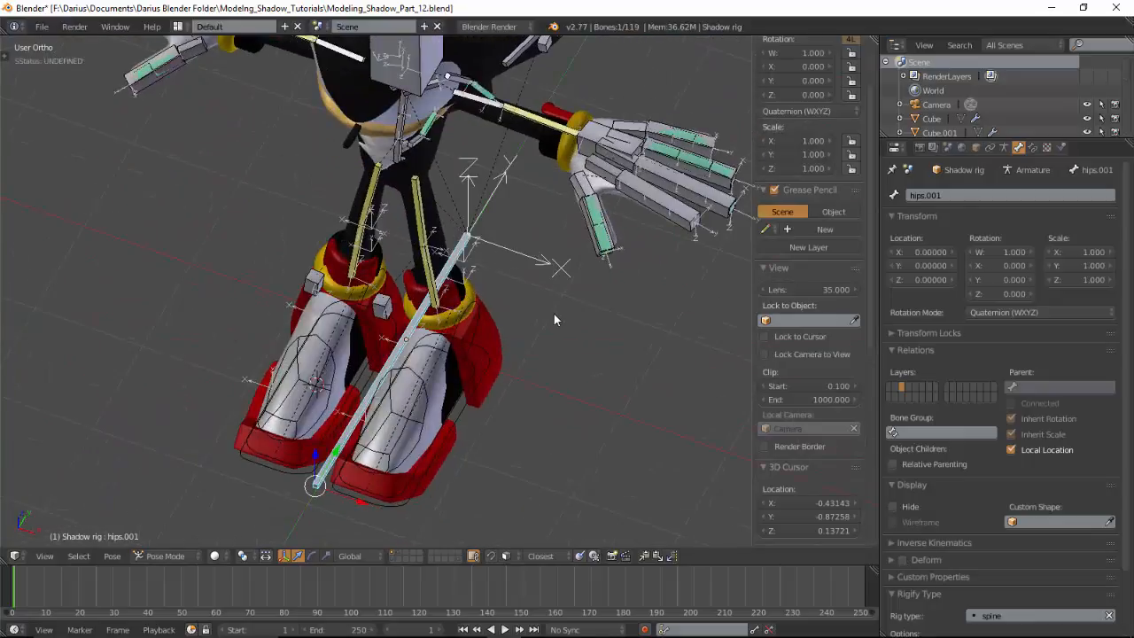
key(shift+s)
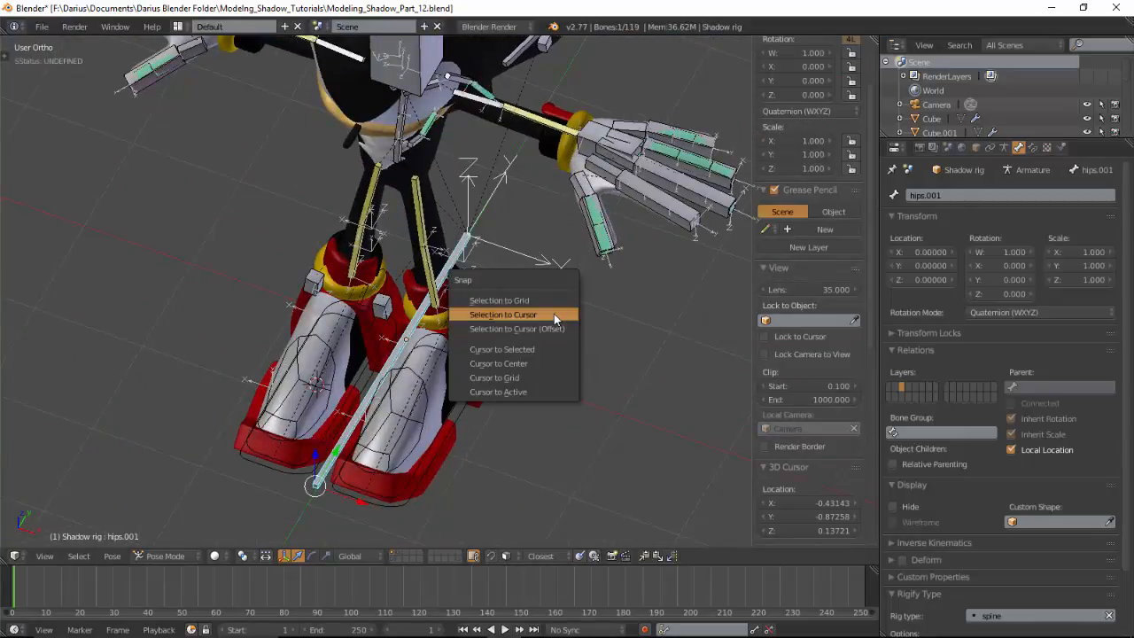
click(538, 363)
key(shift+s)
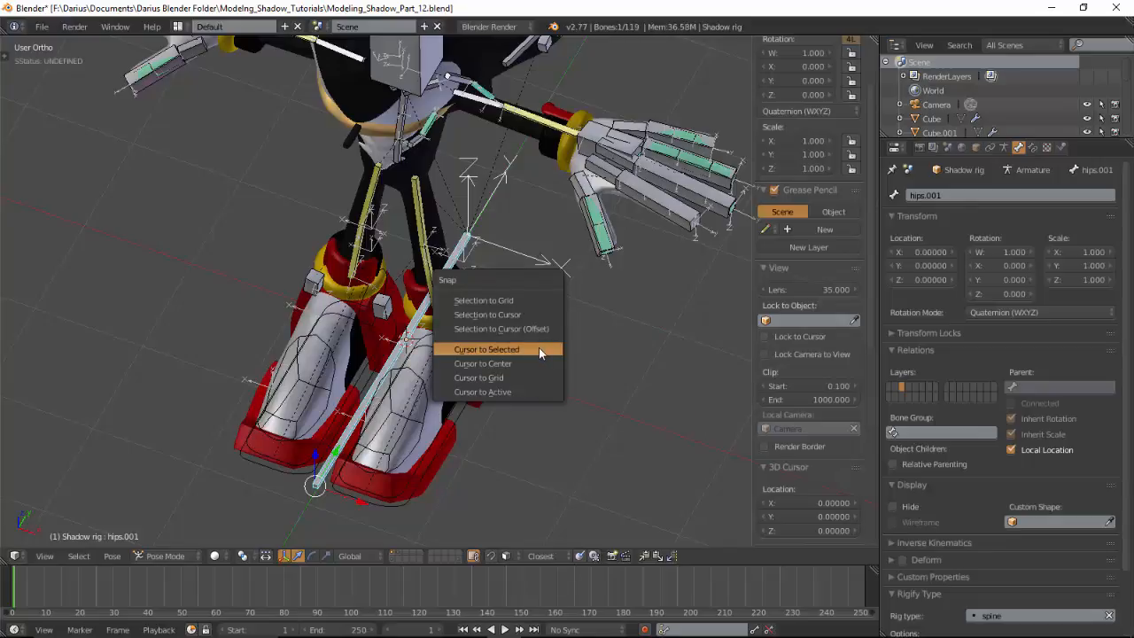
click(538, 347)
middle_drag(581, 317, 523, 268)
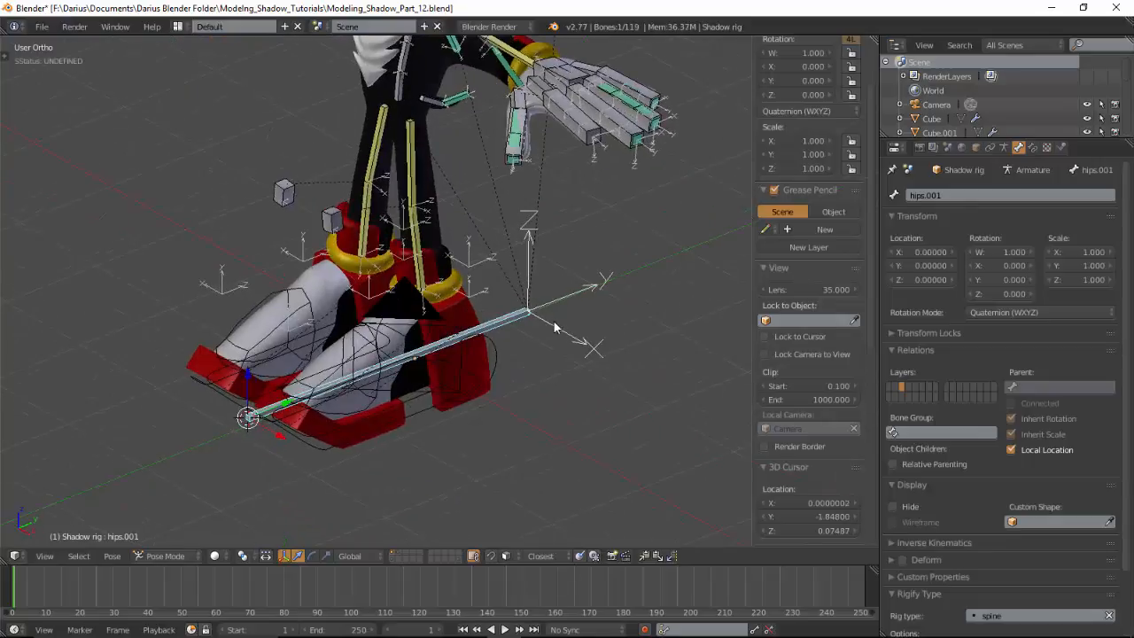
Add a mesh circle at the 3D cursor and turn on its axis display
key(shift+a)
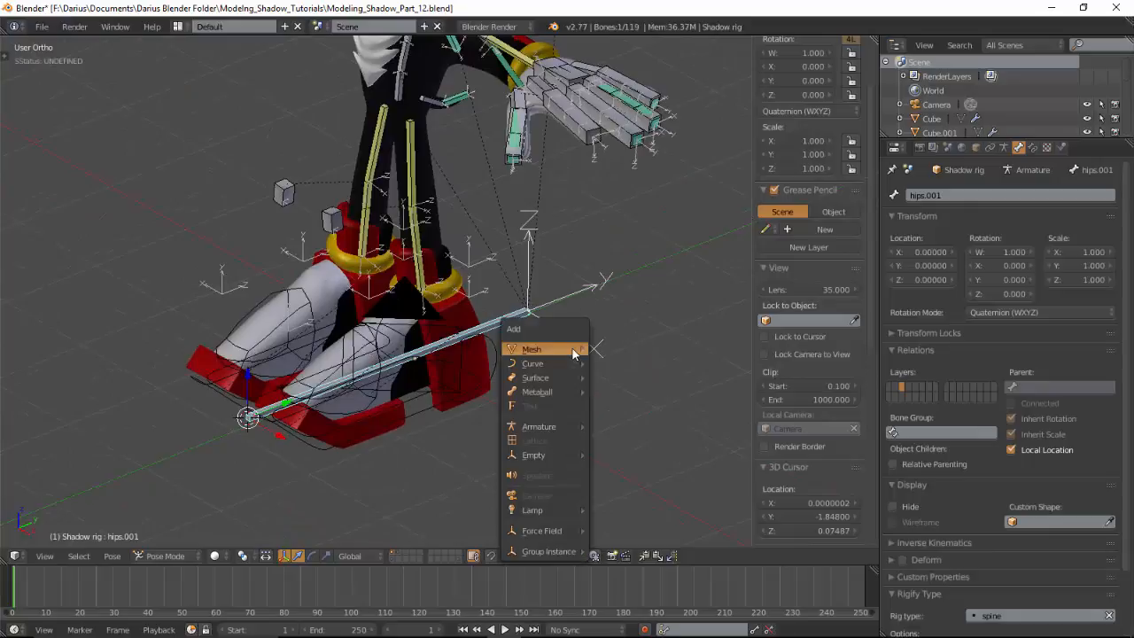
mouse_move(572, 348)
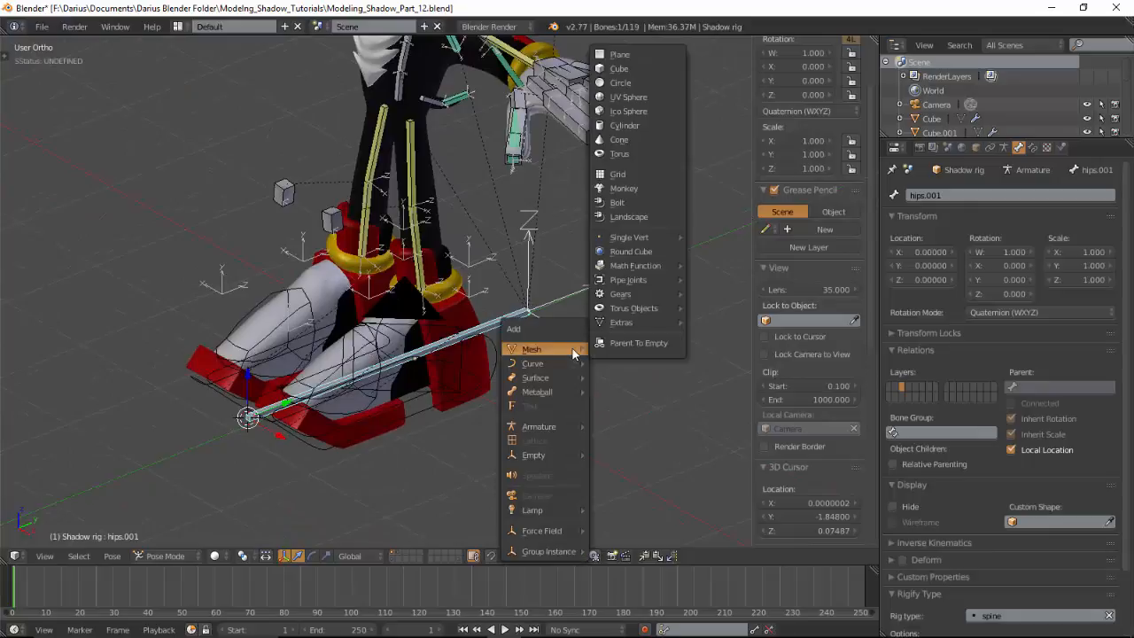
click(638, 80)
middle_drag(521, 293, 529, 349)
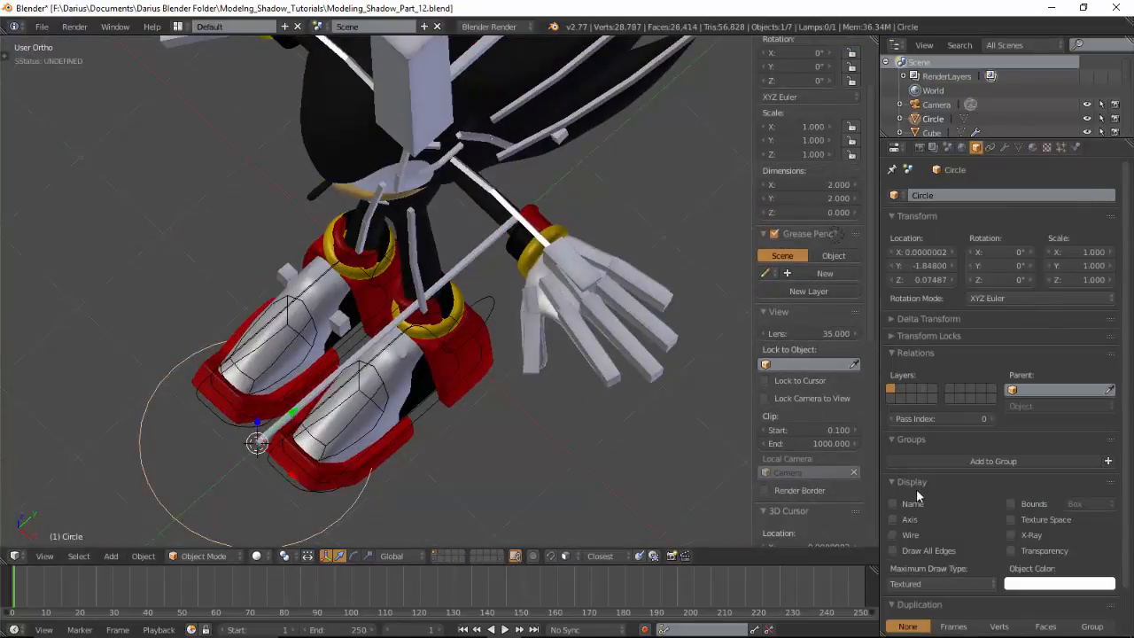
click(894, 520)
middle_drag(549, 399, 593, 422)
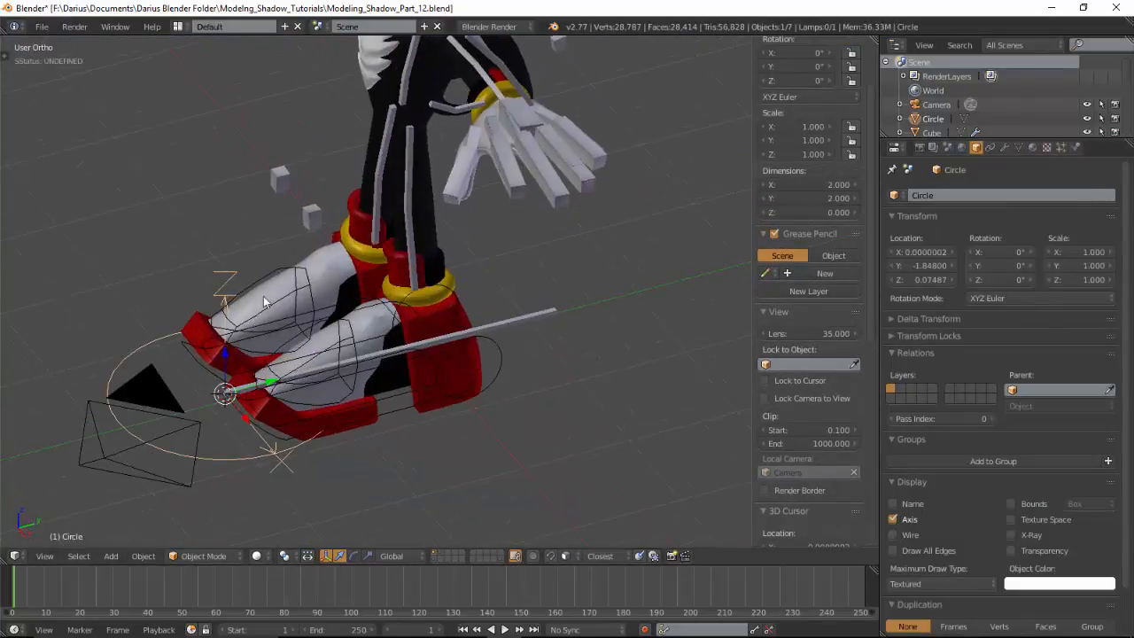
Compare the orientation of the circle's axes with those of the hips.001 bone
right_click(542, 318)
middle_drag(563, 355, 581, 378)
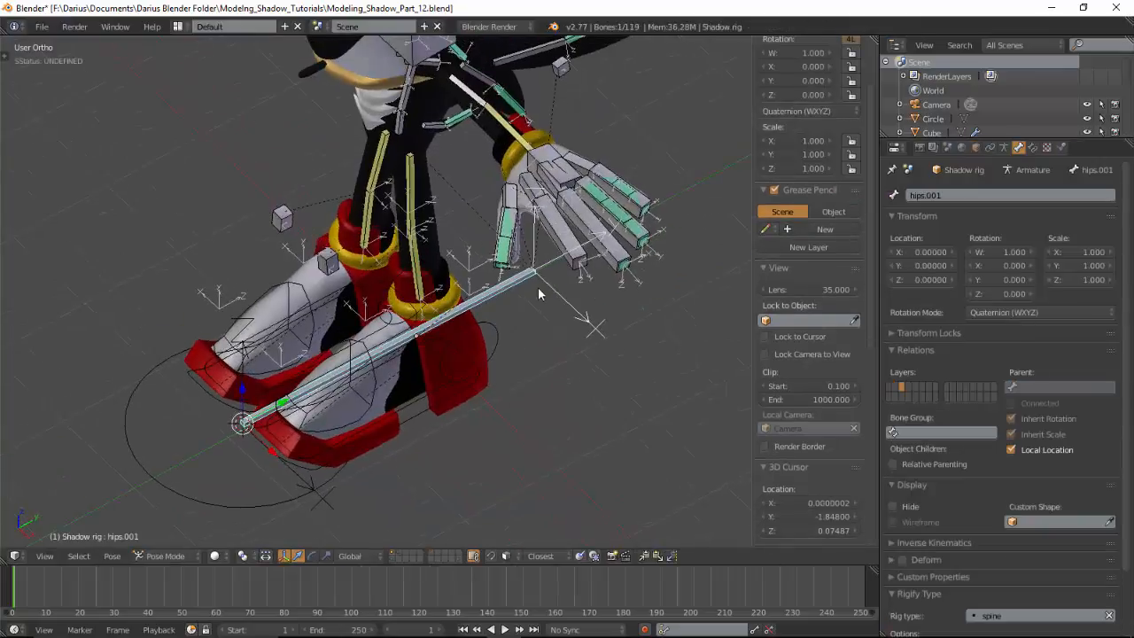
middle_drag(525, 425, 465, 345)
right_click(186, 393)
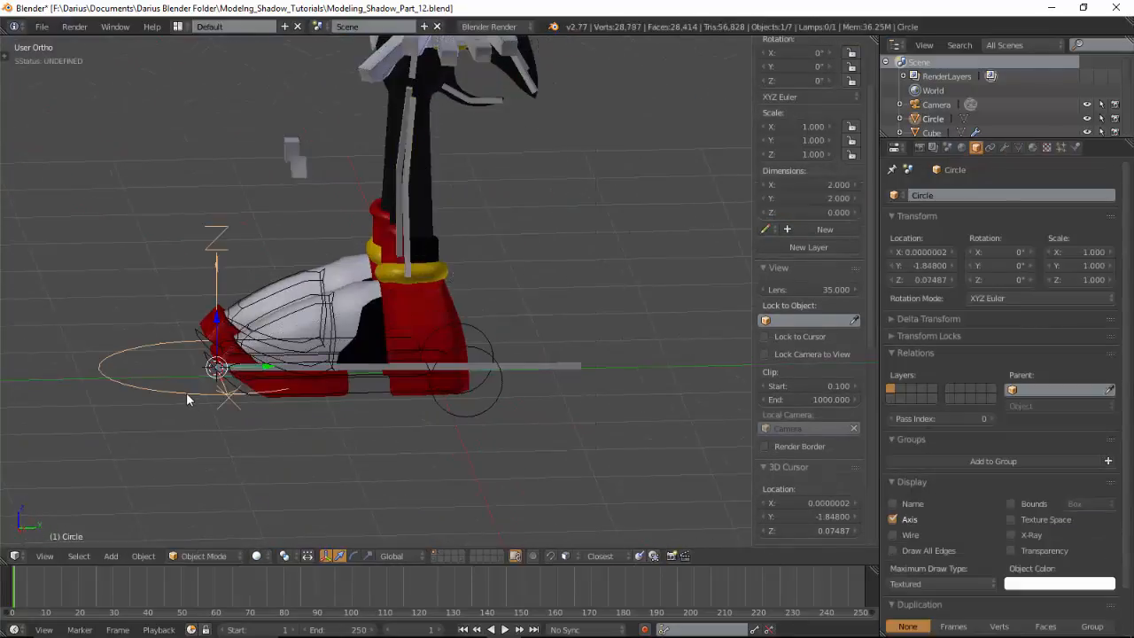
middle_drag(394, 435, 528, 460)
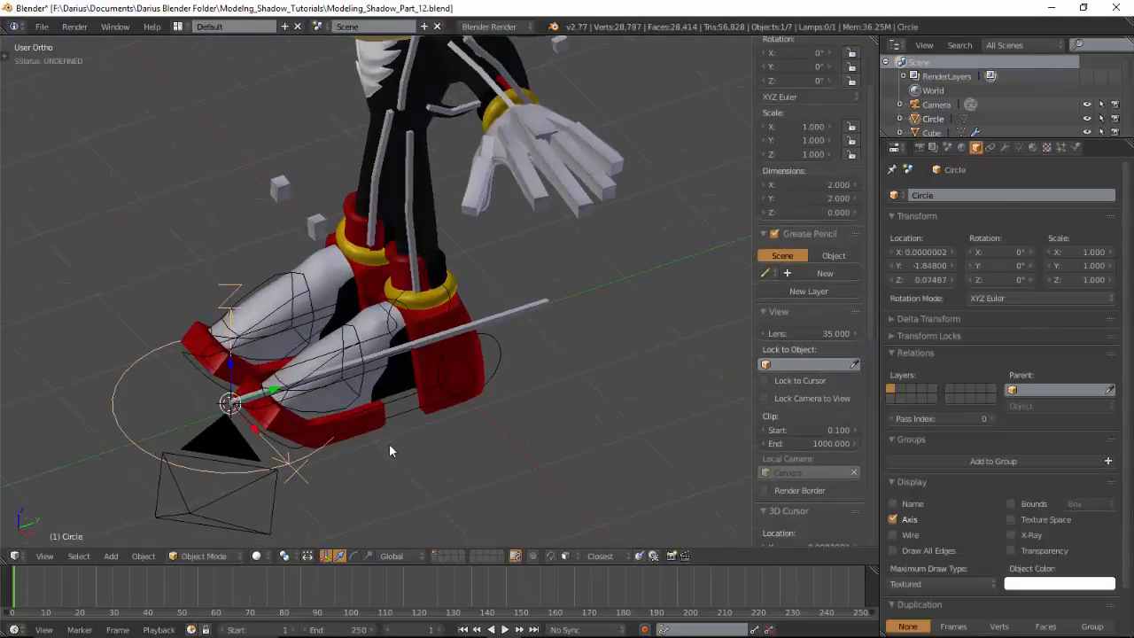
Open the circle for mesh editing in a wireframe top view with vertex selection
key(Tab)
key(KP_7)
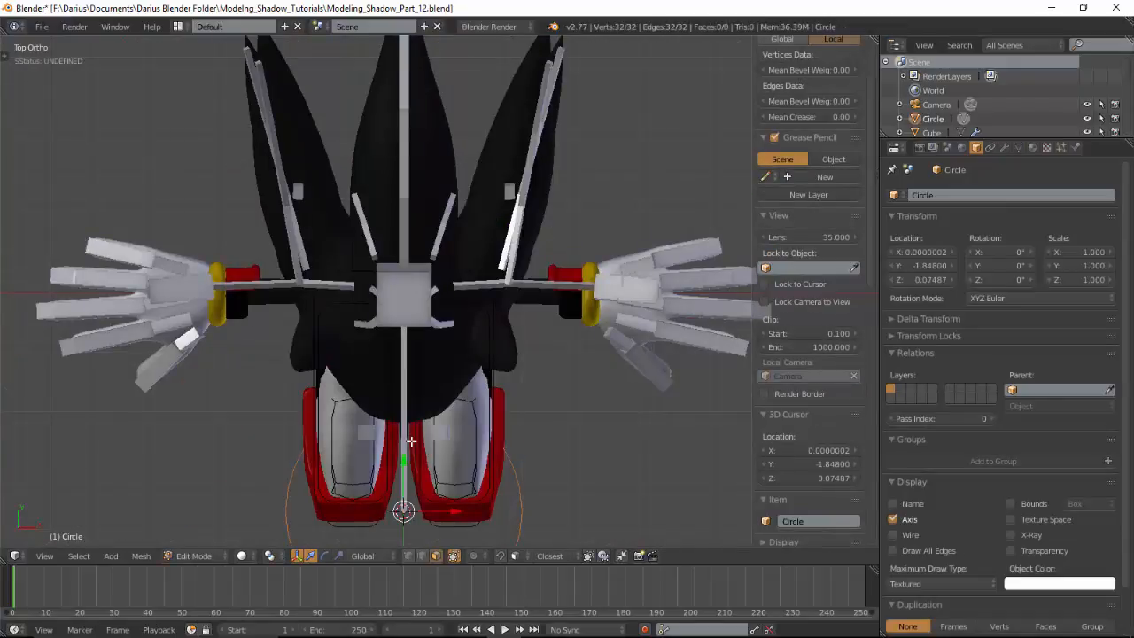
key(z)
shift+middle_drag(432, 446, 462, 249)
key(ctrl+Tab)
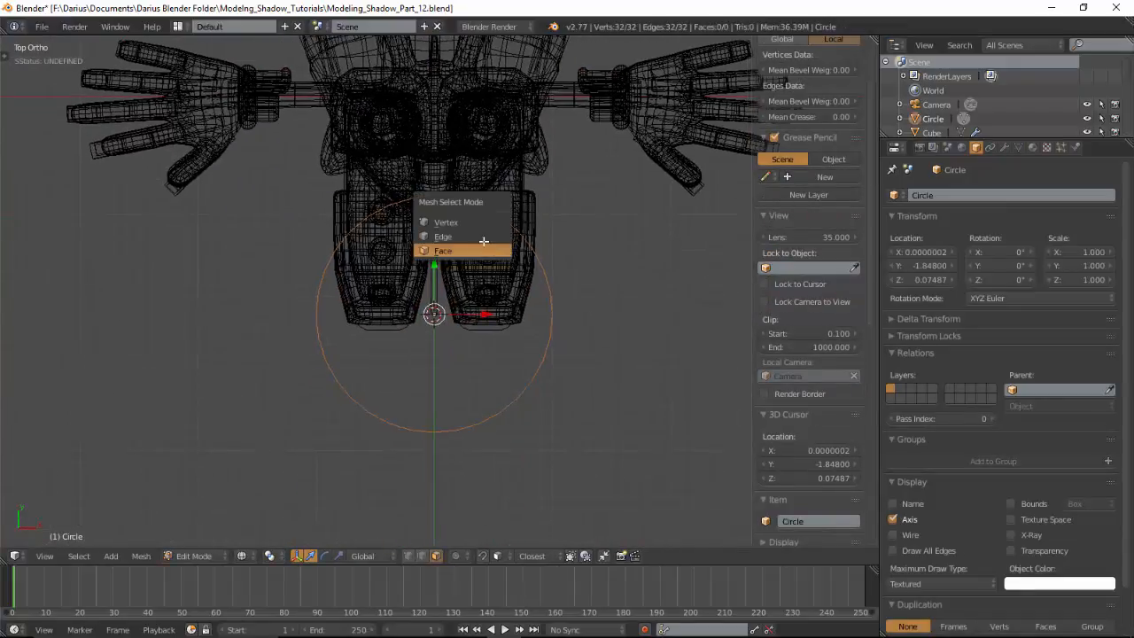
click(474, 221)
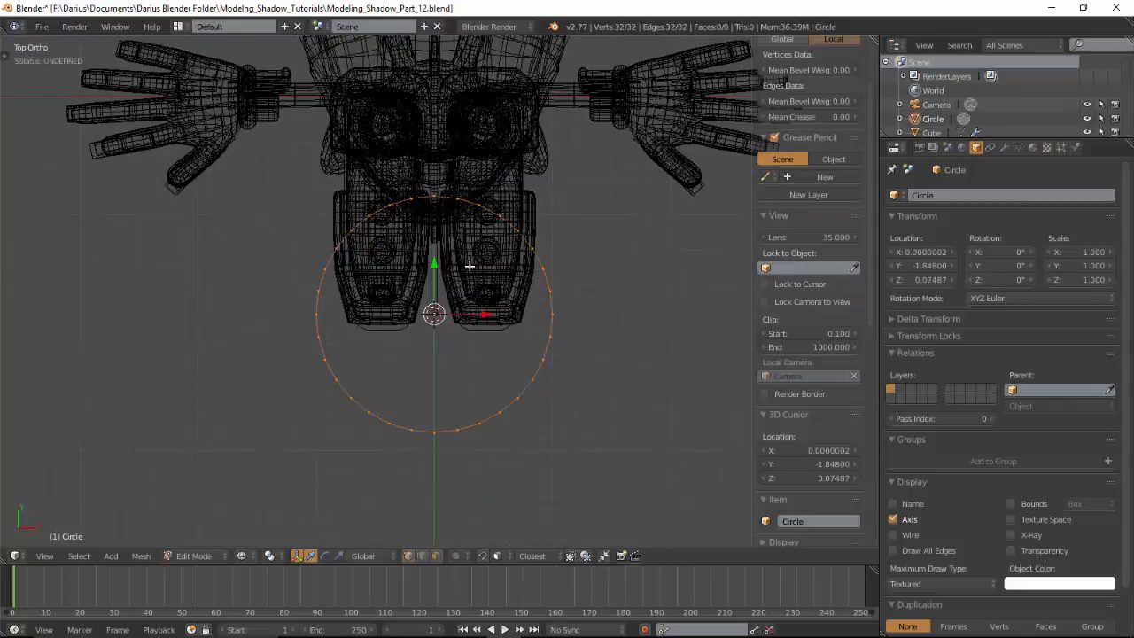
Delete all of the circle's vertices except the nine that form its +X, +Y quarter arc
key(a)
key(b)
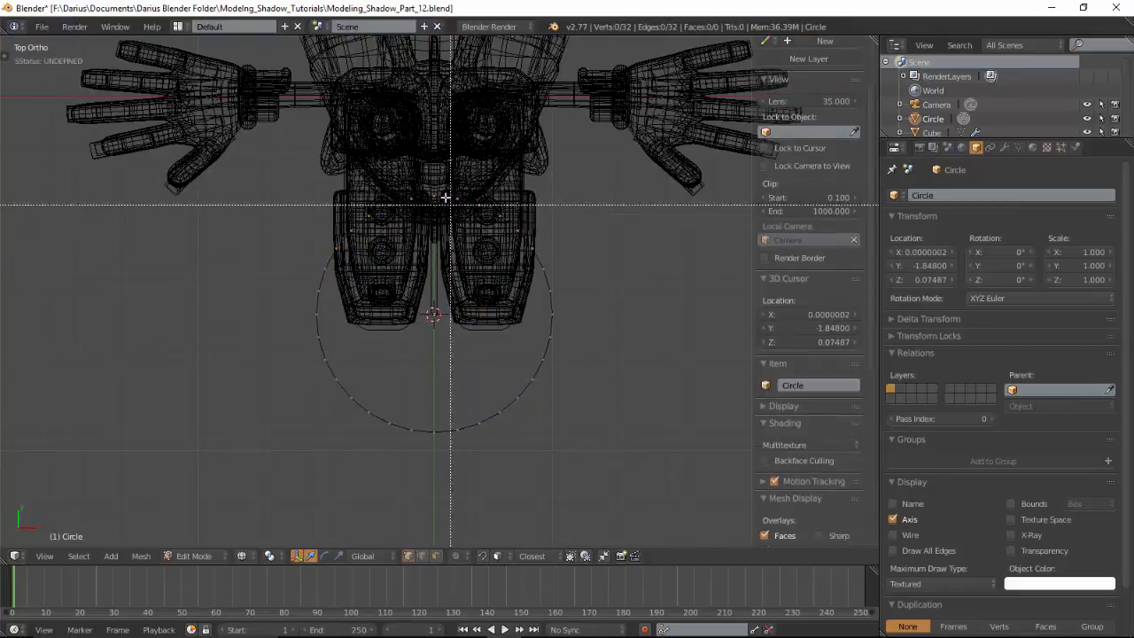
drag(432, 187, 227, 471)
key(b)
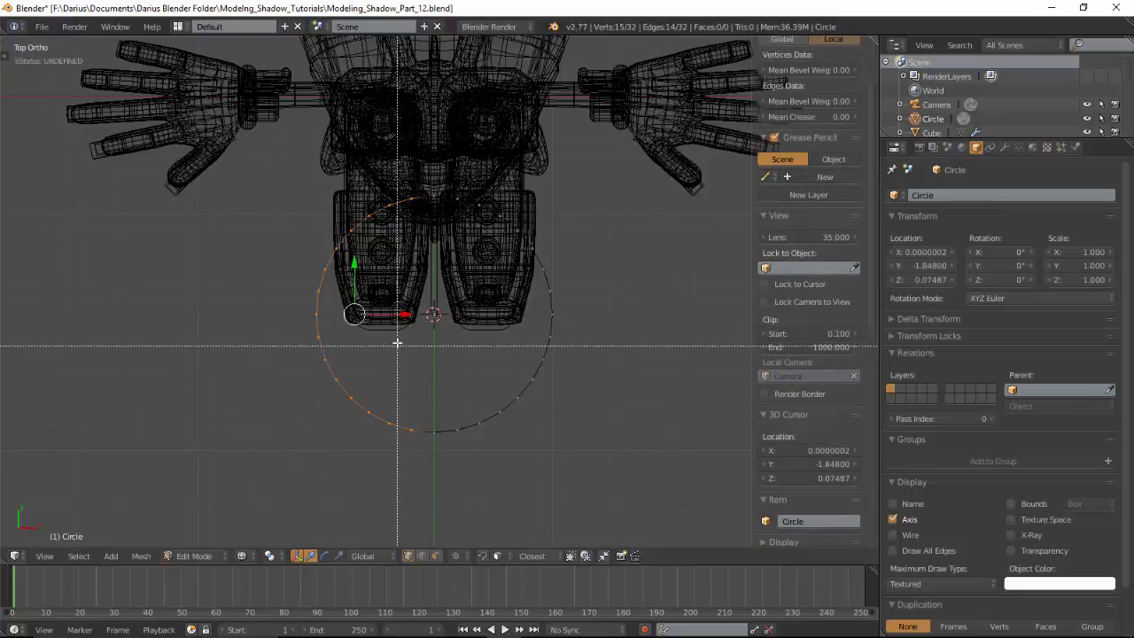
drag(398, 332, 603, 515)
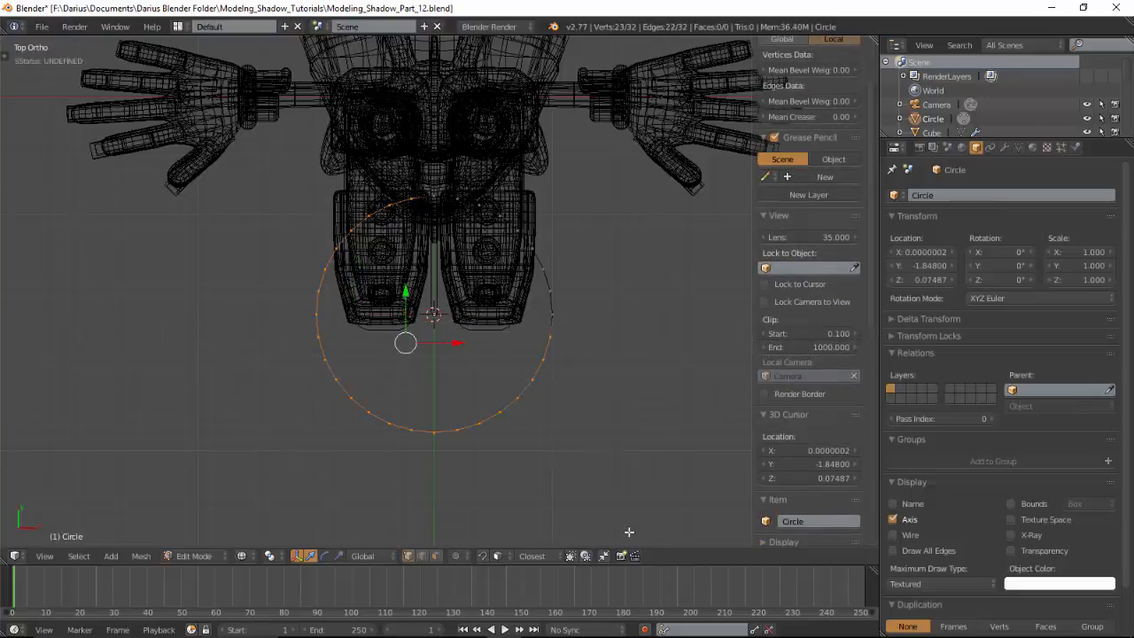
key(x)
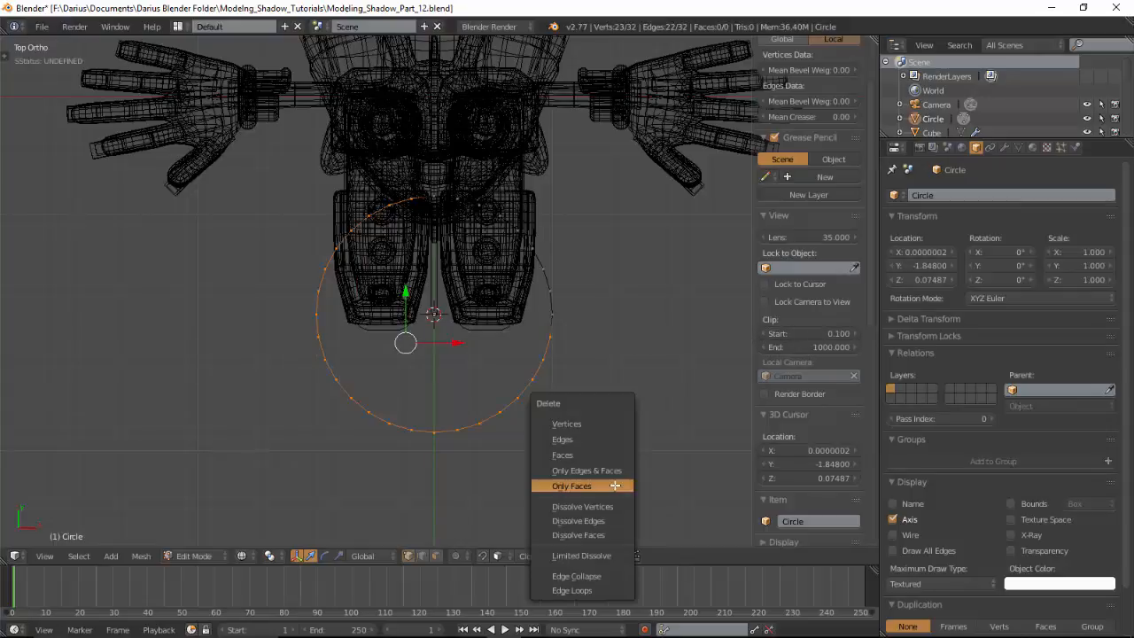
click(602, 425)
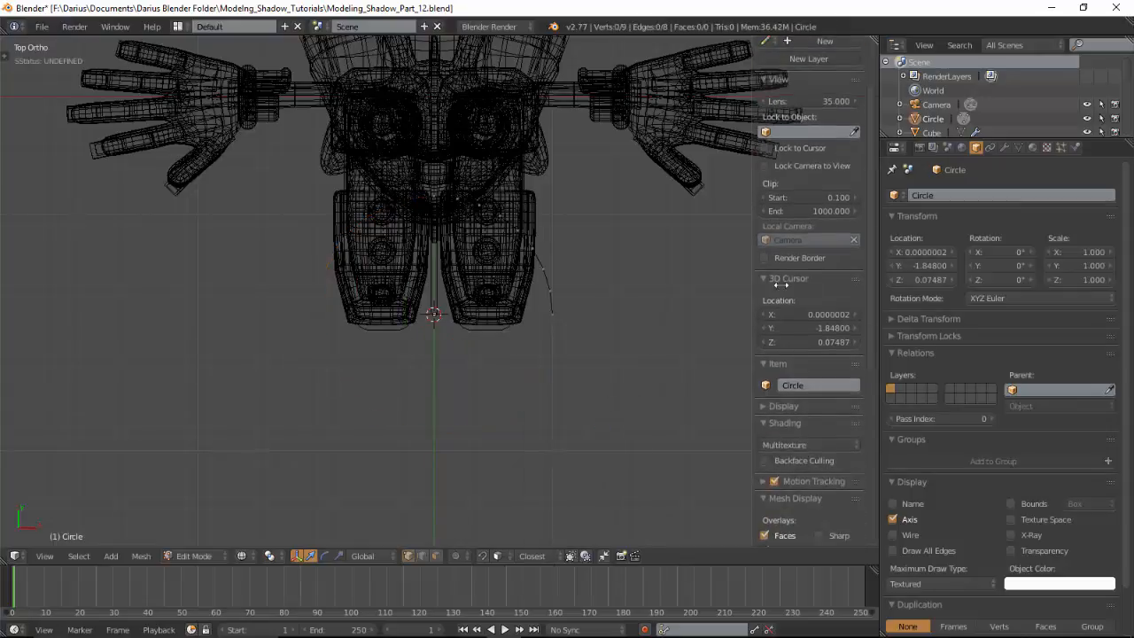
Add a Mirror modifier to the quarter arc, mirroring across X and Y with Clipping enabled
click(1019, 146)
click(1004, 147)
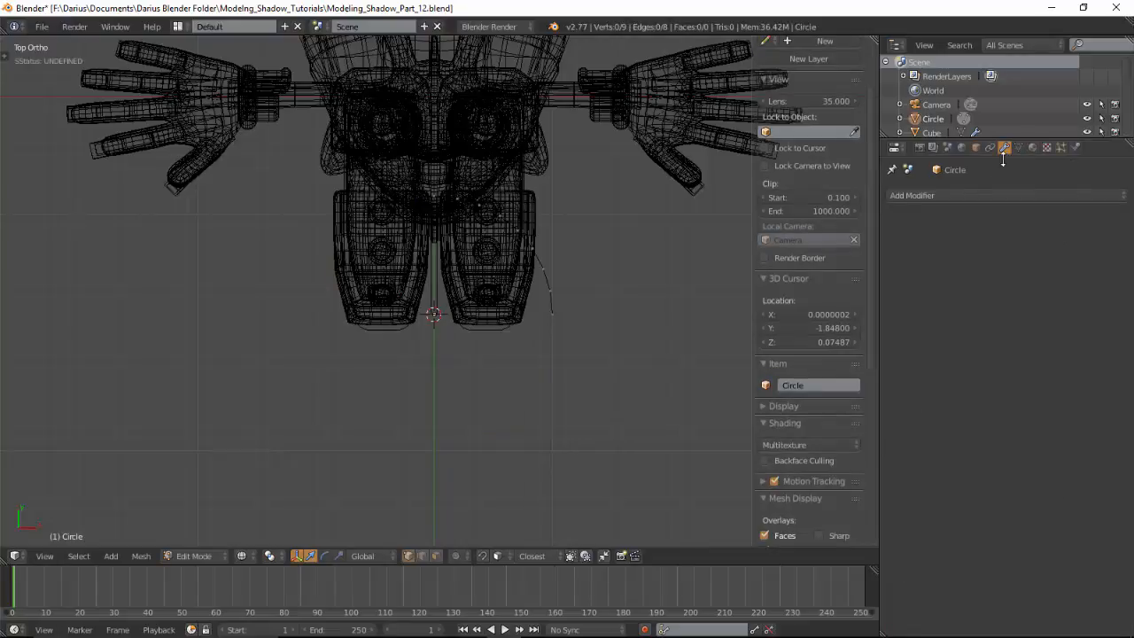
click(986, 196)
click(871, 335)
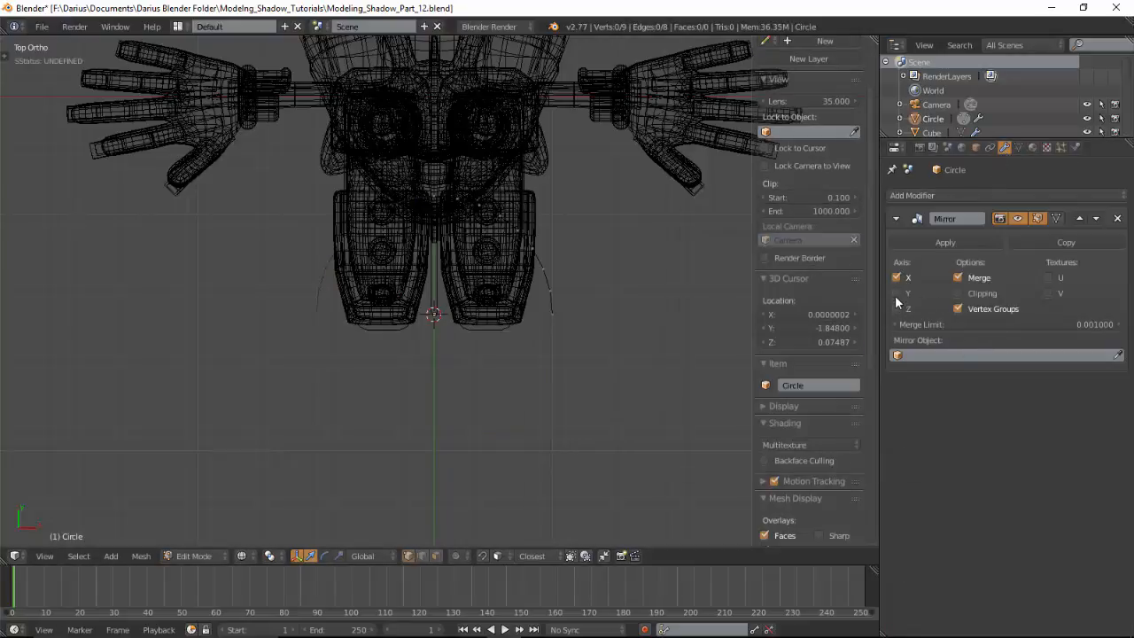
click(956, 295)
Delete the quarter arc's two end vertices, one on the Y axis and one on the X axis
scroll(576, 306, up, 2)
shift+middle_drag(513, 382, 531, 407)
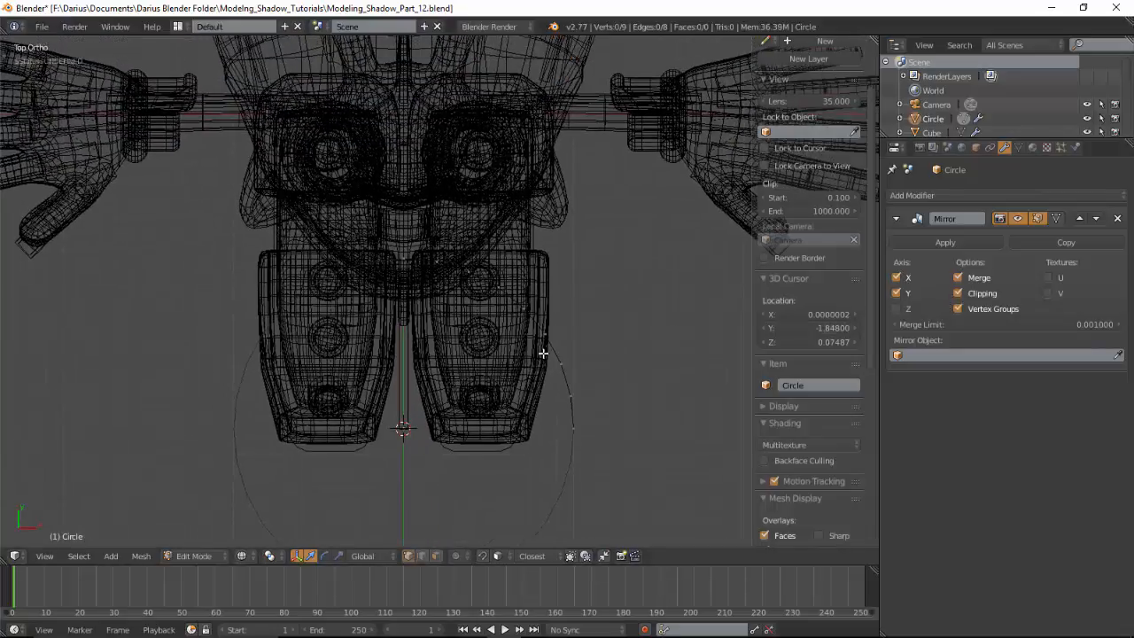
right_click(413, 258)
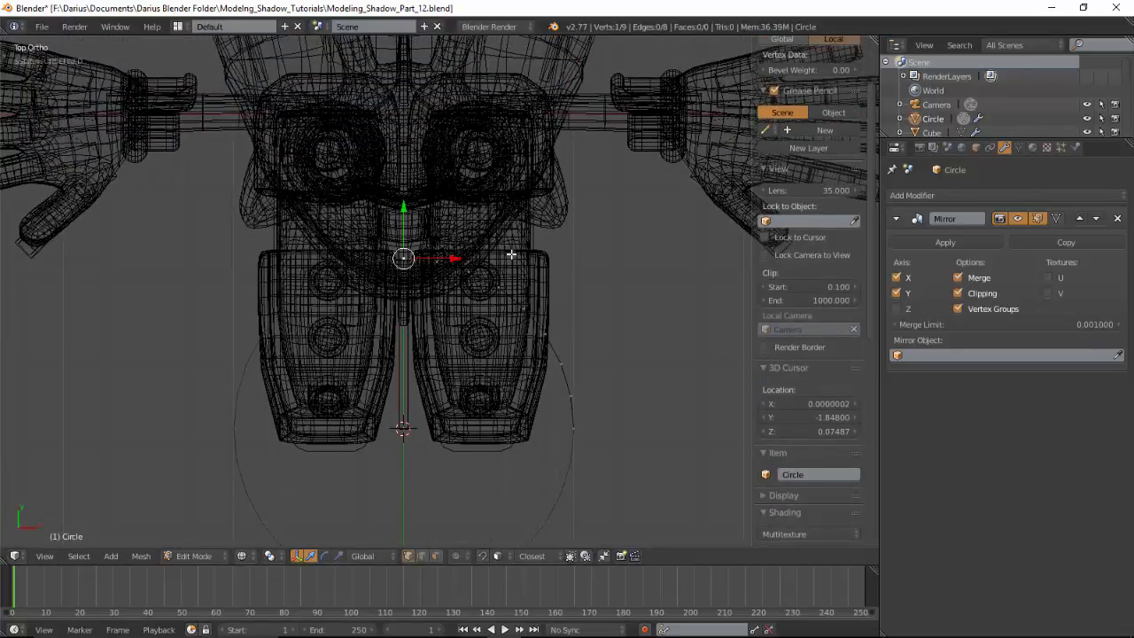
key(x)
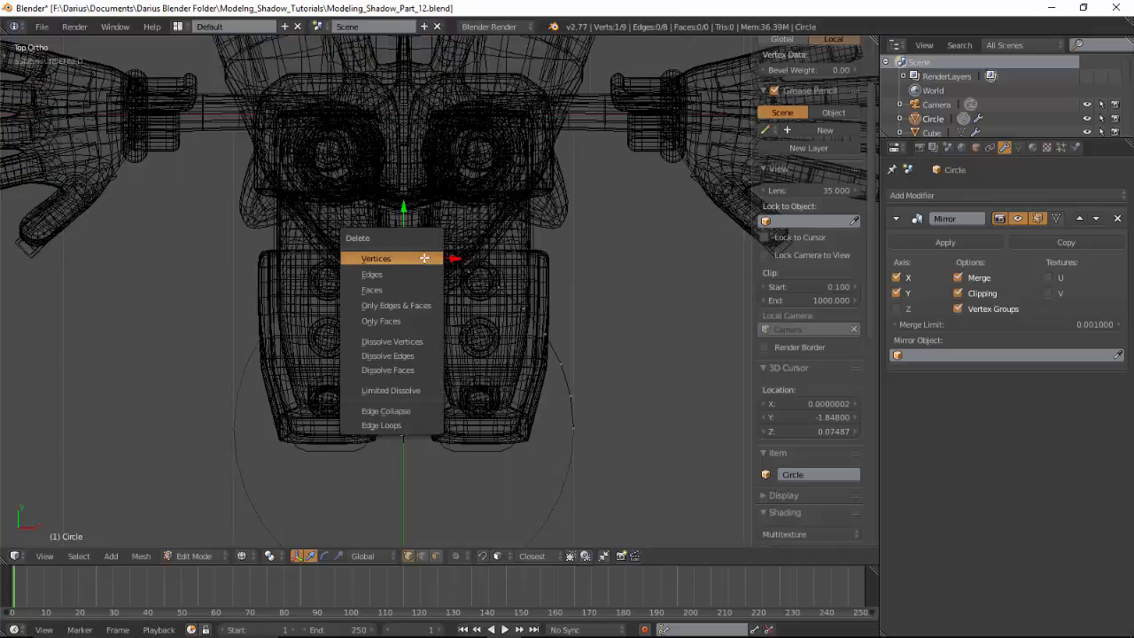
click(424, 257)
right_click(575, 427)
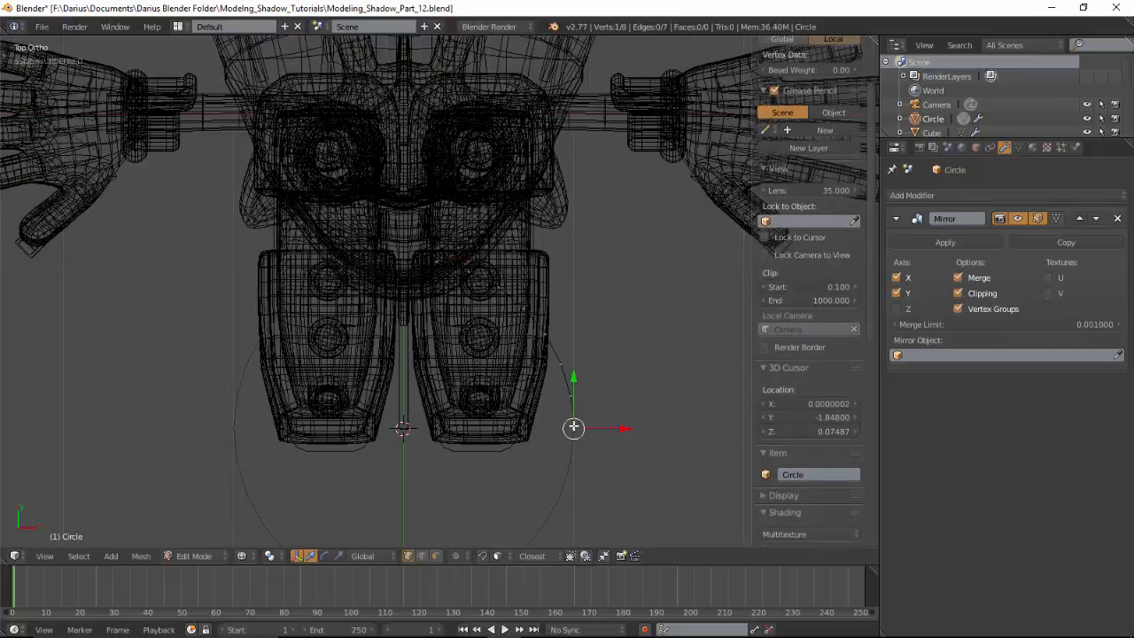
key(x)
click(577, 426)
Extrude the arc's front end vertex into a half arrow: about 0.3 along Y, about 0.23 outward along X, and diagonally to the mirror centre line
right_click(436, 262)
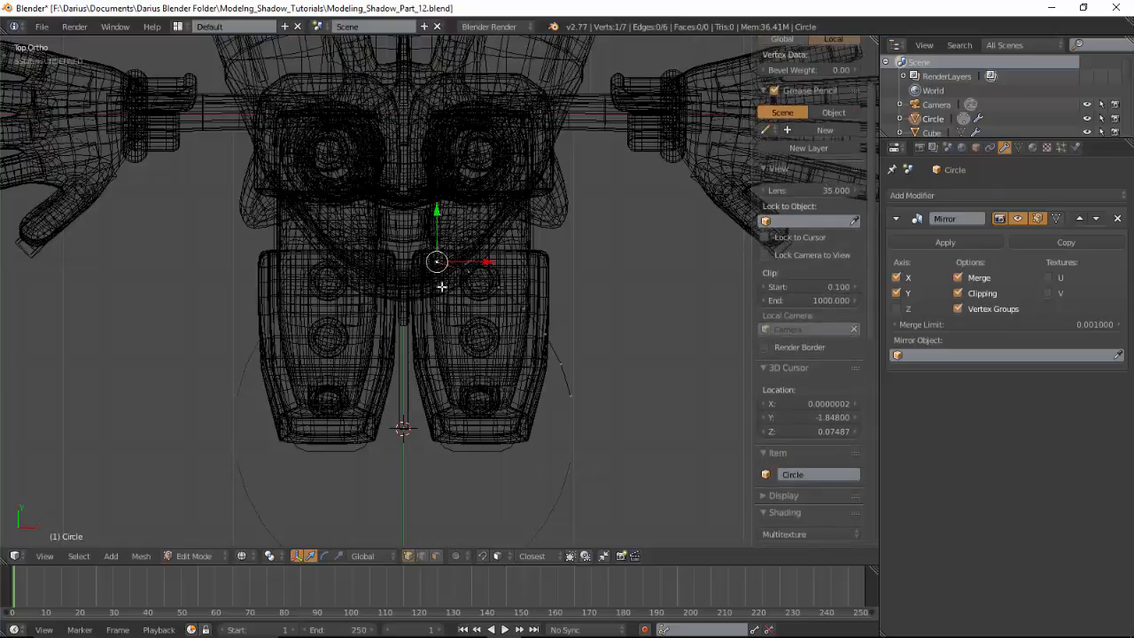
key(e)
key(z)
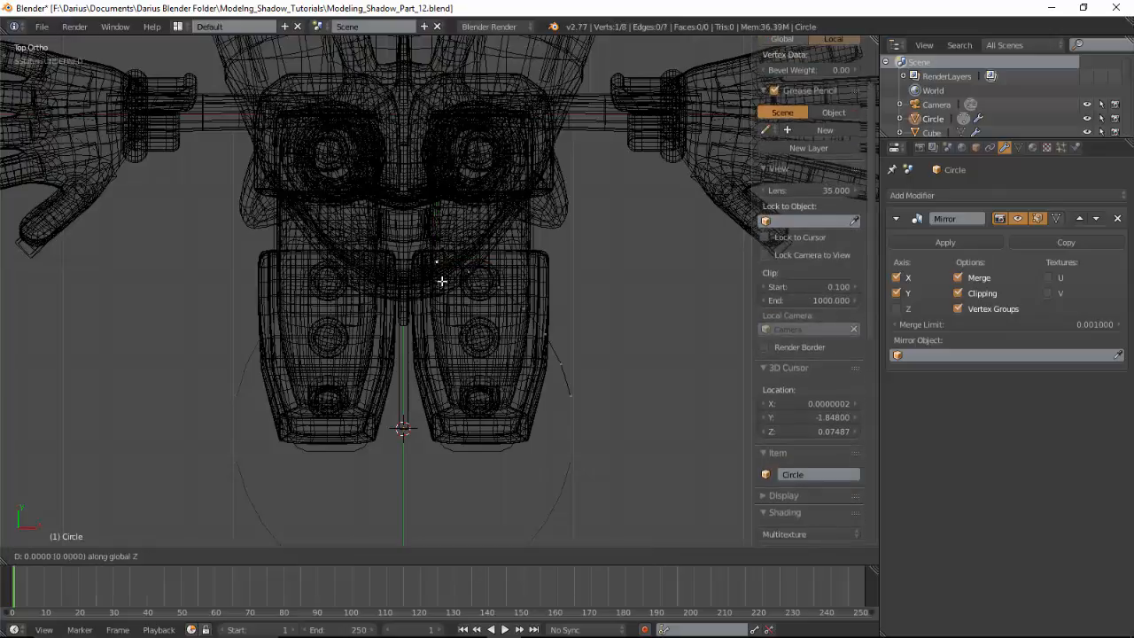
key(y)
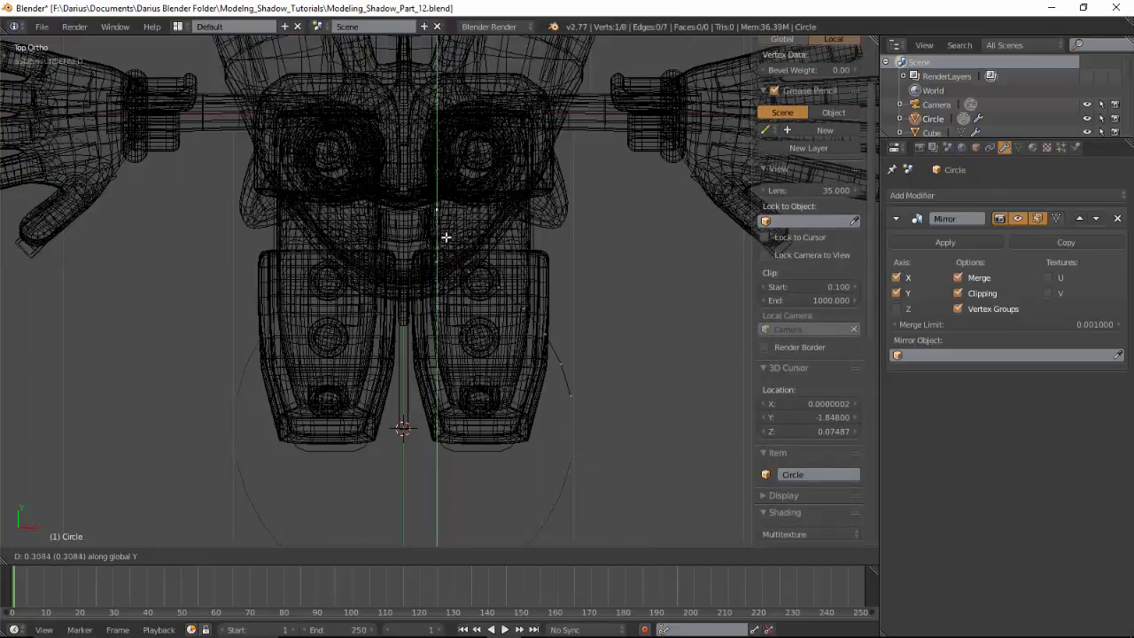
click(445, 239)
key(e)
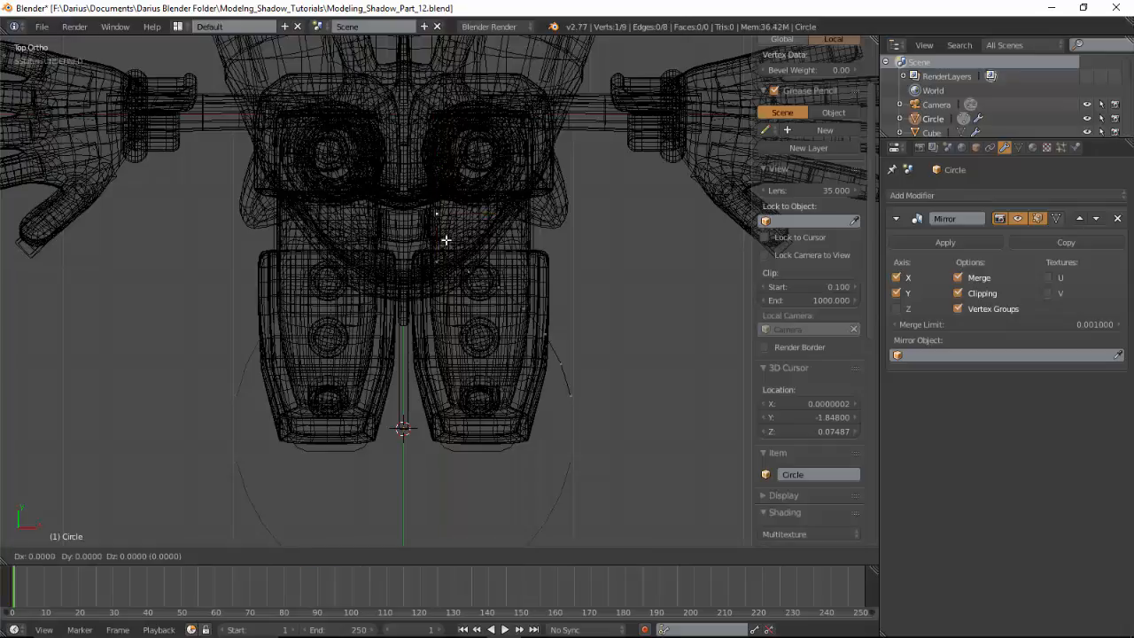
key(x)
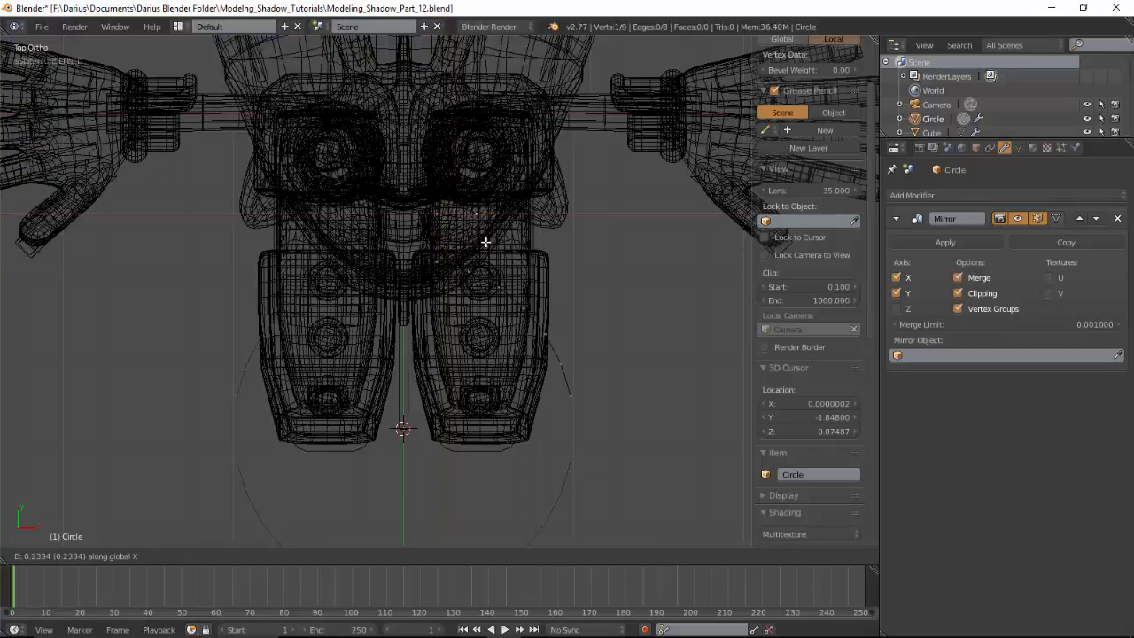
click(485, 241)
key(e)
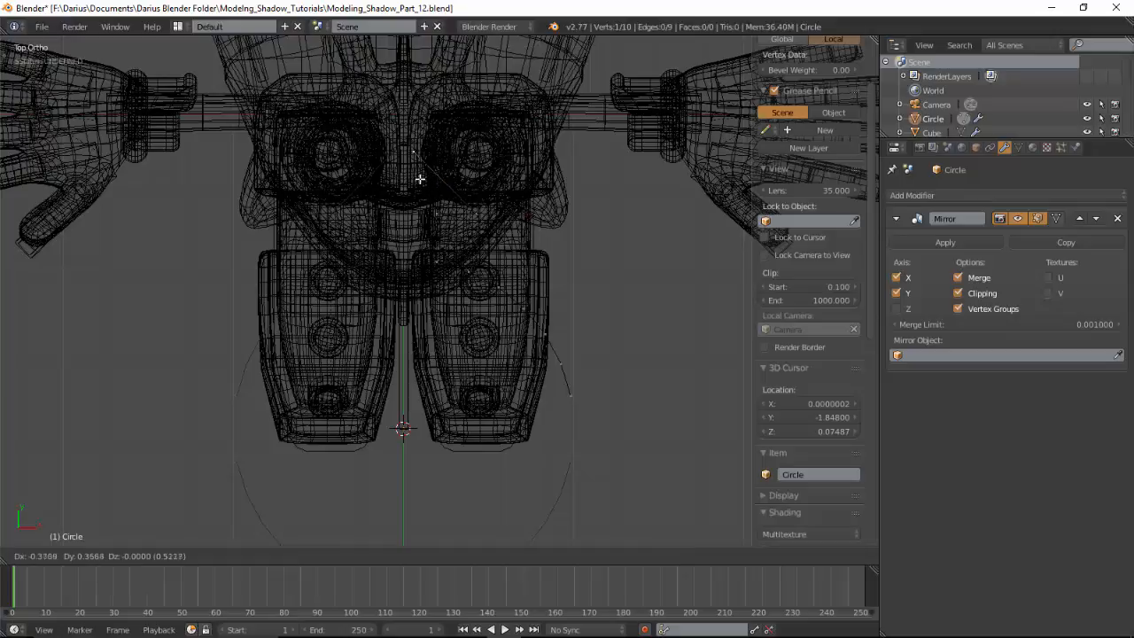
click(422, 192)
Extrude the arc's side end vertex into a half arrow: outward along X, about 0.15 along Y, and diagonally to the X axis; return to Object Mode
right_click(581, 395)
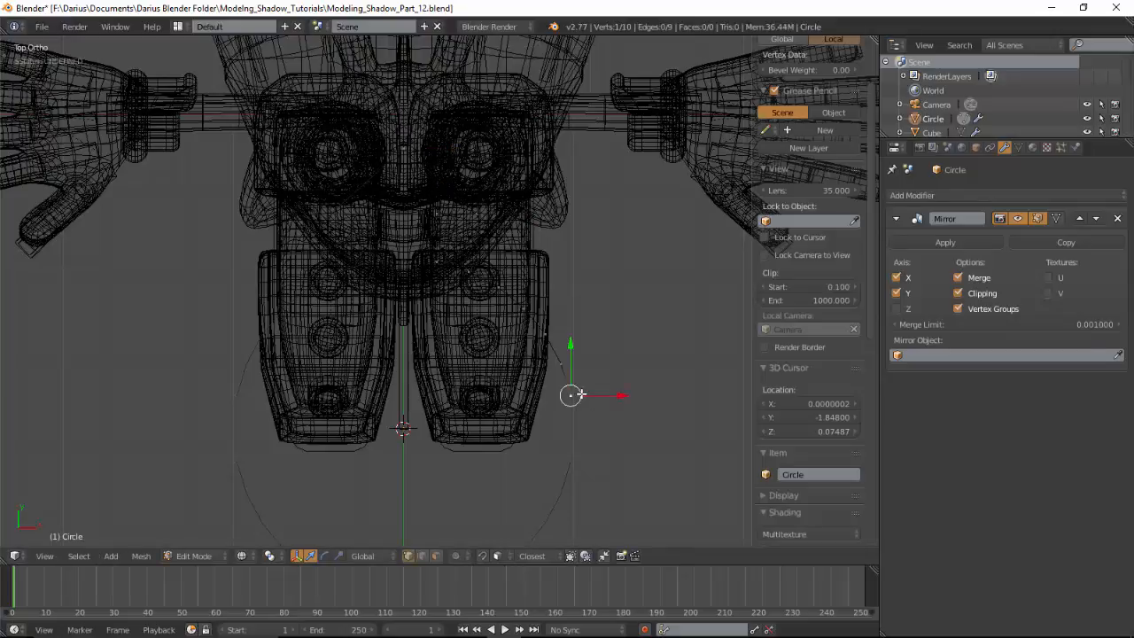
key(e)
key(x)
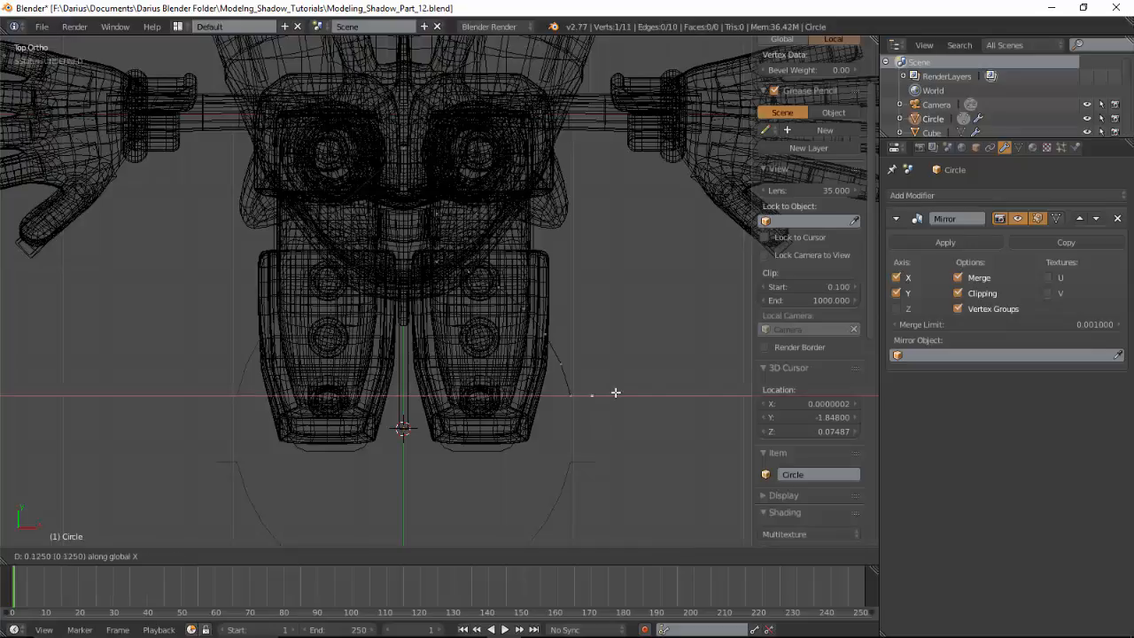
click(618, 396)
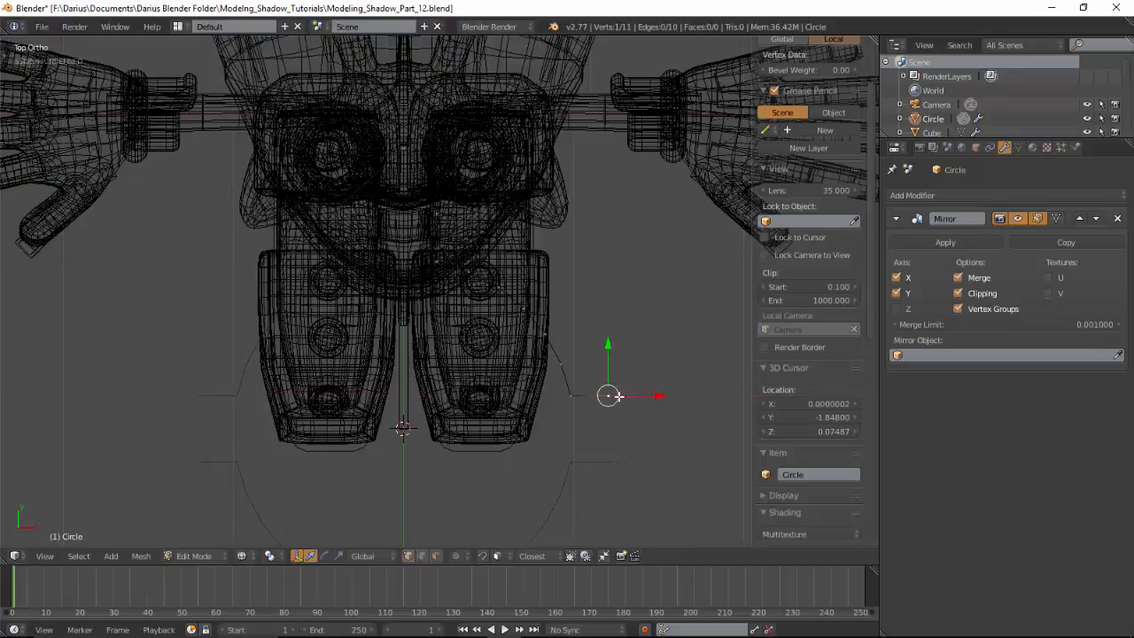
key(e)
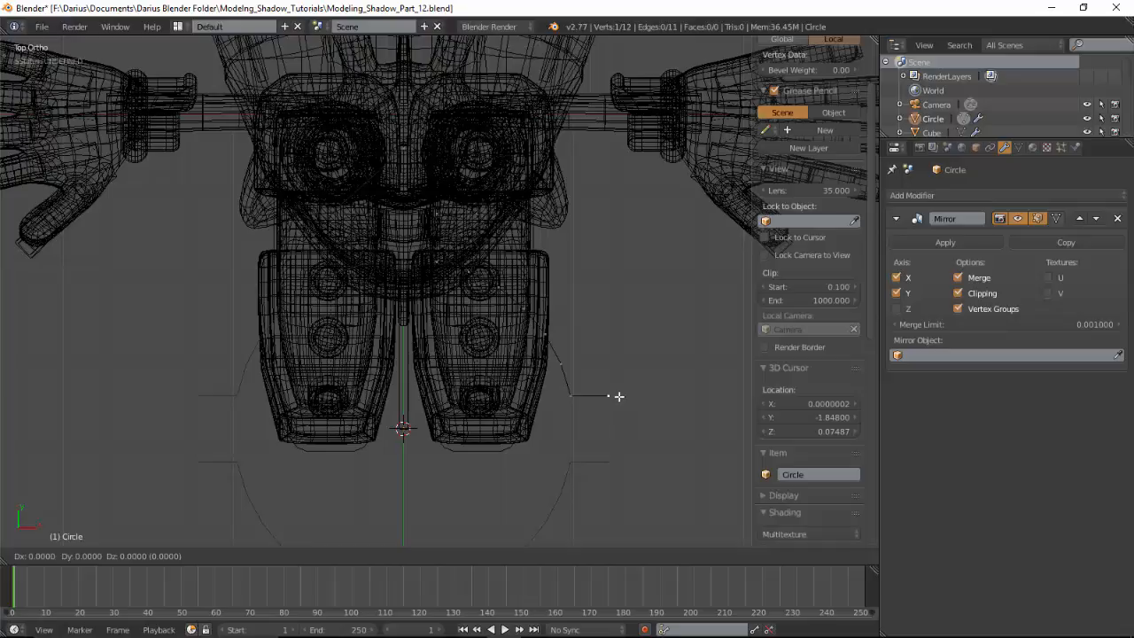
key(y)
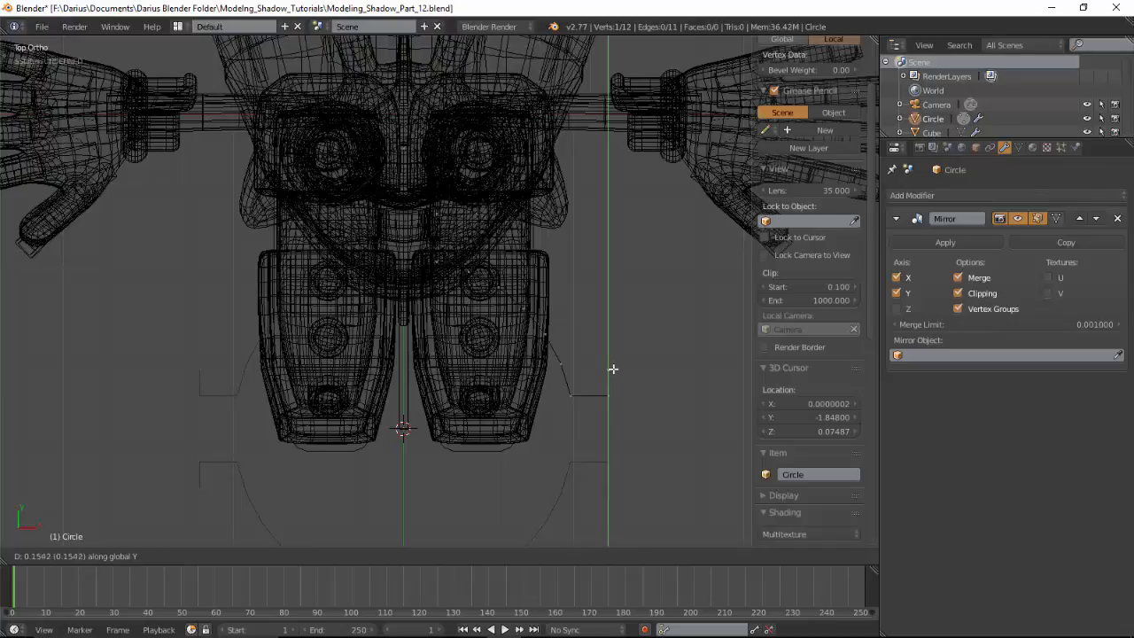
click(611, 368)
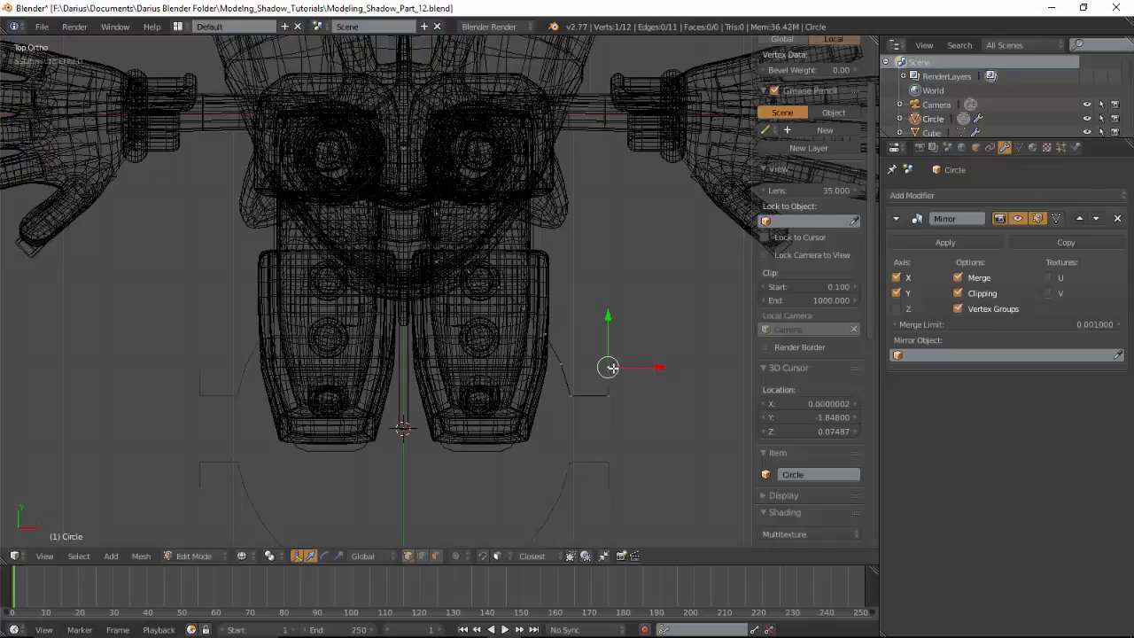
key(e)
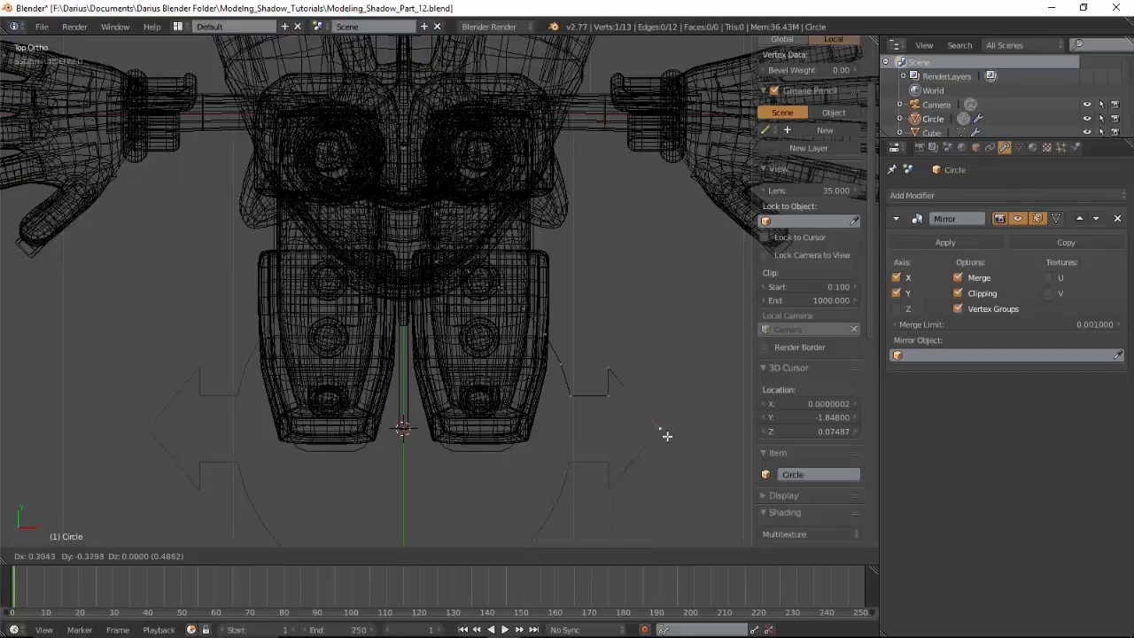
click(667, 434)
key(Tab)
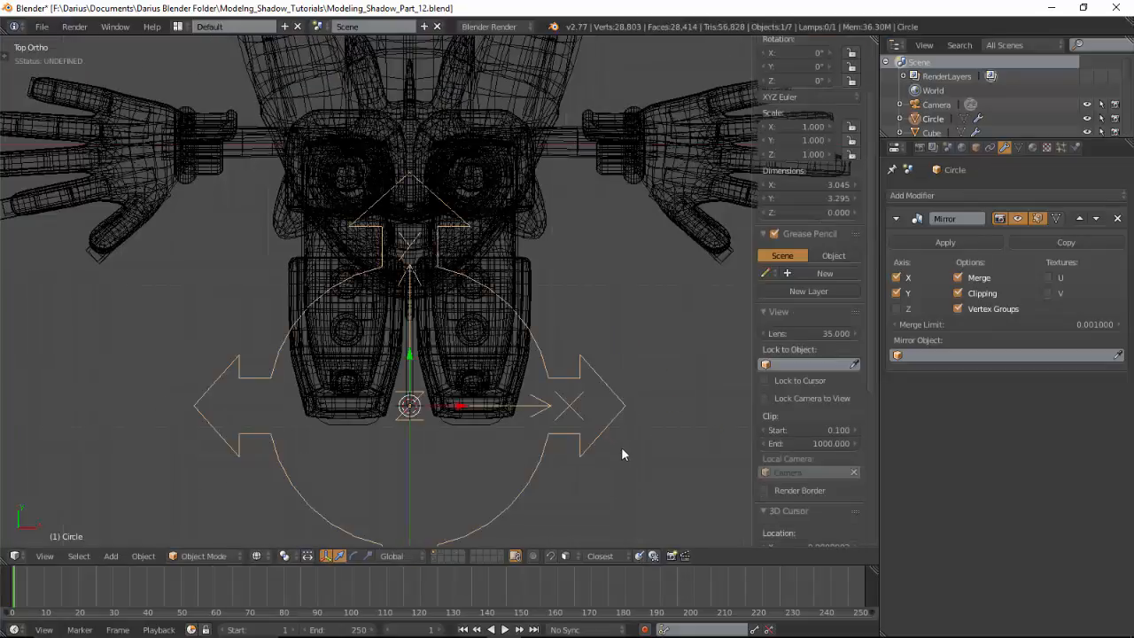
Check the finished arrow circle from several angles and rename the object as Root Shape
middle_drag(621, 446, 516, 340)
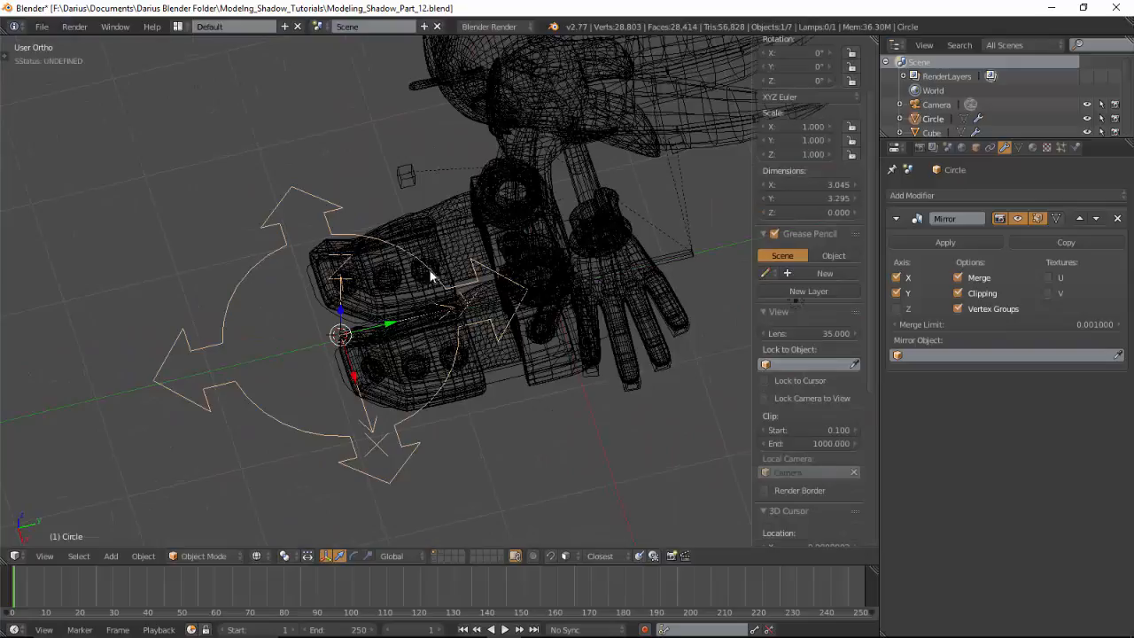
middle_drag(425, 290, 561, 328)
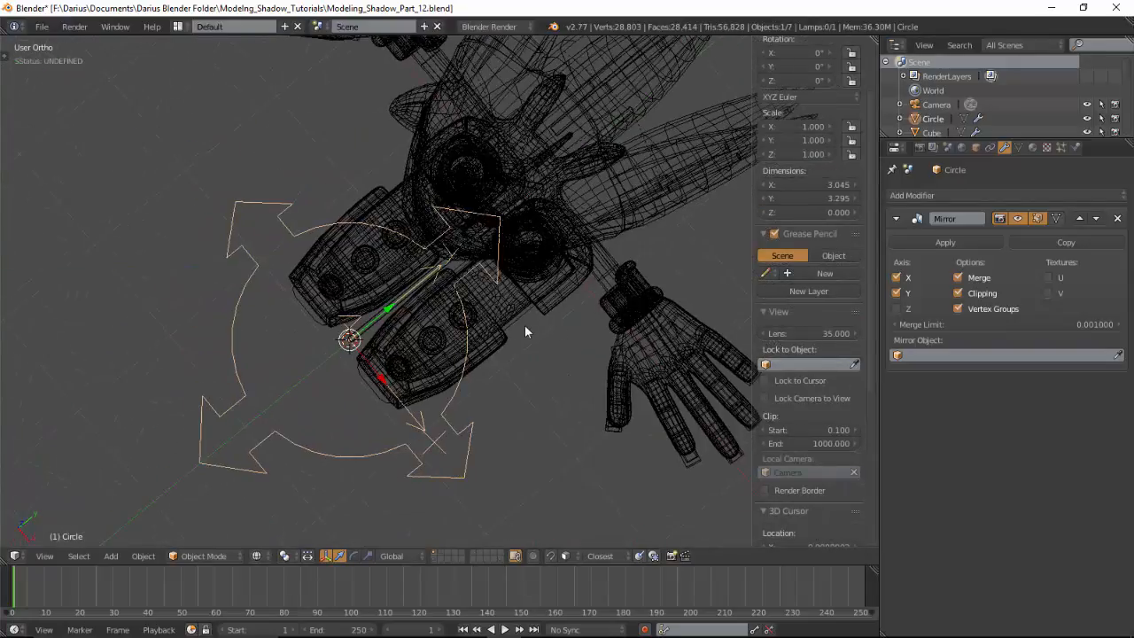
key(KP_3)
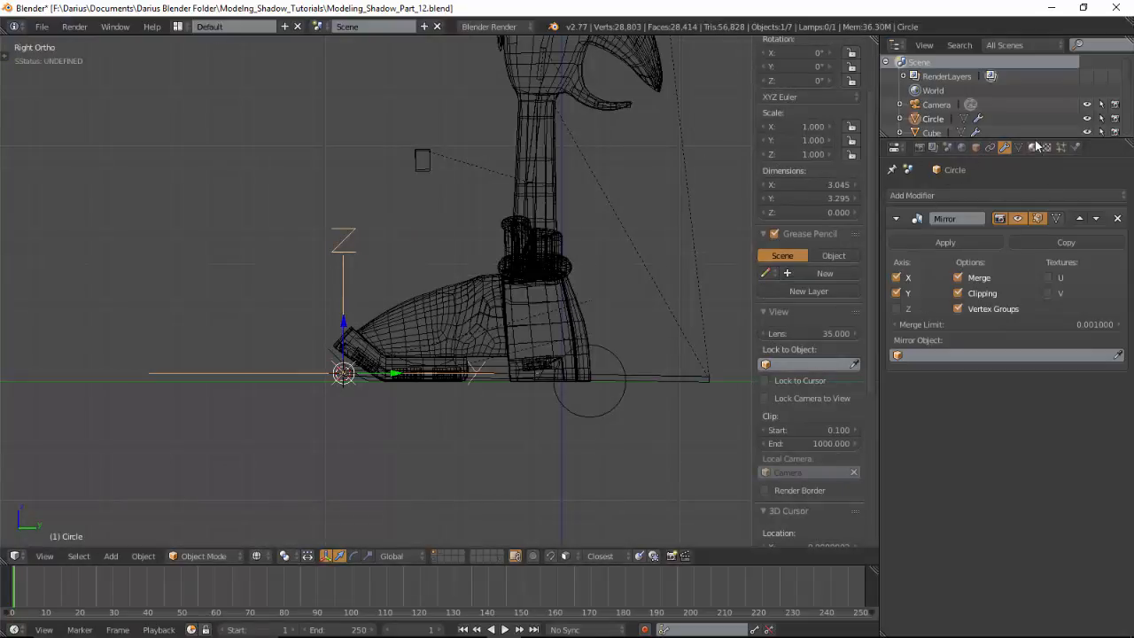
click(974, 149)
click(977, 196)
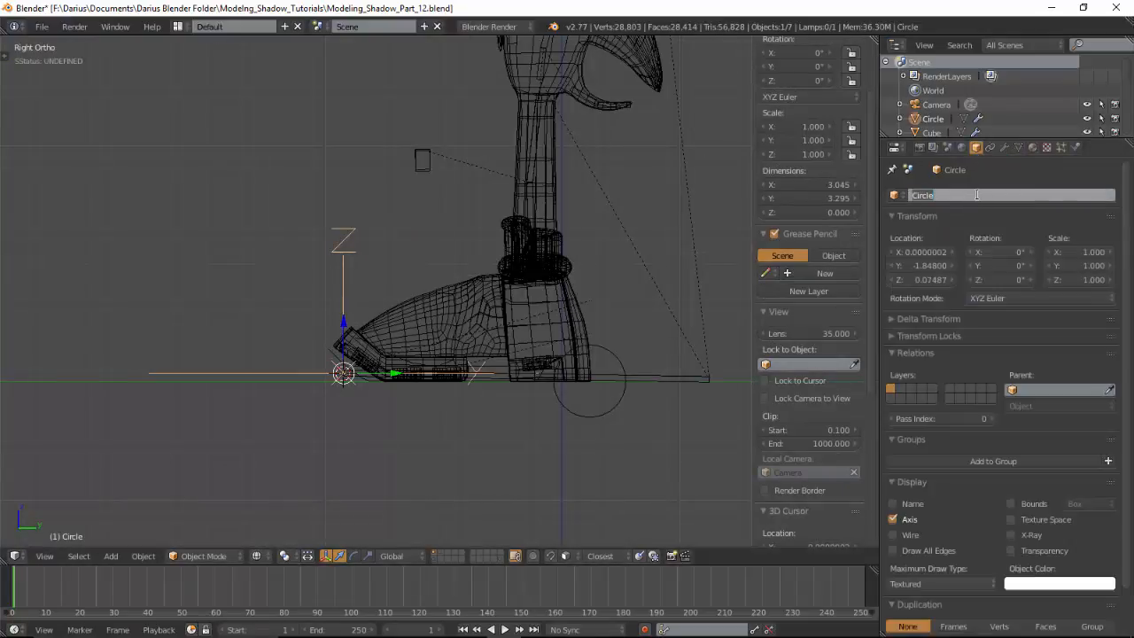
text(Root Shape)
key(Return)
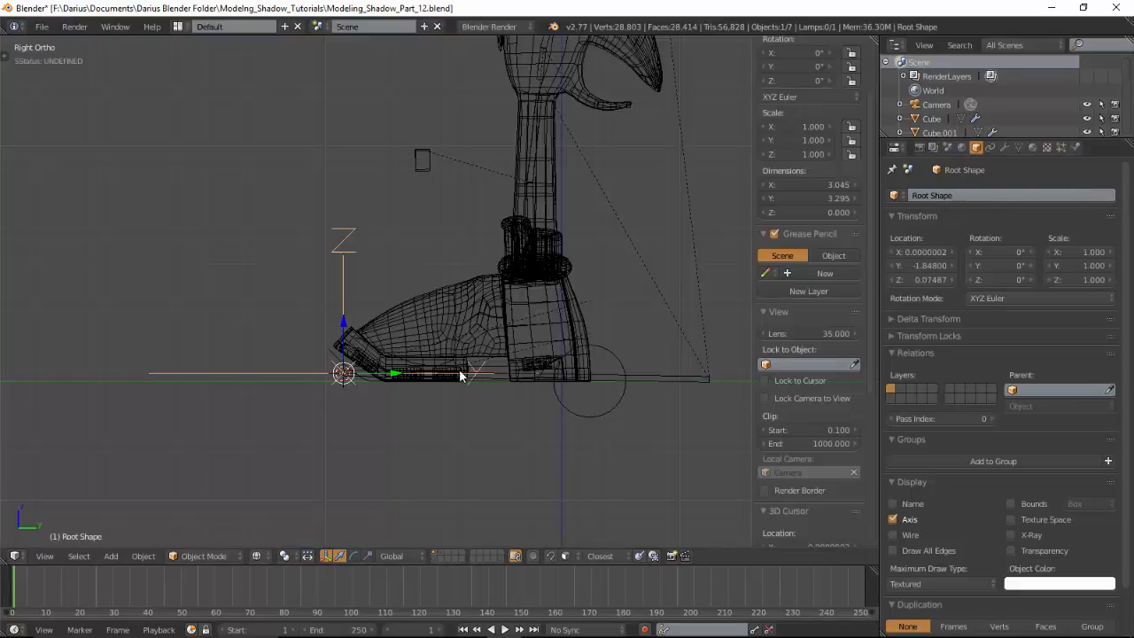
Assign Root Shape as the custom shape of the Shadow rig's hips.001 bone
middle_drag(533, 381, 631, 329)
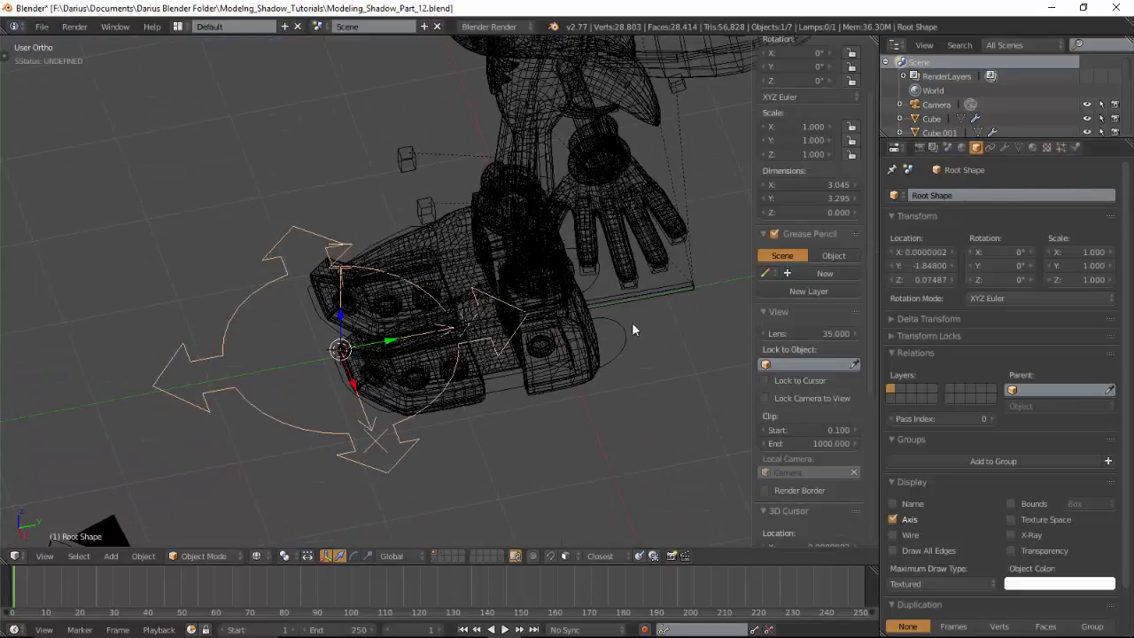
right_click(654, 295)
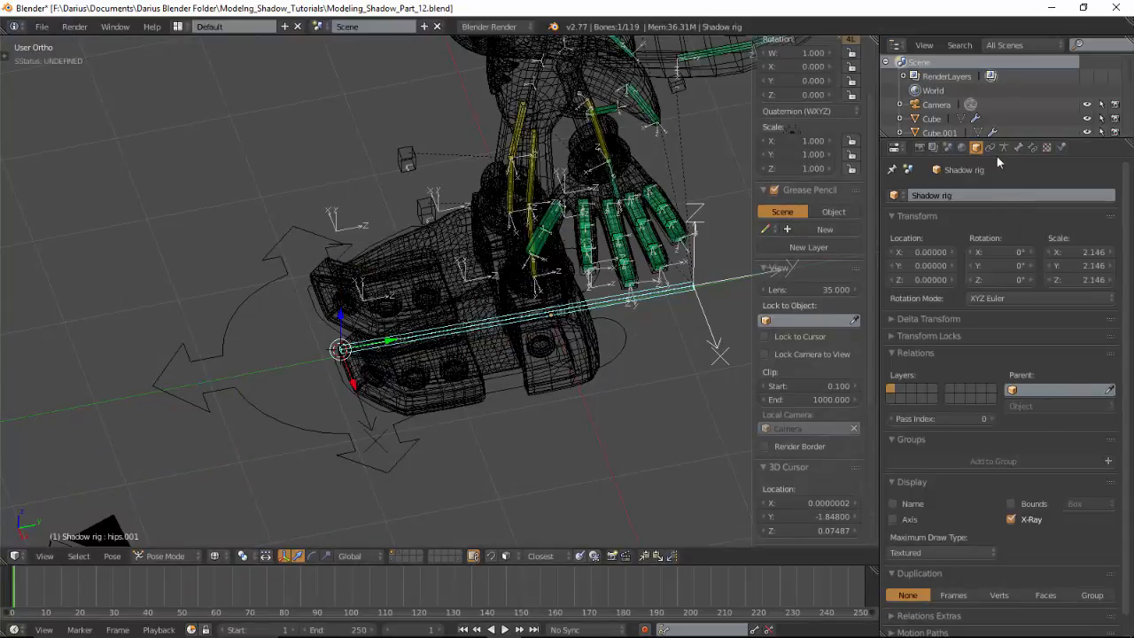
click(1018, 147)
click(1057, 521)
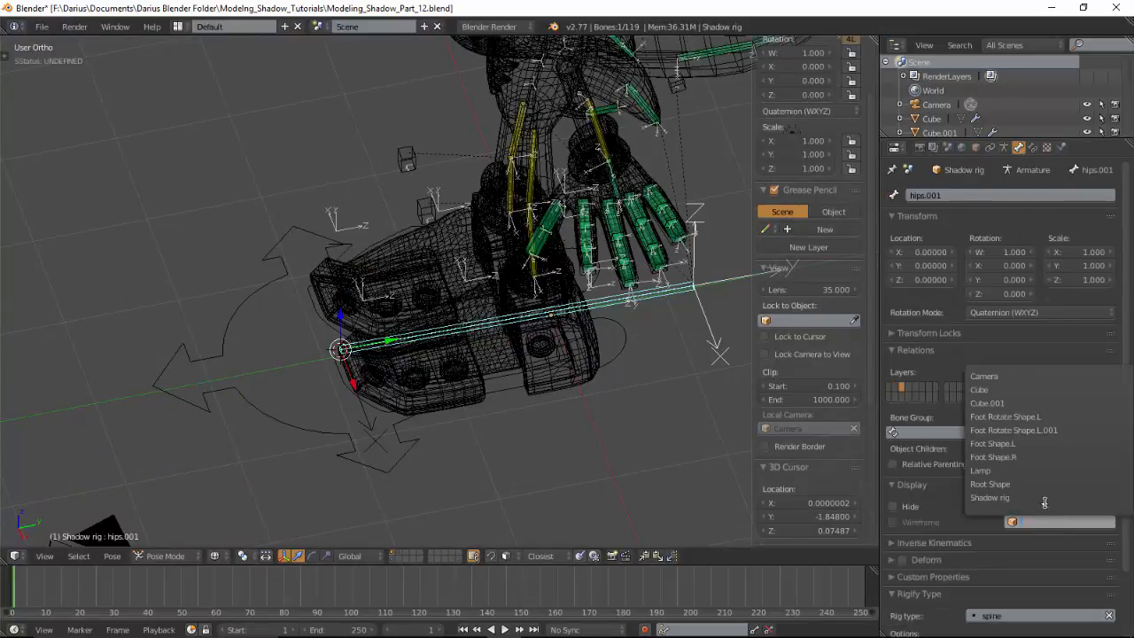
scroll(1028, 477, down, 5)
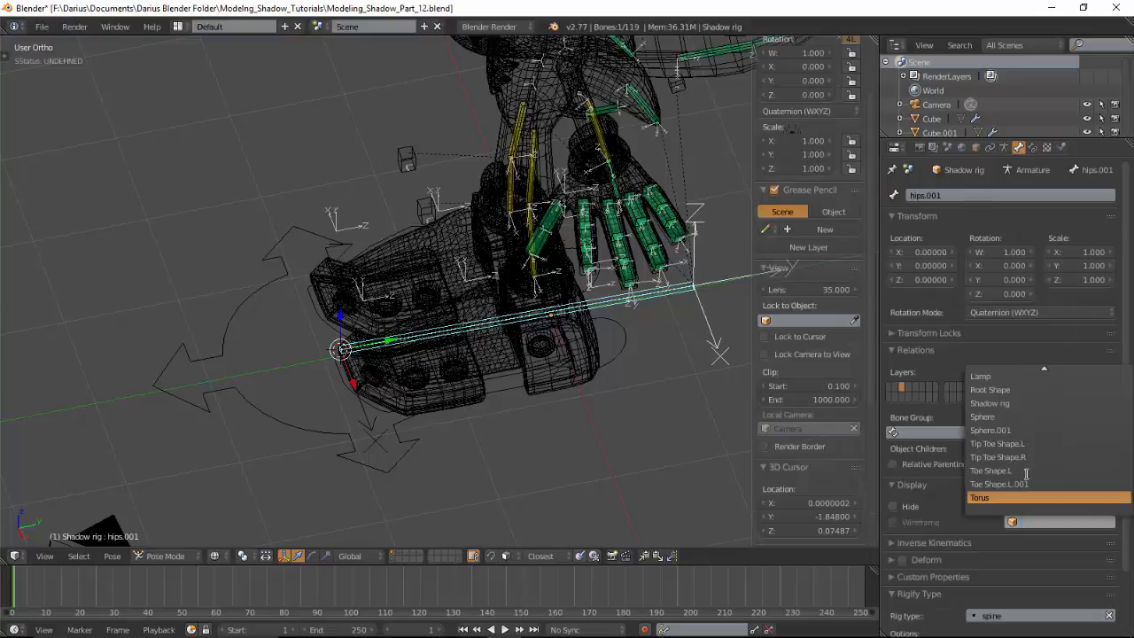
click(1004, 391)
scroll(520, 390, down, 3)
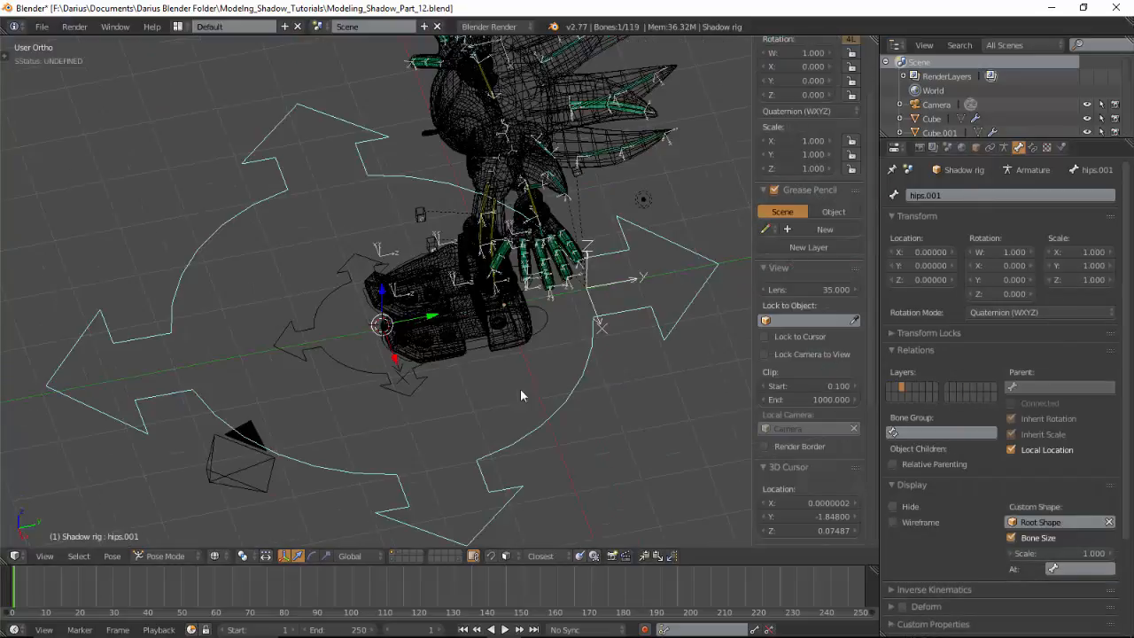
Scale the Root Shape object up uniformly to about 3.1 so it matches the size of the bone's custom shape
right_click(424, 387)
key(s)
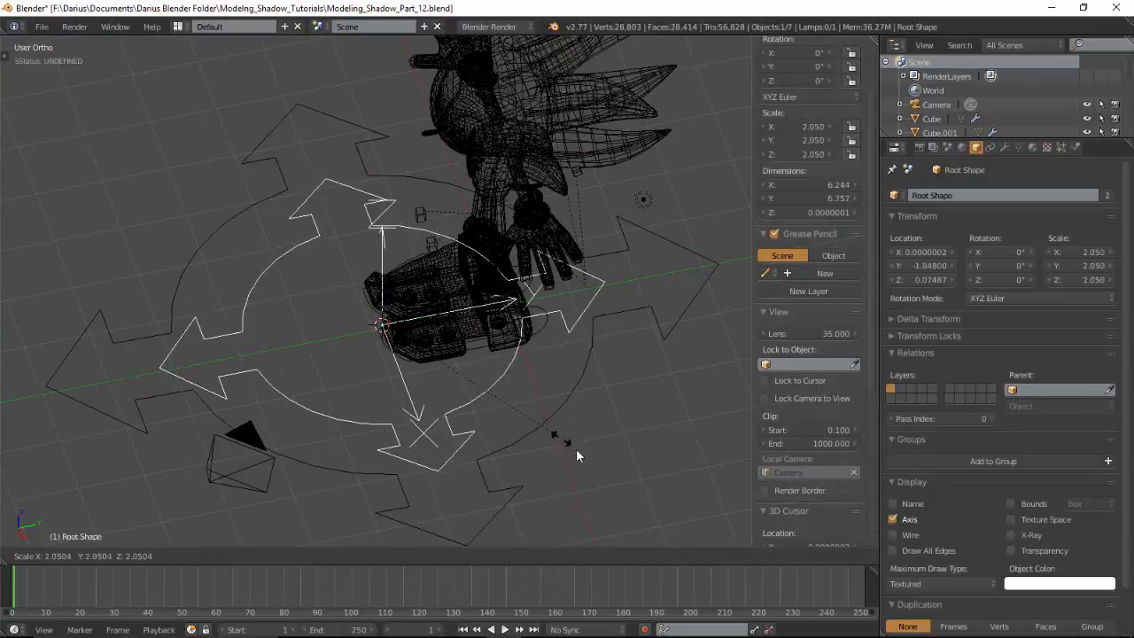
click(642, 501)
Apply the Mirror modifier on Root Shape in Object Mode
key(Tab)
key(a)
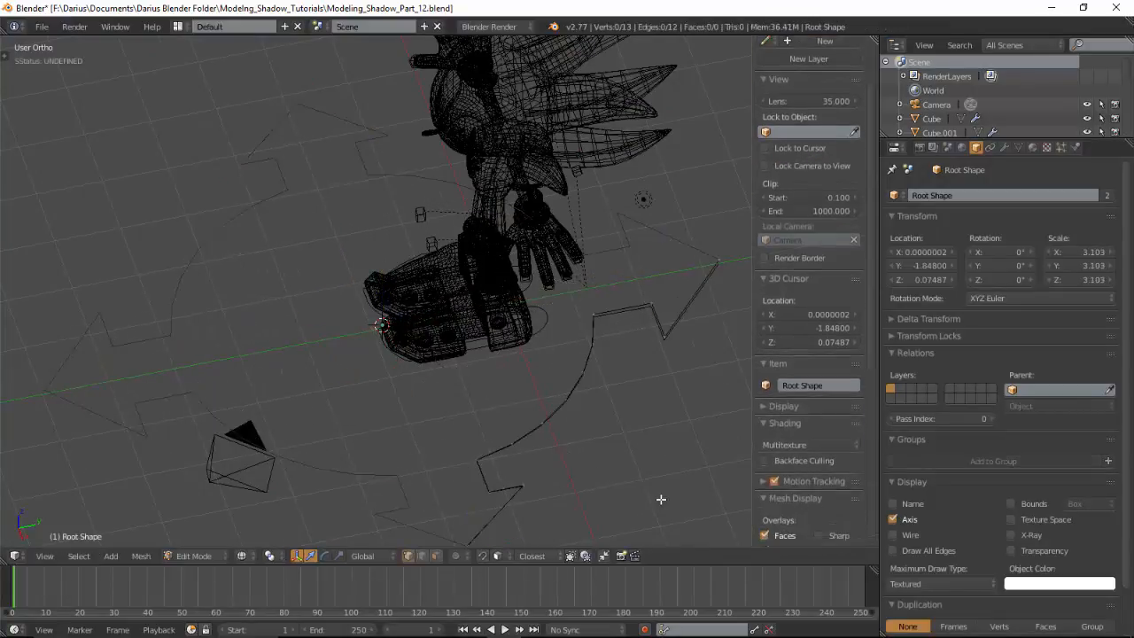
key(Tab)
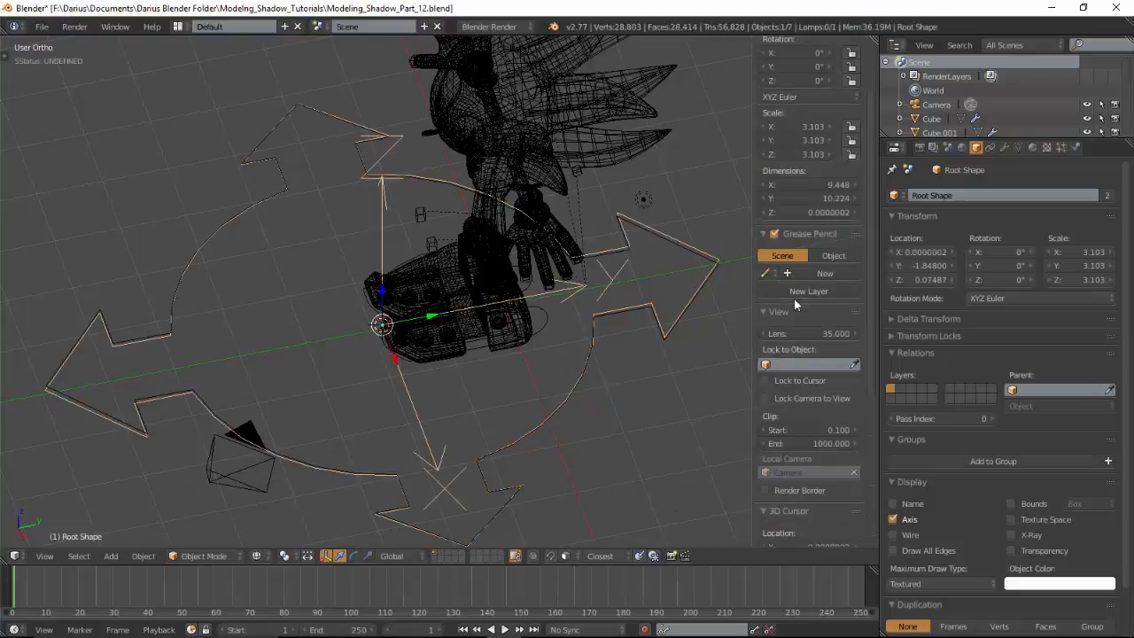
click(1004, 148)
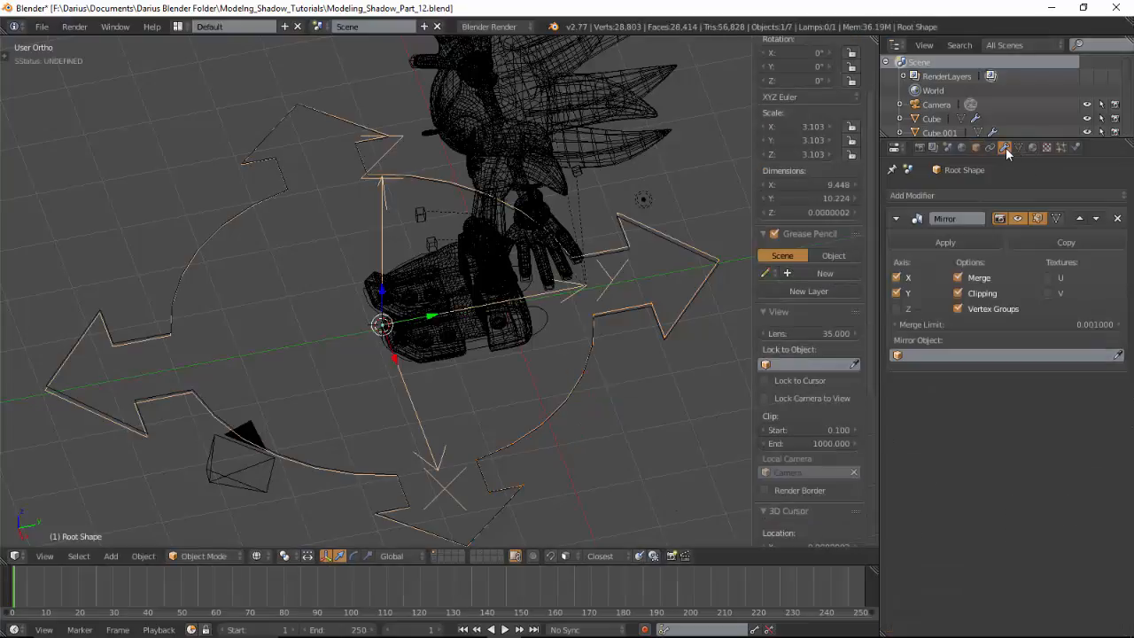
click(934, 243)
Resize the whole Root Shape mesh to about 5.5 by 5.9 and shift it along Y so it surrounds the feet
key(Tab)
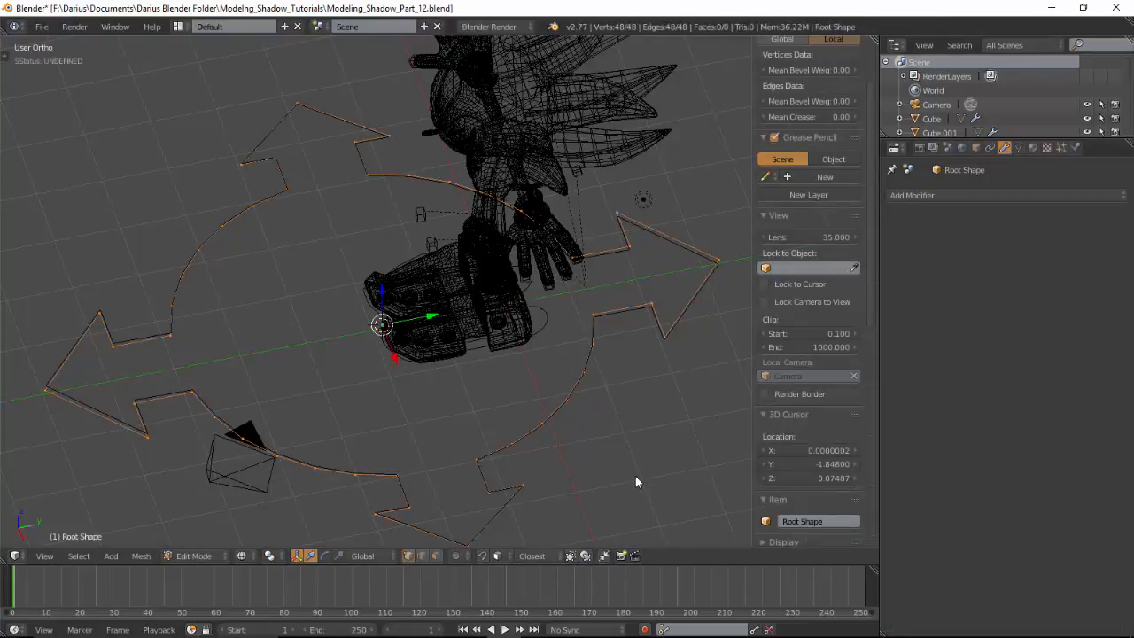
key(s)
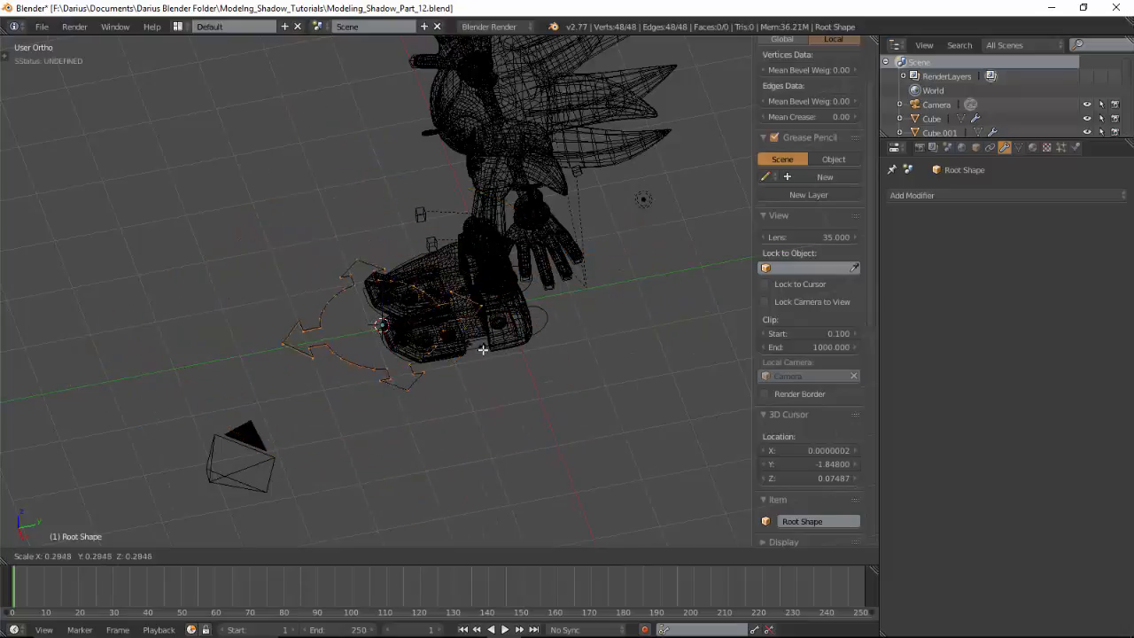
click(503, 358)
key(g)
key(y)
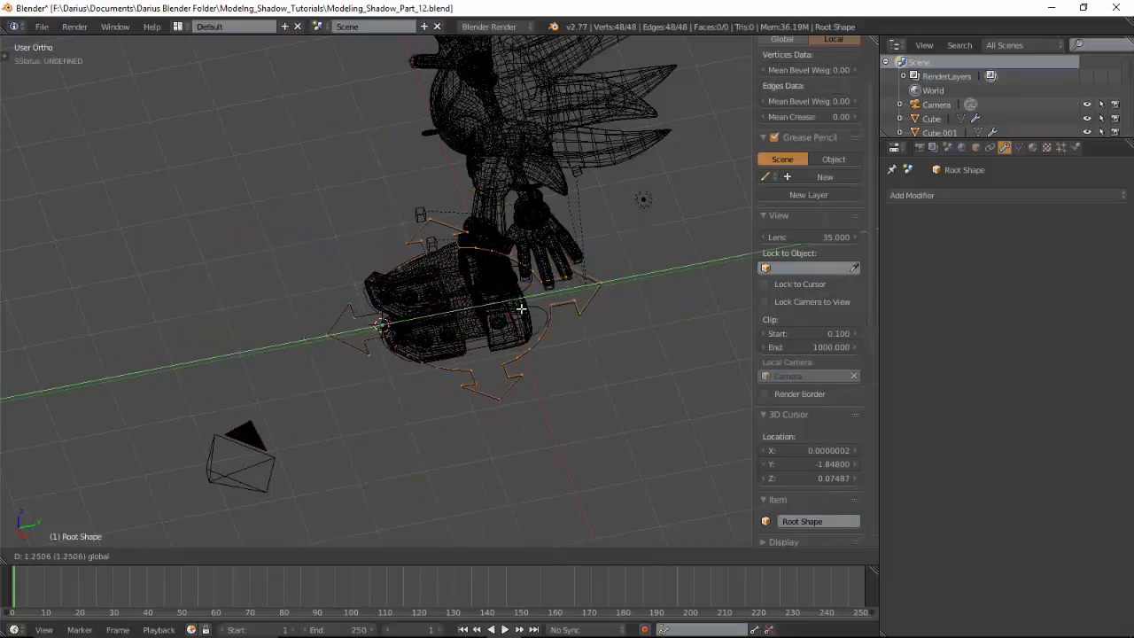
click(597, 382)
middle_drag(597, 382, 509, 328)
key(s)
click(607, 342)
Return to Object Mode and move Root Shape to the last scene layer
key(Tab)
key(m)
click(767, 392)
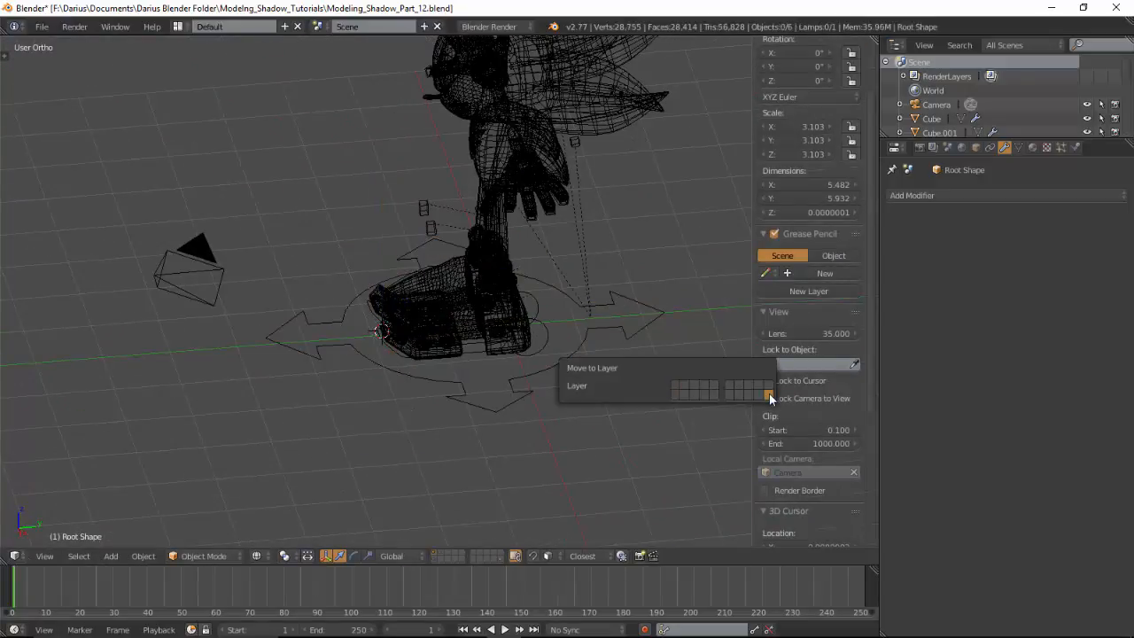
Enable Wireframe display for the hips.001 bone and check its shape around the feet in solid shading
middle_drag(543, 323, 524, 365)
right_click(538, 382)
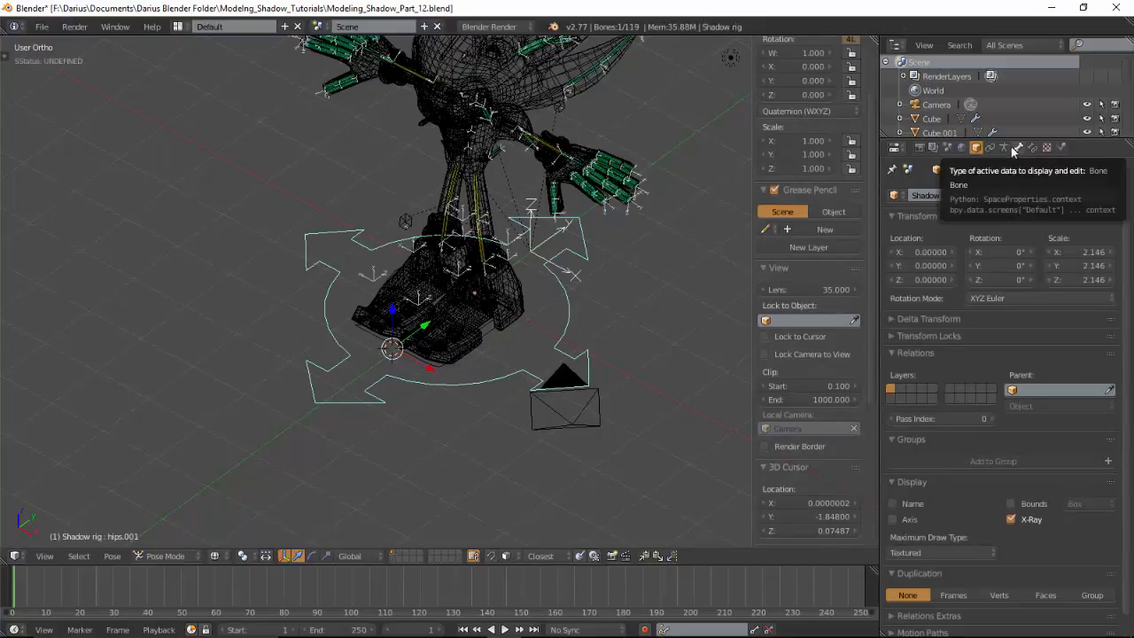
click(1004, 148)
click(1019, 147)
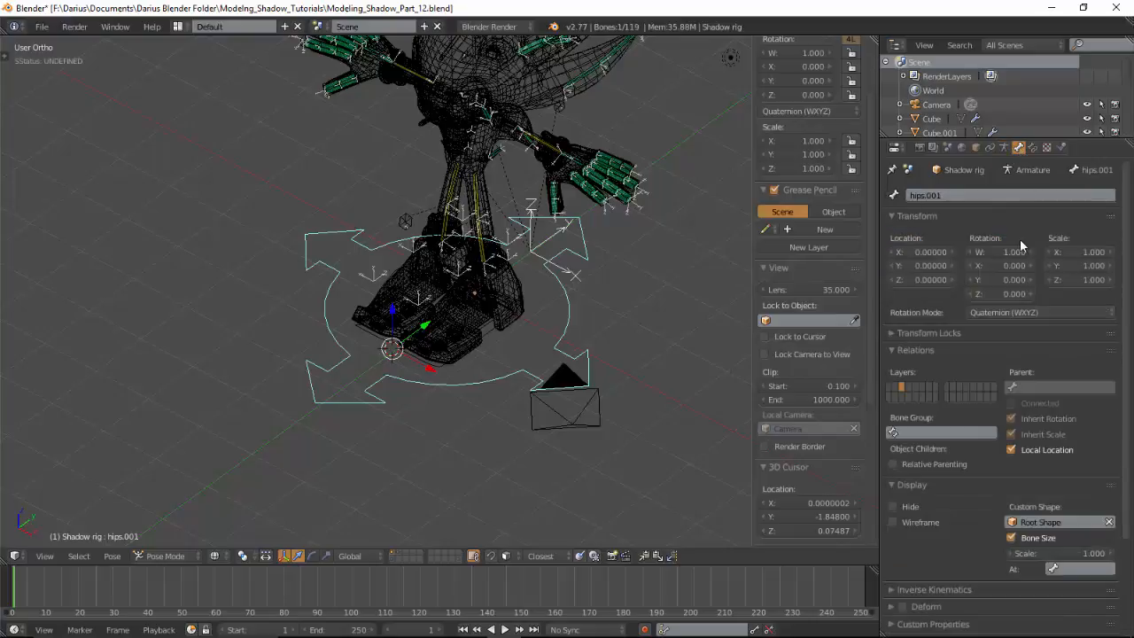
click(919, 522)
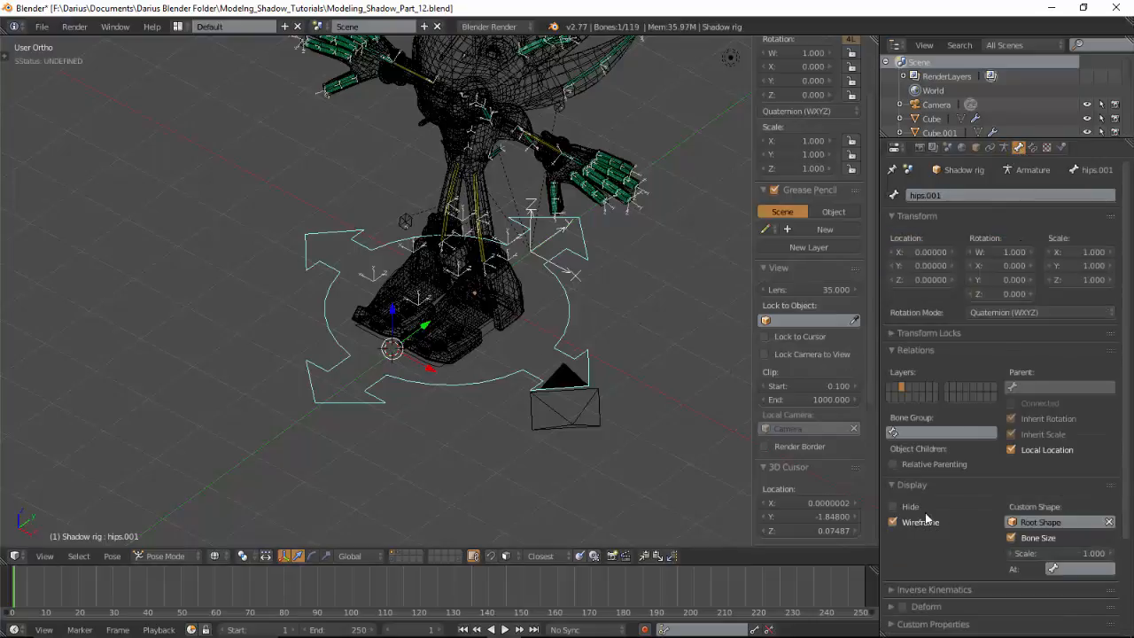
key(z)
middle_drag(600, 331, 611, 227)
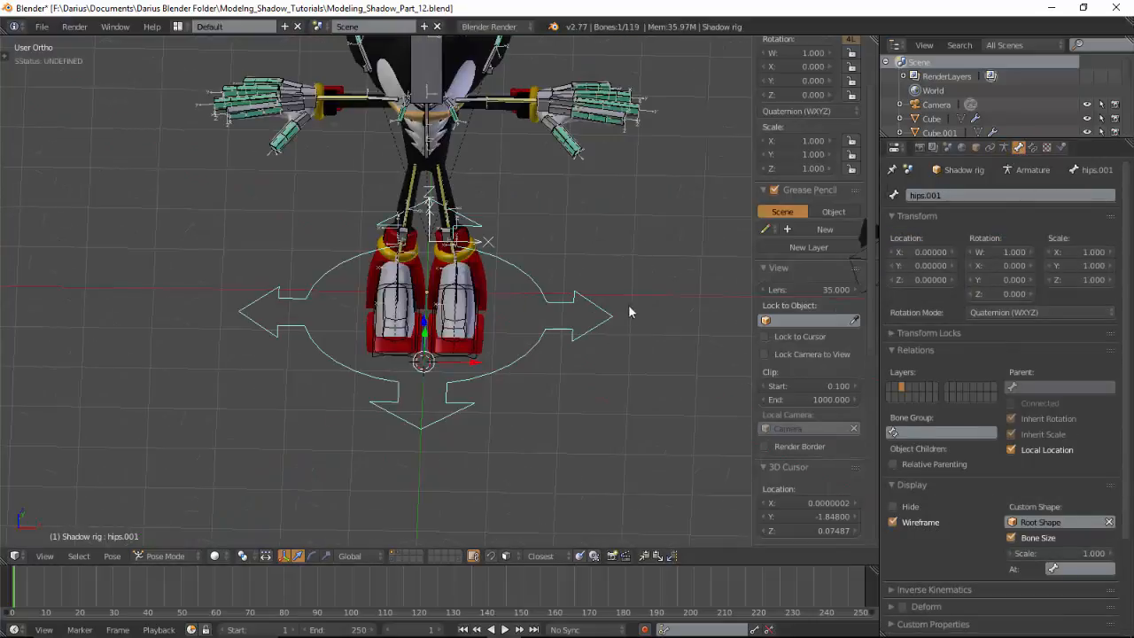
middle_drag(628, 308, 607, 319)
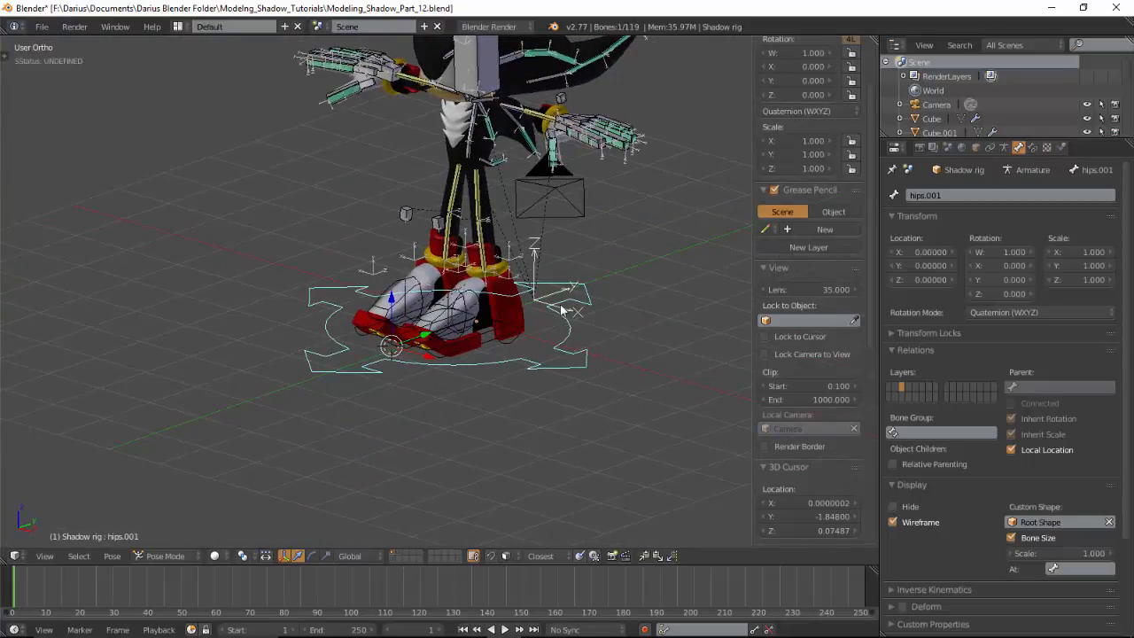
middle_drag(633, 339, 596, 256)
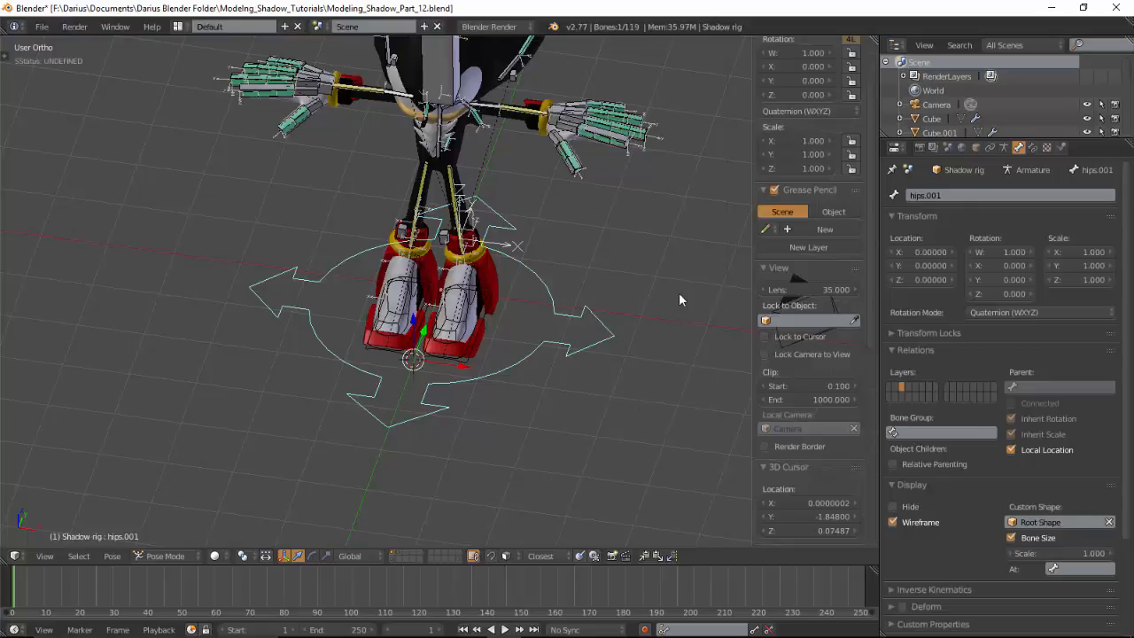
shift+middle_drag(564, 344, 524, 520)
scroll(566, 353, up, 5)
shift+middle_drag(728, 430, 570, 406)
scroll(569, 409, up, 2)
shift+middle_drag(650, 350, 528, 376)
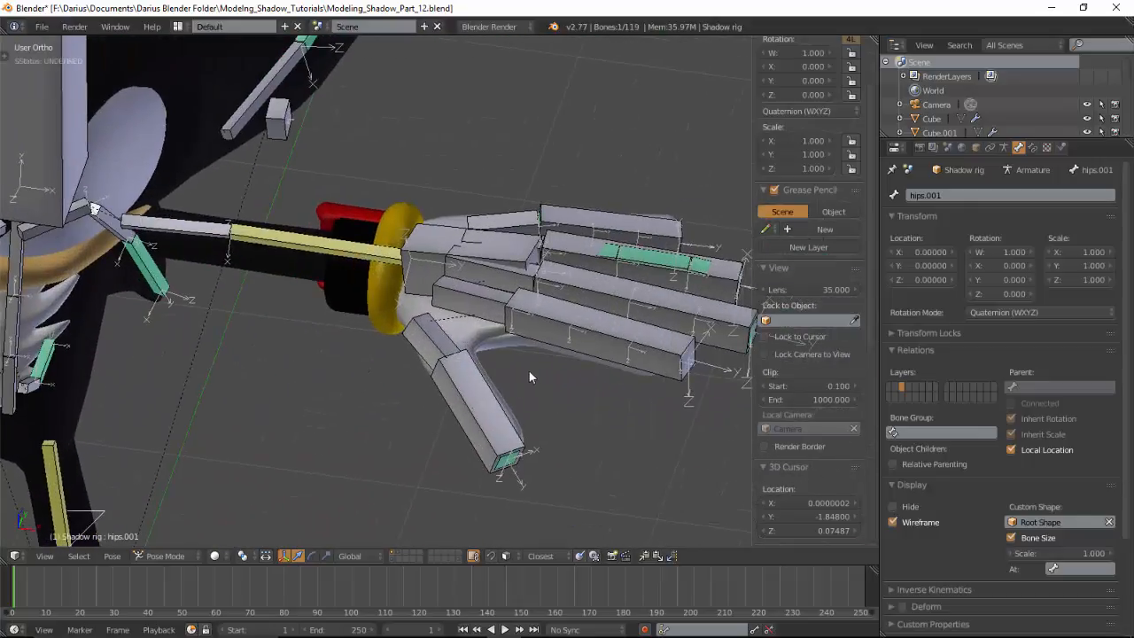
right_click(522, 435)
key(z)
scroll(523, 452, up, 3)
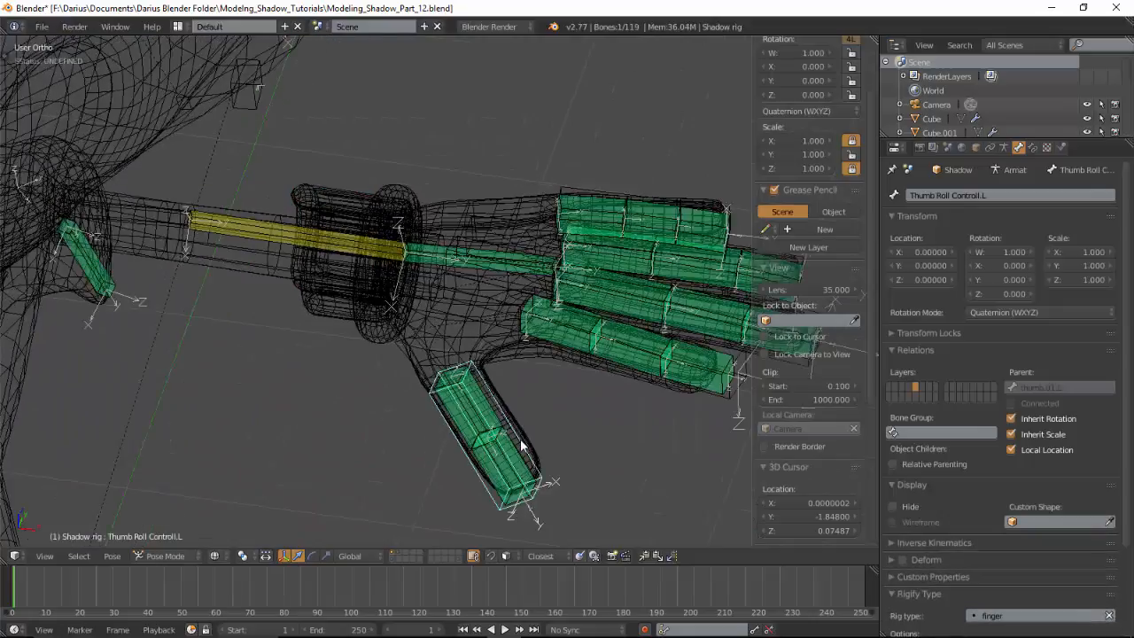
right_click(520, 460)
shift+right_click(506, 425)
shift+right_click(603, 333)
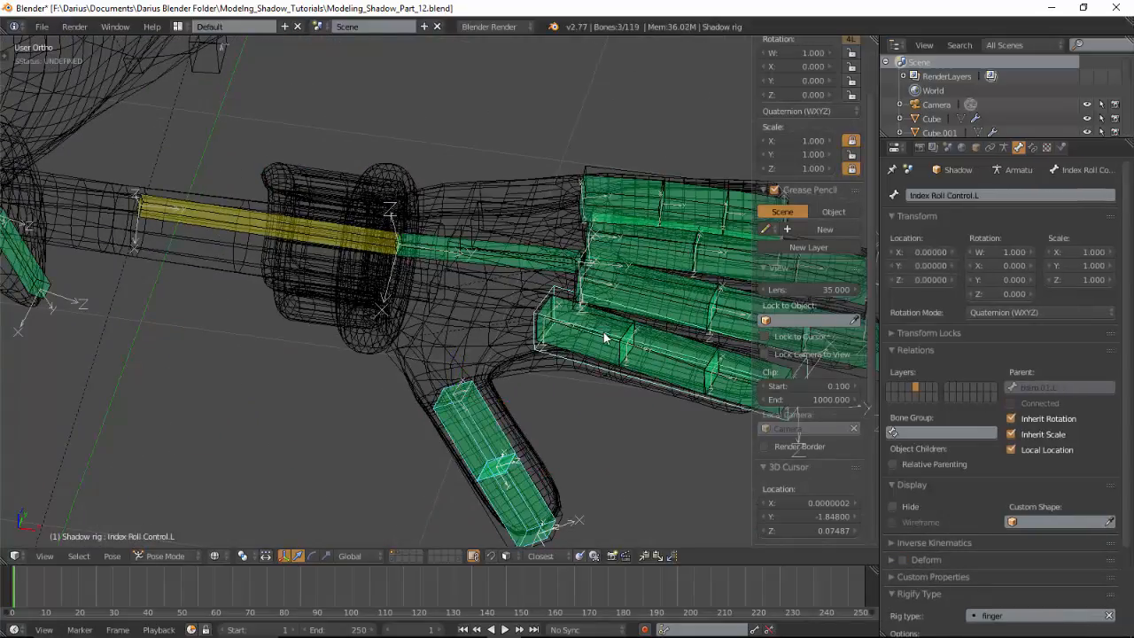
shift+right_click(603, 333)
right_click(641, 377)
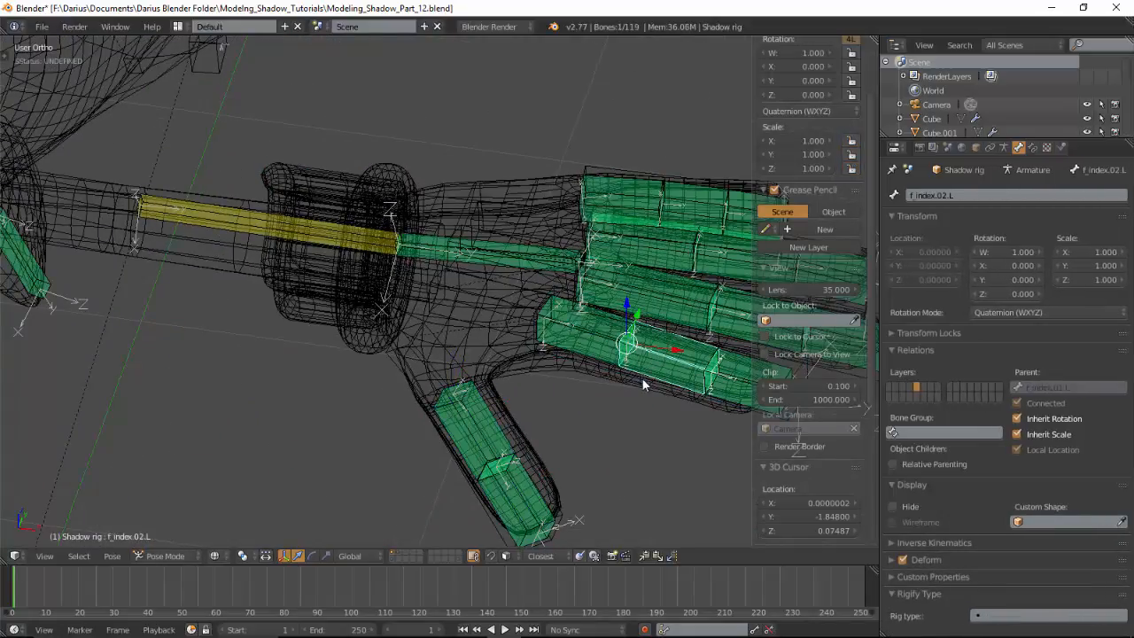
right_click(640, 380)
right_click(548, 479)
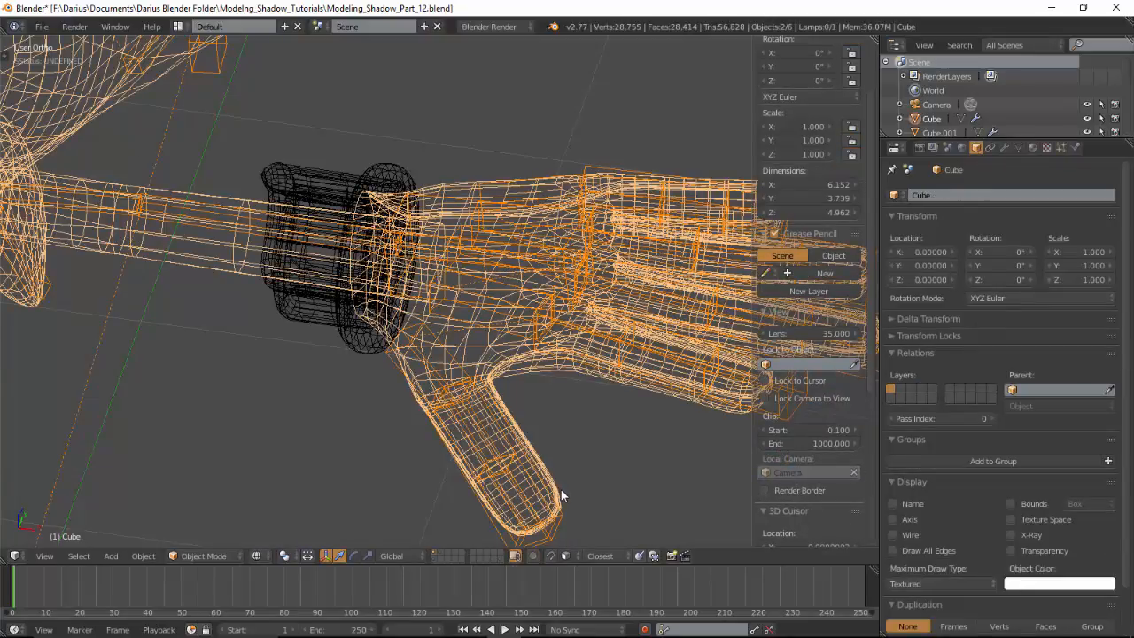
key(z)
Hide the left hand's thumb, index, middle, ring and pinky roll control bones
right_click(563, 513)
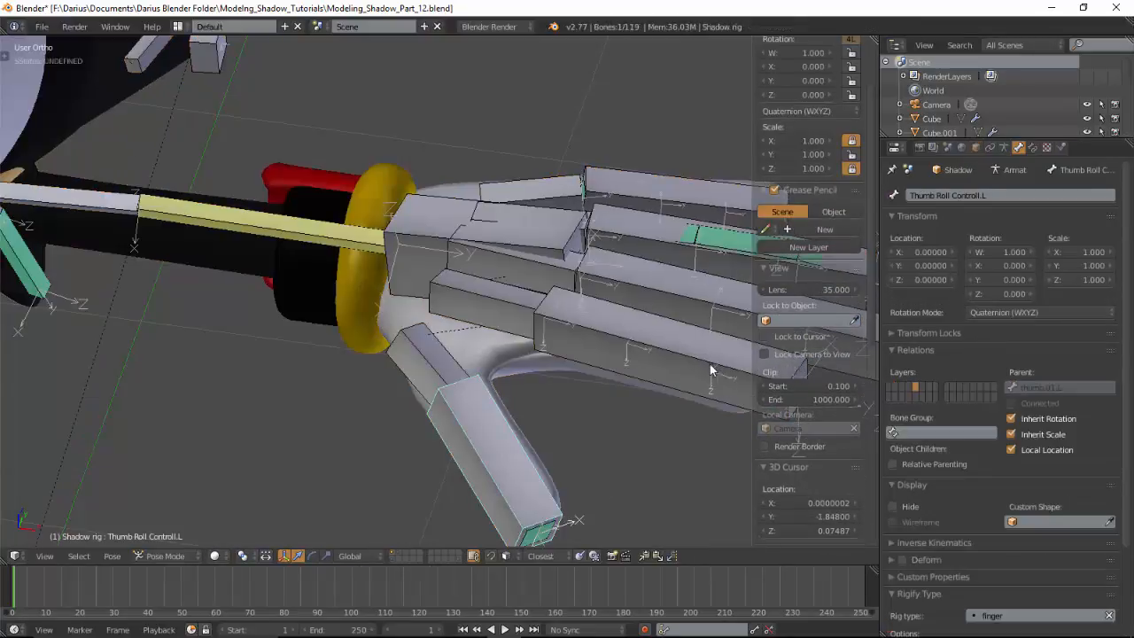
shift+right_click(709, 364)
shift+middle_drag(550, 397, 383, 433)
shift+right_click(685, 367)
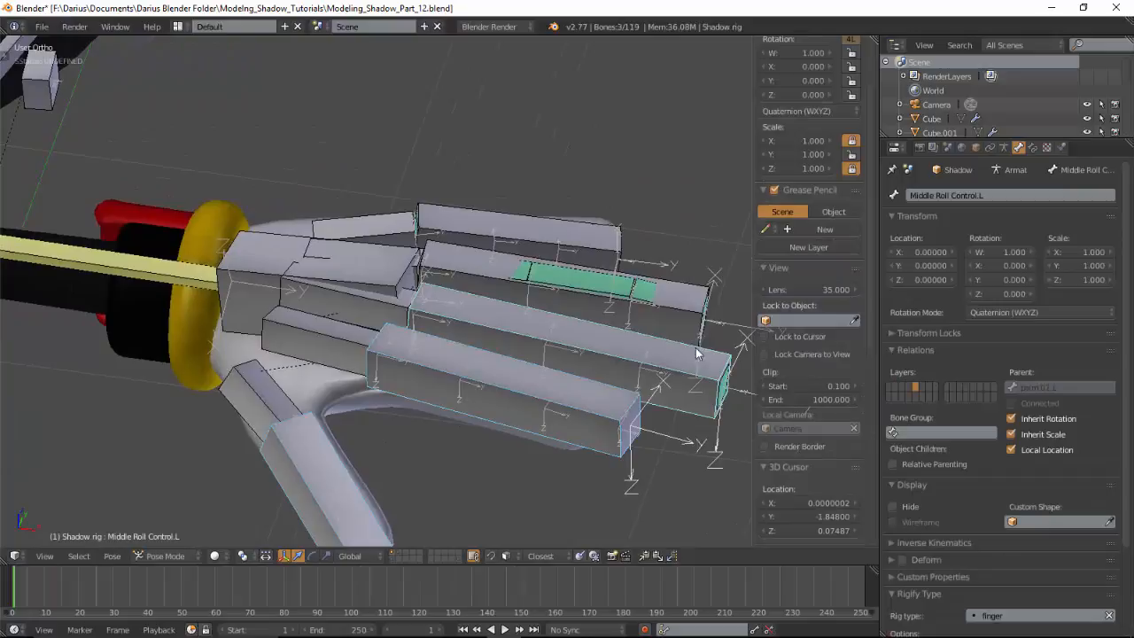
shift+right_click(703, 294)
shift+right_click(598, 228)
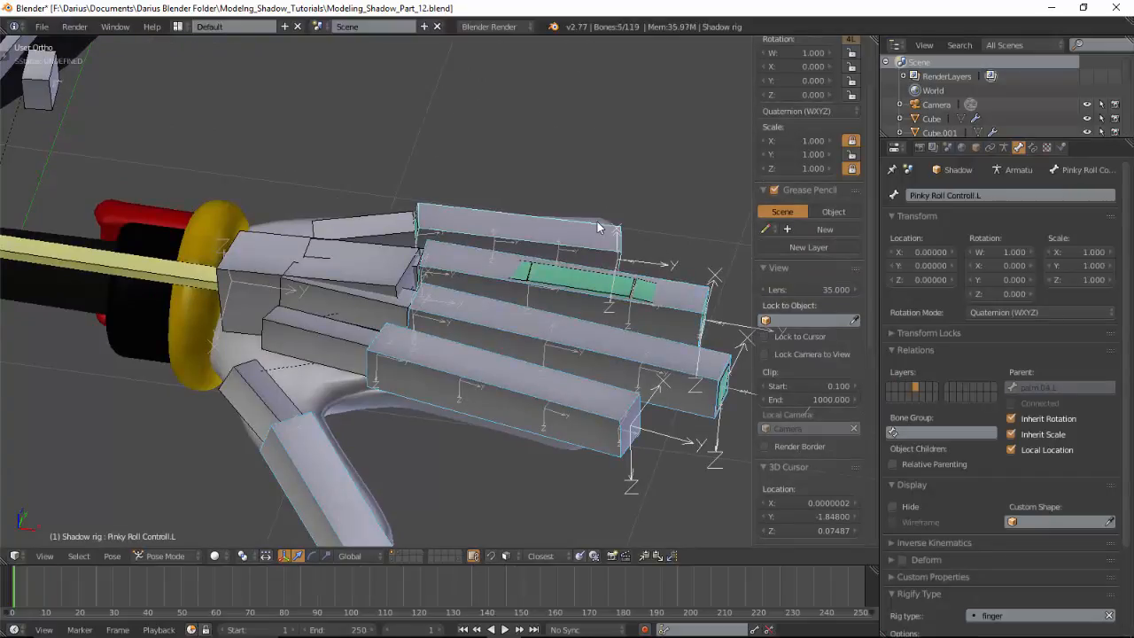
key(h)
Hide the right hand's thumb, index, middle, ring and pinky roll control bones
scroll(549, 320, down, 4)
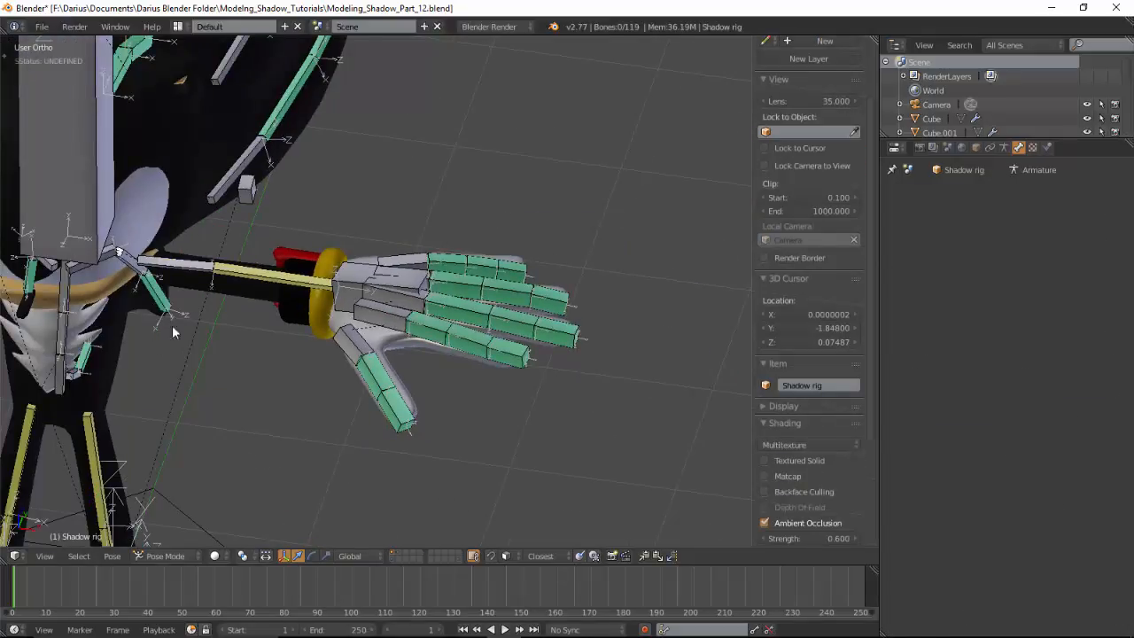
shift+middle_drag(111, 295, 438, 194)
shift+middle_drag(97, 136, 375, 206)
right_click(332, 250)
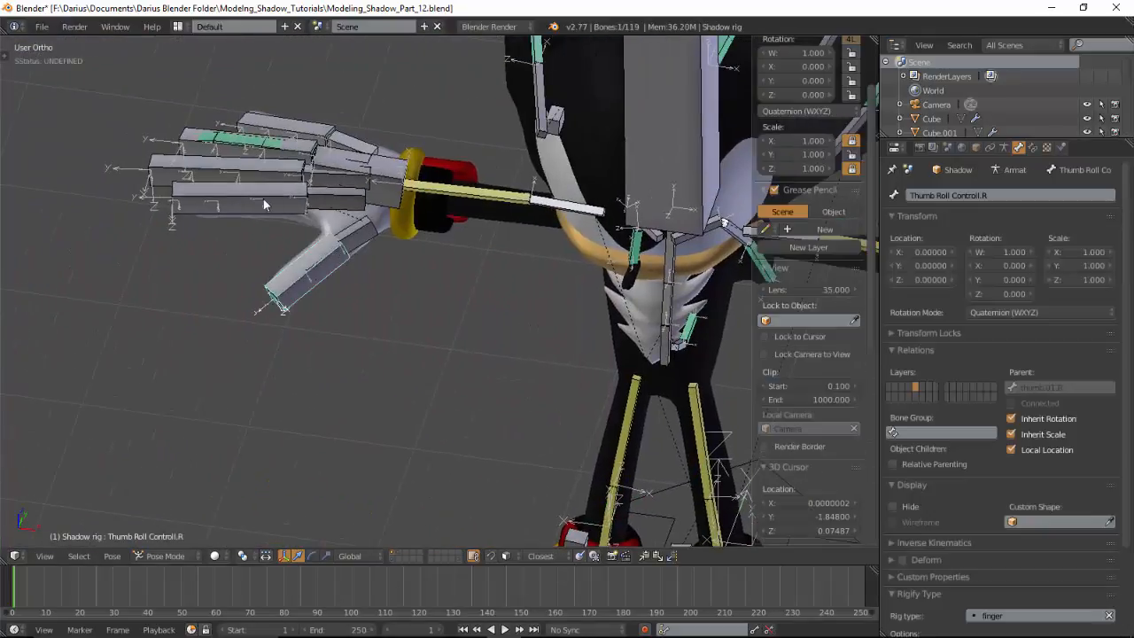
shift+right_click(263, 198)
shift+right_click(270, 164)
shift+right_click(292, 143)
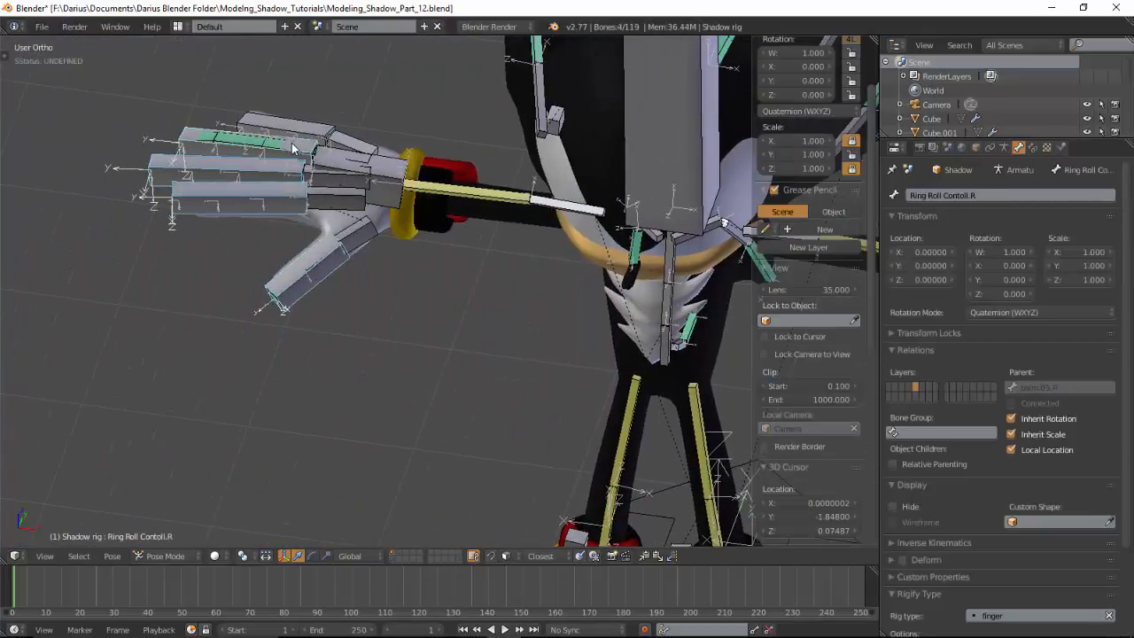
shift+right_click(312, 122)
key(h)
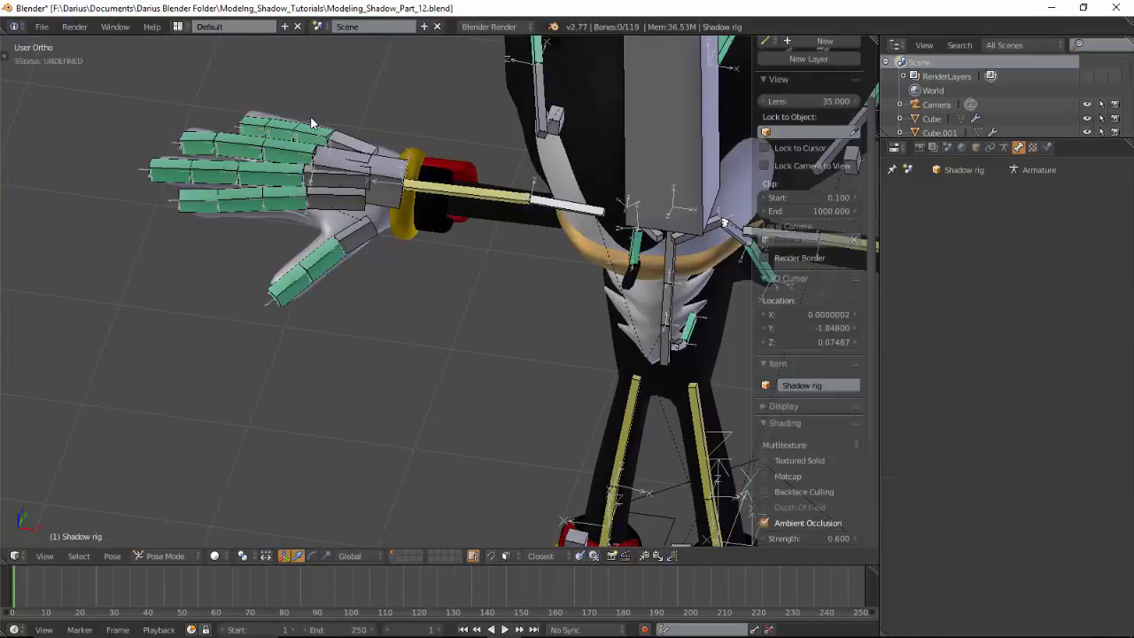
Select all the finger and thumb segment bones on both hands and shrink their B-Bone display thickness
right_click(300, 205)
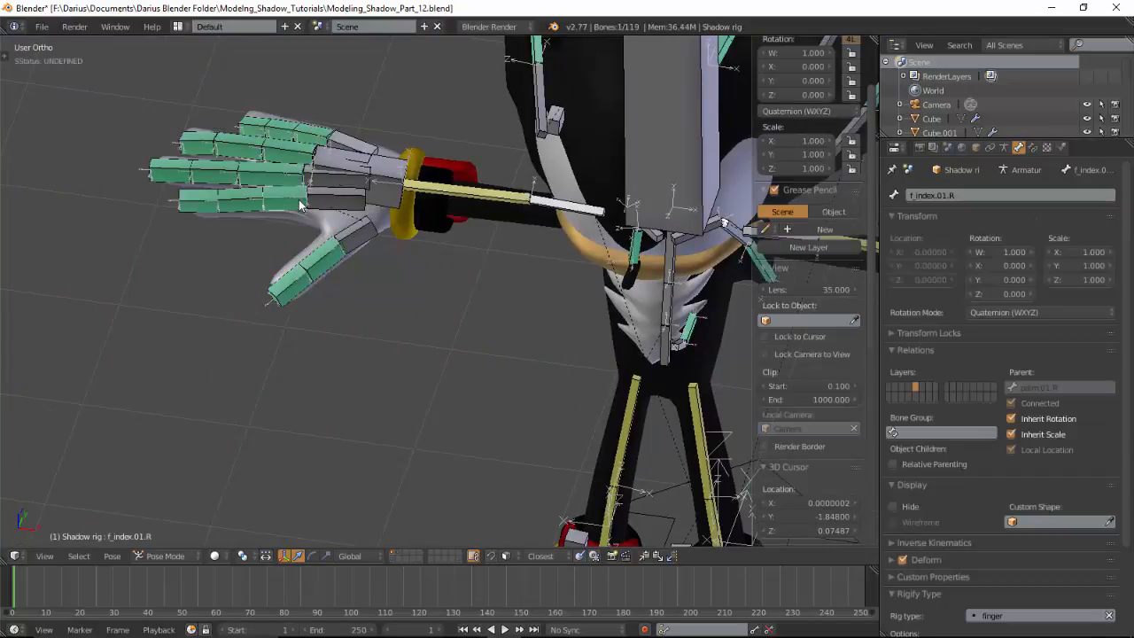
shift+right_click(243, 203)
shift+right_click(213, 202)
shift+right_click(212, 174)
key(c)
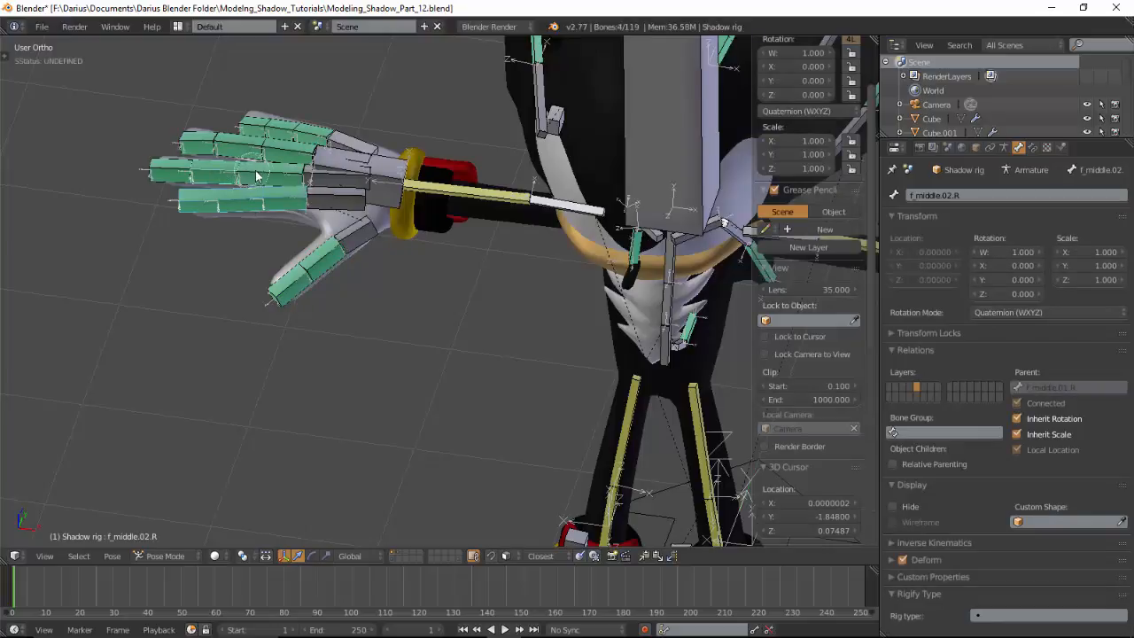
mouse_move(260, 149)
mouse_down()
mouse_move(285, 132)
mouse_move(199, 144)
mouse_move(253, 233)
mouse_move(298, 283)
mouse_move(306, 276)
mouse_up()
key(Escape)
middle_drag(444, 315, 642, 356)
mouse_move(571, 357)
mouse_down()
mouse_move(529, 352)
mouse_move(591, 333)
mouse_move(604, 299)
mouse_move(664, 303)
mouse_move(675, 285)
mouse_move(611, 241)
mouse_move(611, 223)
mouse_up()
key(Escape)
key(c)
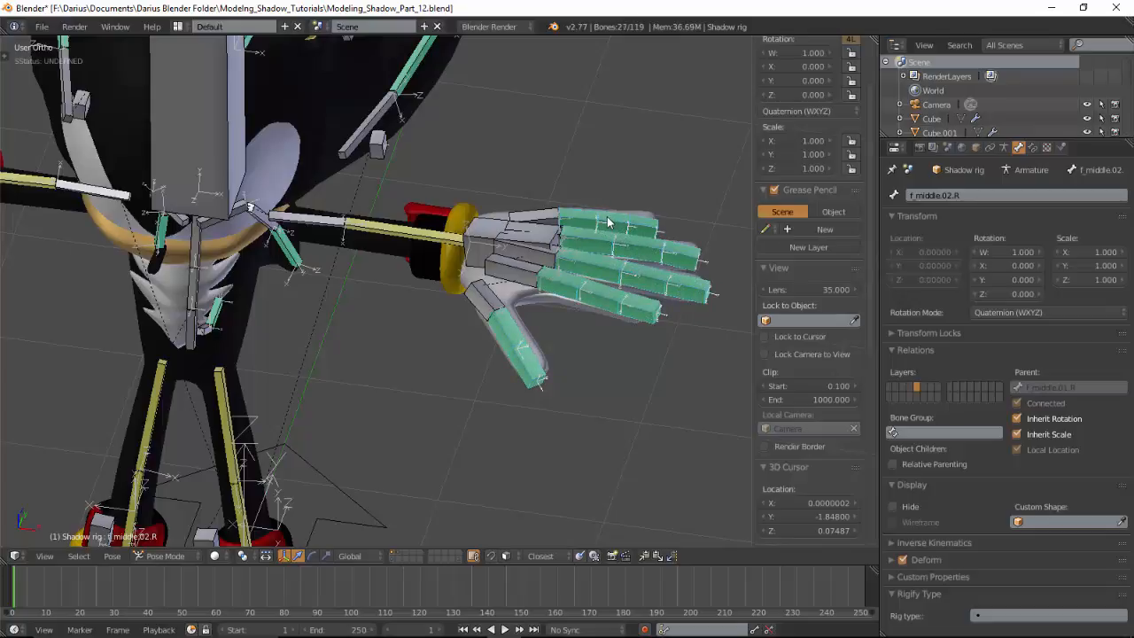
key(Escape)
key(s)
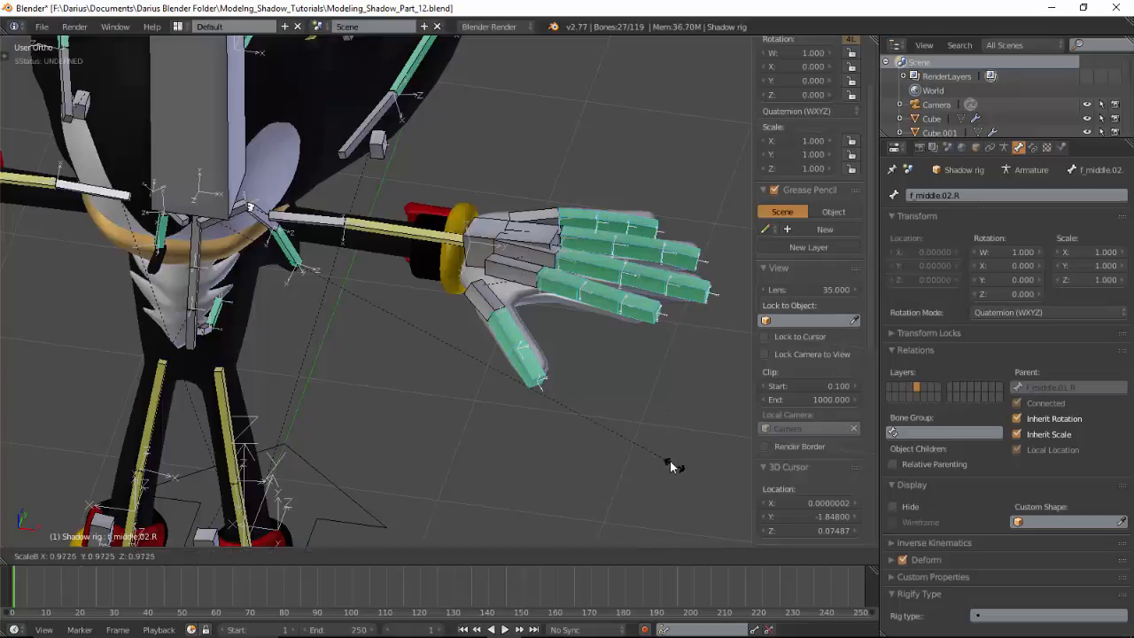
click(459, 308)
Reveal the hidden roll control bones and examine the left hand's index roll control against the fingers in wireframe
key(alt+h)
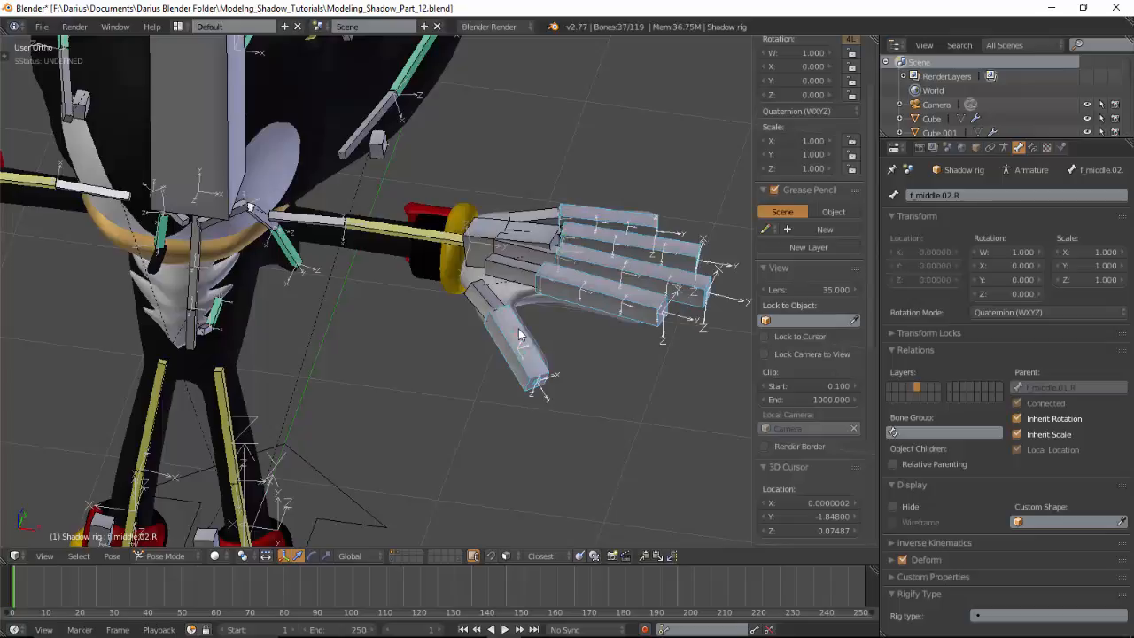
scroll(610, 375, up, 2)
middle_drag(591, 344, 504, 369)
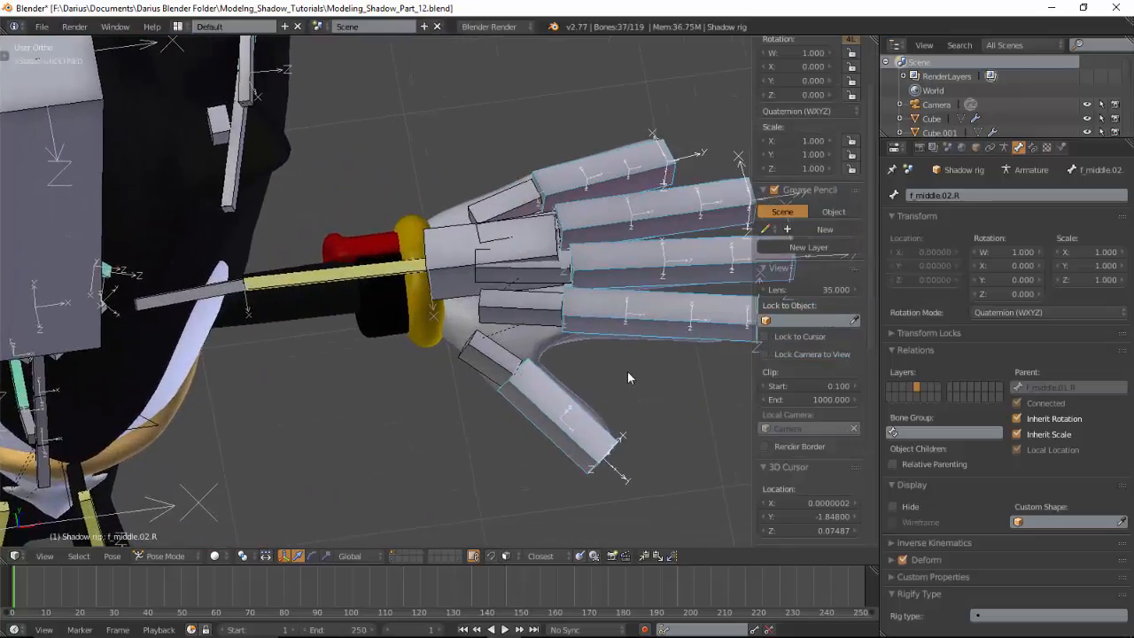
shift+middle_drag(641, 359, 596, 376)
right_click(561, 335)
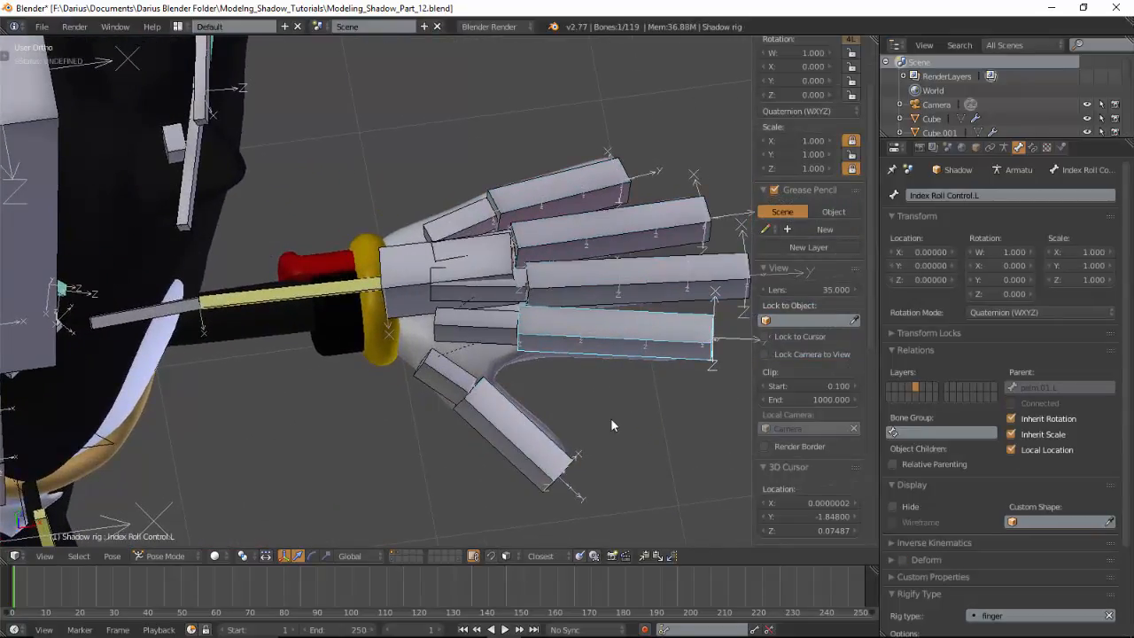
key(z)
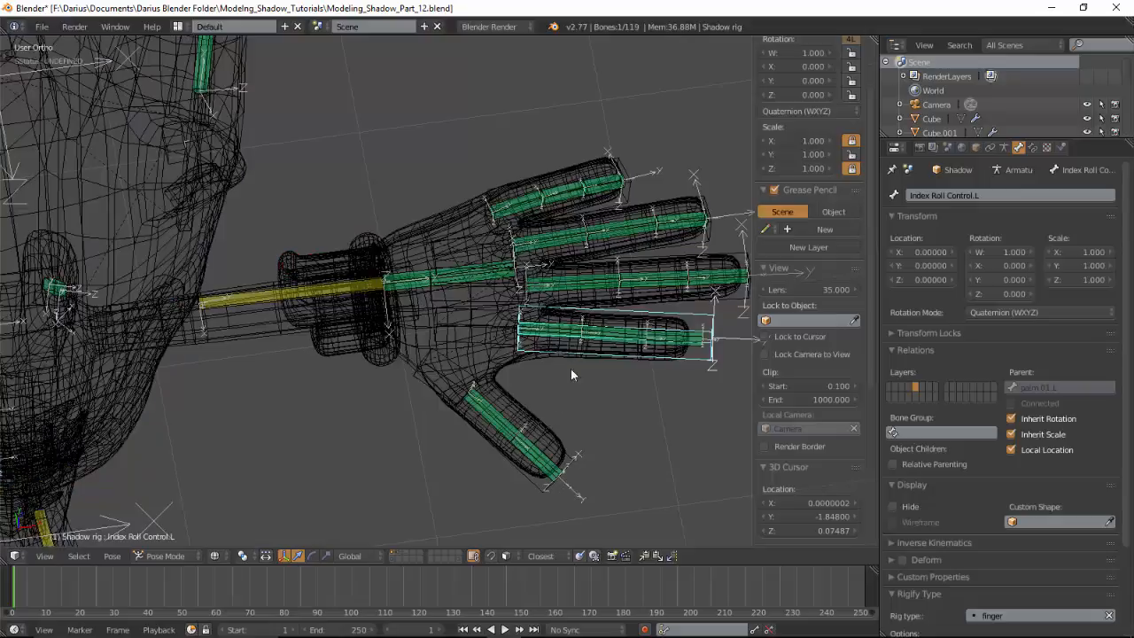
scroll(570, 368, up, 2)
shift+middle_drag(439, 373, 346, 365)
middle_drag(525, 373, 533, 283)
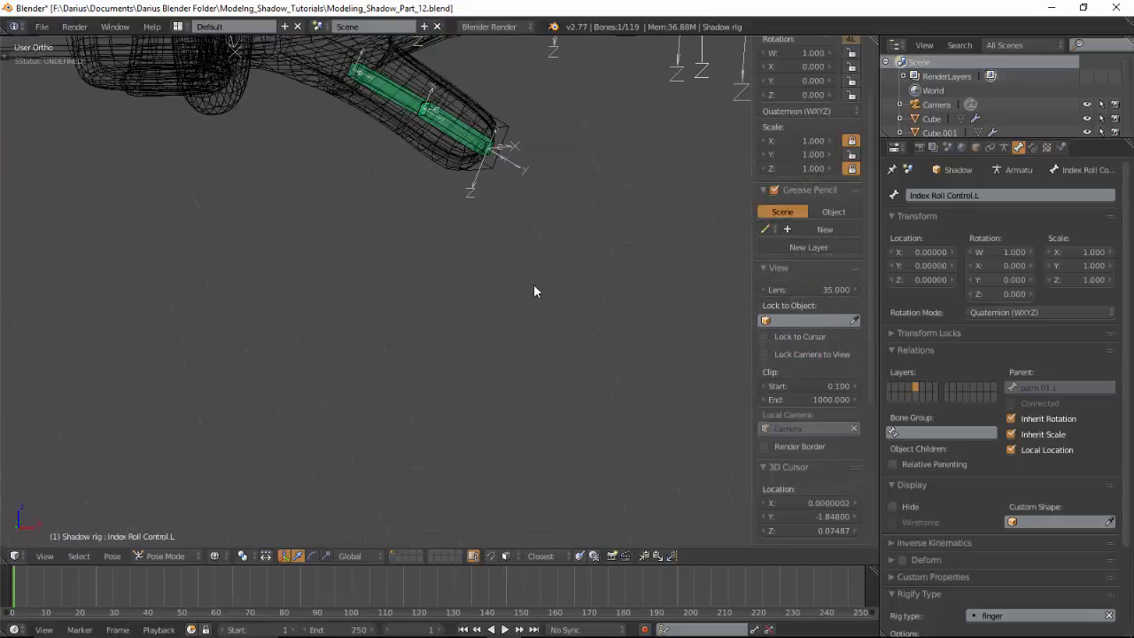
Add a Copy Rotation constraint to the f_index.01.L bone, targeting Index Roll Control.L
middle_drag(598, 178, 575, 362)
middle_drag(622, 431, 543, 439)
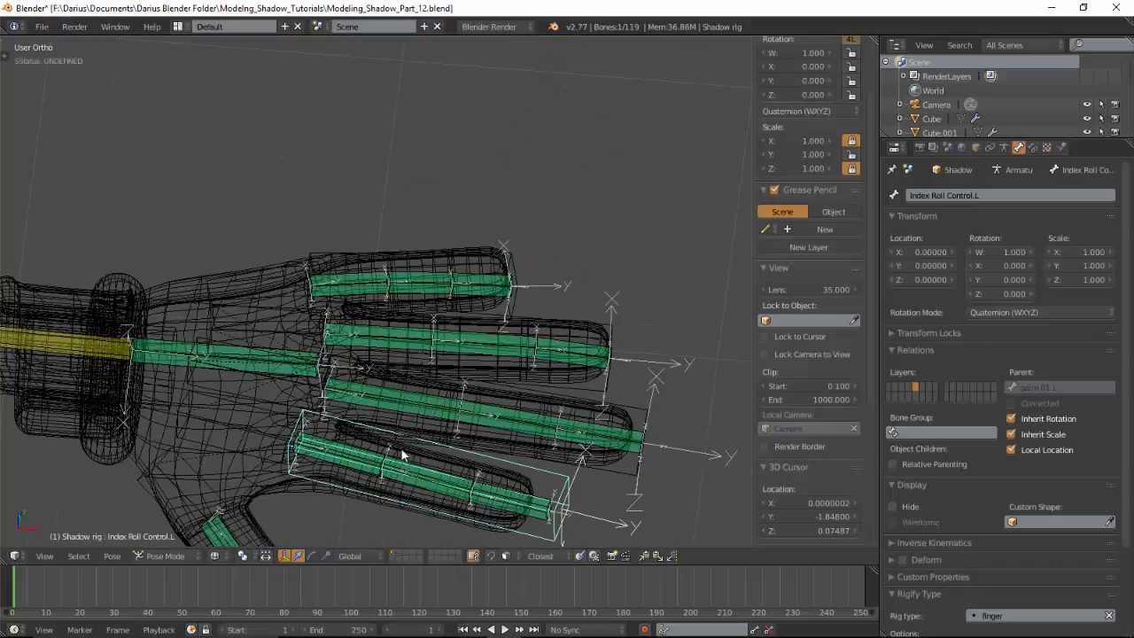
shift+middle_drag(455, 438, 530, 382)
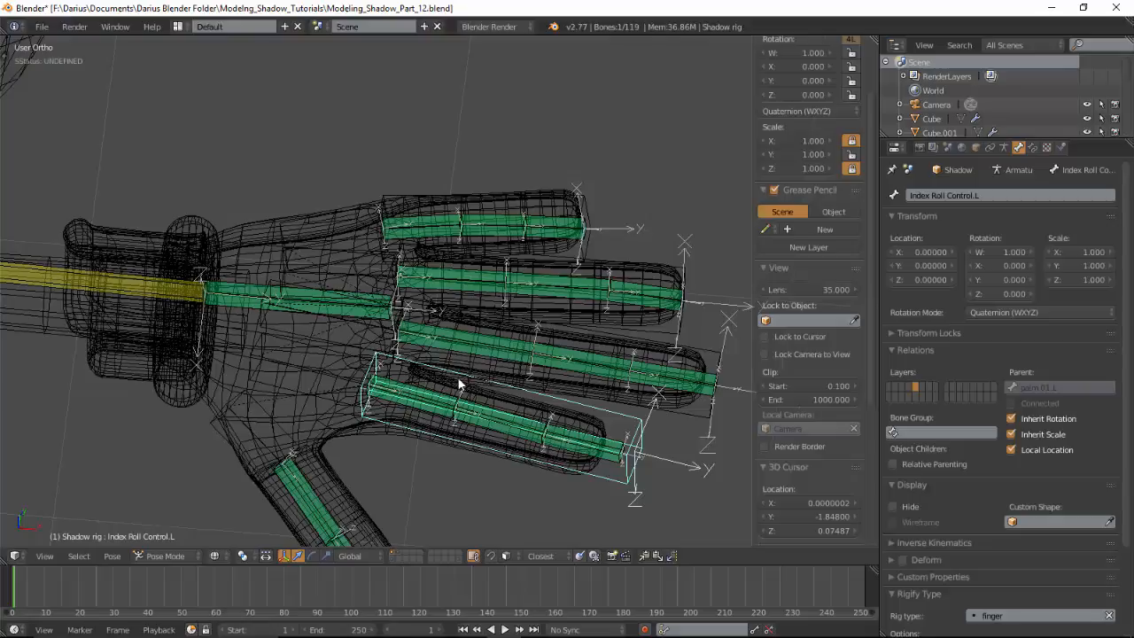
shift+right_click(440, 403)
key(ctrl+shift+c)
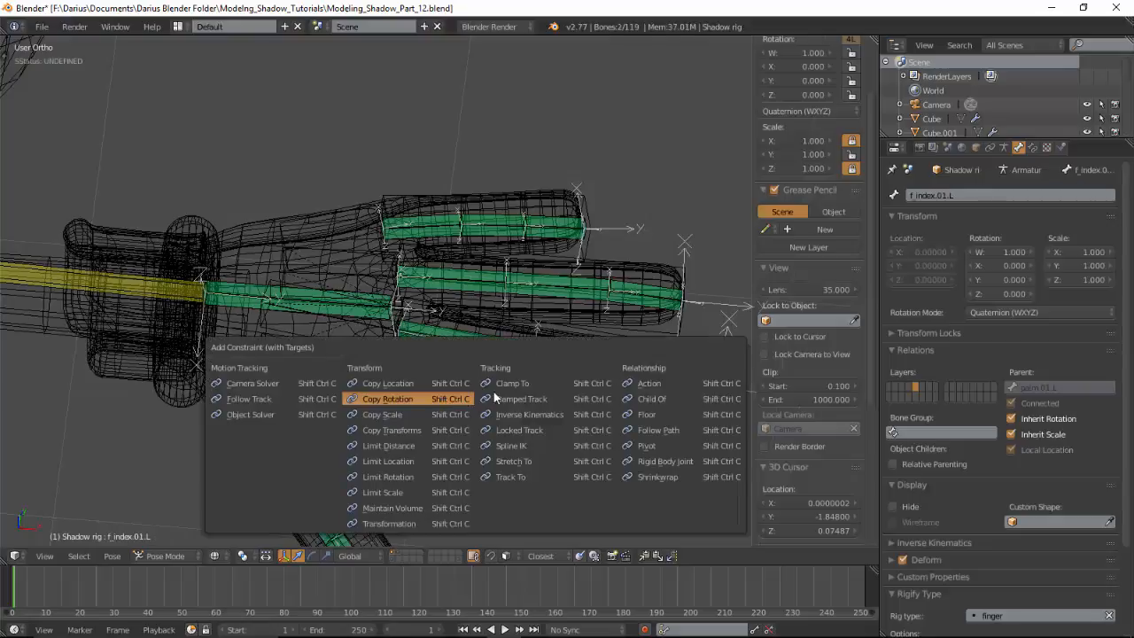
click(443, 398)
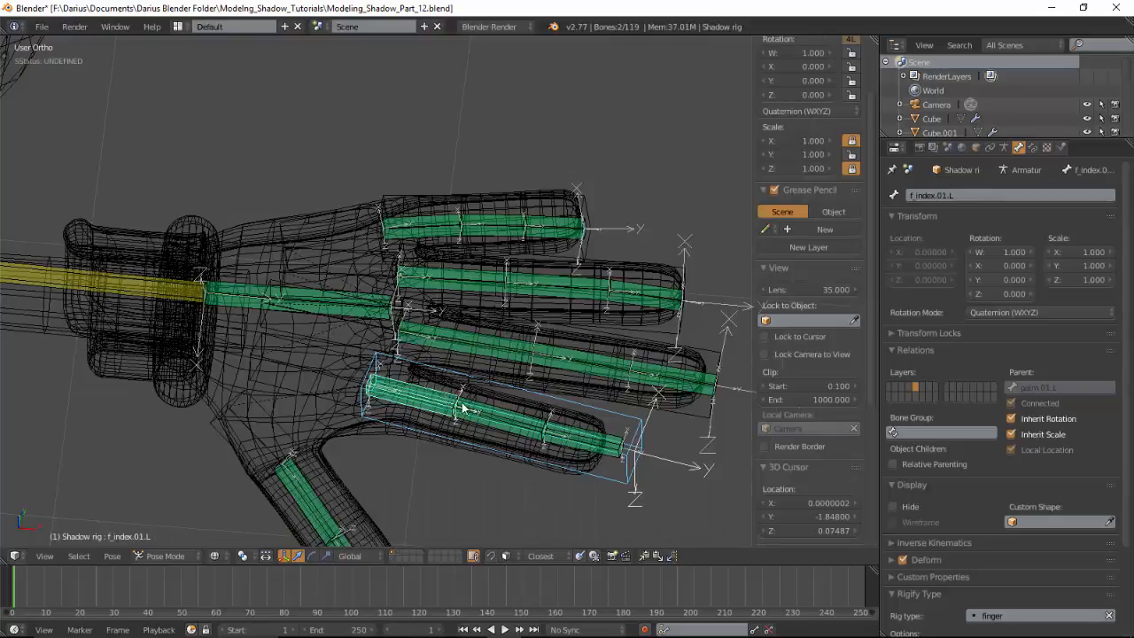
Add a Copy Rotation constraint to the thumb.02.L bone, targeting the left thumb roll control
middle_drag(607, 339, 513, 395)
right_click(505, 443)
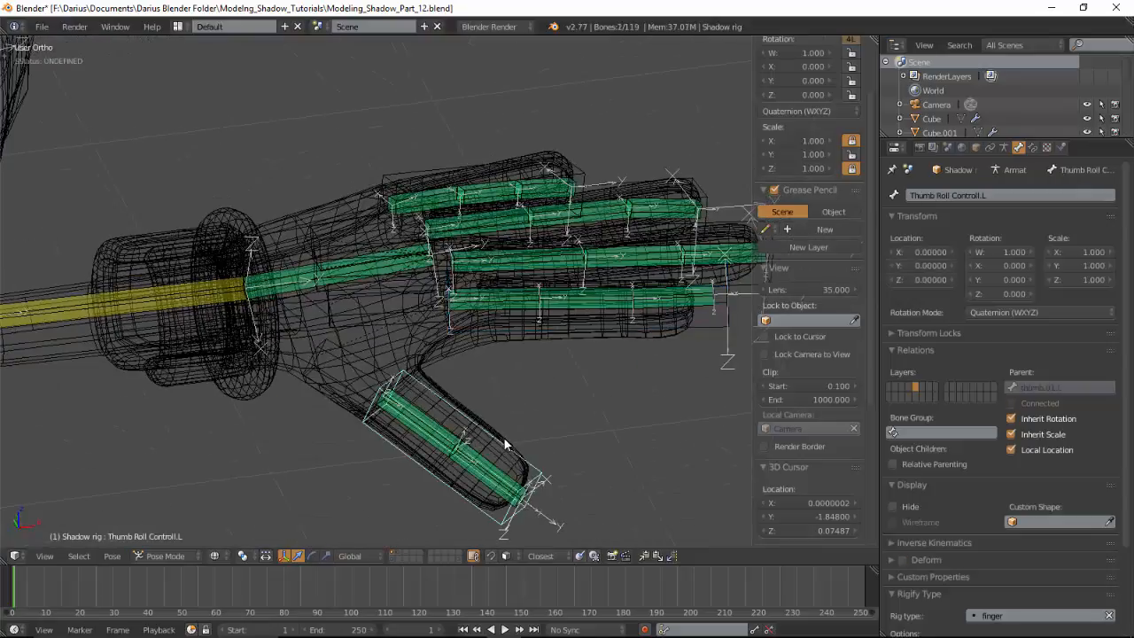
shift+right_click(434, 420)
key(ctrl+shift+c)
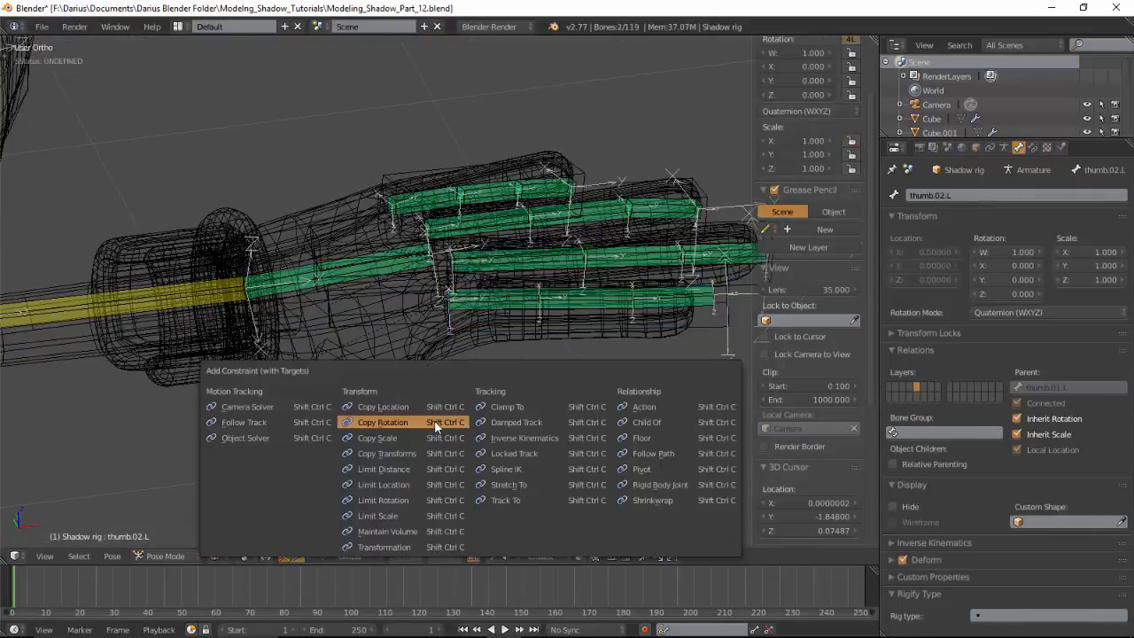
click(434, 419)
Add a Copy Rotation constraint to the f_middle.01.L bone, targeting Middle Roll Control.L
middle_drag(612, 284, 620, 350)
right_click(737, 335)
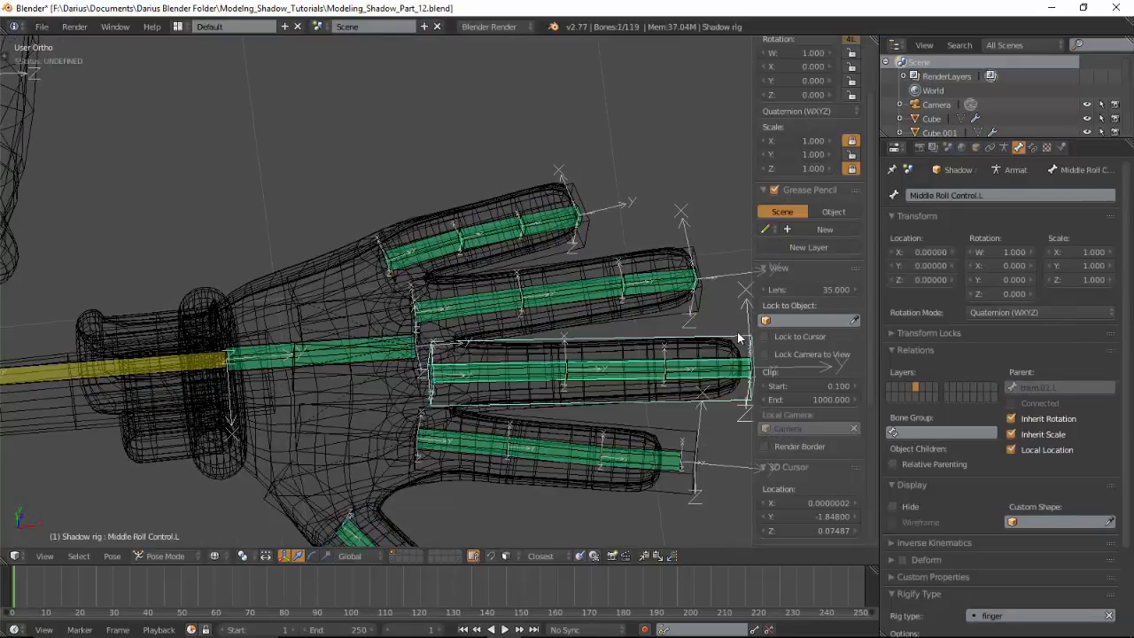
shift+right_click(523, 378)
key(ctrl+shift+c)
click(523, 373)
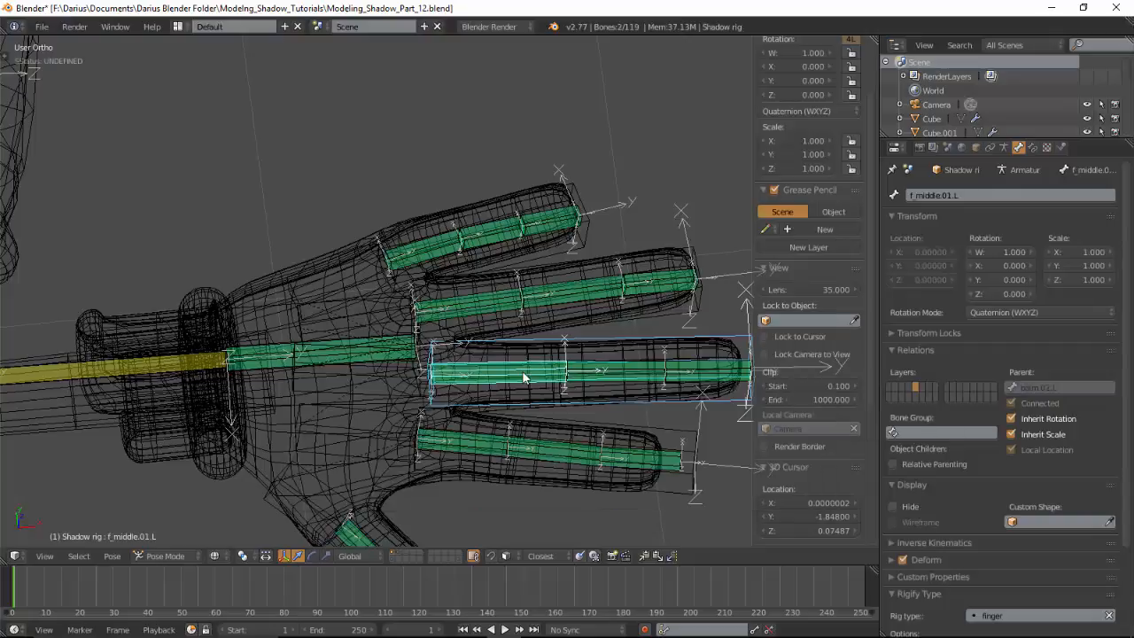
Add a Copy Rotation constraint to the f_ring.01.L bone, targeting the left ring finger's roll control
middle_drag(534, 406, 538, 440)
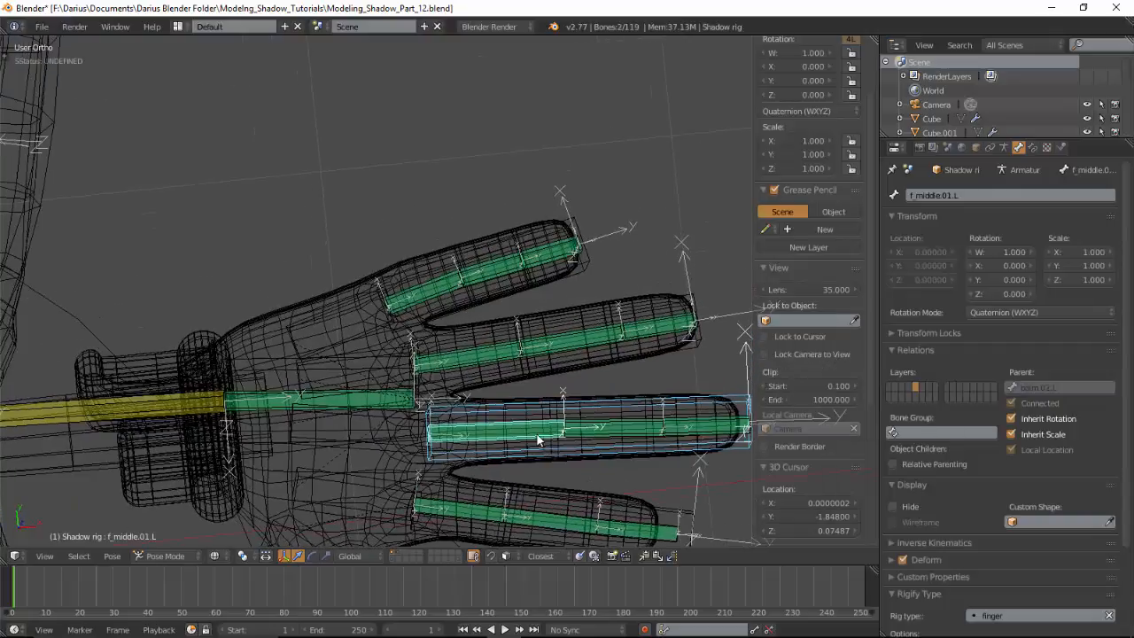
right_click(696, 346)
shift+right_click(497, 354)
key(ctrl+shift+c)
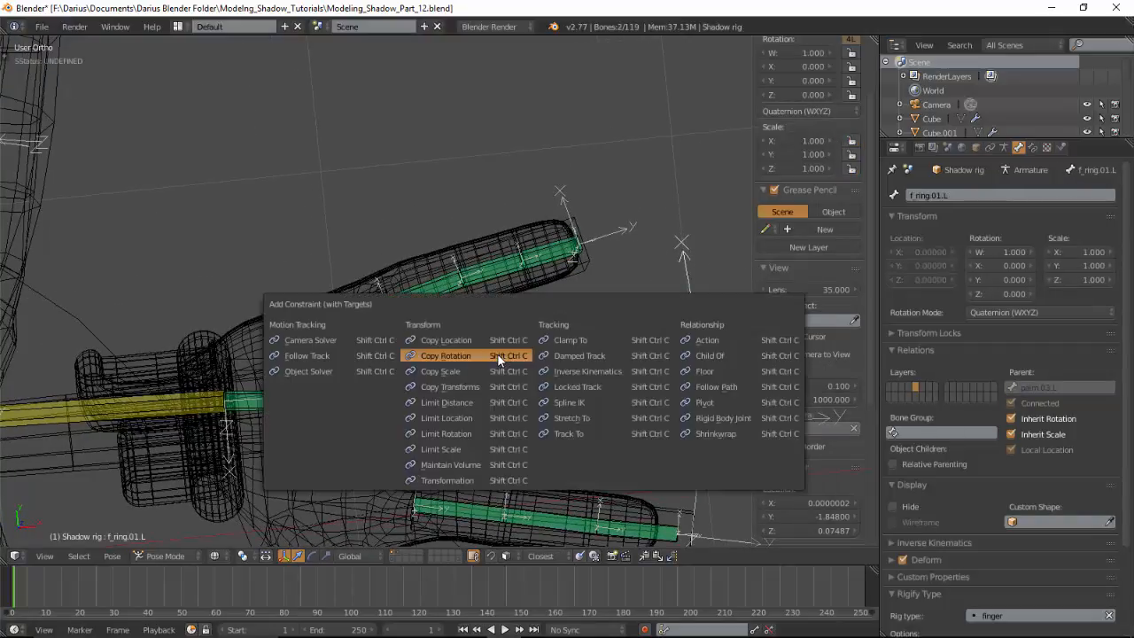
click(497, 354)
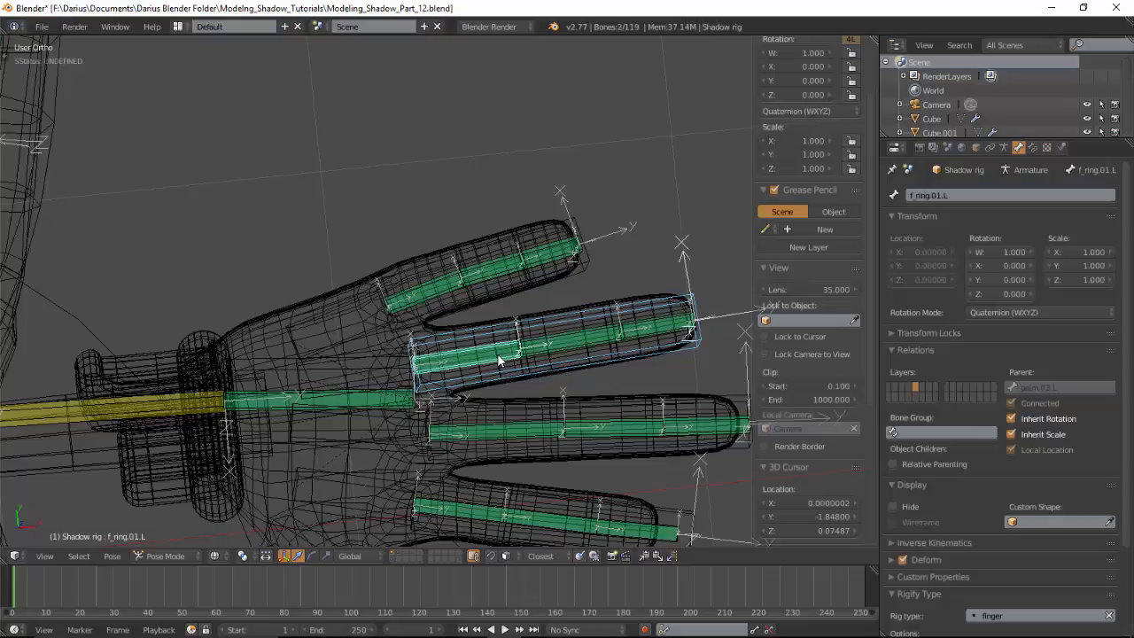
Add a Copy Rotation constraint to the f_pinky.01.L bone, targeting the left pinky roll control
right_click(583, 267)
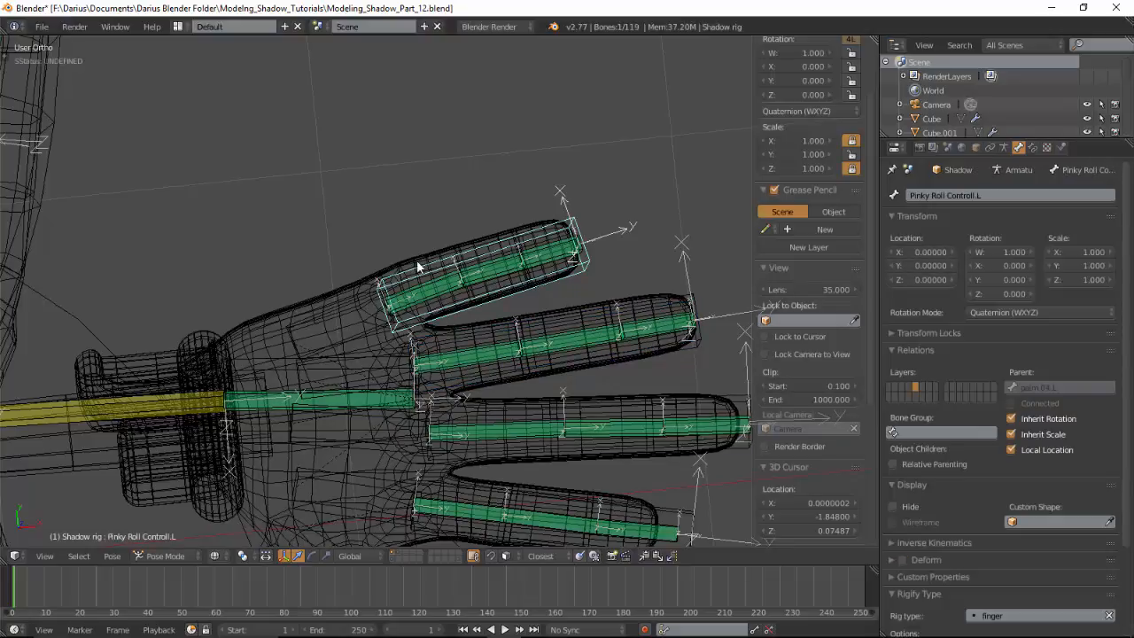
shift+right_click(434, 288)
key(ctrl+shift+c)
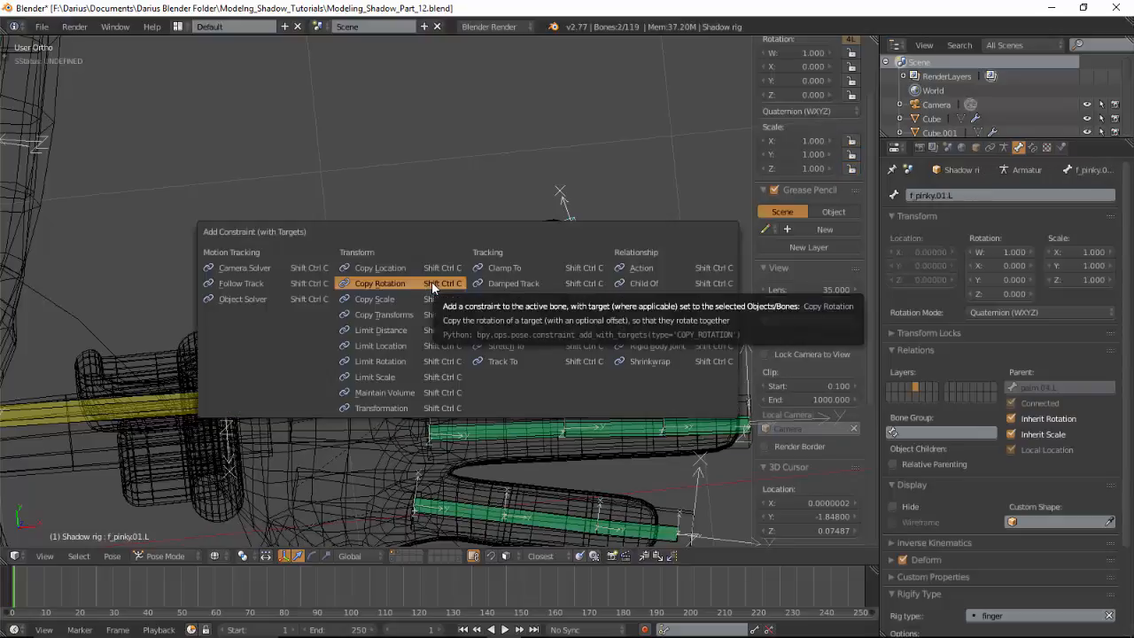
click(431, 281)
scroll(437, 298, down, 8)
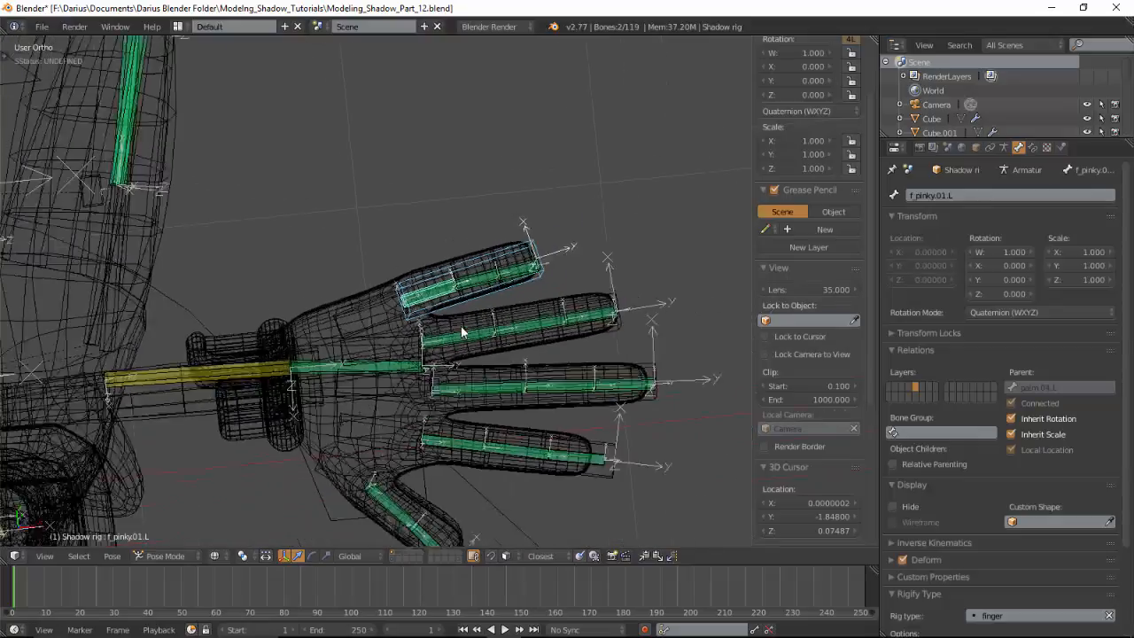
On the right hand, add a Copy Rotation constraint to the thumb.02.R bone, targeting the right thumb roll control
middle_drag(437, 298, 378, 309)
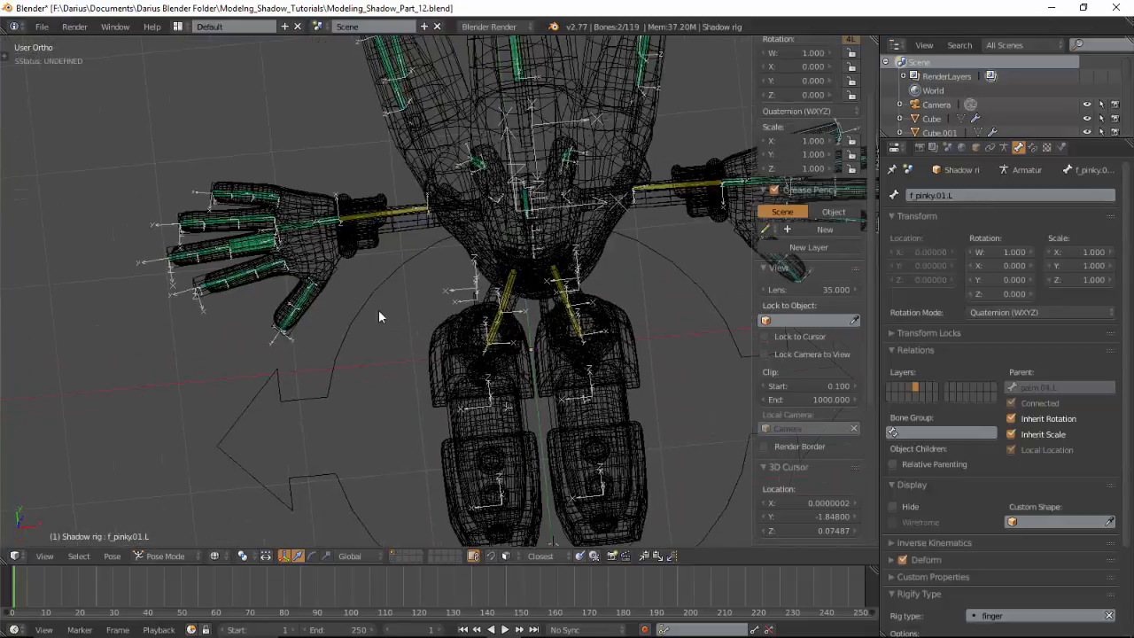
scroll(378, 309, up, 5)
right_click(480, 328)
middle_drag(473, 396, 369, 396)
right_click(361, 404)
right_click(393, 378)
shift+right_click(420, 329)
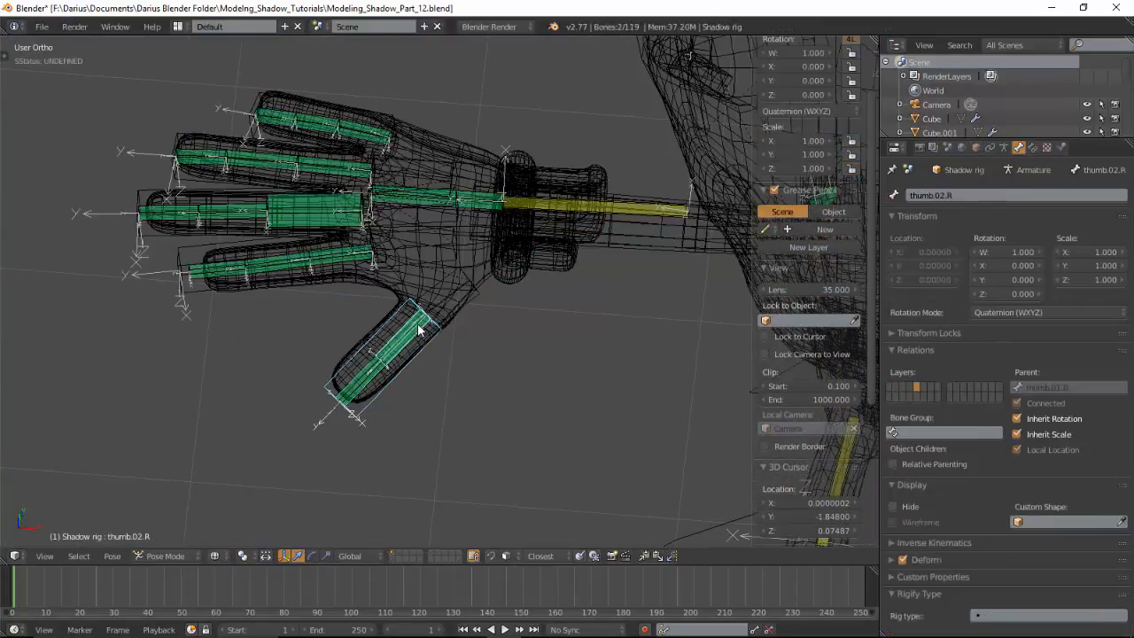
shift+right_click(394, 377)
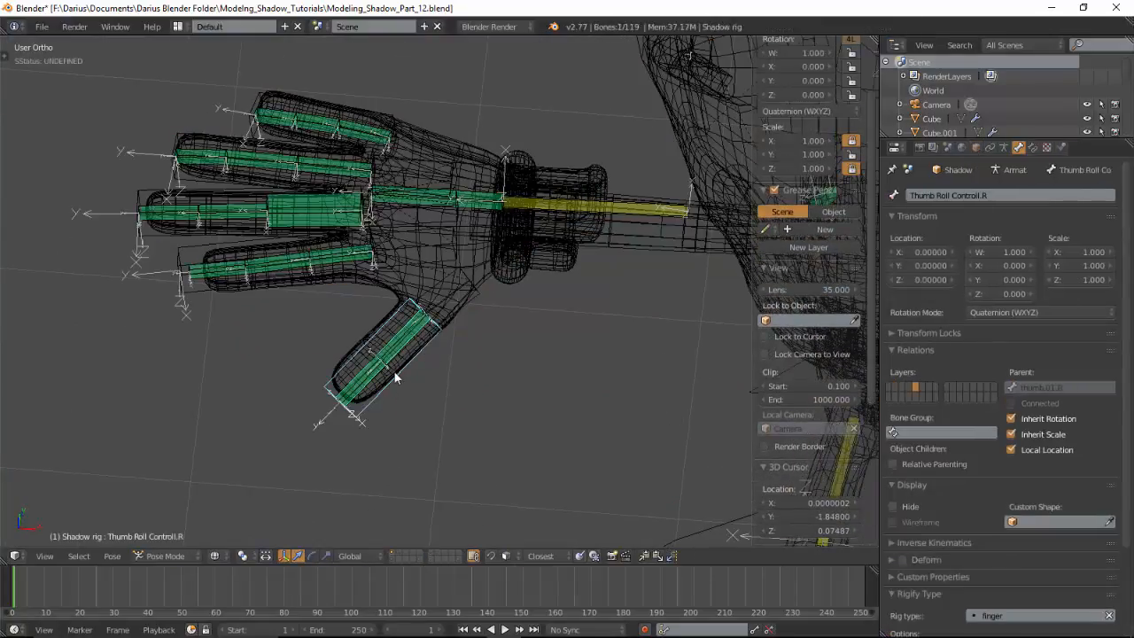
shift+right_click(403, 342)
key(shift+ctrl+c)
click(403, 342)
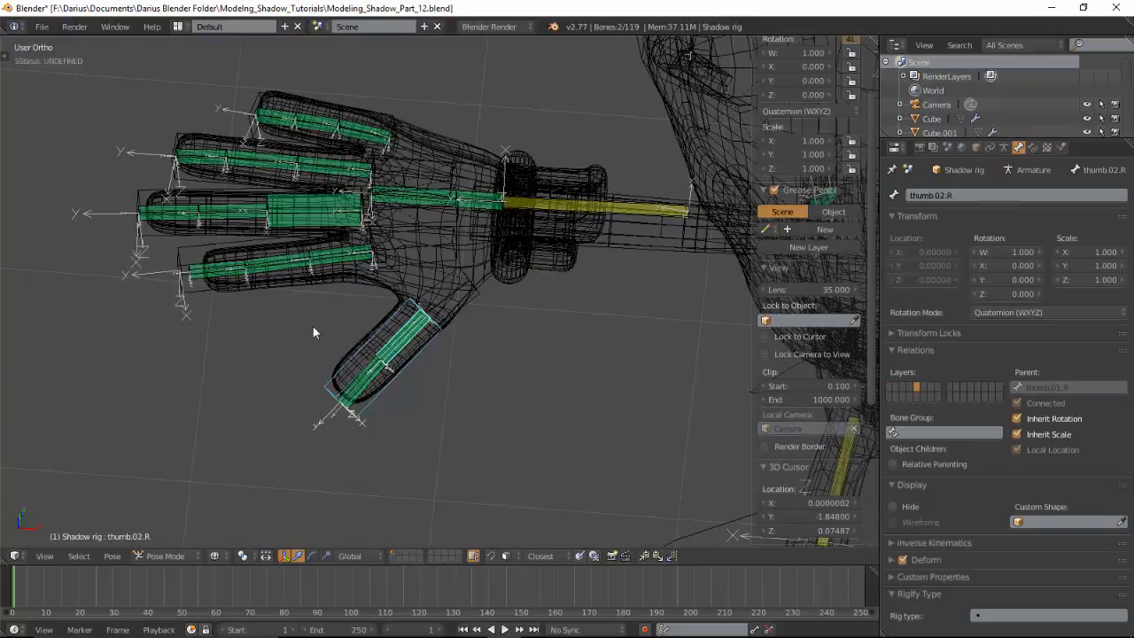
Add a Copy Rotation constraint to the f_index.01.R bone, targeting the right index finger's roll control
right_click(263, 282)
shift+right_click(361, 264)
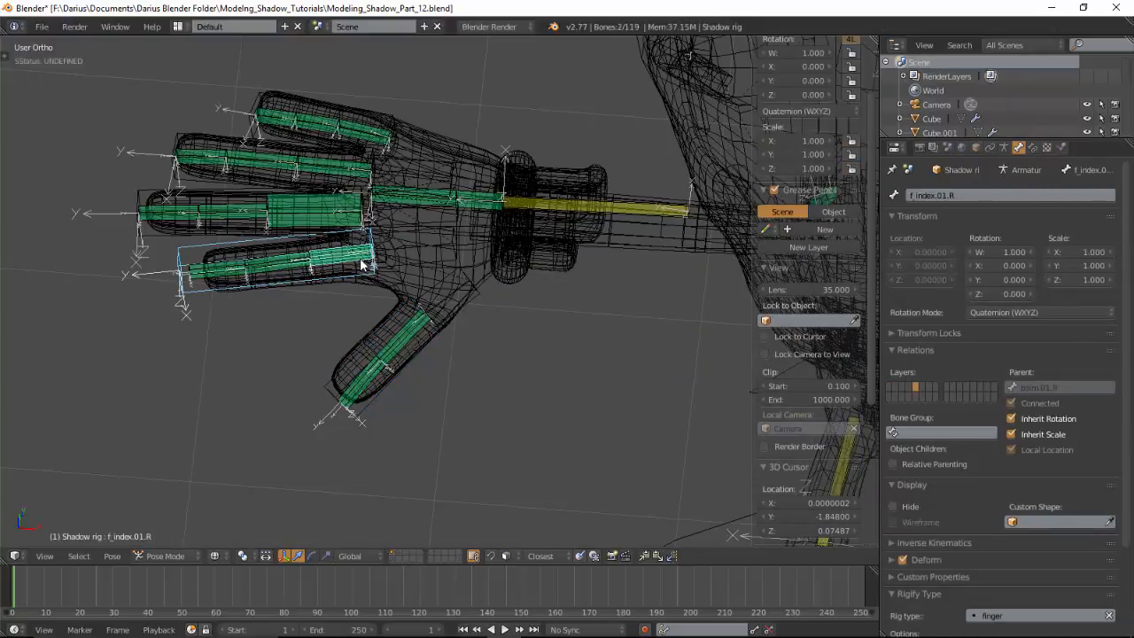
key(shift+ctrl+c)
click(360, 263)
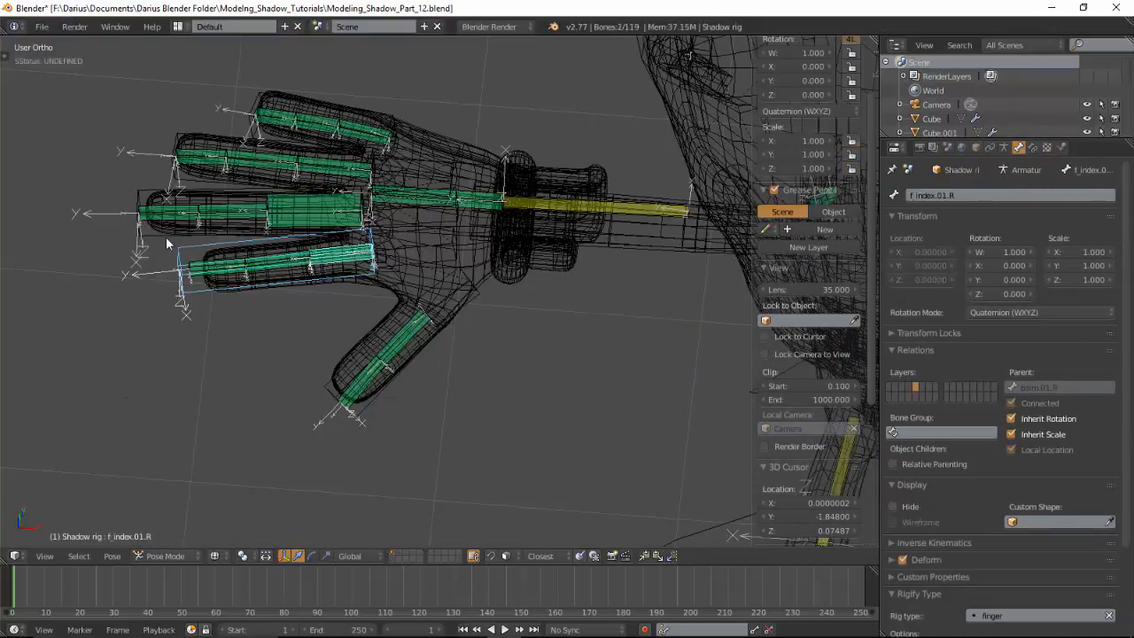
Add a Copy Rotation constraint to the f_middle.01.R bone, targeting the right middle finger's roll control
right_click(314, 221)
middle_drag(332, 226, 339, 277)
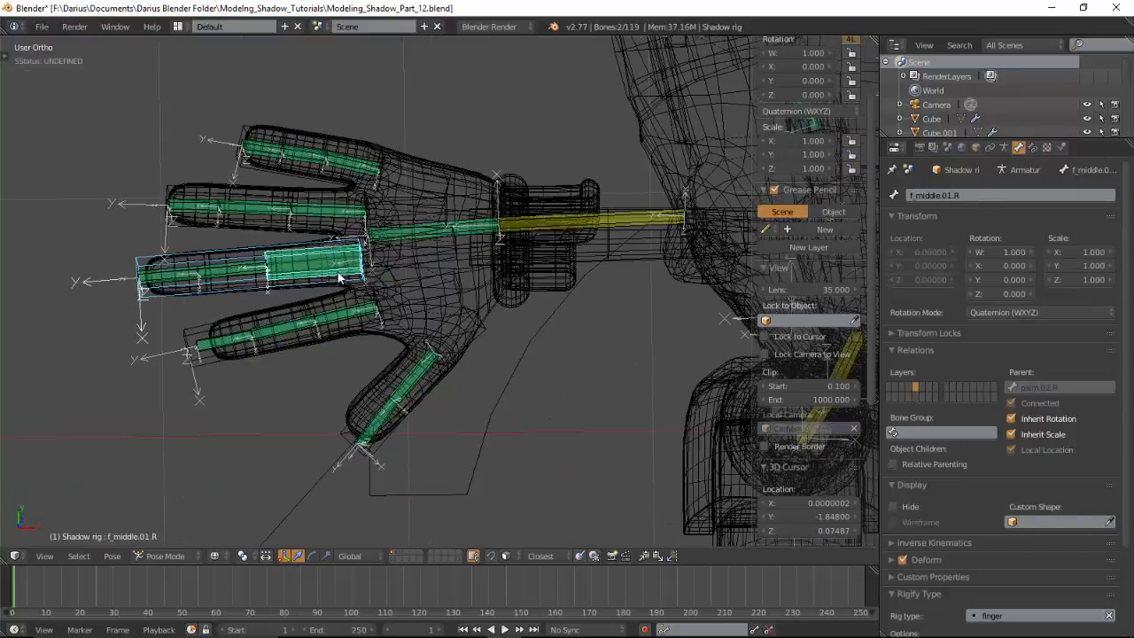
key(shift+ctrl+c)
click(339, 277)
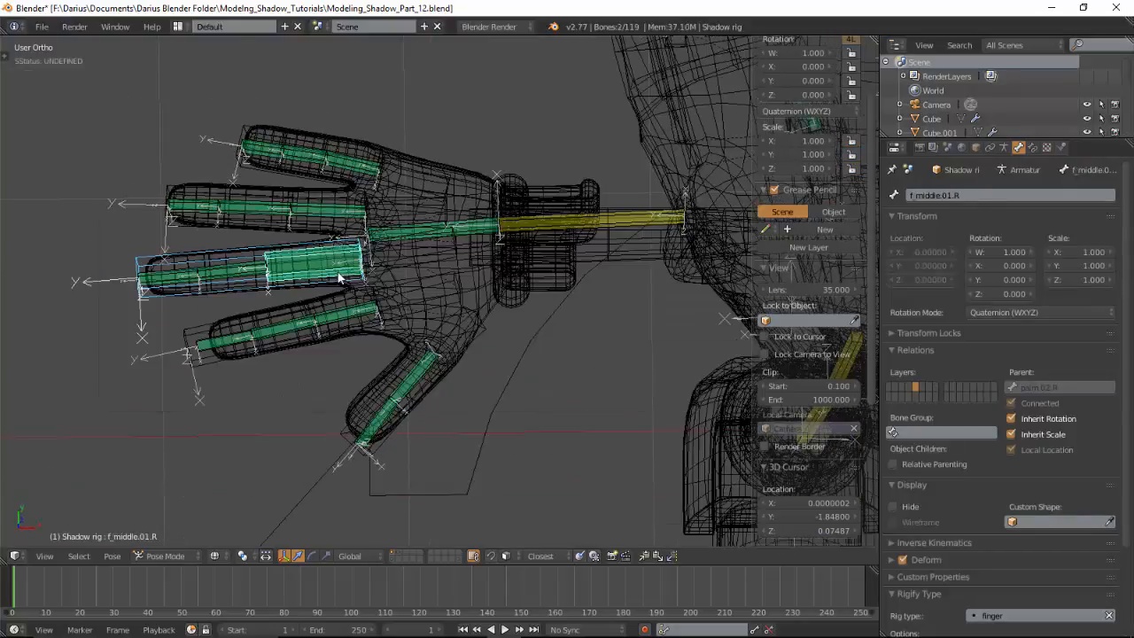
Add a Copy Rotation constraint to the f_ring.01.R bone, targeting the right ring finger's roll control
right_click(175, 225)
shift+right_click(311, 211)
key(shift+ctrl+c)
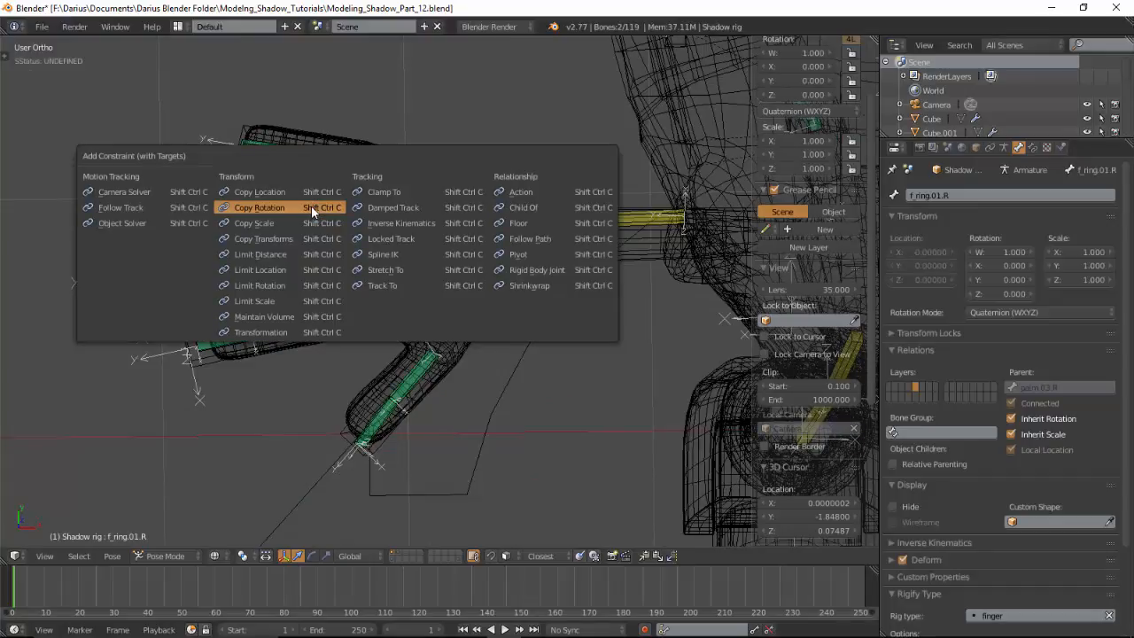
click(312, 210)
Add a Copy Rotation constraint to the f_pinky.01.R bone, targeting the right pinky roll control
right_click(255, 167)
key(ctrl+z)
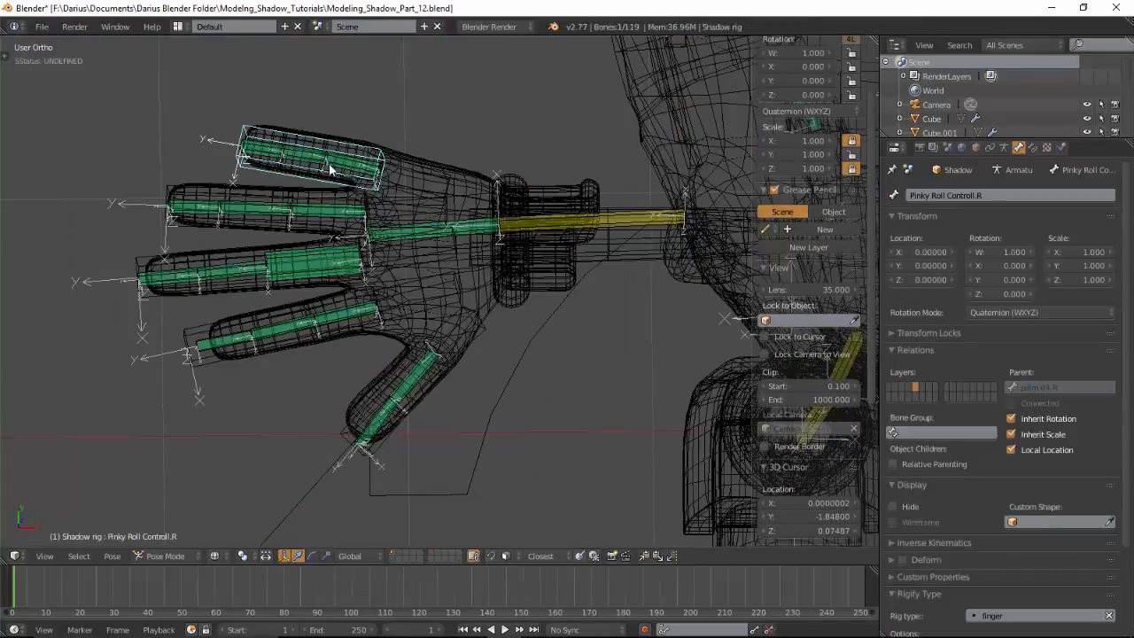
right_click(344, 169)
scroll(343, 169, down, 5)
scroll(406, 231, up, 5)
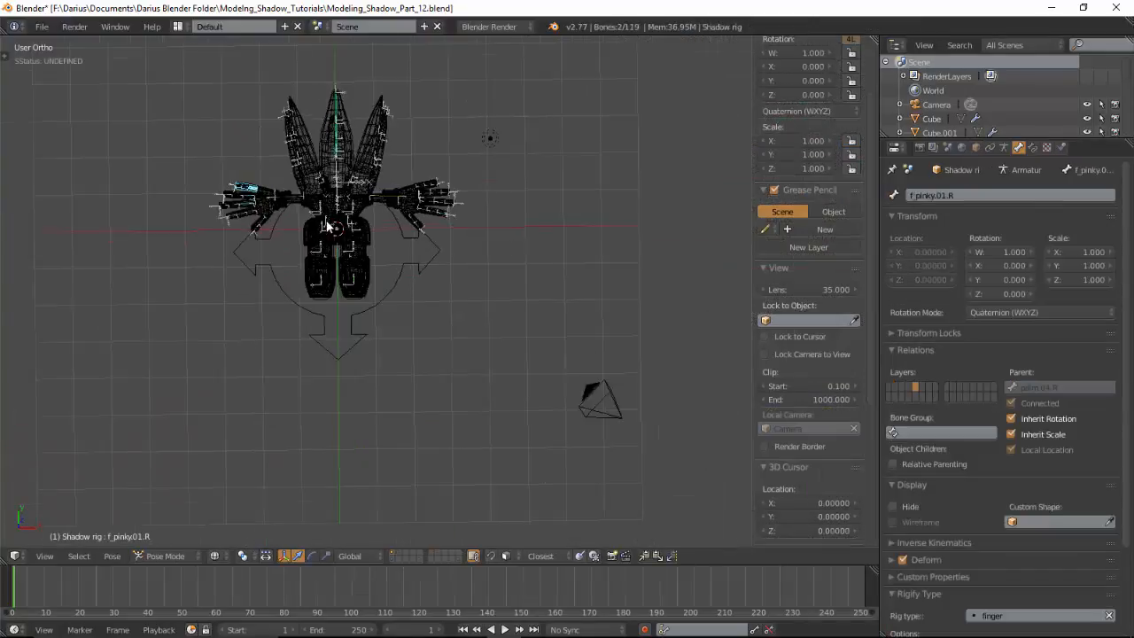
key(shift+ctrl+c)
click(401, 235)
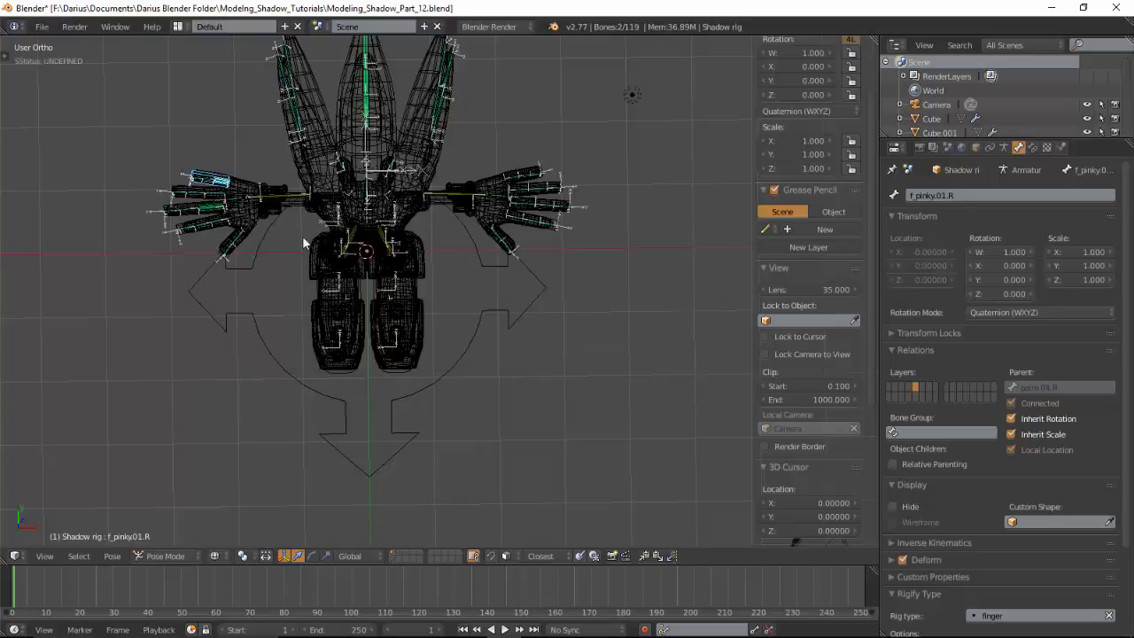
scroll(379, 230, up, 5)
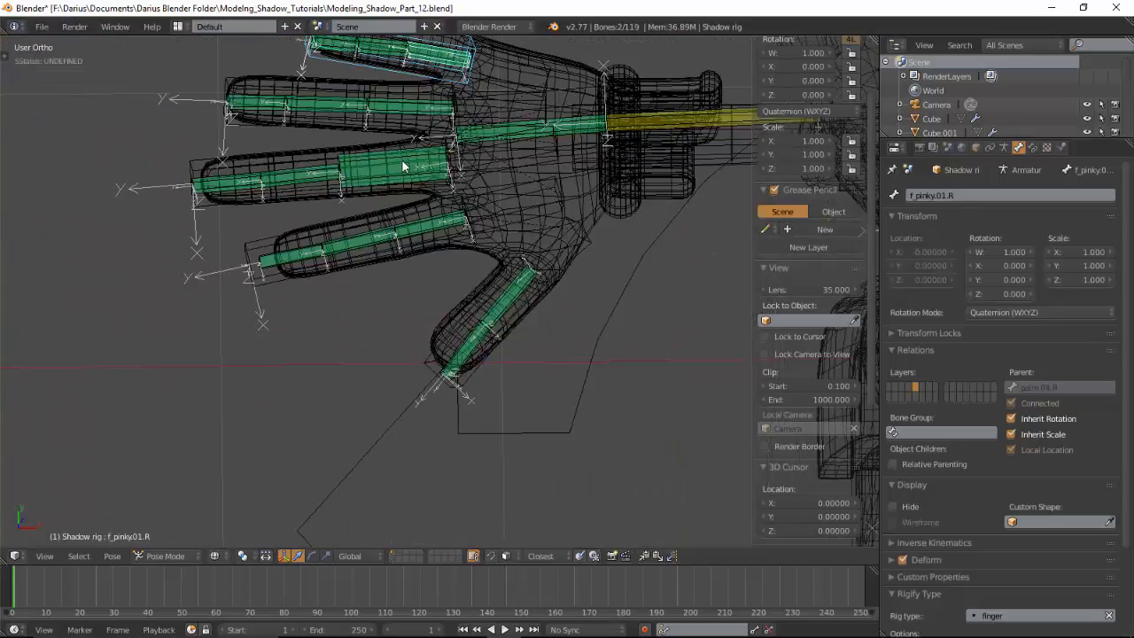
Shrink the B-Bone display thickness of f_middle.01.R to match the other finger bones and deselect everything
right_click(404, 172)
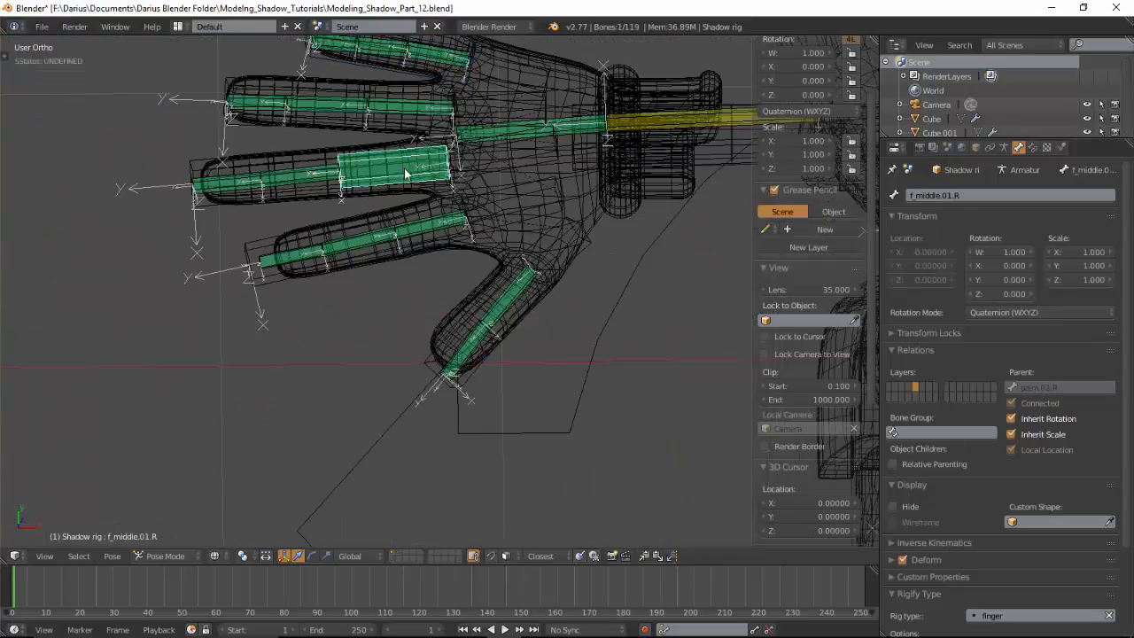
key(ctrl+alt+s)
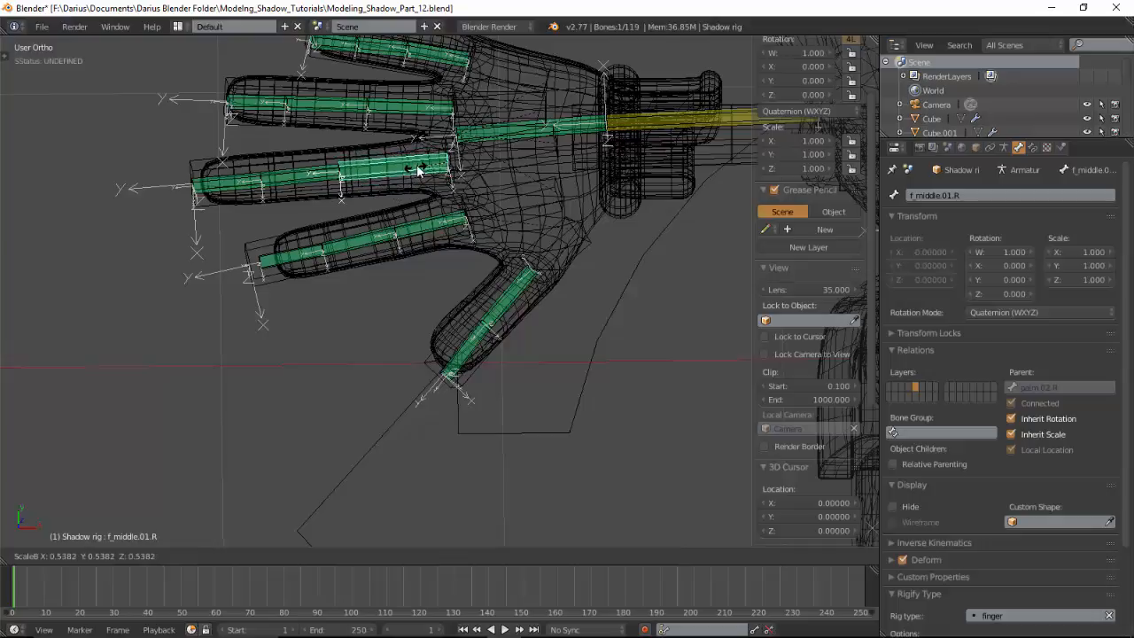
click(412, 173)
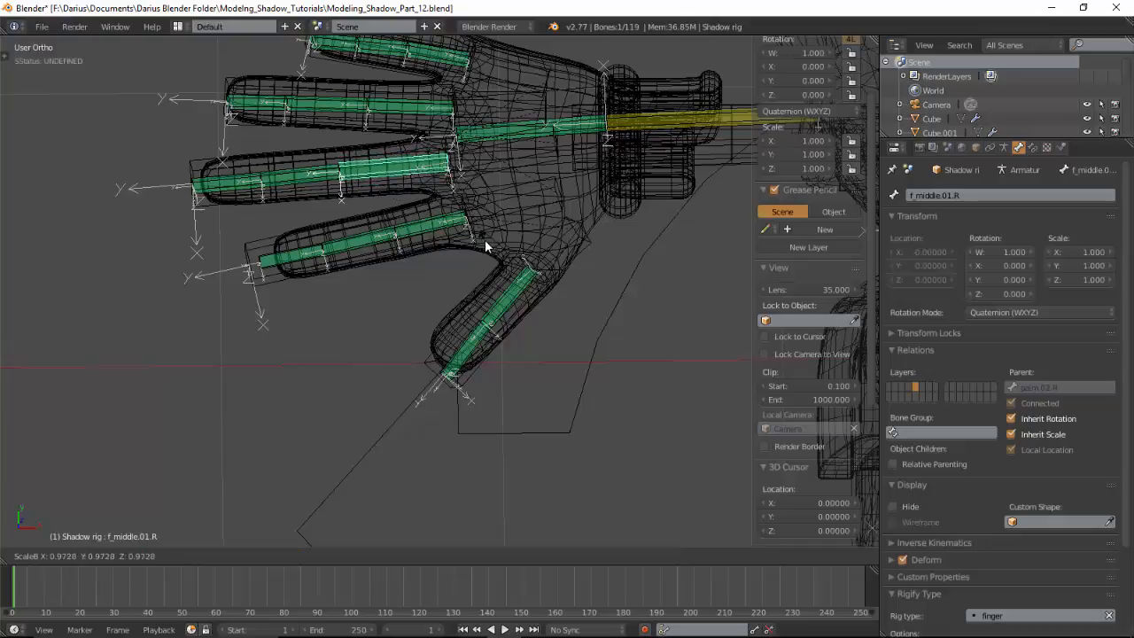
key(a)
Return the viewport to solid shading and examine the head and quill bones from the front and right side
mouse_move(473, 247)
middle_down()
mouse_move(461, 373)
mouse_move(464, 288)
mouse_move(492, 354)
mouse_move(515, 364)
mouse_move(467, 292)
mouse_move(514, 294)
middle_up()
key(z)
key(KP_1)
scroll(634, 368, up, 3)
scroll(635, 368, down, 5)
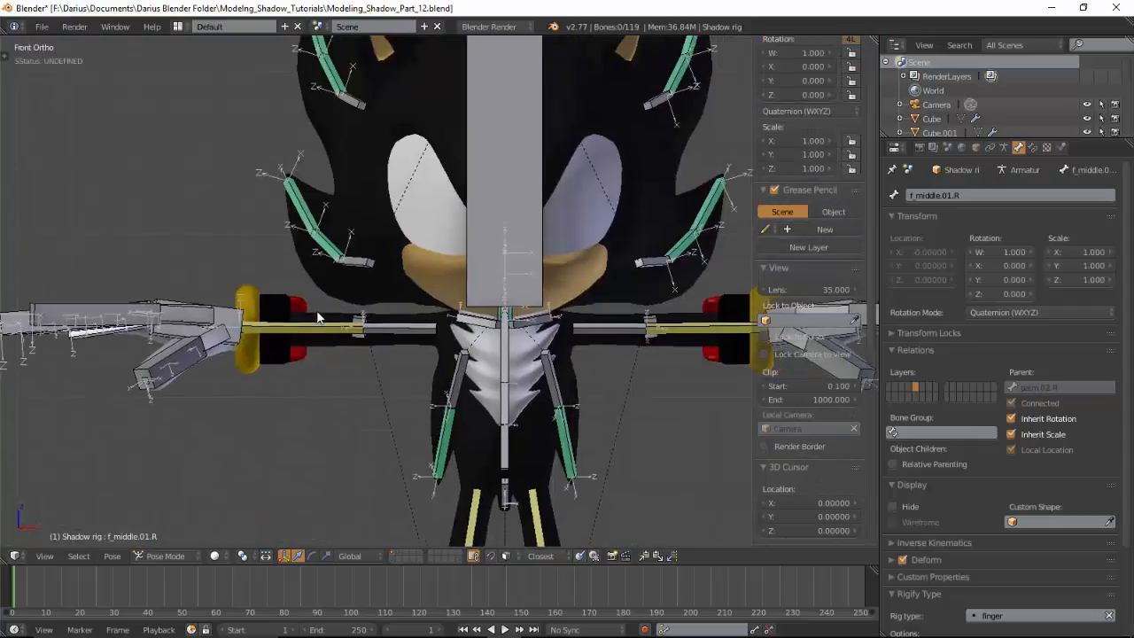
middle_drag(634, 369, 410, 413)
key(KP_1)
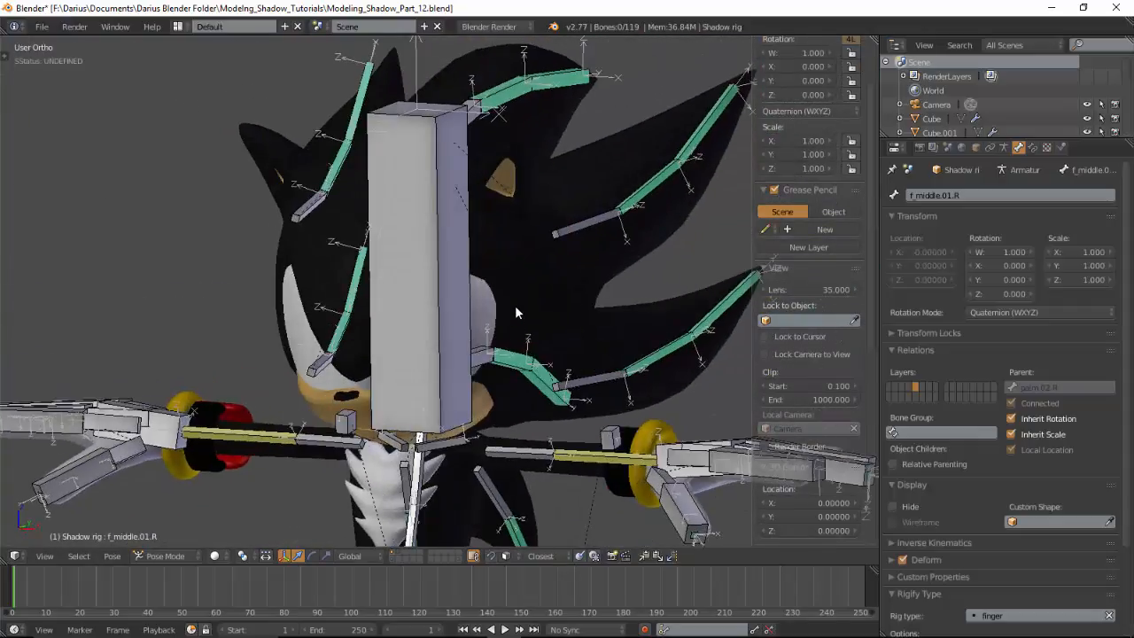
key(KP_3)
Duplicate the Quill.L bone, place the copy in the ear in side view, and raise its tail to the ear tip at about Z 2.54
right_click(523, 226)
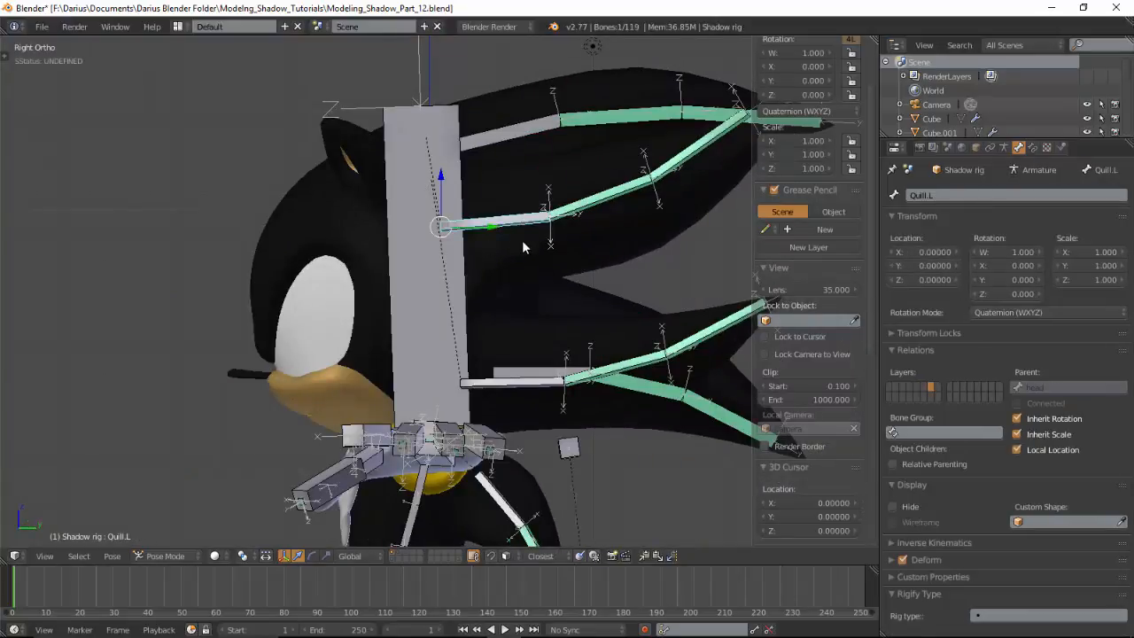
scroll(521, 240, up, 1)
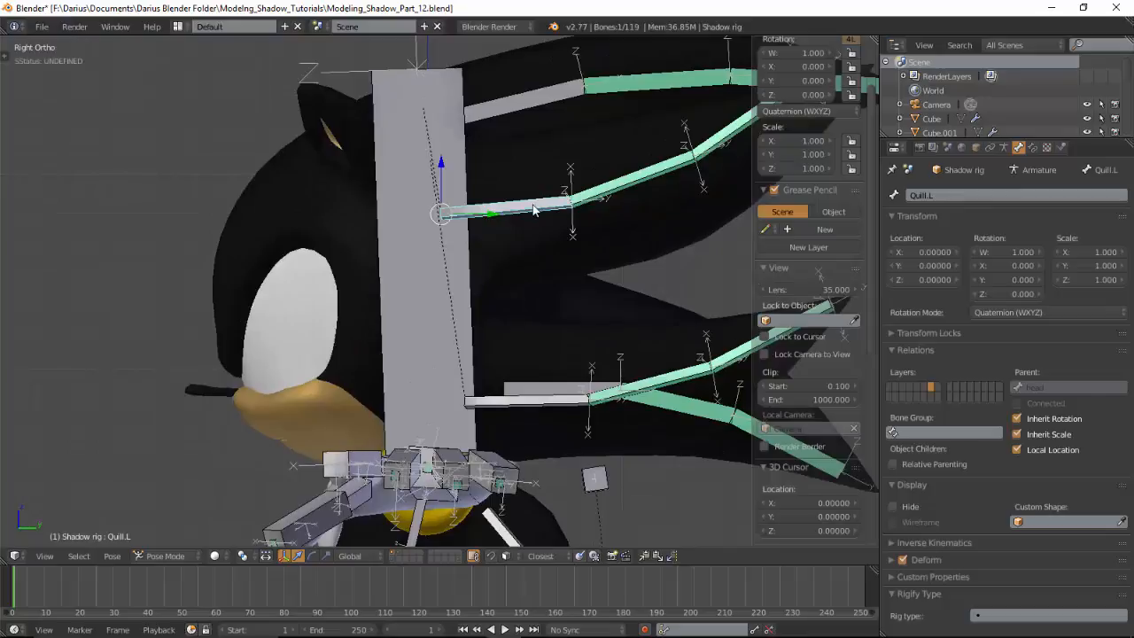
key(Tab)
right_click(526, 213)
right_click(526, 214)
key(g)
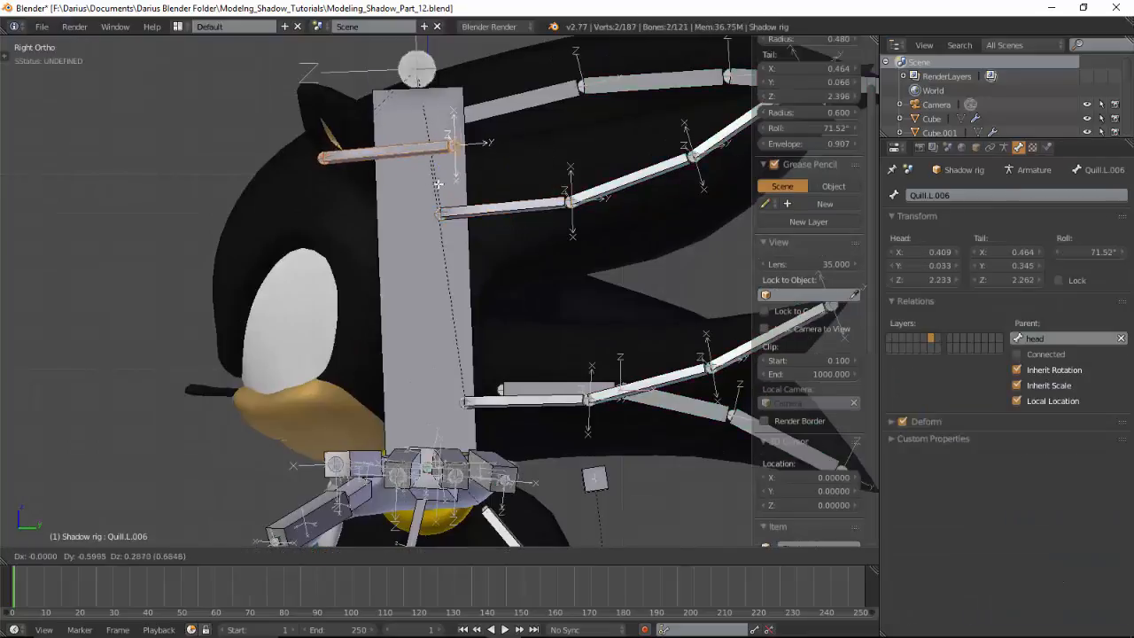
click(441, 171)
right_click(499, 163)
key(g)
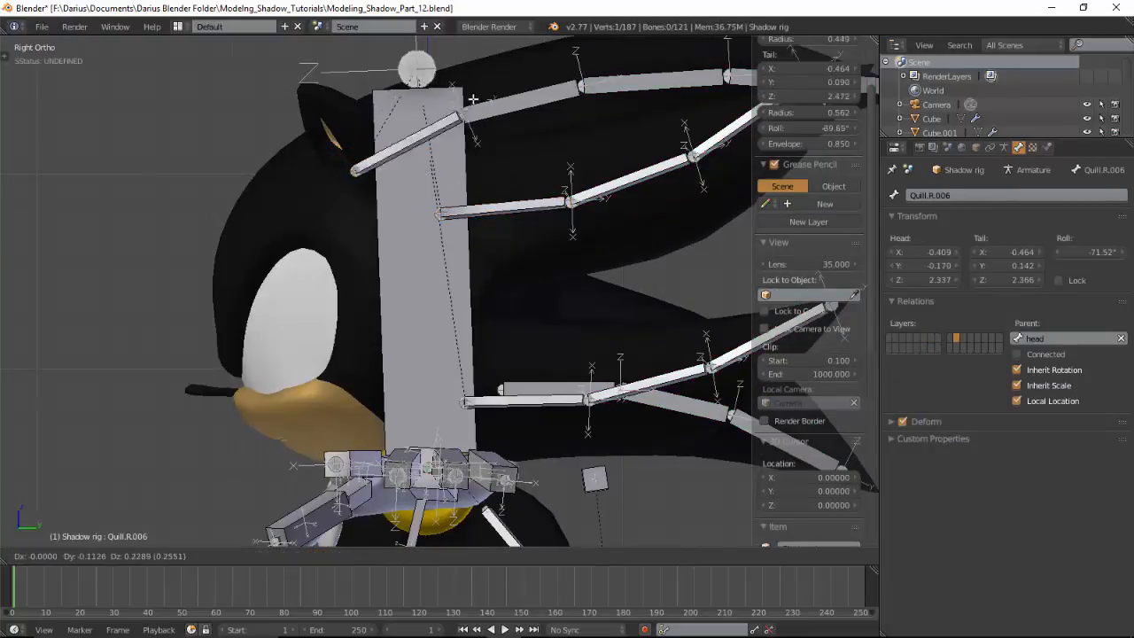
click(359, 103)
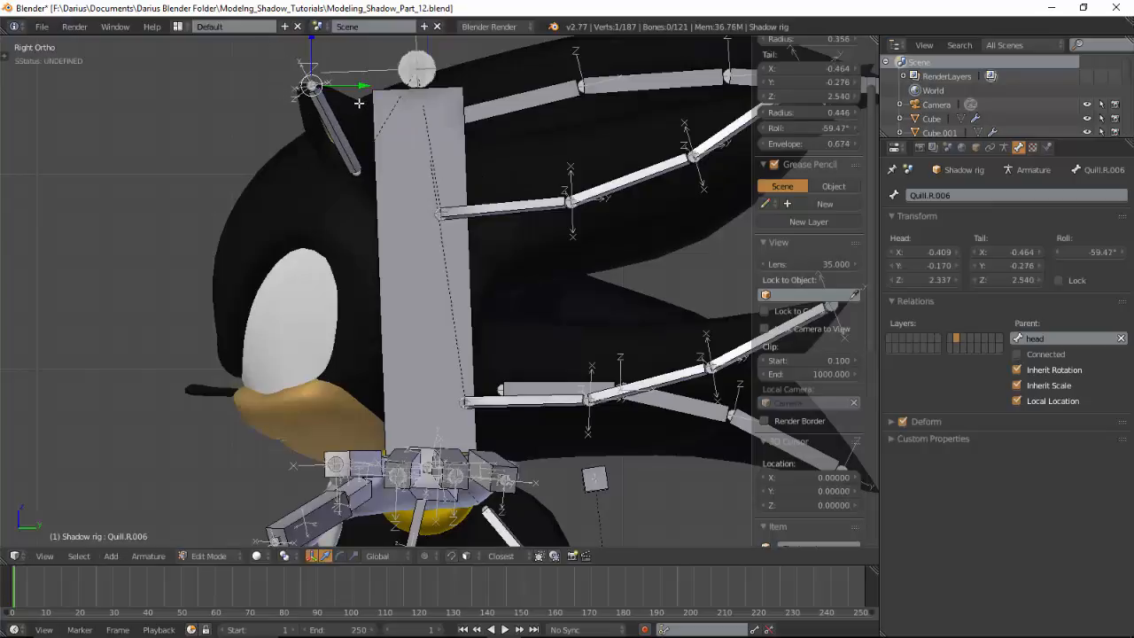
Align the ear bone with the ear in front view, with its head at about X 0.345 and its tail at about X 0.425
key(KP_1)
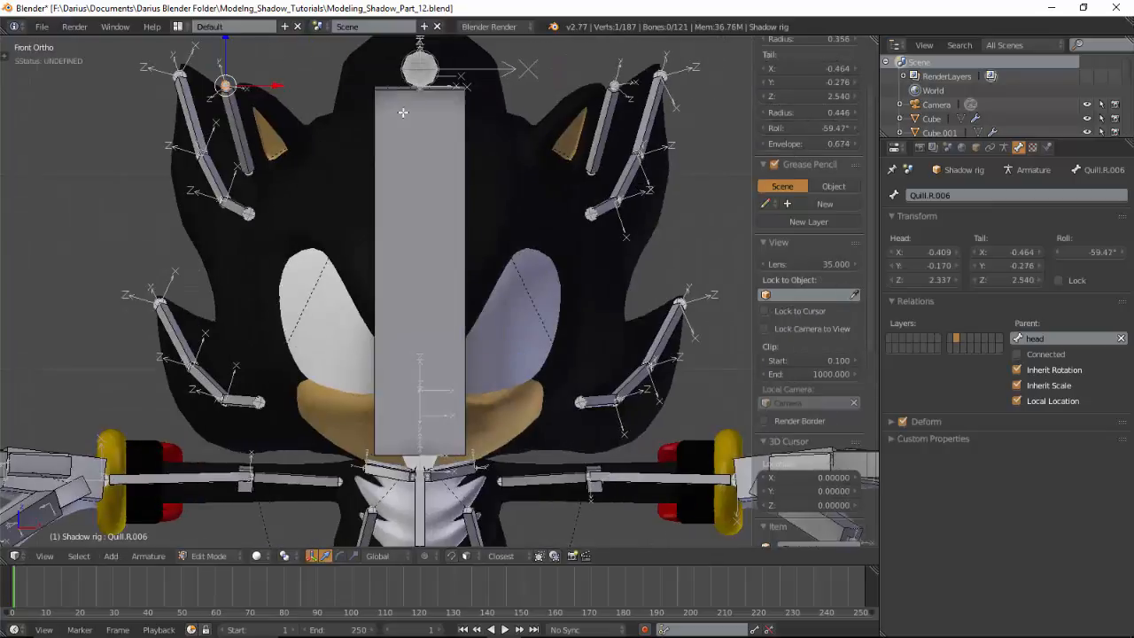
right_click(607, 138)
key(g)
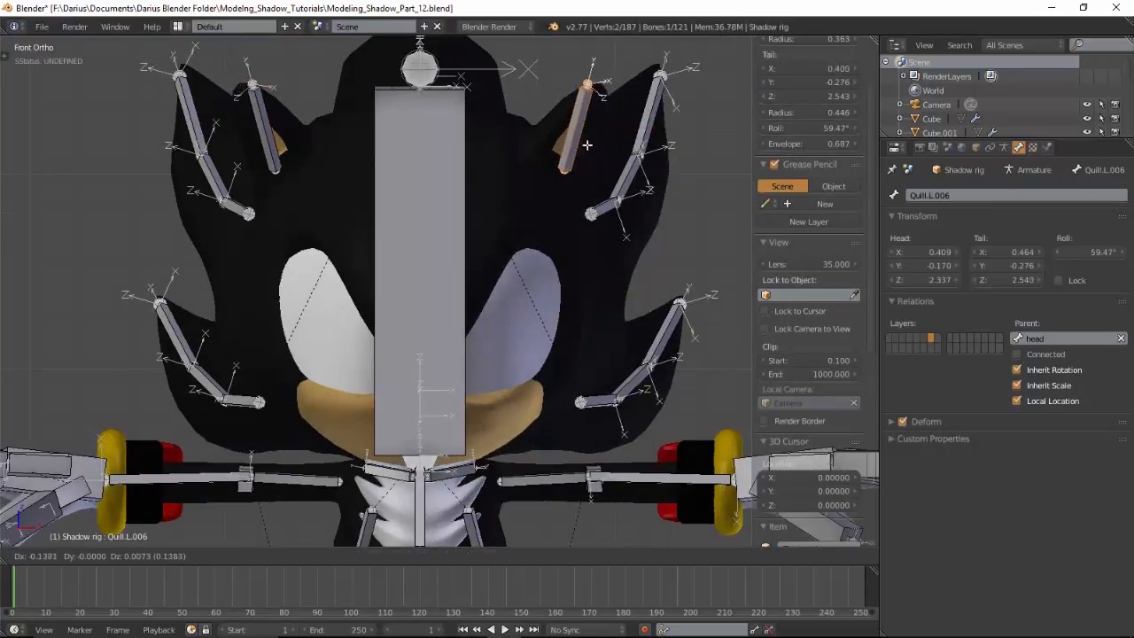
click(587, 117)
right_click(586, 82)
key(g)
click(599, 85)
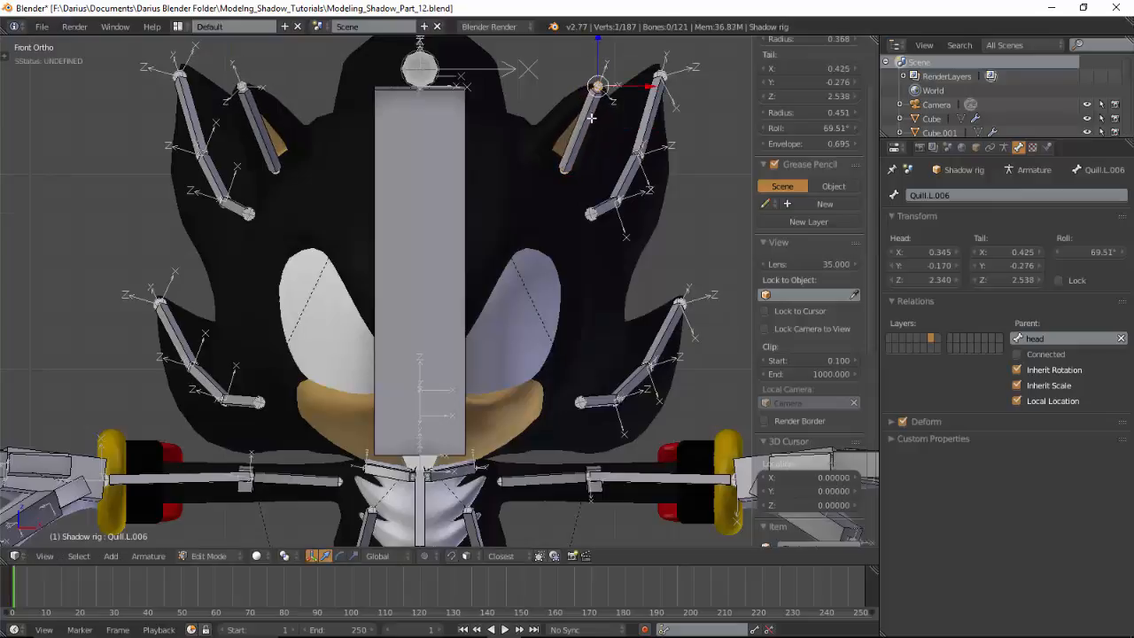
Rename the left ear bone as Ear.L
right_click(581, 127)
click(923, 195)
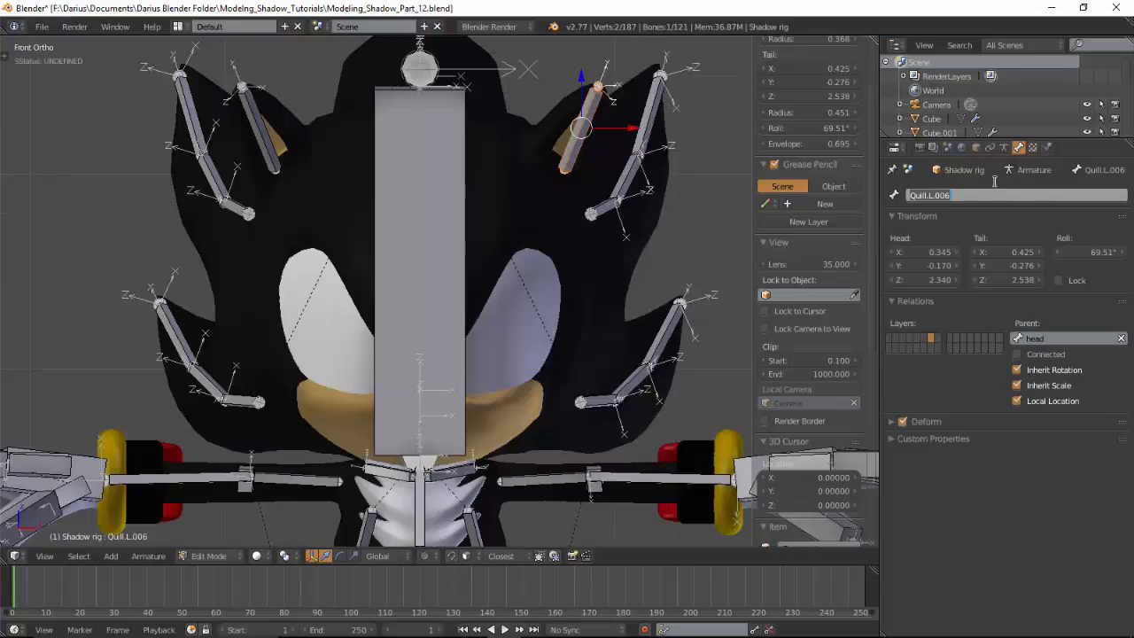
text(Ear.L)
key(Return)
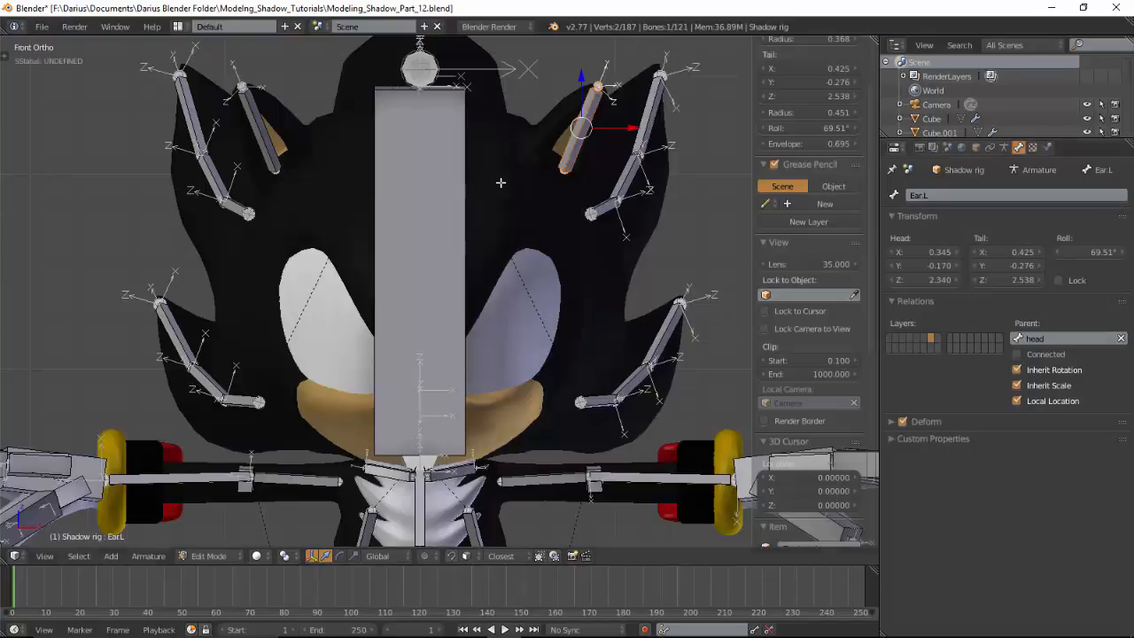
Rename the right ear bone as Ear.R
right_click(271, 131)
click(969, 189)
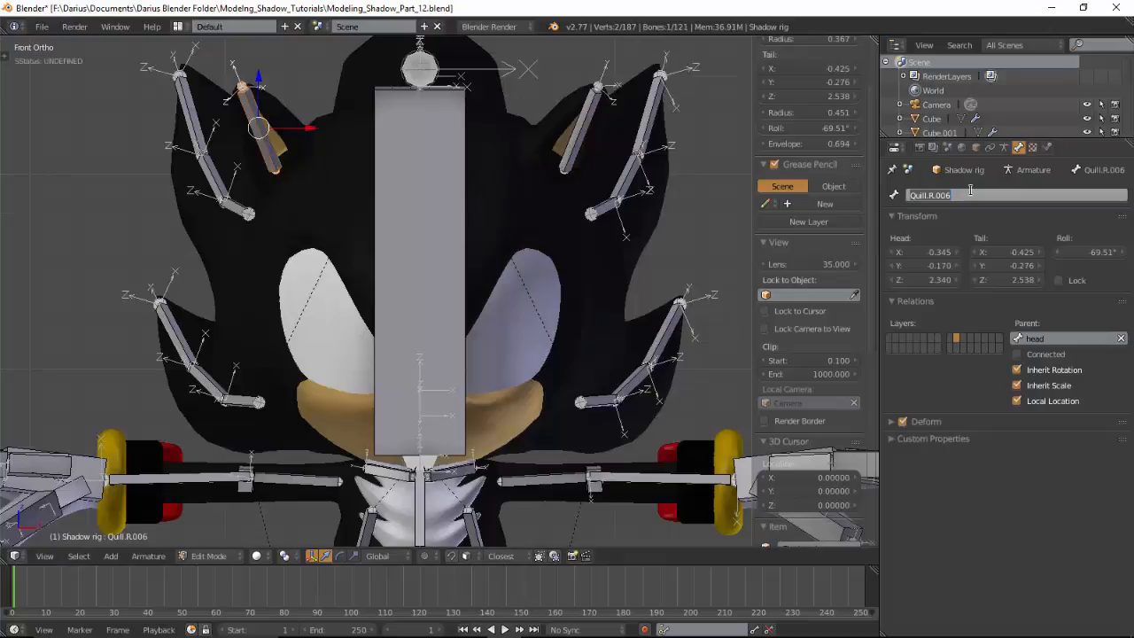
key(ctrl+v)
key(Return)
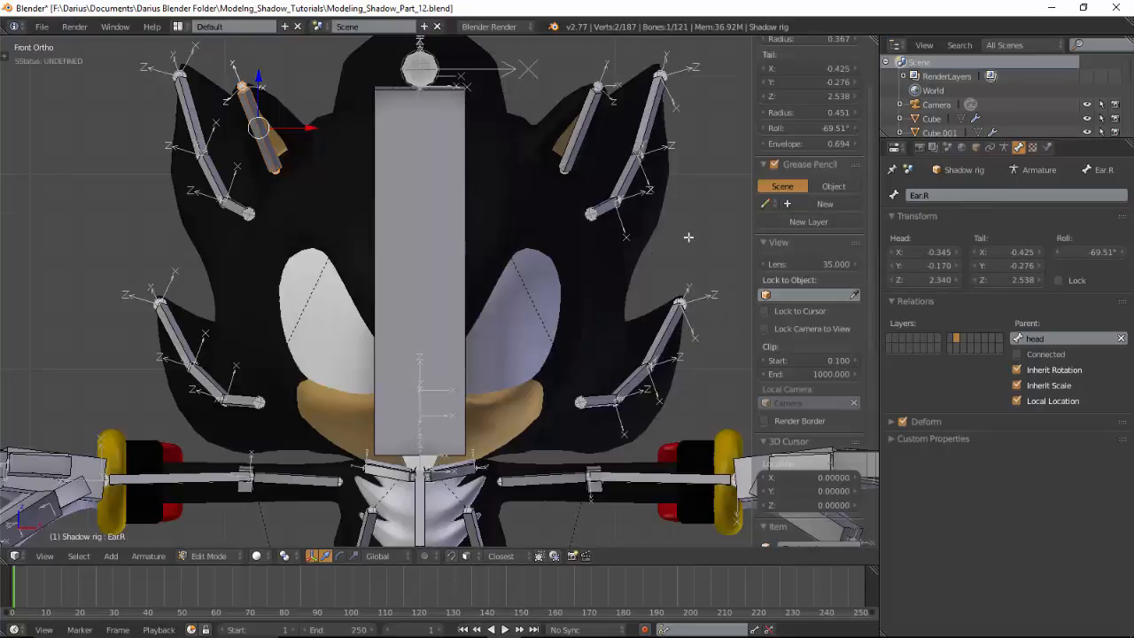
key(ctrl+Tab)
middle_drag(623, 169, 612, 202)
key(Tab)
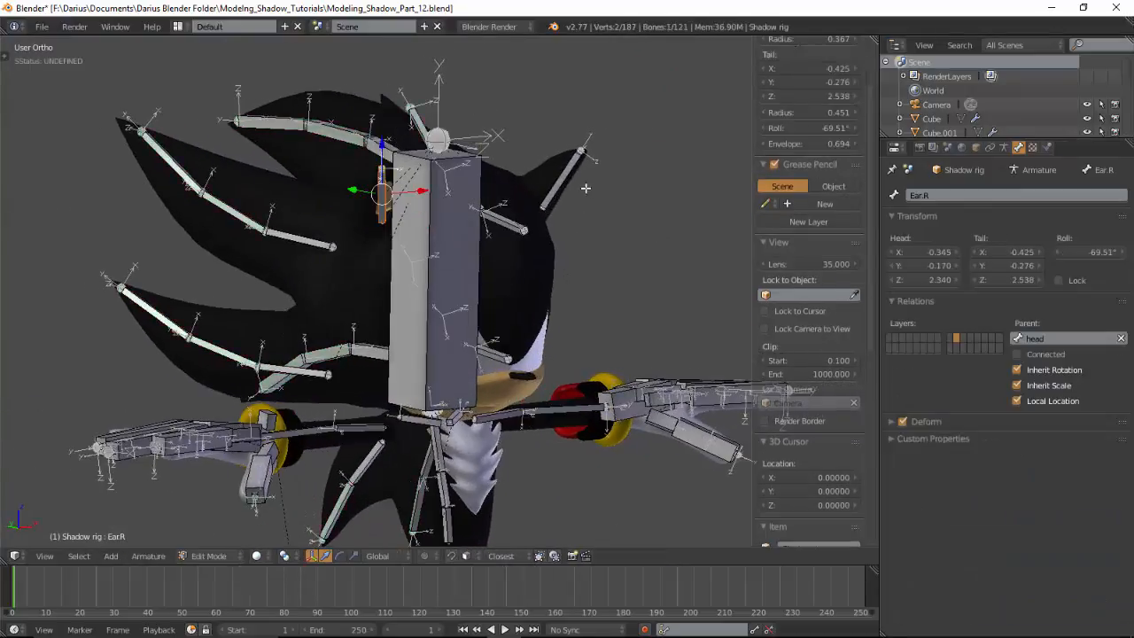
right_click(571, 173)
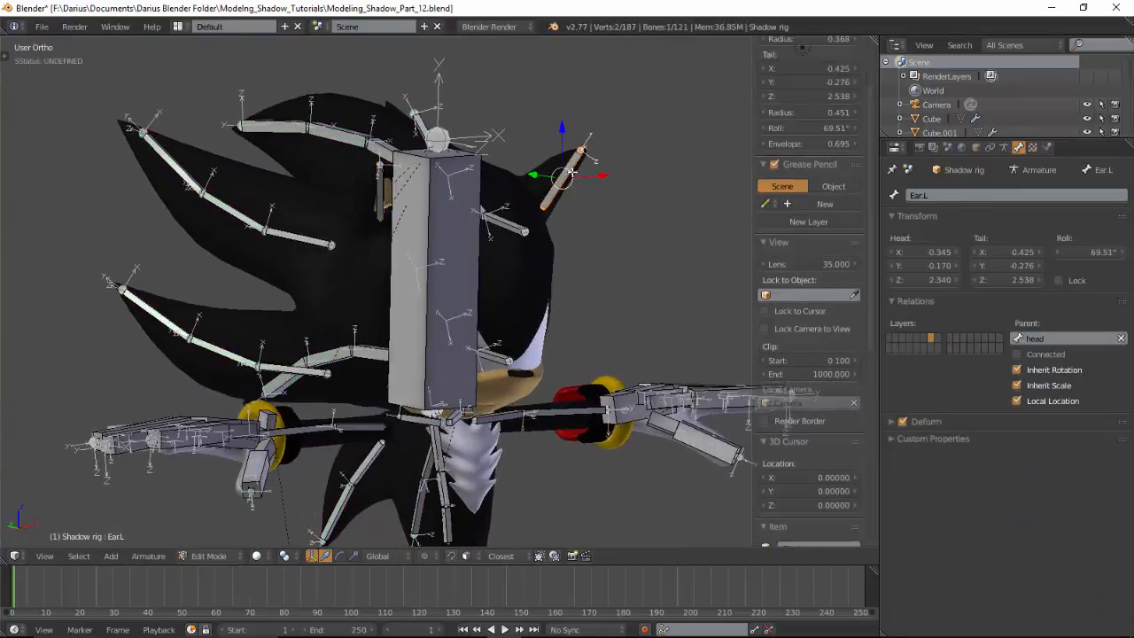
right_click(482, 270)
key(ctrl+p)
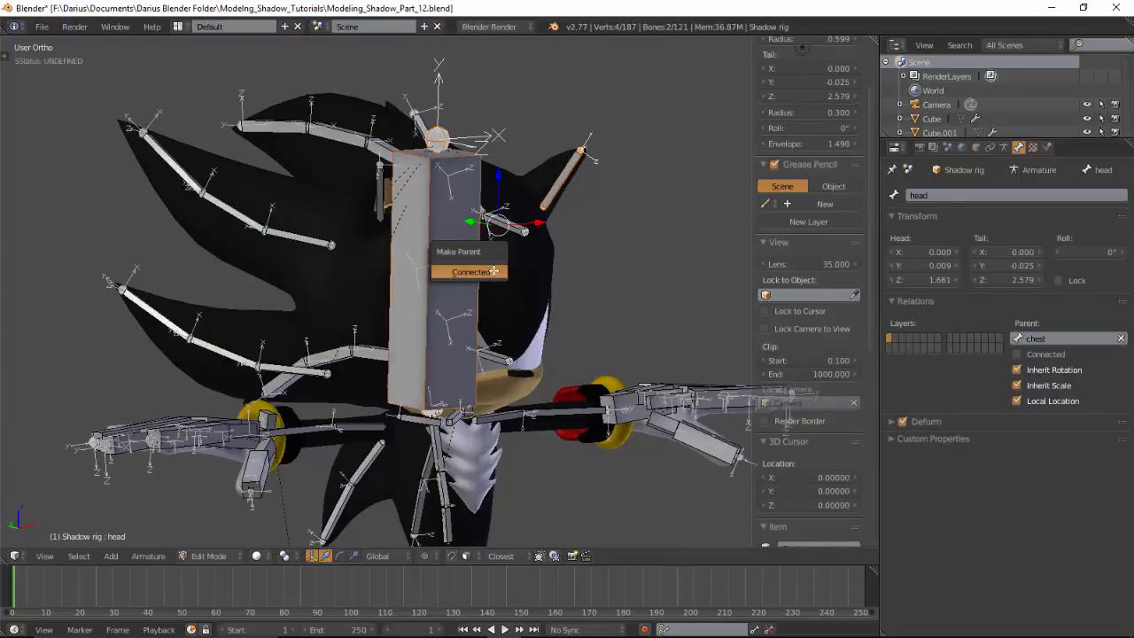
Return the rig to Pose Mode and review the whole character with its new ear bones
key(Tab)
middle_drag(680, 285, 506, 276)
scroll(577, 322, down, 4)
middle_drag(579, 323, 550, 352)
scroll(521, 414, up, 2)
scroll(507, 407, down, 4)
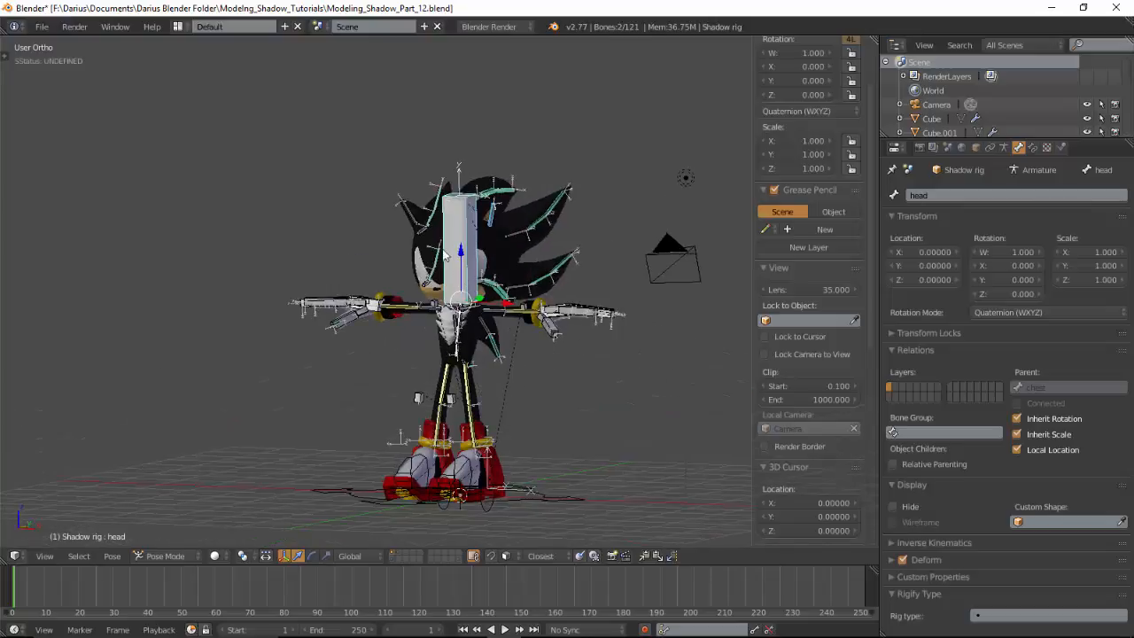
key(alt+Tab)
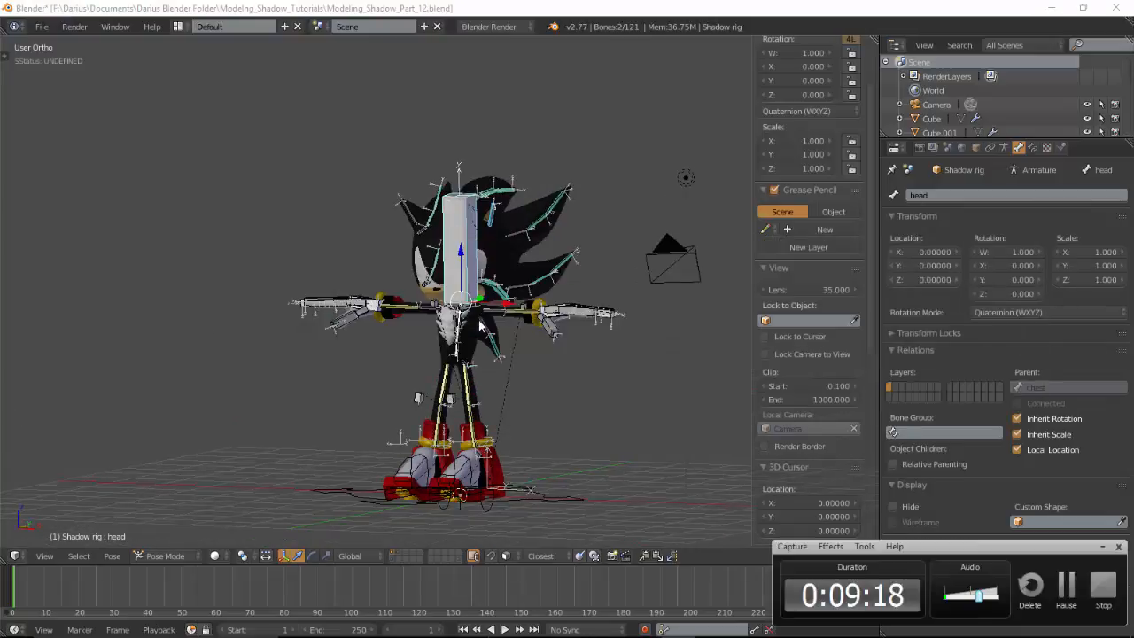
key(alt+Tab)
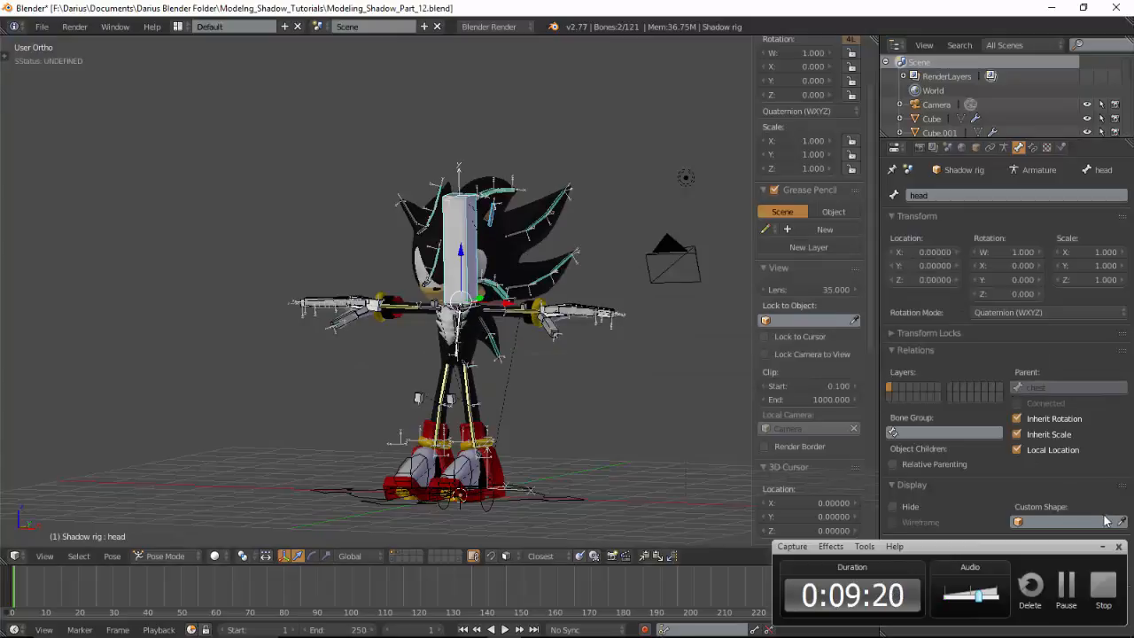
click(1101, 549)
Parent the Cube body mesh to the Shadow rig with automatic weights
scroll(669, 366, up, 4)
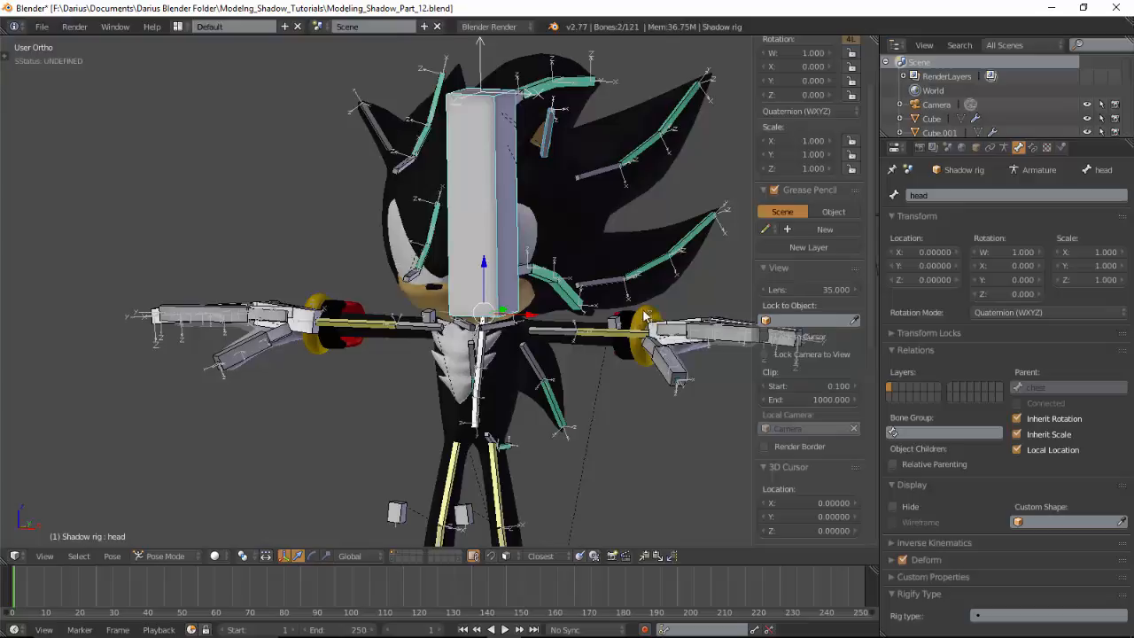
middle_drag(594, 255, 460, 256)
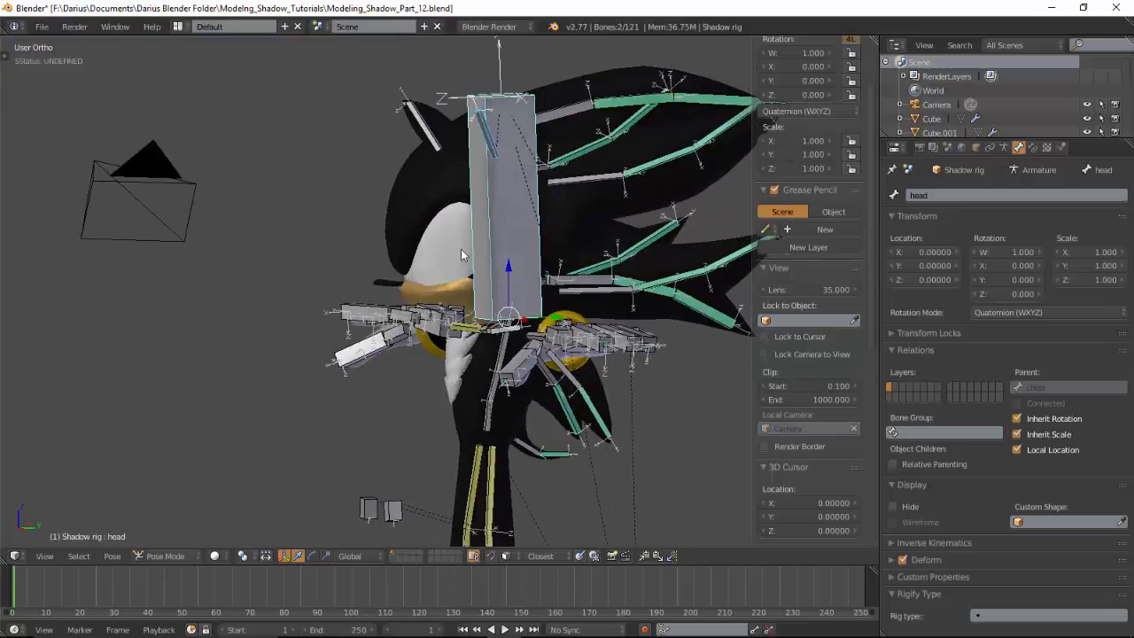
middle_drag(447, 195, 438, 252)
right_click(414, 282)
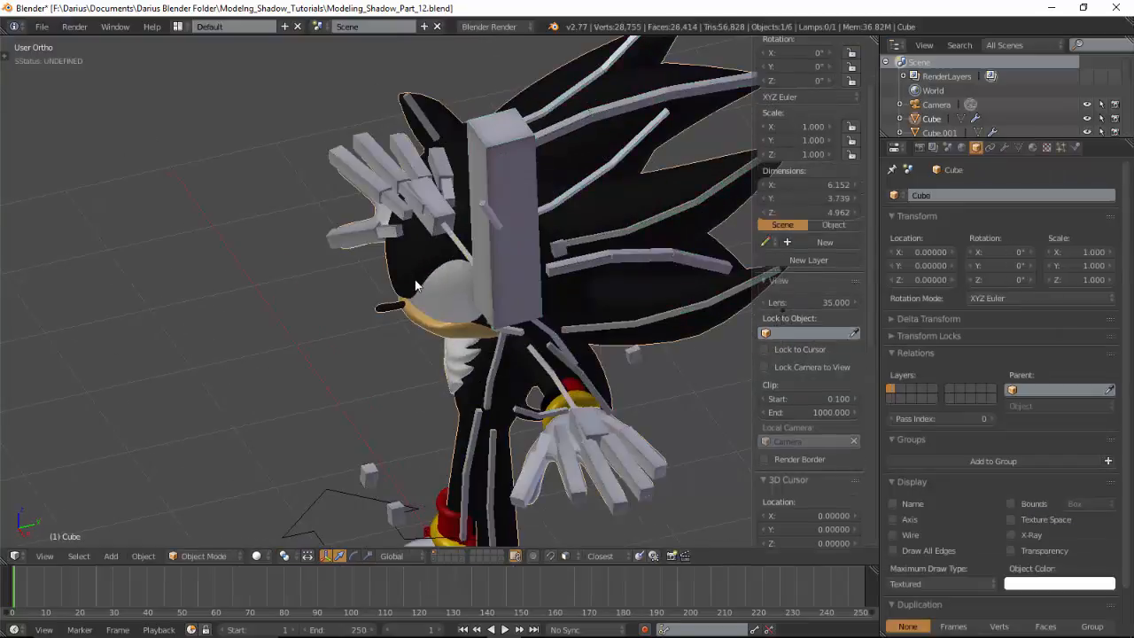
middle_drag(496, 310, 490, 228)
right_click(500, 216)
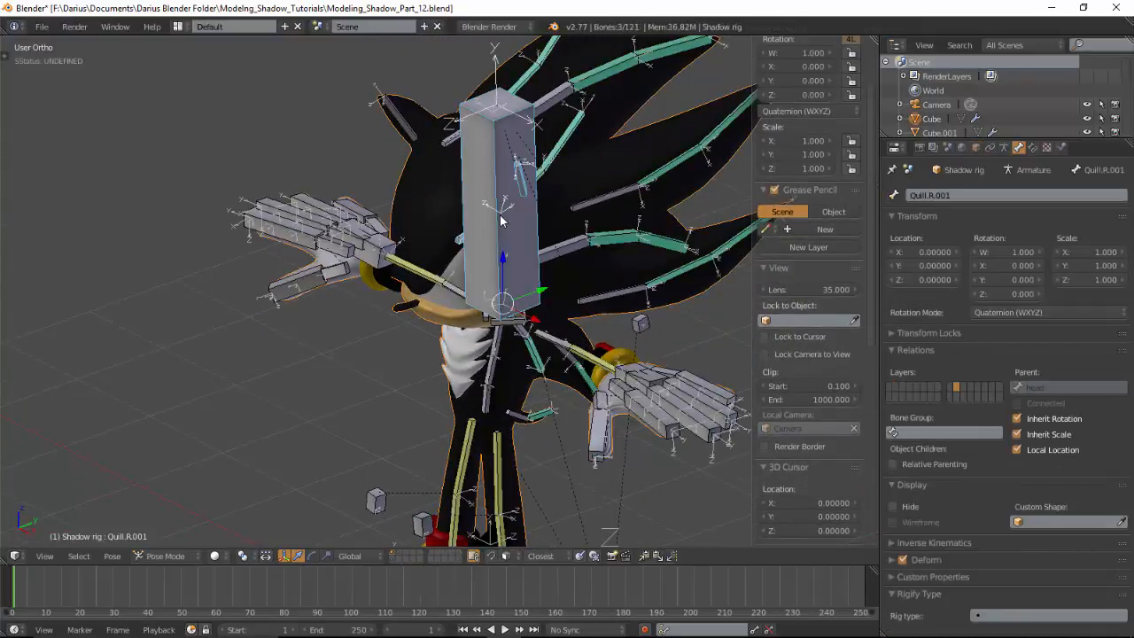
key(ctrl+p)
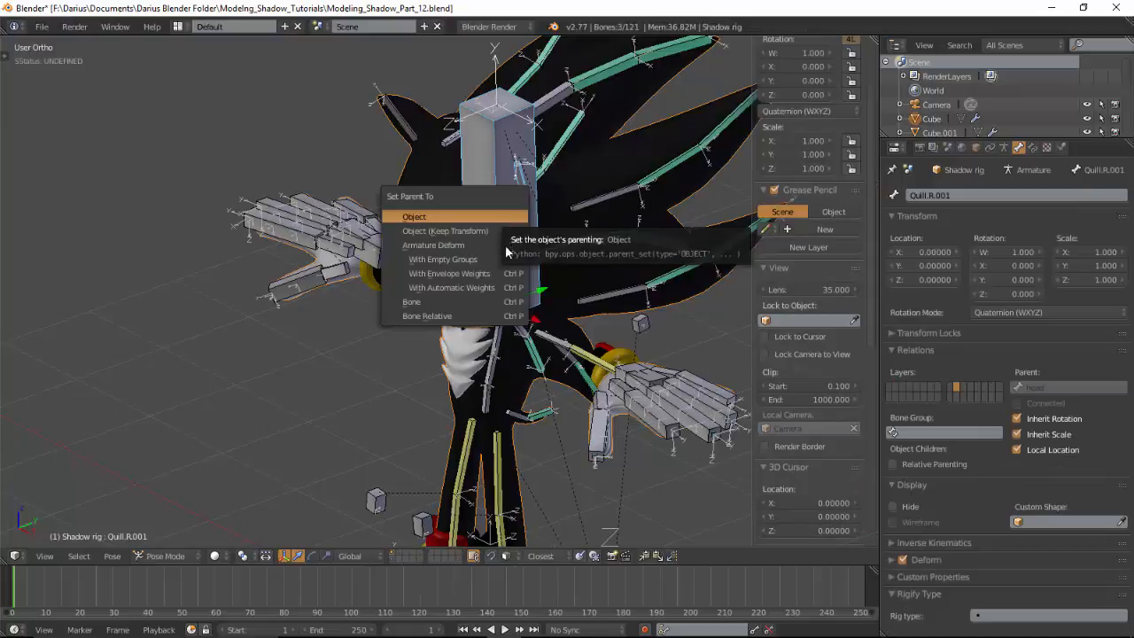
click(489, 289)
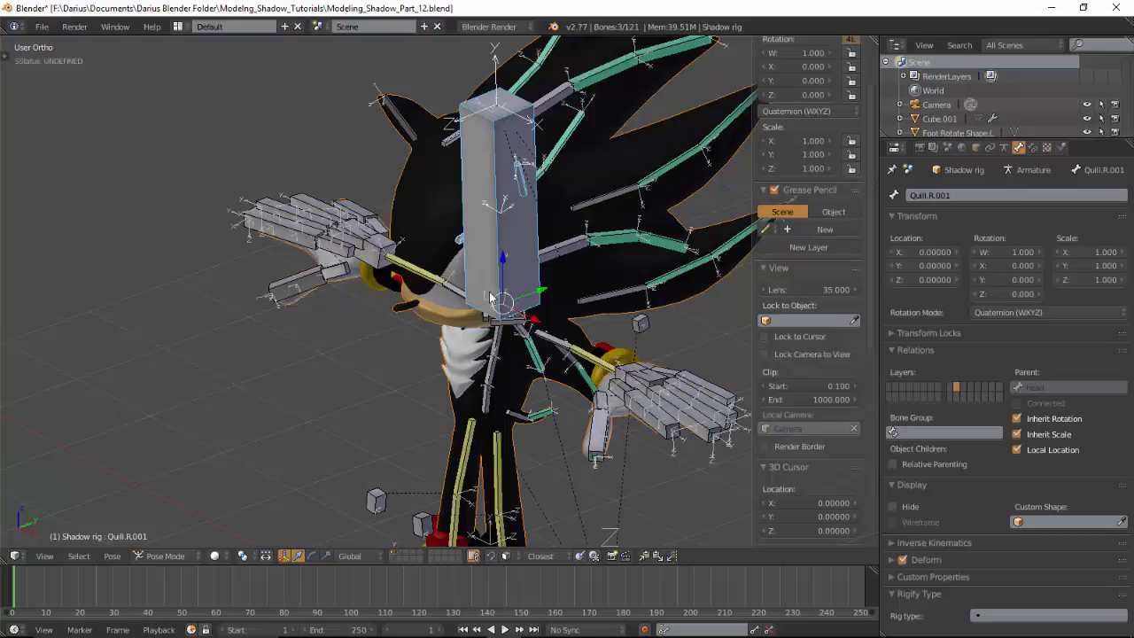
Parent the Torus mesh of wrist and ankle cuffs to the Shadow rig with automatic weights
key(KP_1)
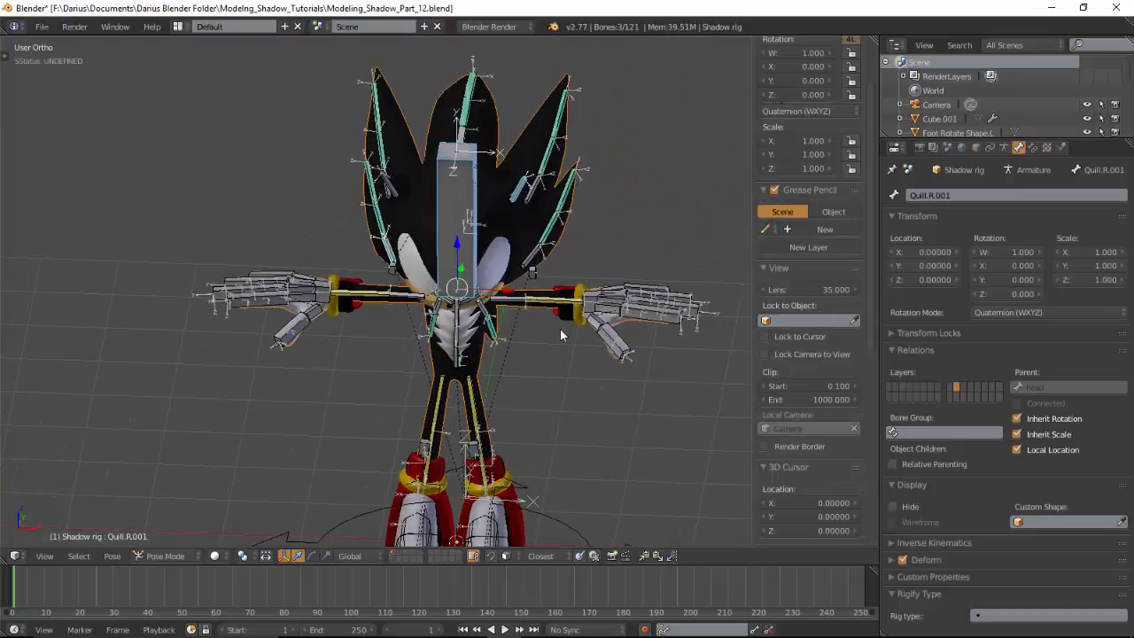
scroll(560, 335, up, 2)
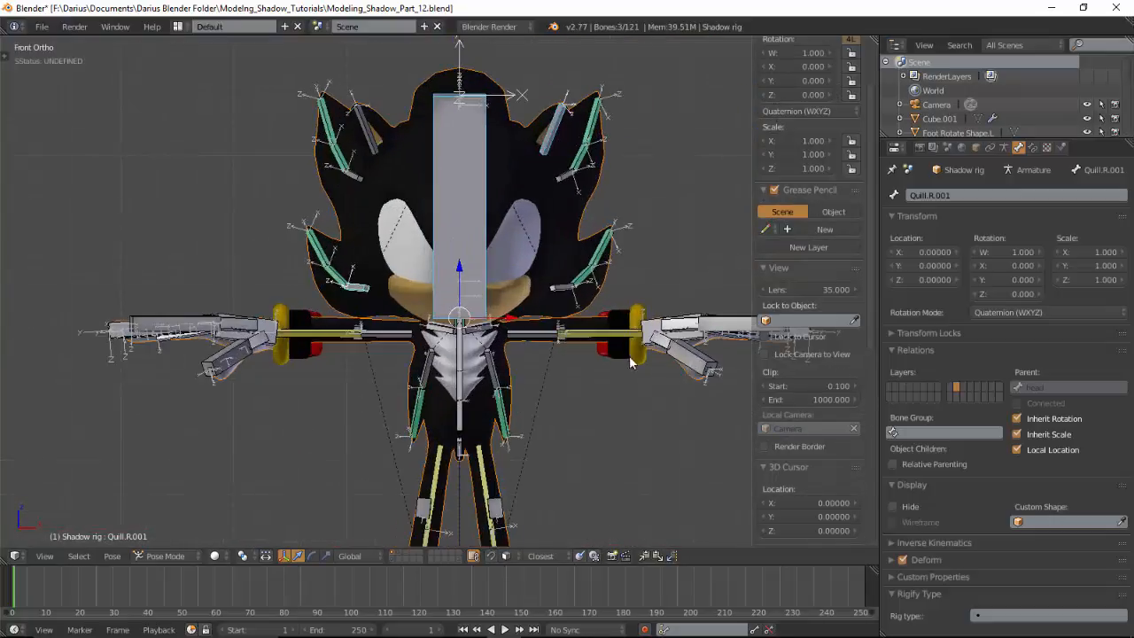
right_click(633, 362)
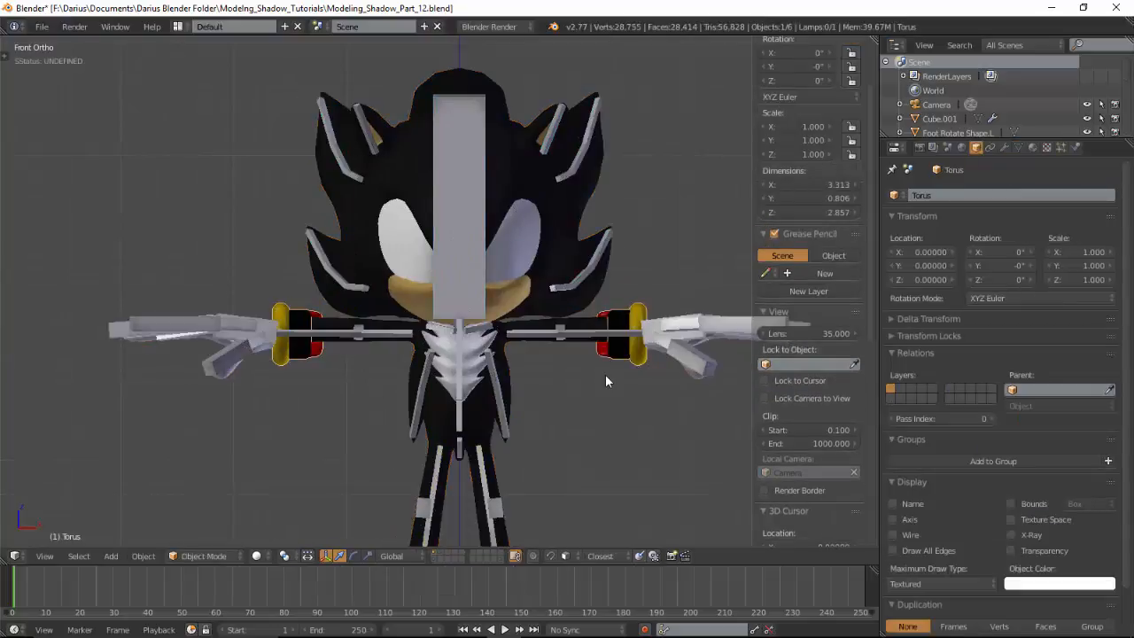
scroll(598, 380, down, 3)
shift+middle_drag(589, 388, 580, 351)
scroll(576, 350, up, 3)
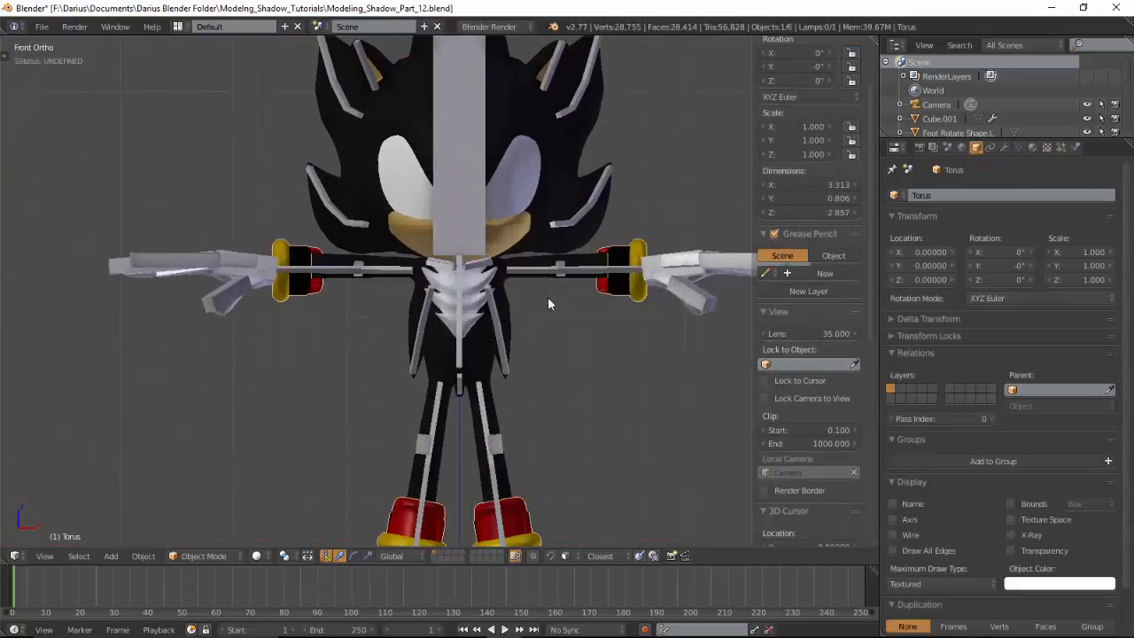
shift+right_click(490, 250)
right_click(471, 250)
key(ctrl+p)
click(471, 249)
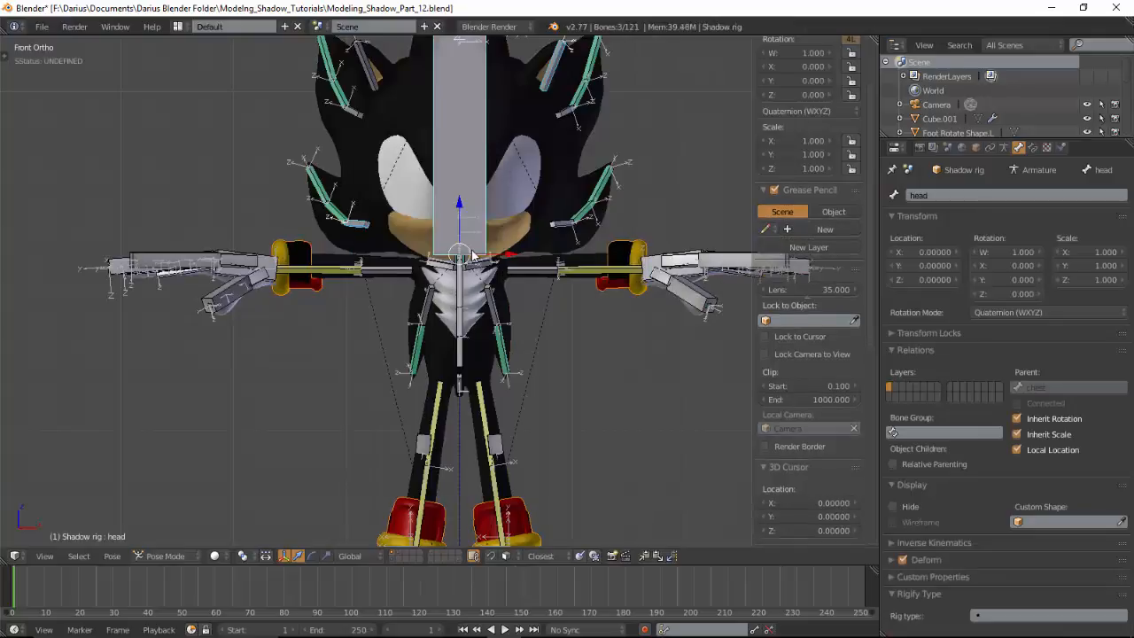
Parent the Cube.001 shoe mesh to the Shadow rig with automatic weights
middle_drag(571, 372, 605, 360)
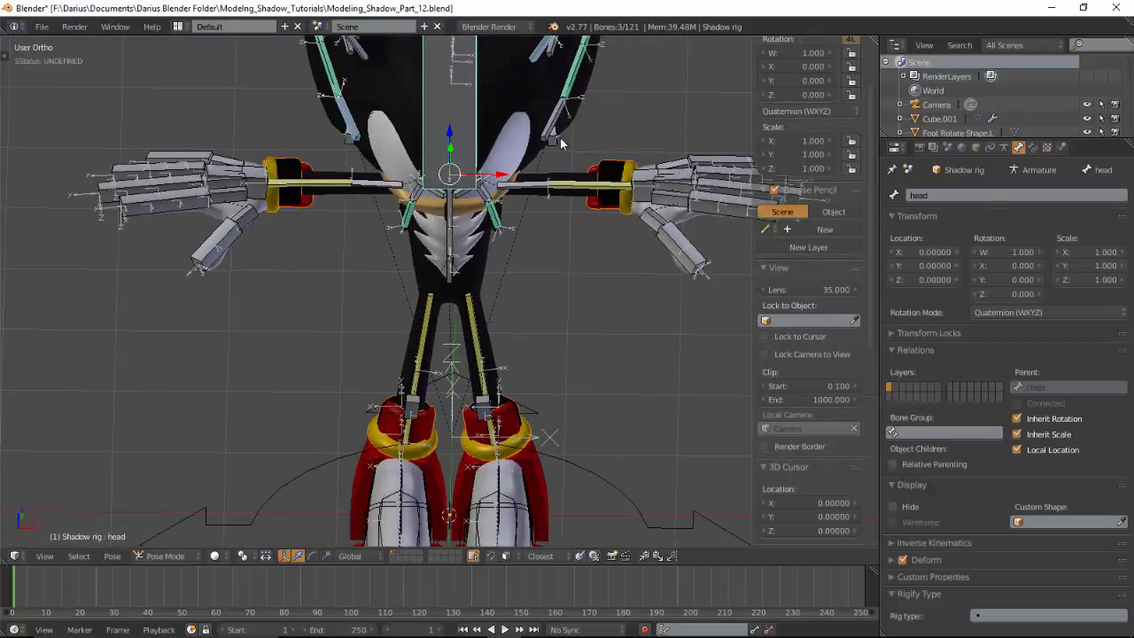
middle_drag(527, 425, 548, 416)
right_click(598, 416)
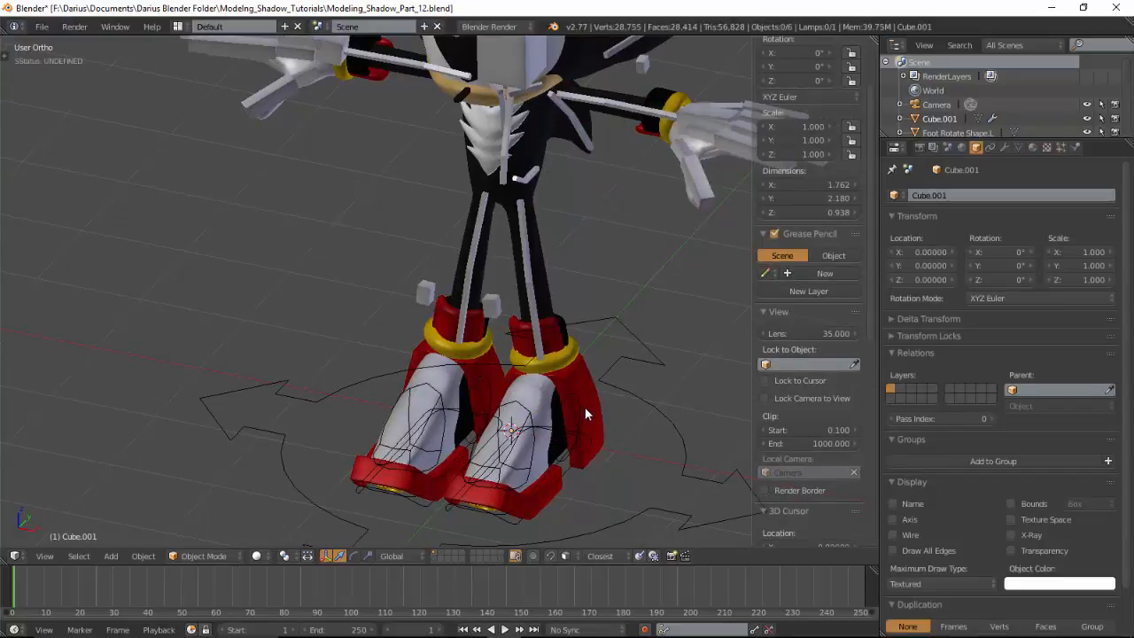
right_click(633, 398)
key(ctrl+p)
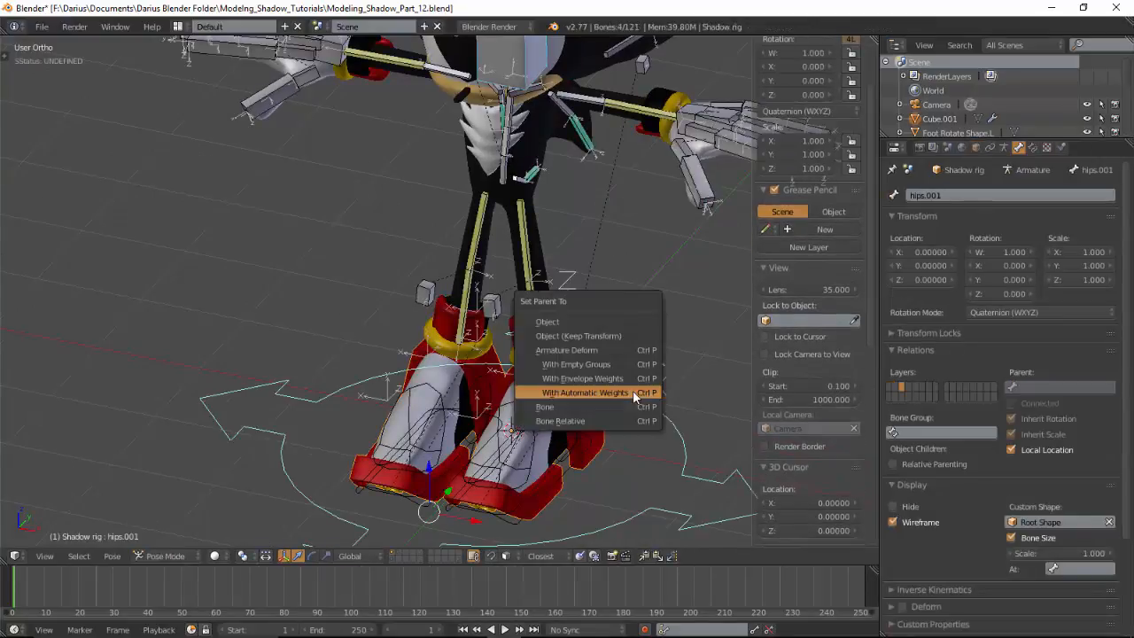
click(633, 394)
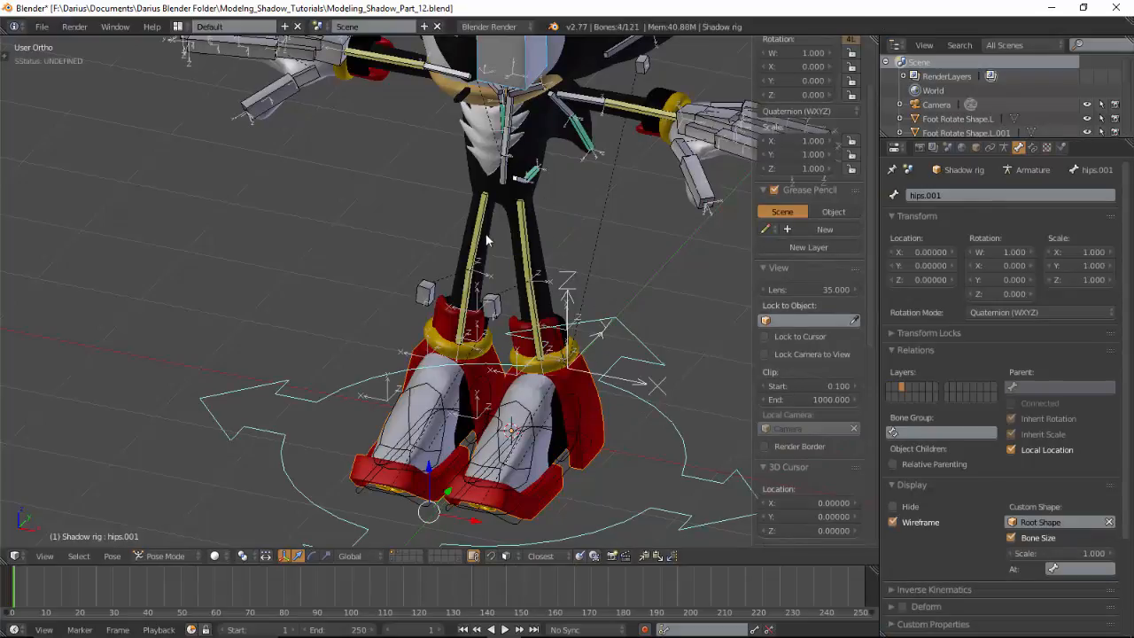
middle_drag(607, 138, 577, 177)
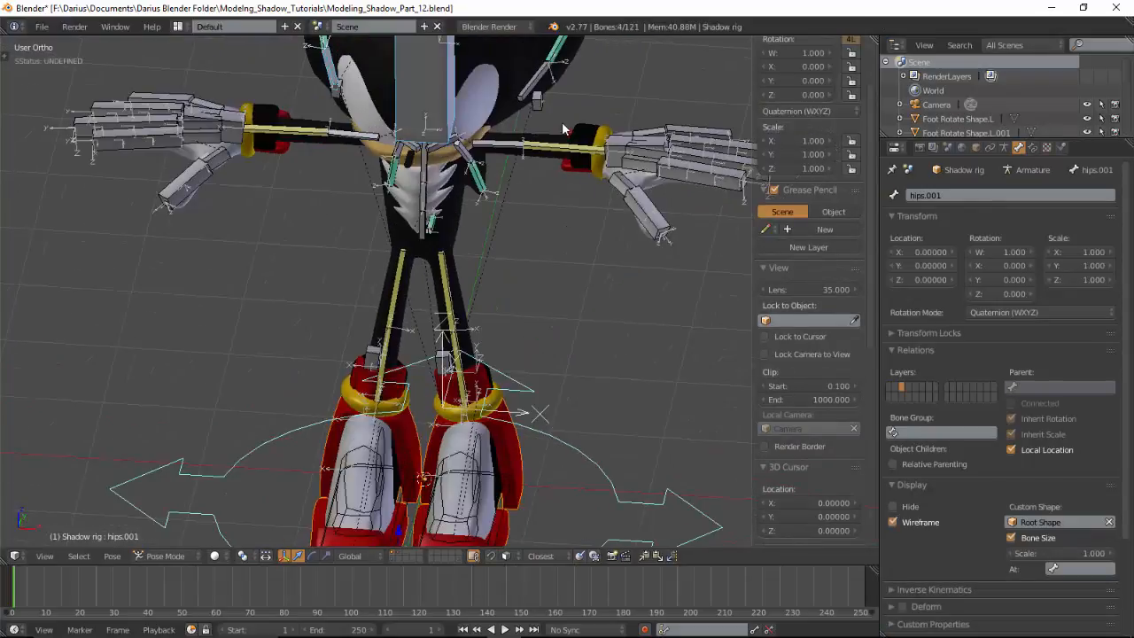
Remove the pole target from the IK constraint on the forearm.L bone
right_click(543, 143)
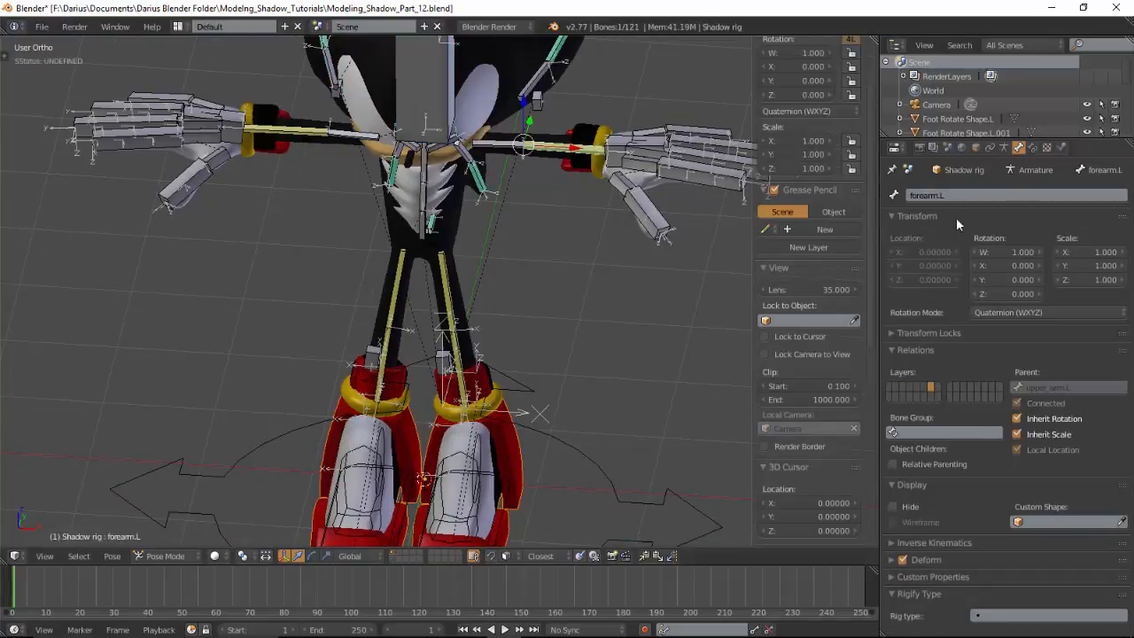
click(1003, 147)
click(1033, 147)
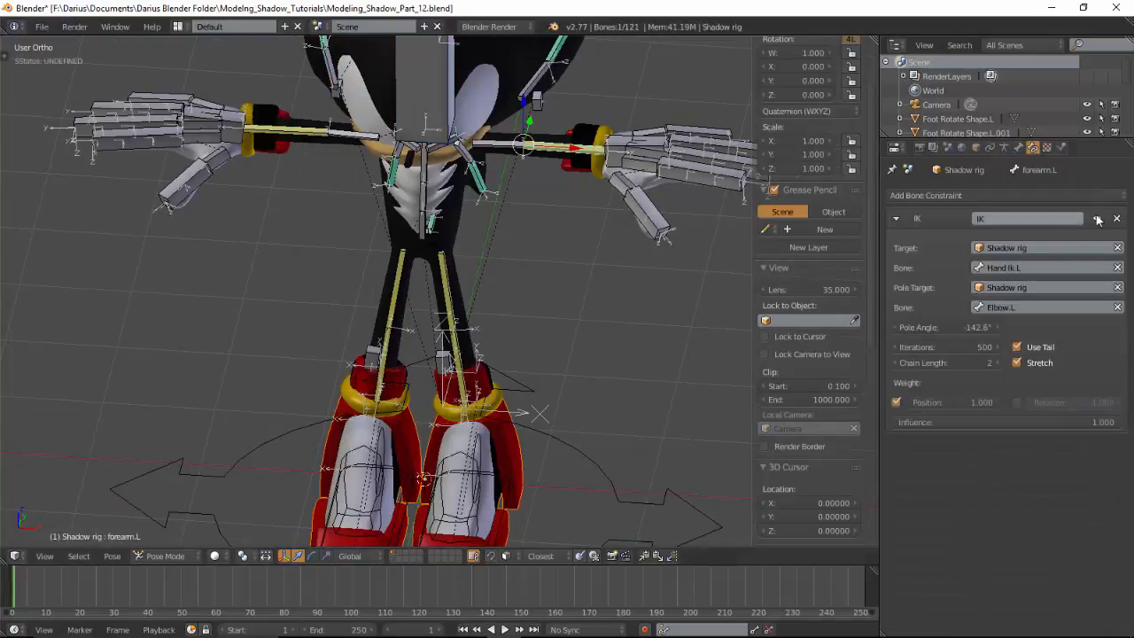
click(1117, 287)
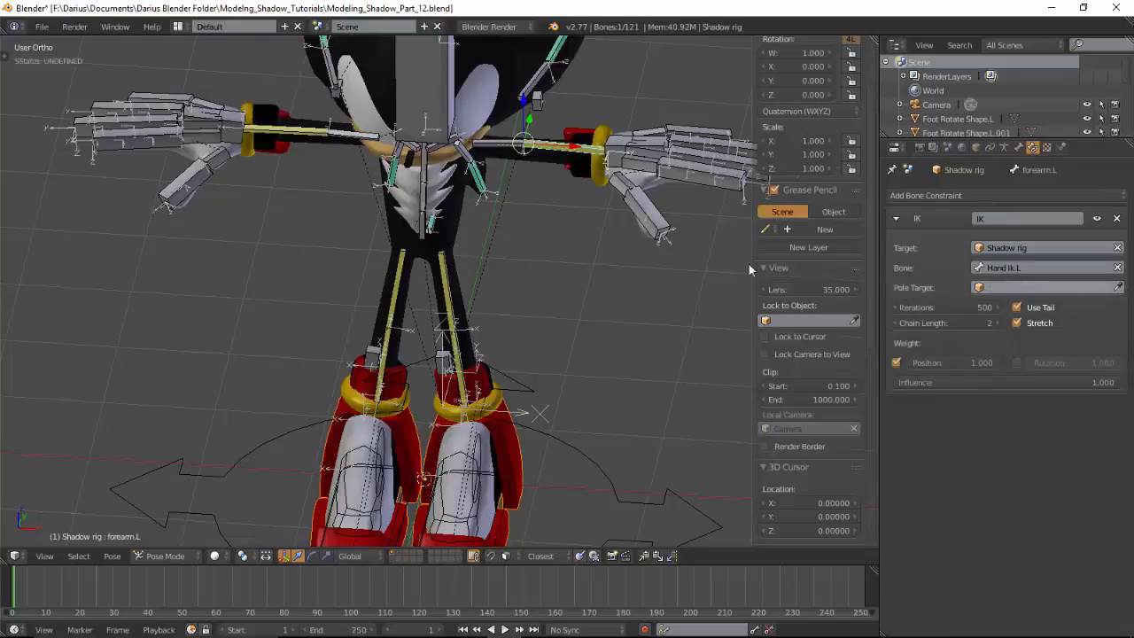
Add an IK constraint to the upper_arm.L bone targeting the Elbow.L bone, with a chain length of 1
shift+middle_drag(570, 168, 501, 310)
scroll(543, 310, up, 3)
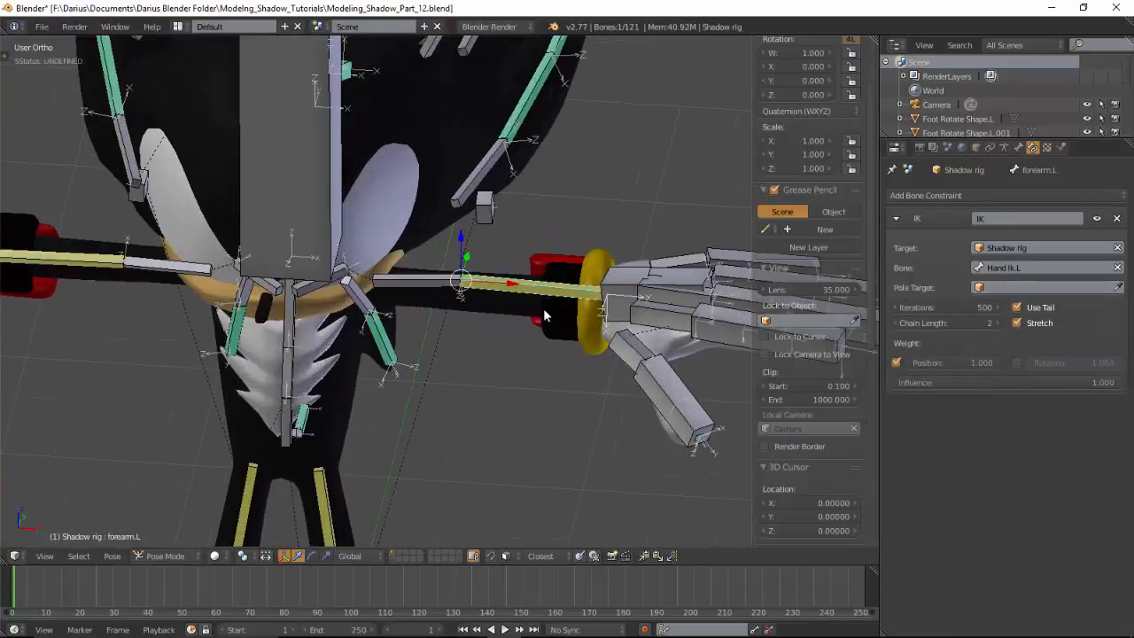
right_click(492, 212)
shift+right_click(445, 279)
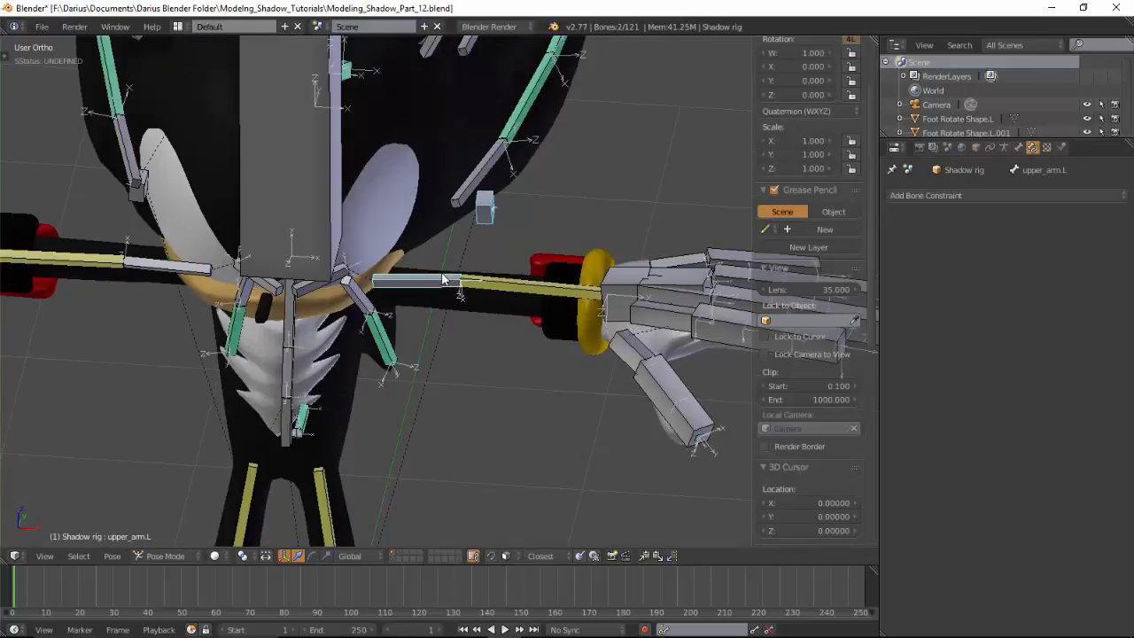
key(shift+i)
click(441, 273)
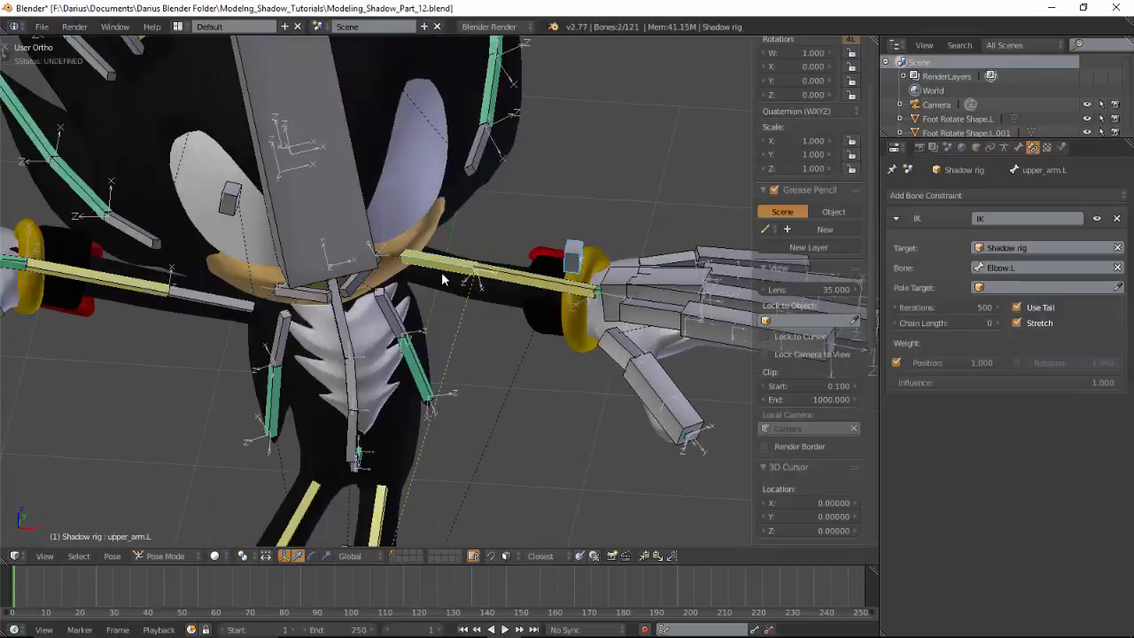
click(991, 323)
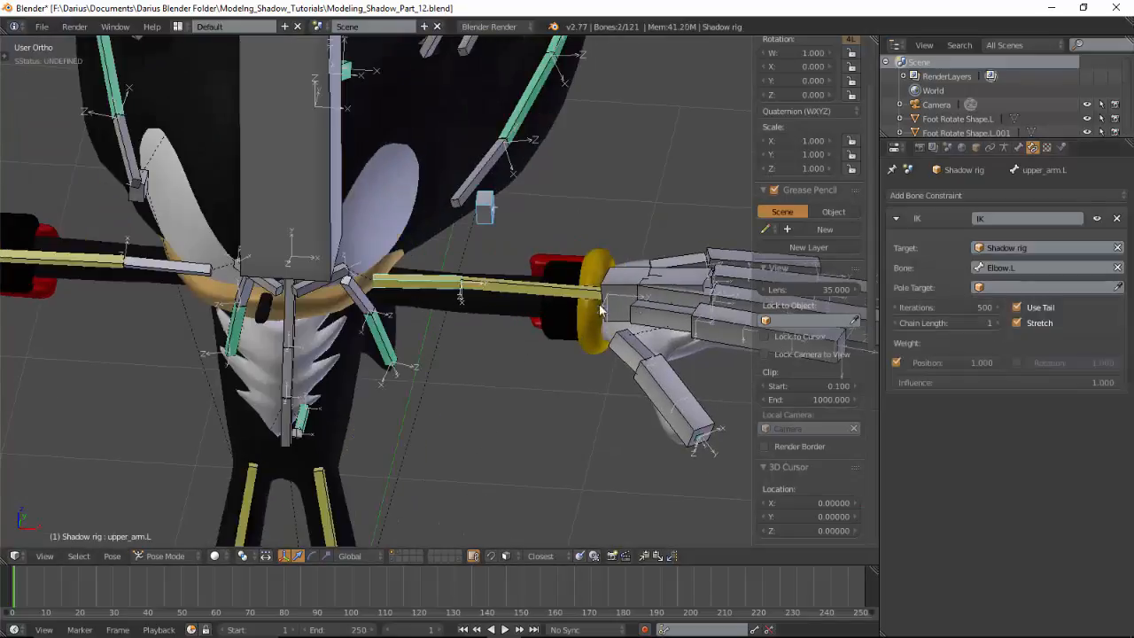
Remove the pole target from the IK constraint on the forearm.R bone
shift+middle_drag(287, 298, 502, 271)
right_click(382, 241)
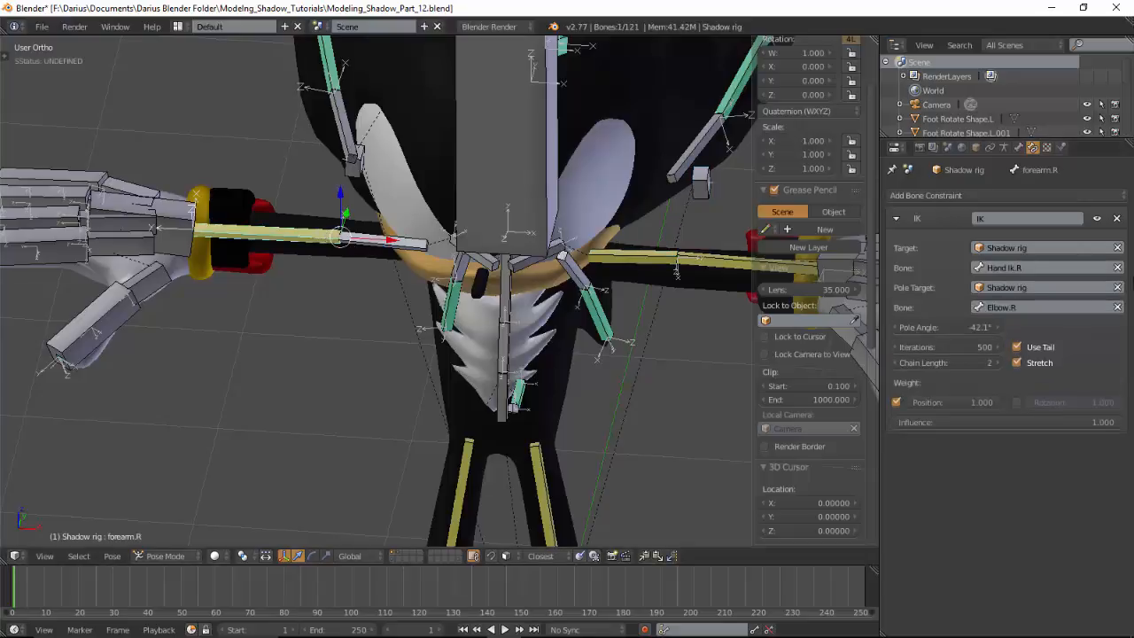
click(1117, 287)
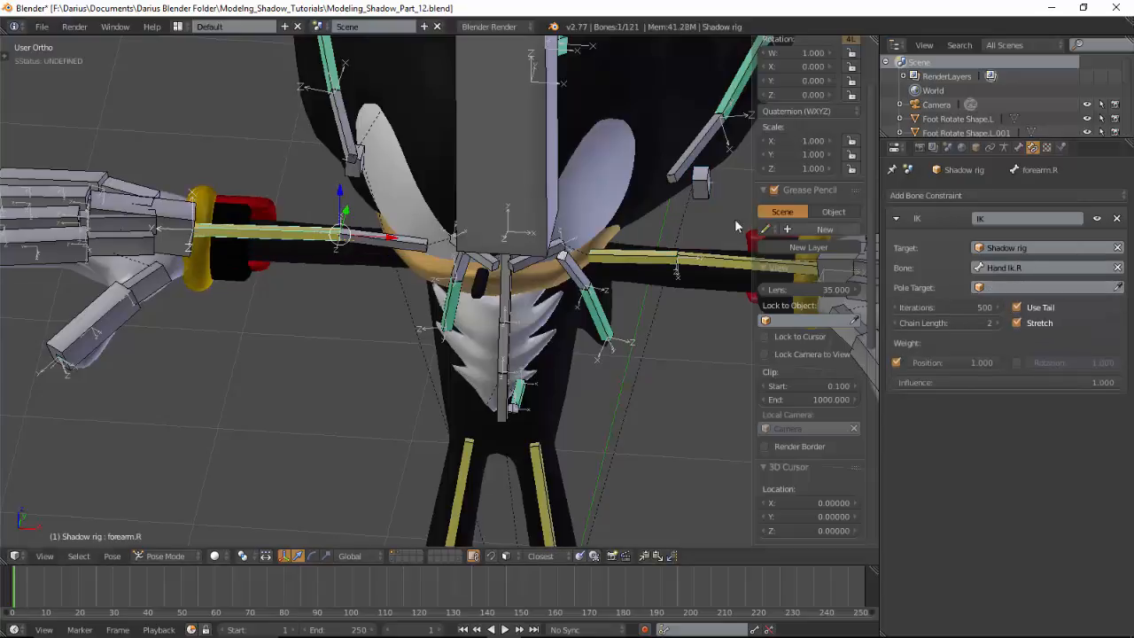
Add an IK constraint to the upper_arm.R bone targeting the Elbow.R bone, with a chain length of 1
right_click(359, 173)
shift+right_click(390, 235)
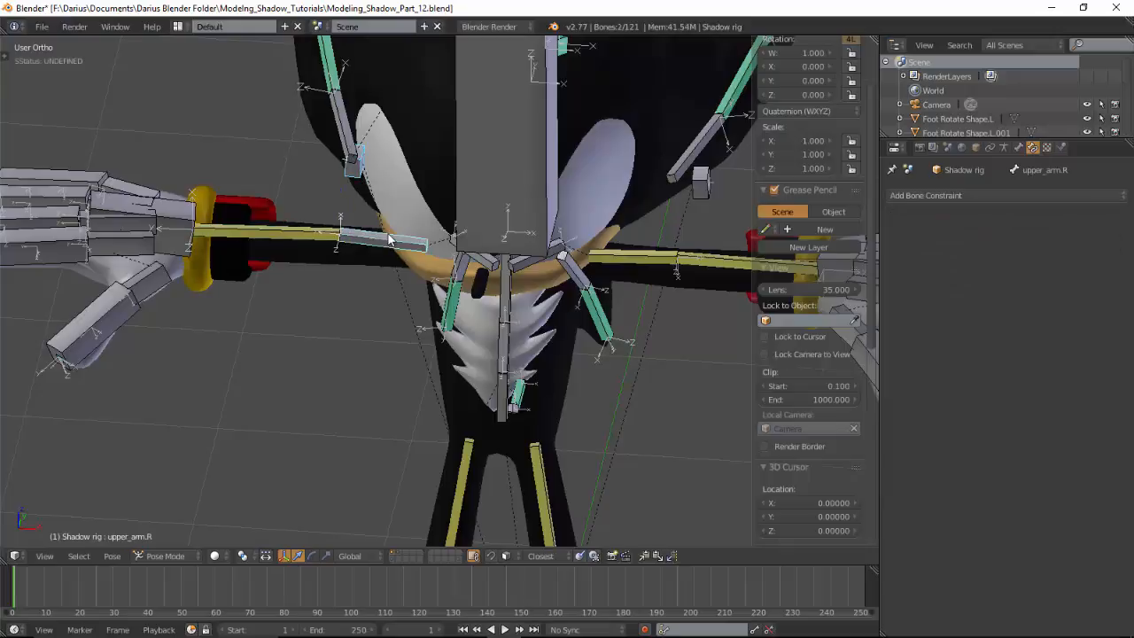
key(shift+i)
click(381, 232)
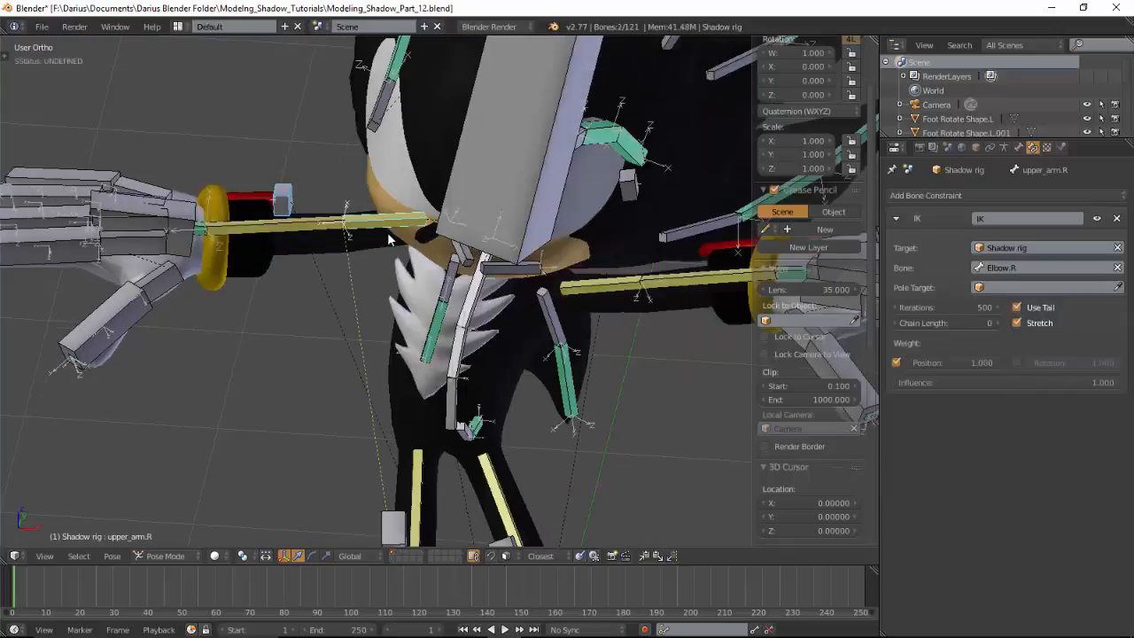
click(1004, 322)
Unlock all location axes of the Elbow.L bone and lock its W, X, Y and Z rotation
scroll(566, 279, down, 2)
middle_drag(567, 278, 566, 253)
right_click(566, 253)
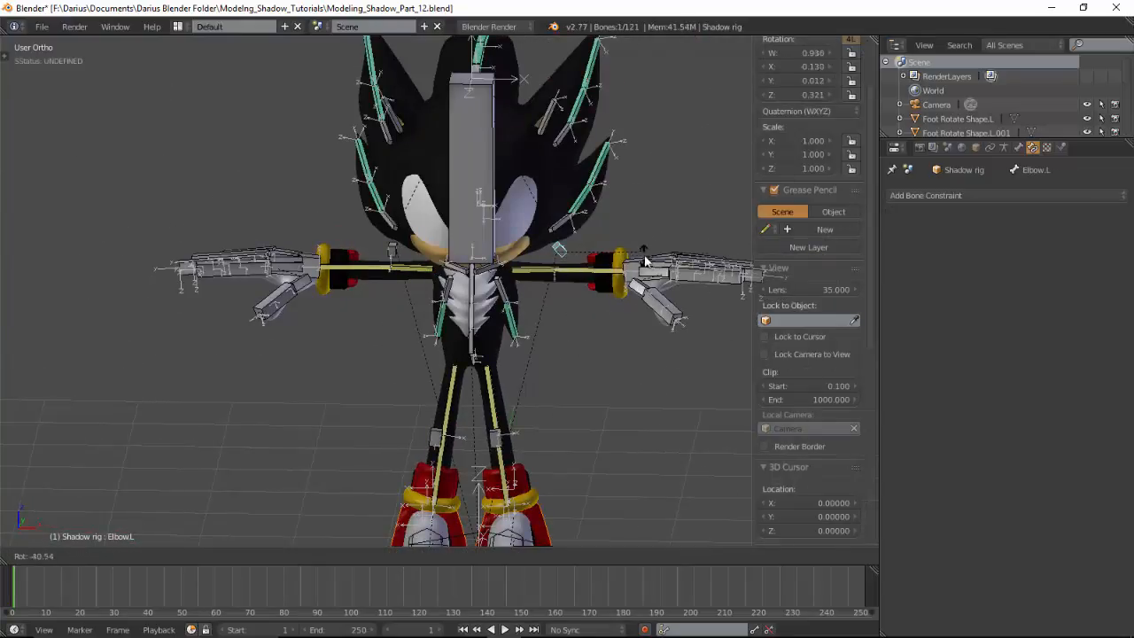
scroll(851, 186, up, 2)
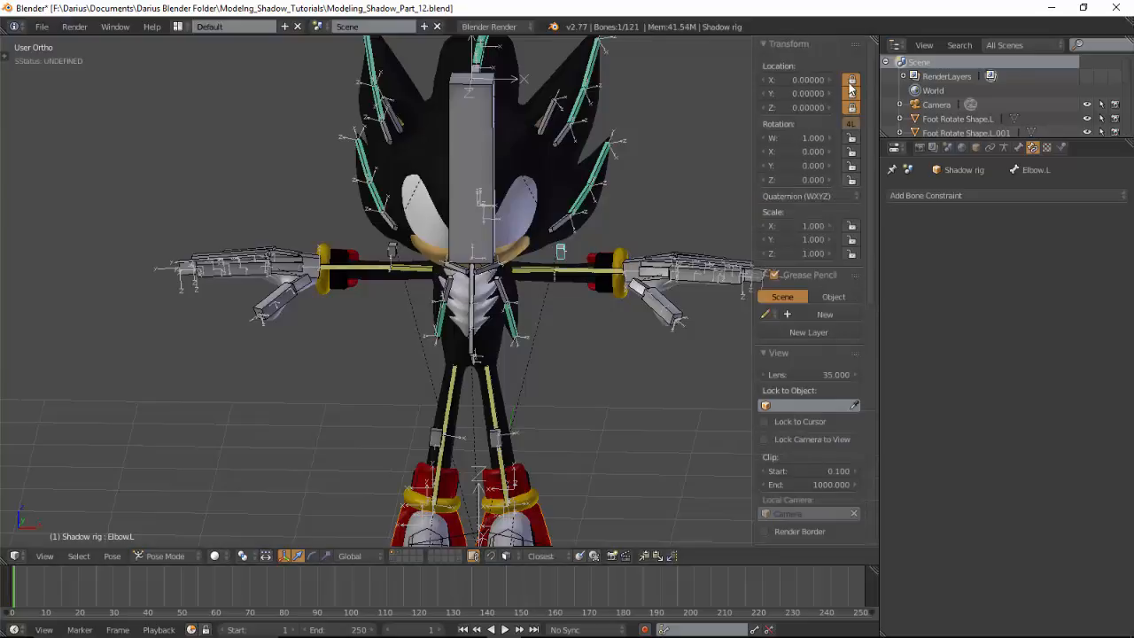
drag(850, 88, 851, 180)
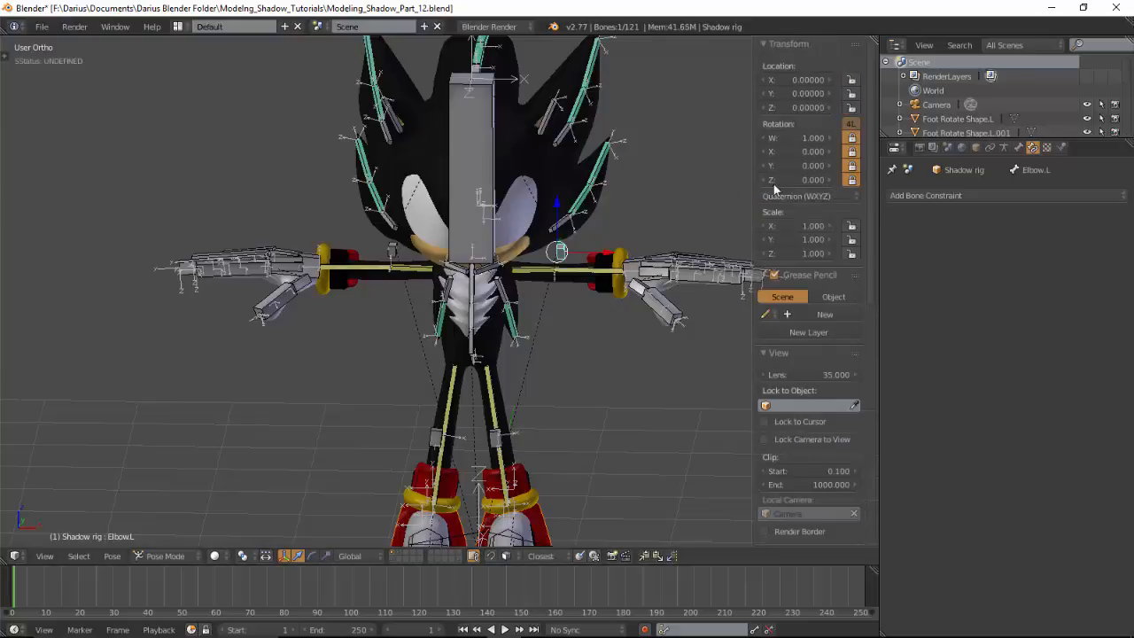
Unlock all location axes of the Elbow.R bone and lock its W, X, Y and Z rotation
right_click(415, 250)
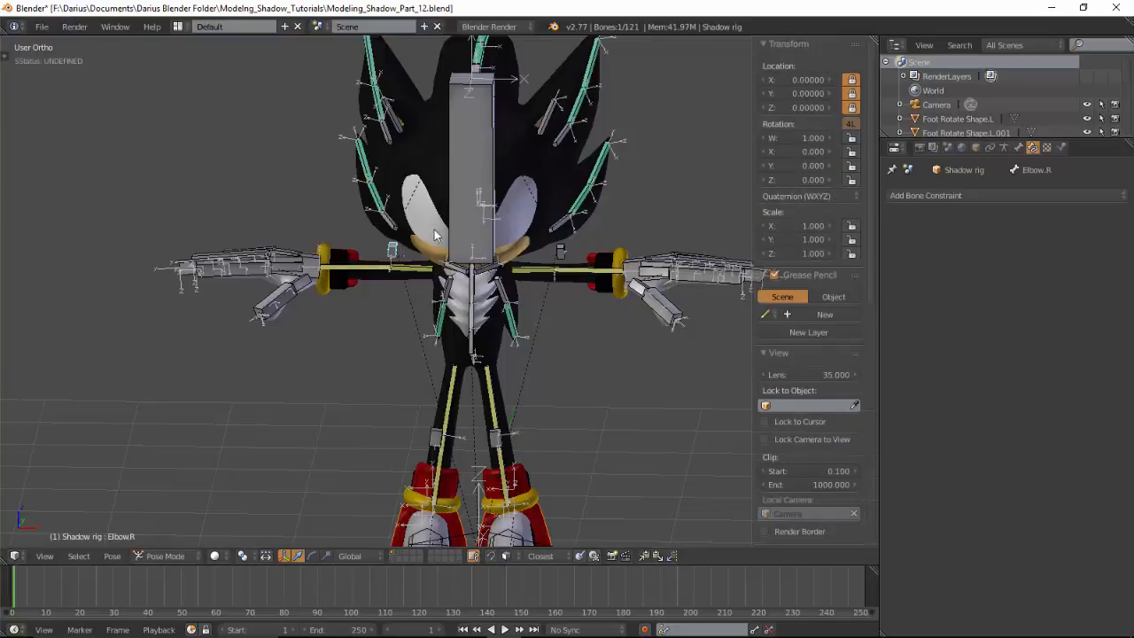
click(851, 80)
click(851, 107)
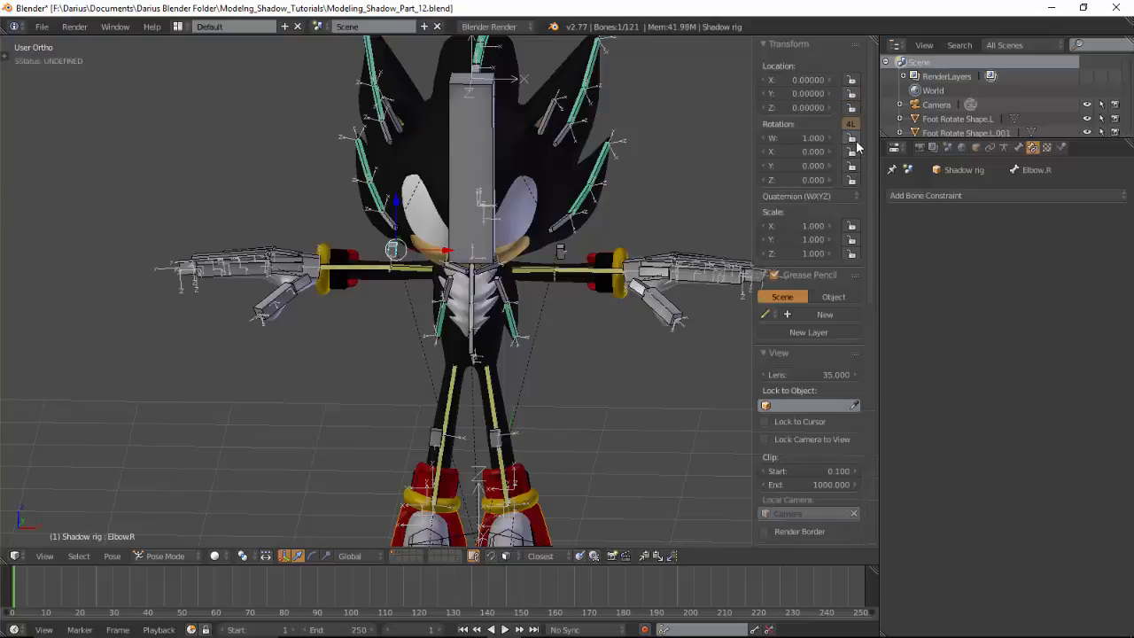
drag(852, 138, 852, 180)
Test-move the Elbow.R and Elbow.L bones to check the arm bending, cancelling each move
key(g)
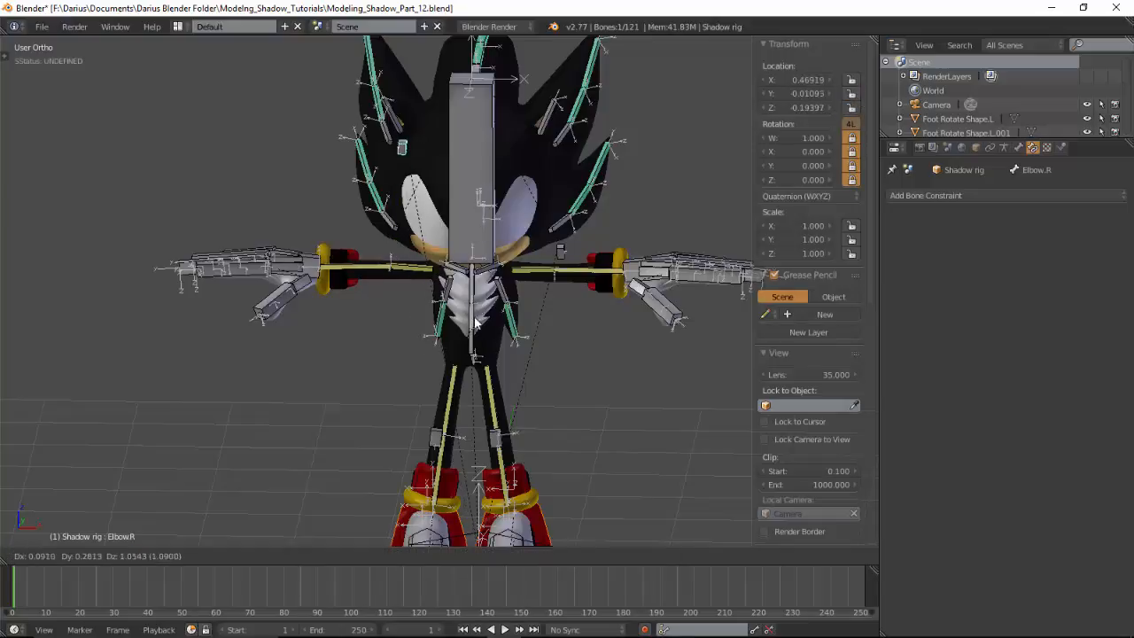
right_click(496, 315)
right_click(559, 250)
key(g)
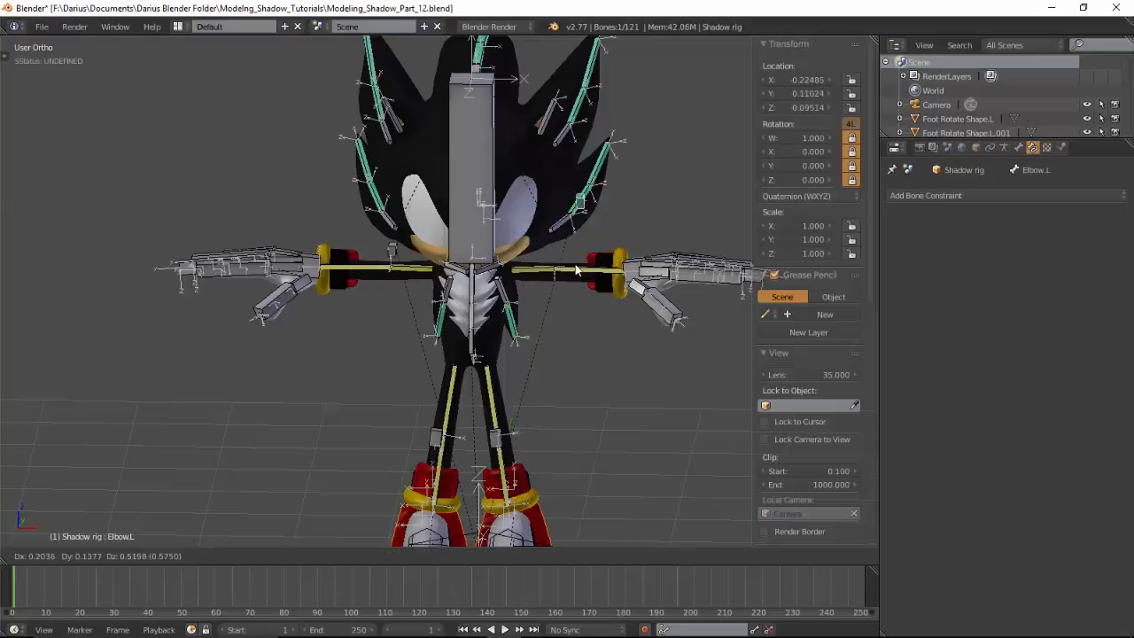
key(Escape)
Test-rotate the Hand Ik.L bone in front view to check how the wrist ring and glove deform, cancelling the rotation
key(KP_1)
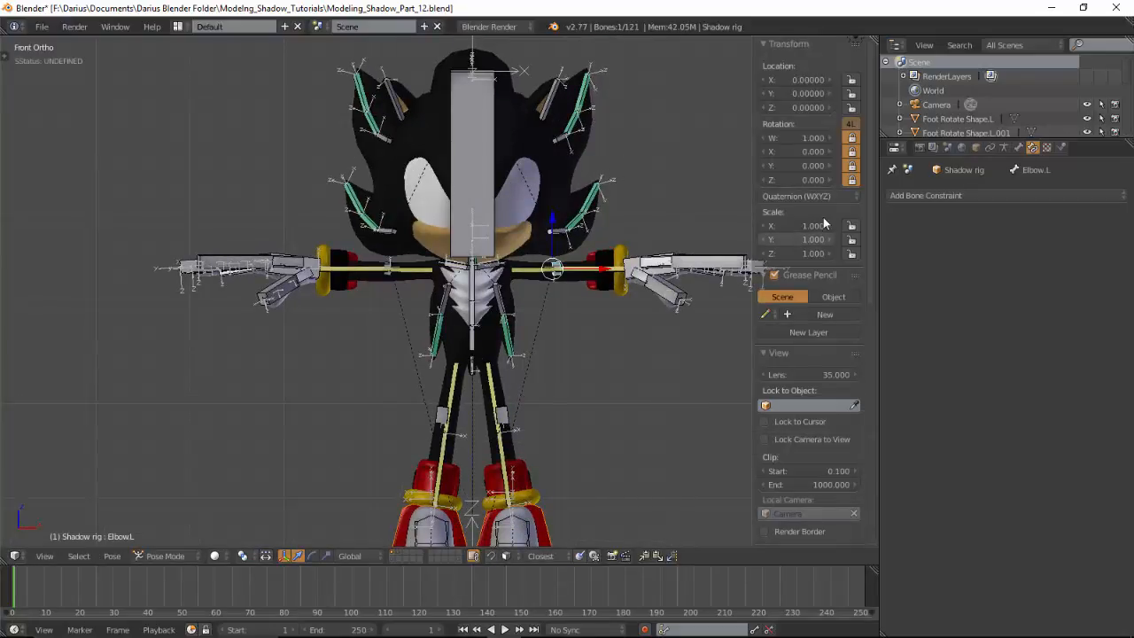
scroll(596, 290, down, 3)
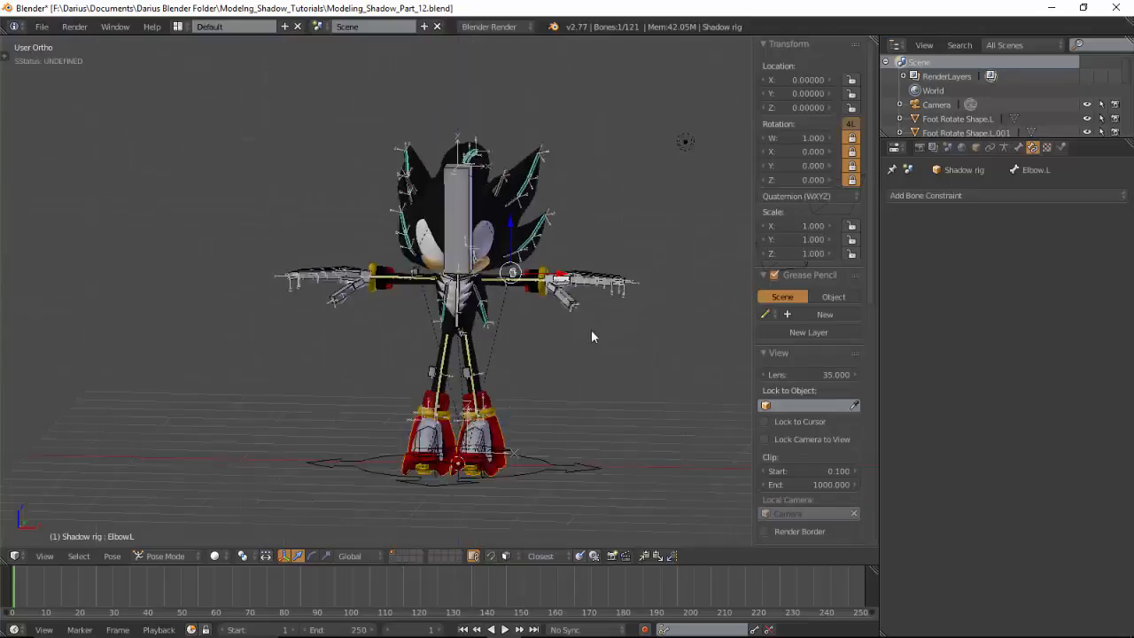
middle_drag(591, 329, 604, 387)
scroll(604, 387, up, 5)
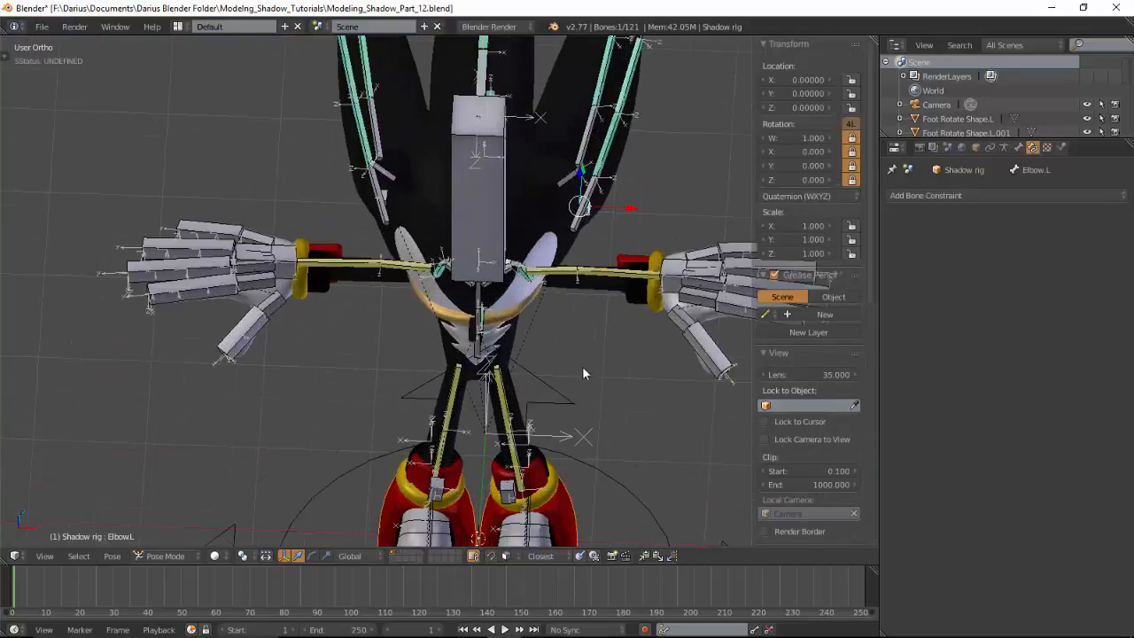
right_click(665, 276)
key(KP_1)
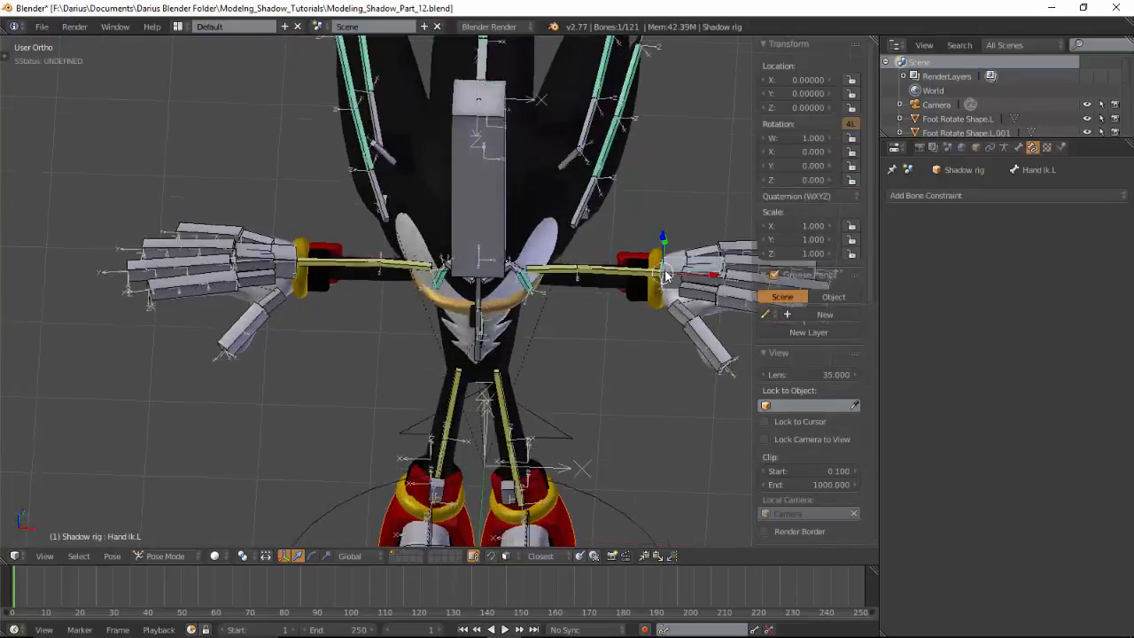
shift+middle_drag(710, 298, 476, 290)
scroll(476, 297, up, 2)
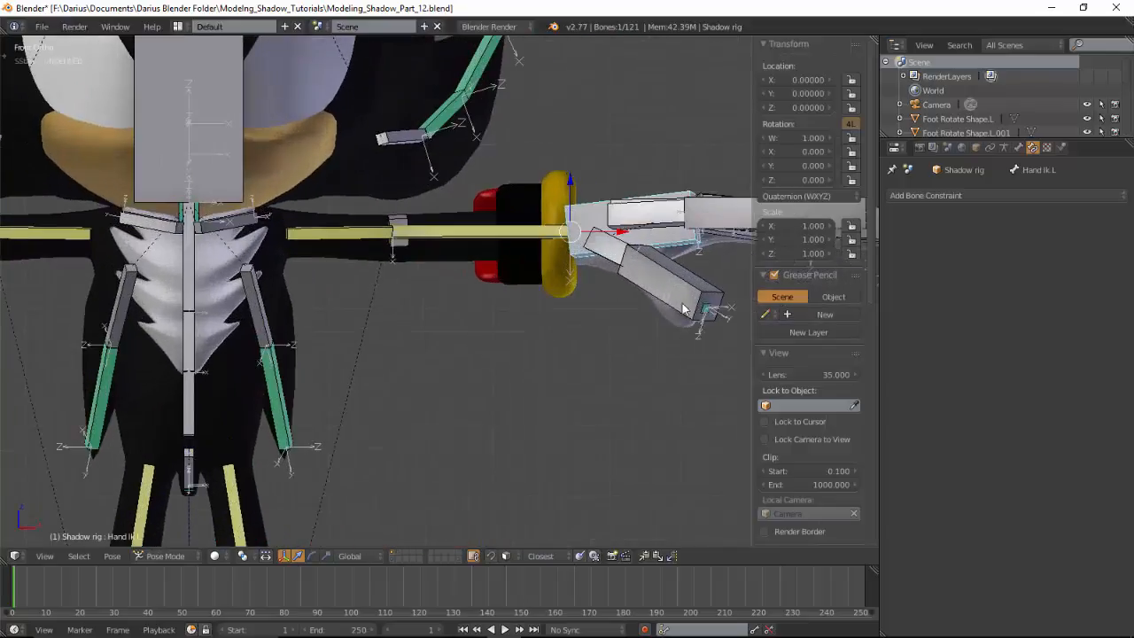
scroll(550, 366, up, 4)
key(r)
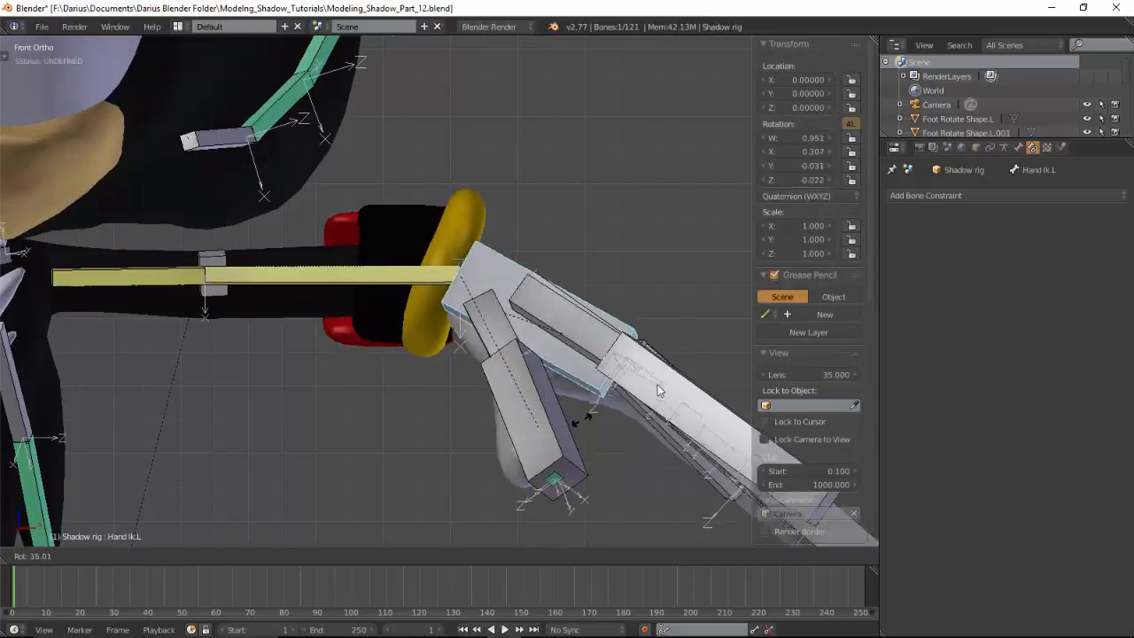
right_click(548, 259)
Put the Torus wrist ring object into Weight Paint mode and show its brush settings
right_click(424, 206)
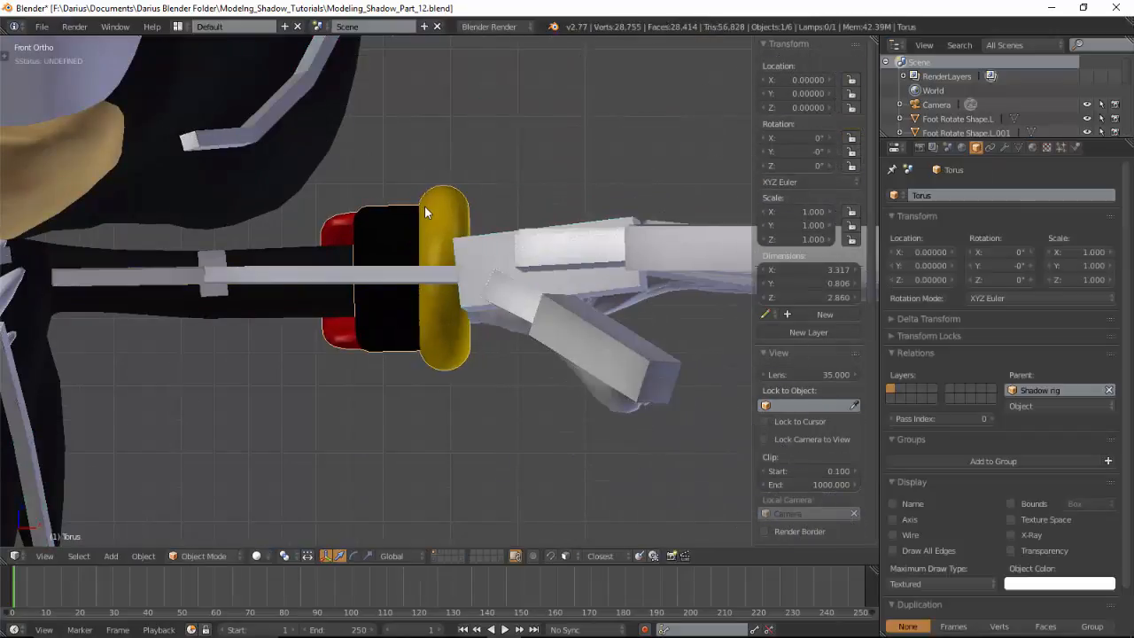
key(ctrl+Tab)
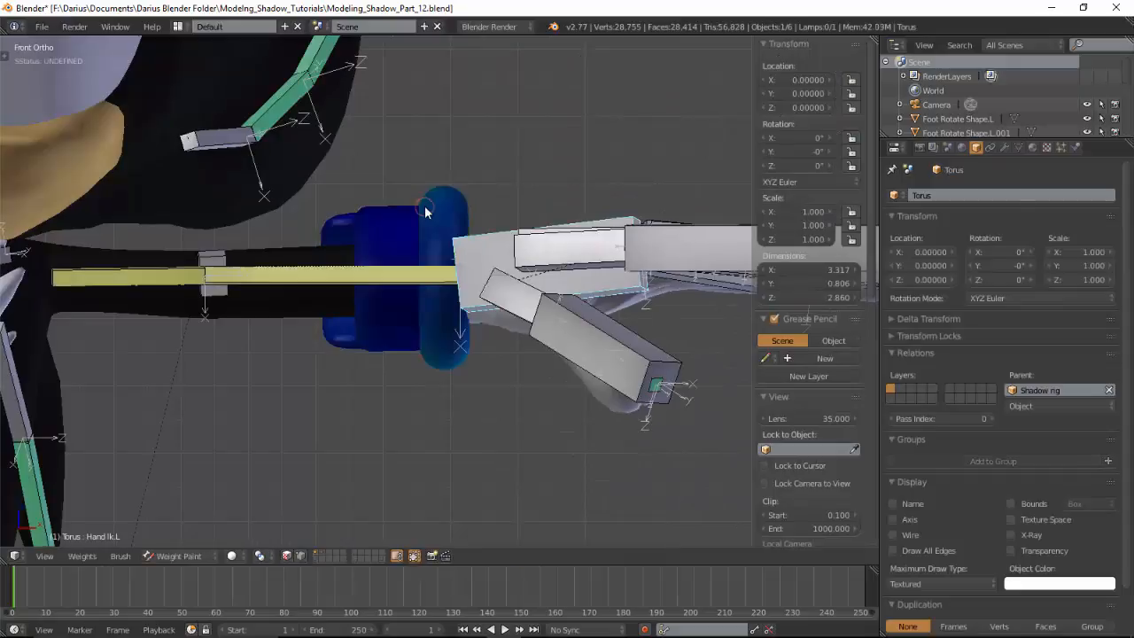
key(t)
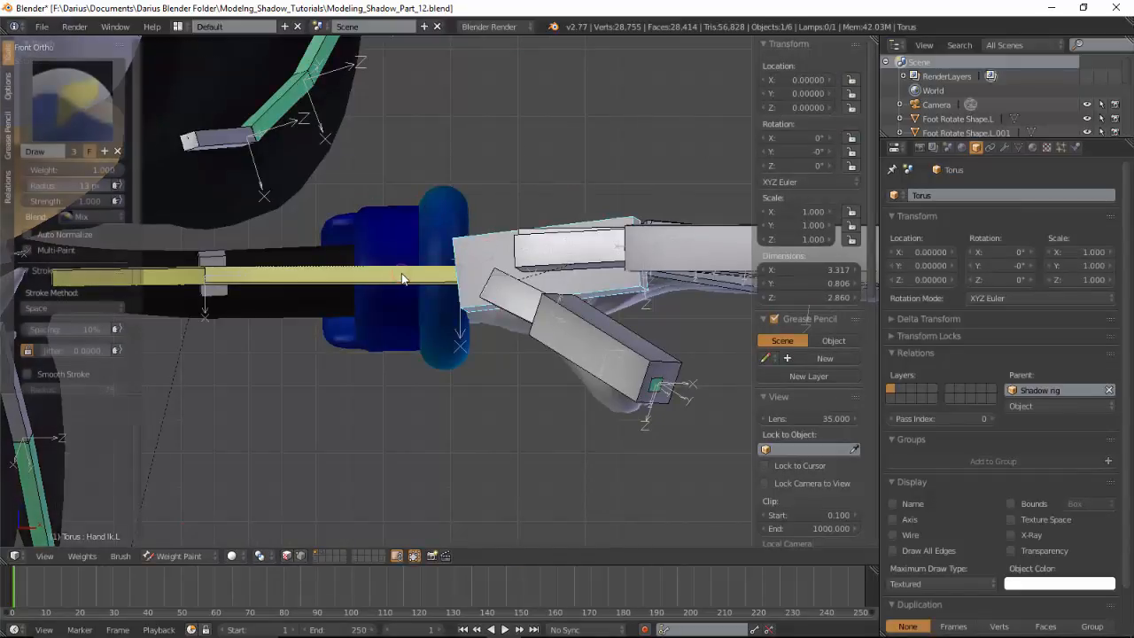
key(ctrl+Up)
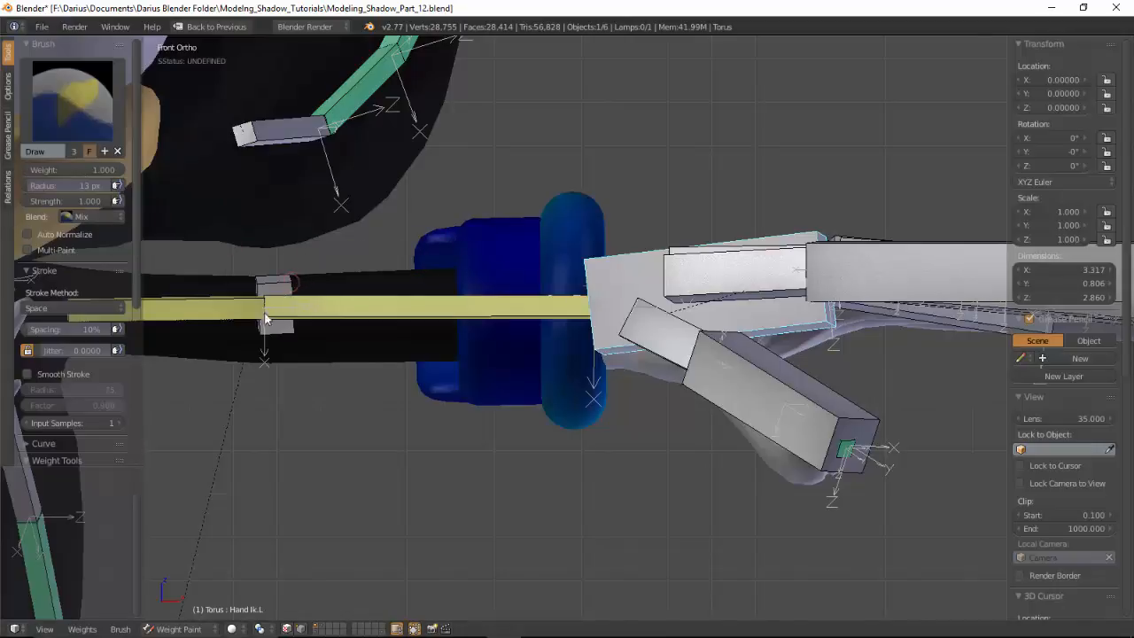
key(ctrl+Up)
Apply the Mirror modifier on the Torus object
click(1005, 147)
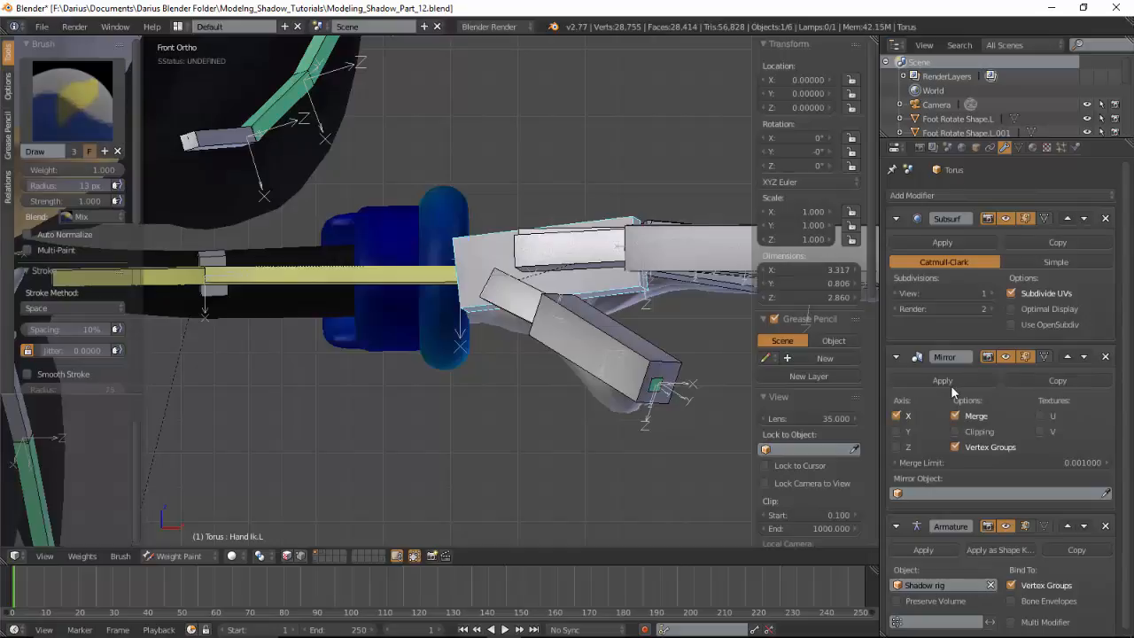
click(954, 412)
click(956, 381)
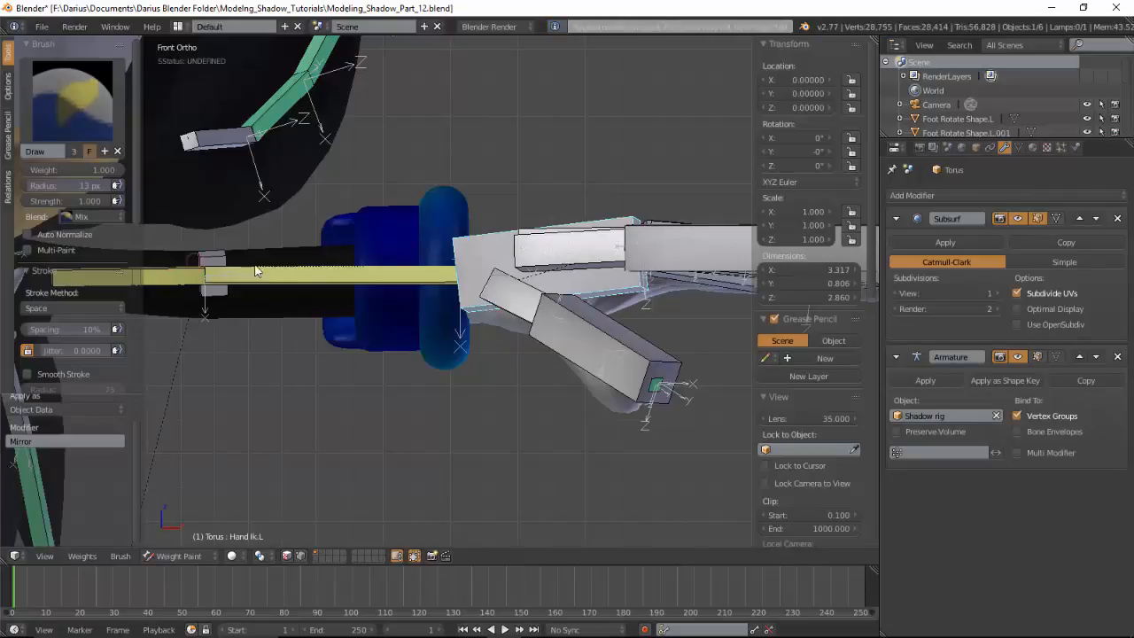
Enable X Mirror and Topology Mirror in the weight painting options for the Torus object
shift+middle_drag(254, 268, 420, 248)
shift+middle_drag(146, 282, 440, 251)
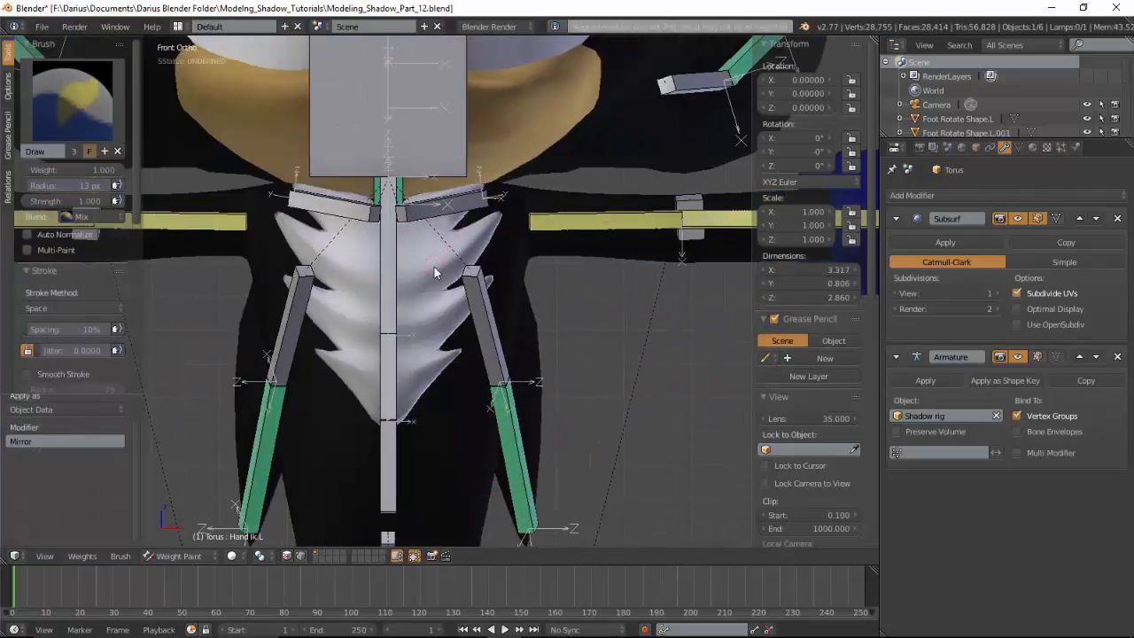
shift+middle_drag(538, 249, 833, 216)
shift+middle_drag(500, 245, 130, 531)
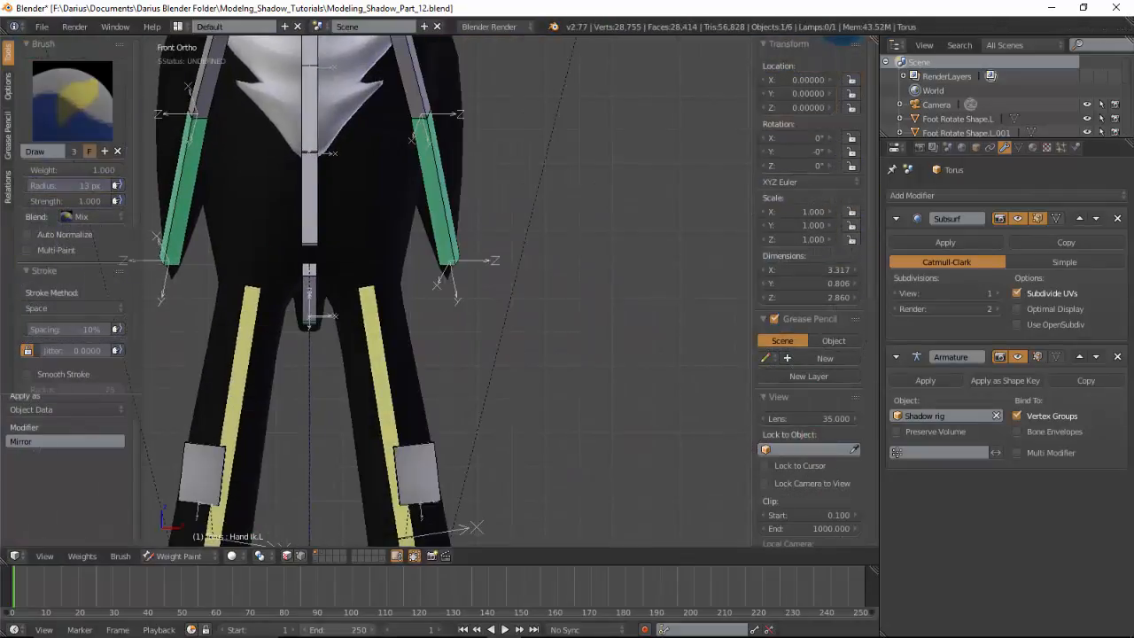
shift+middle_drag(452, 56, 499, 247)
shift+middle_drag(289, 251, 297, 366)
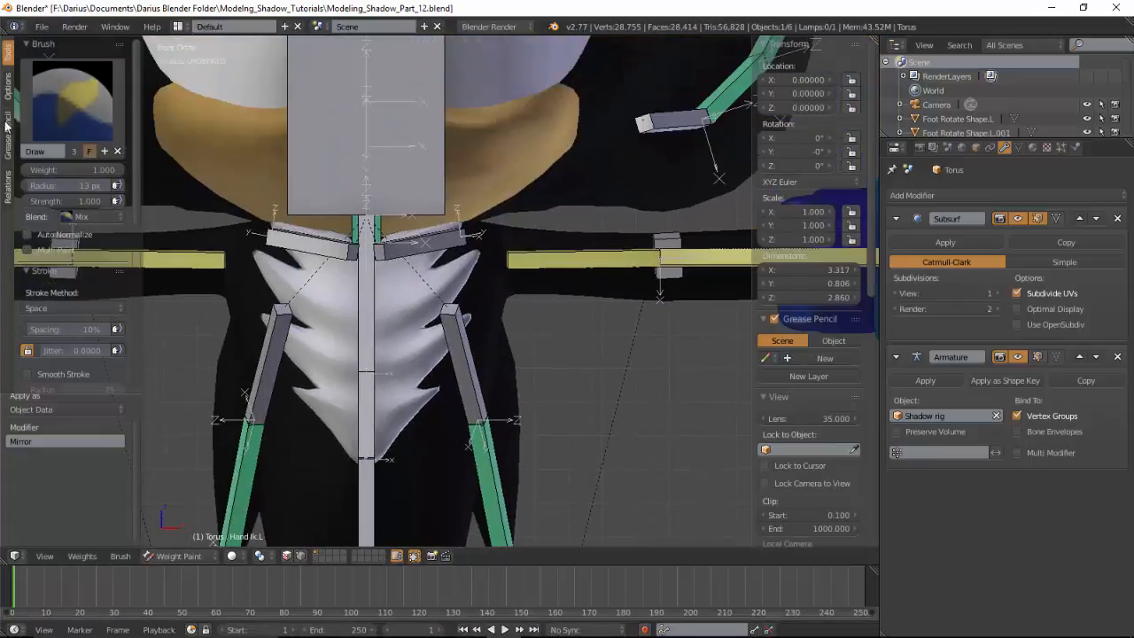
click(8, 86)
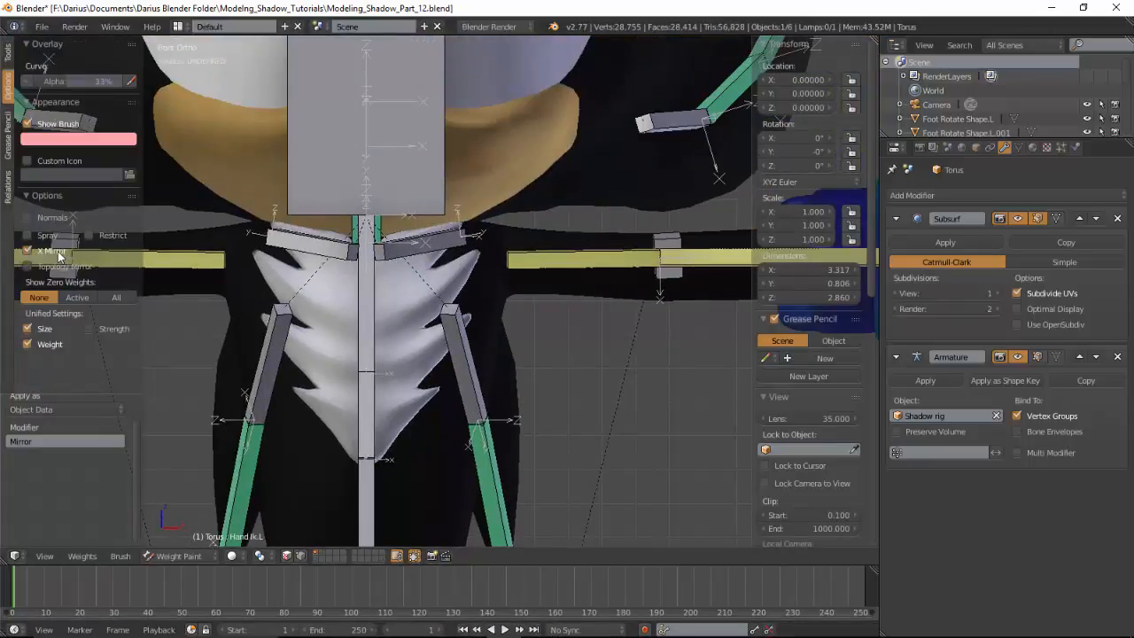
click(57, 251)
shift+middle_drag(565, 245, 405, 260)
scroll(526, 281, down, 6)
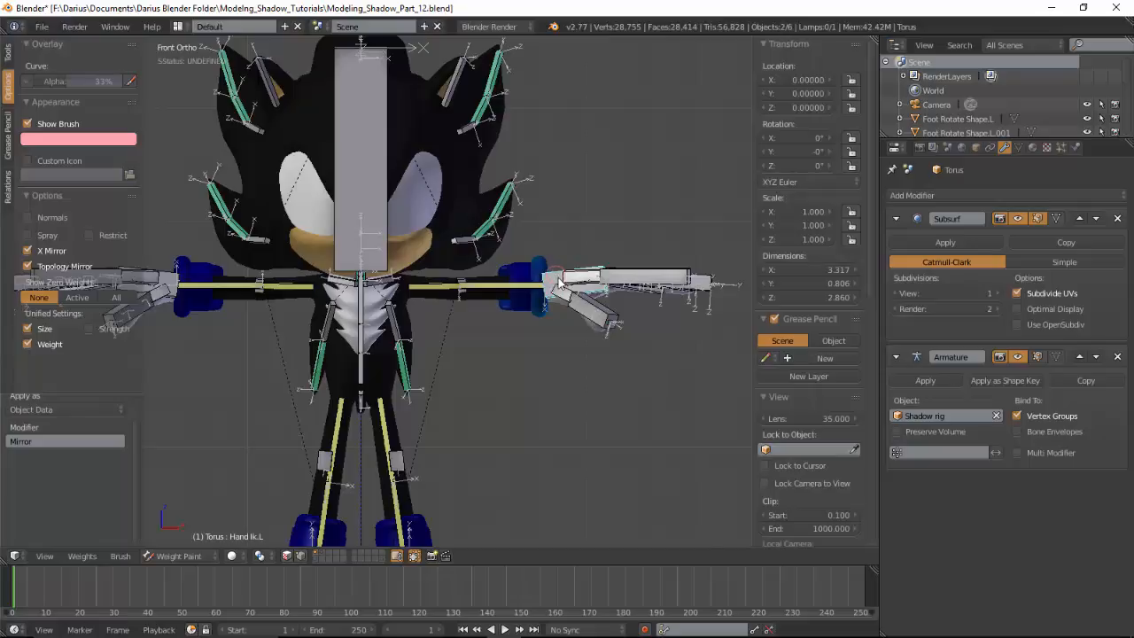
Display the model in wireframe and examine the Torus weights for the hand.L and Hand Ik.L bones
key(z)
scroll(558, 280, up, 7)
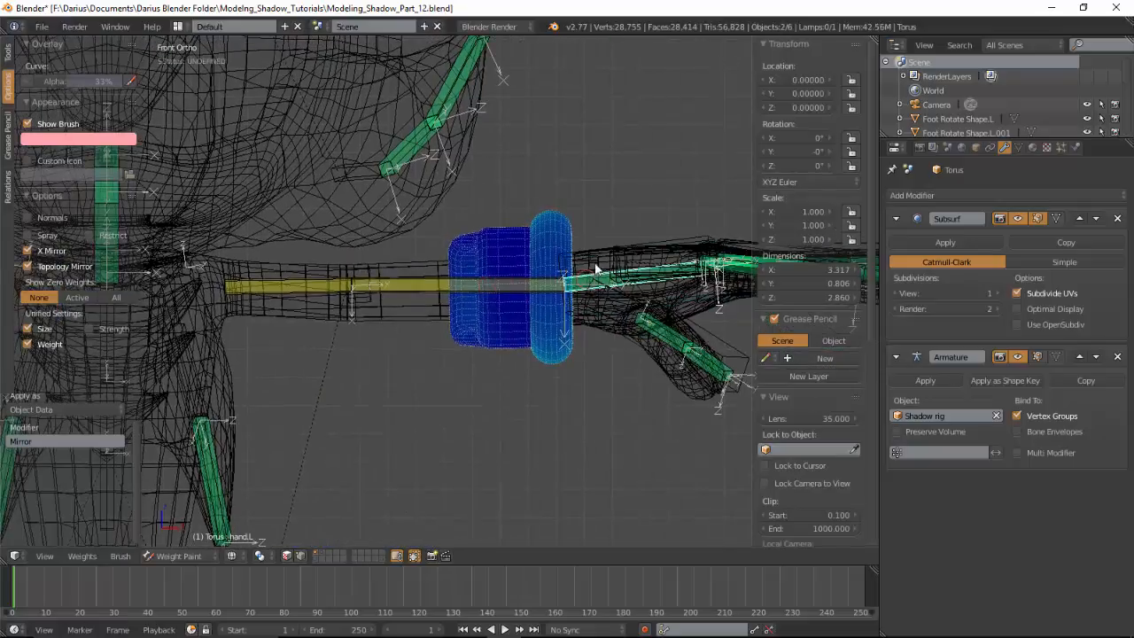
scroll(584, 266, down, 3)
right_click(539, 268)
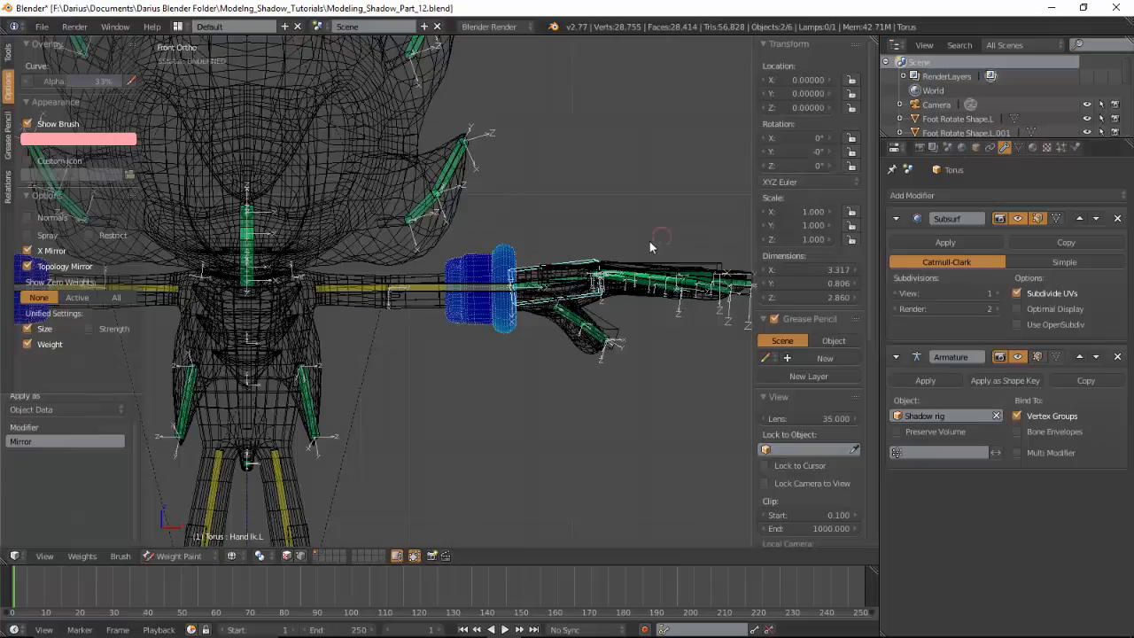
key(ctrl+Tab)
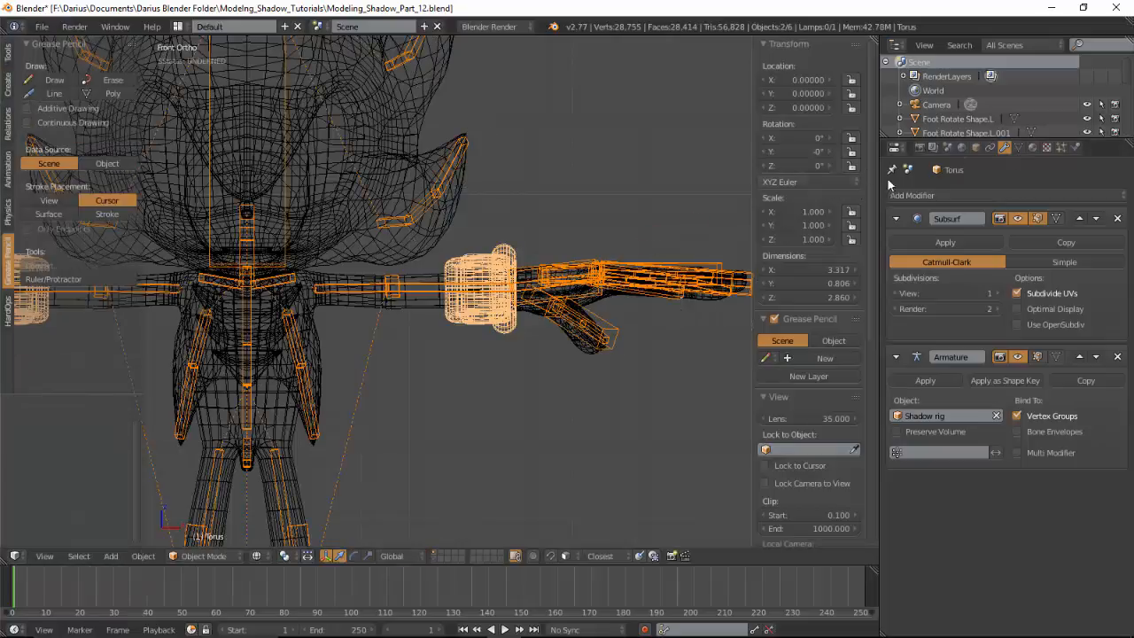
Examine the bone properties of Hand Ik.L, Hand Ik.R and hand.L in Pose Mode, comparing their Deform settings
right_click(525, 270)
key(ctrl+Tab)
scroll(951, 532, down, 1)
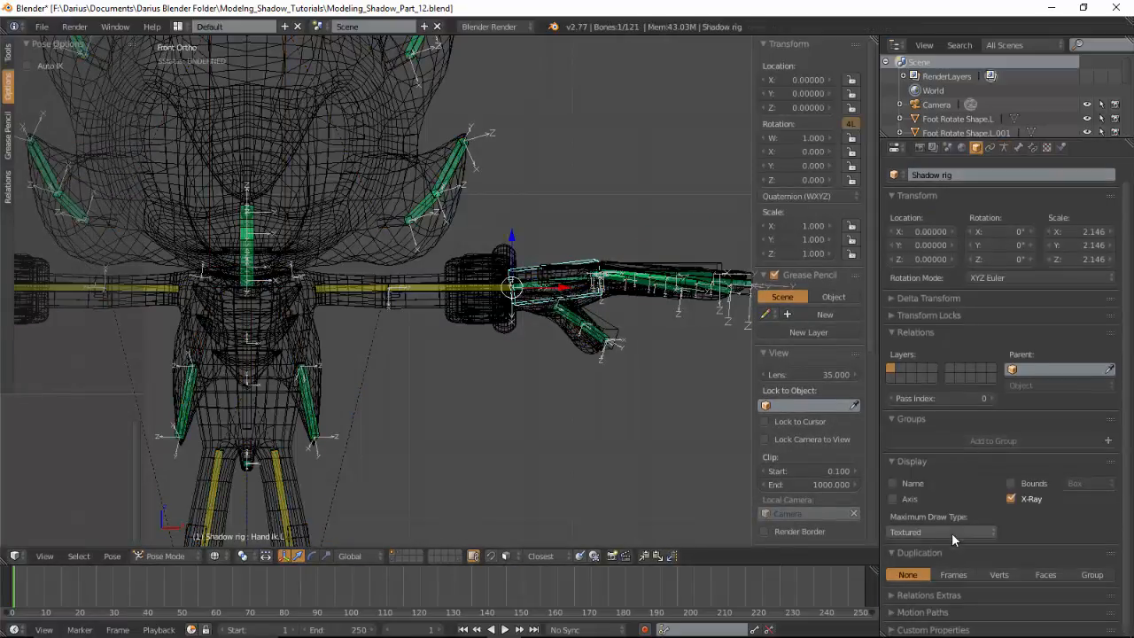
click(1017, 147)
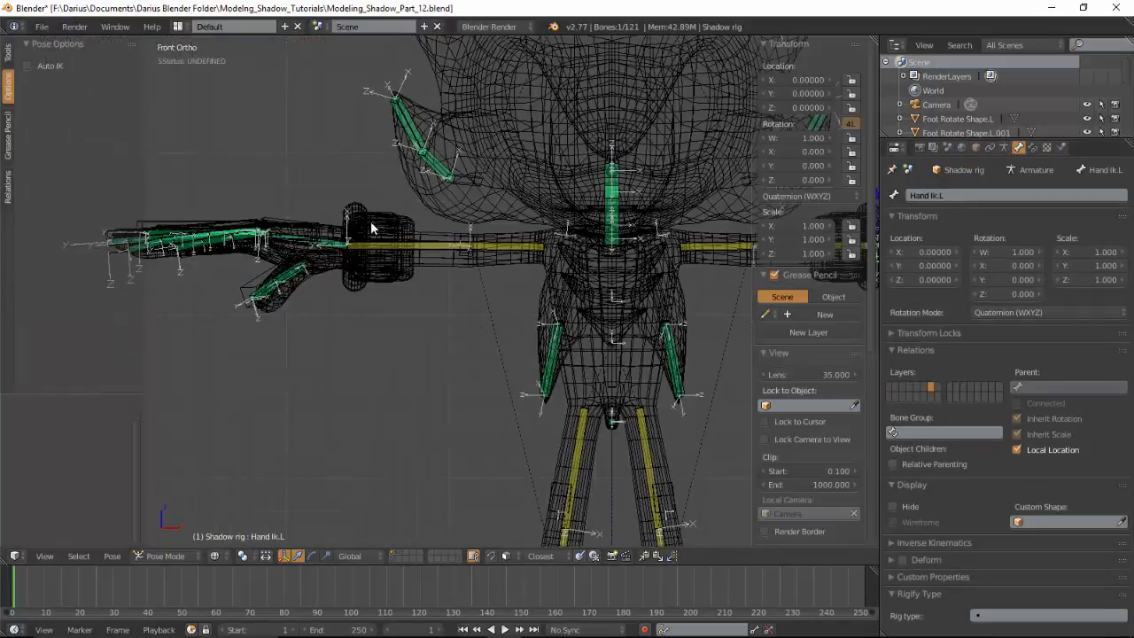
right_click(317, 234)
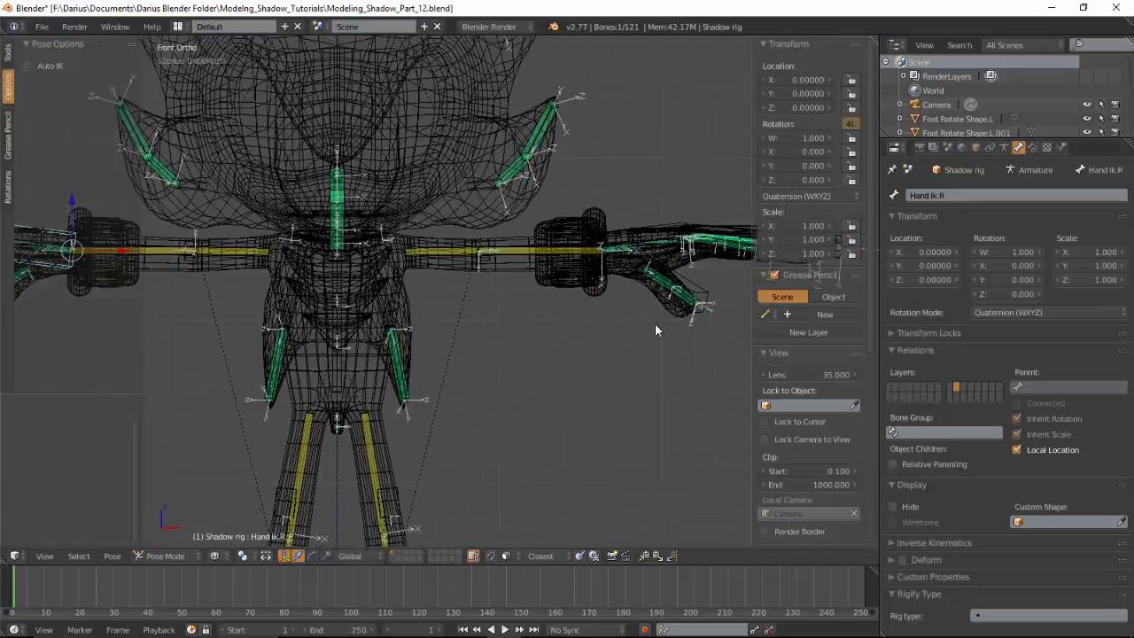
scroll(654, 323, up, 4)
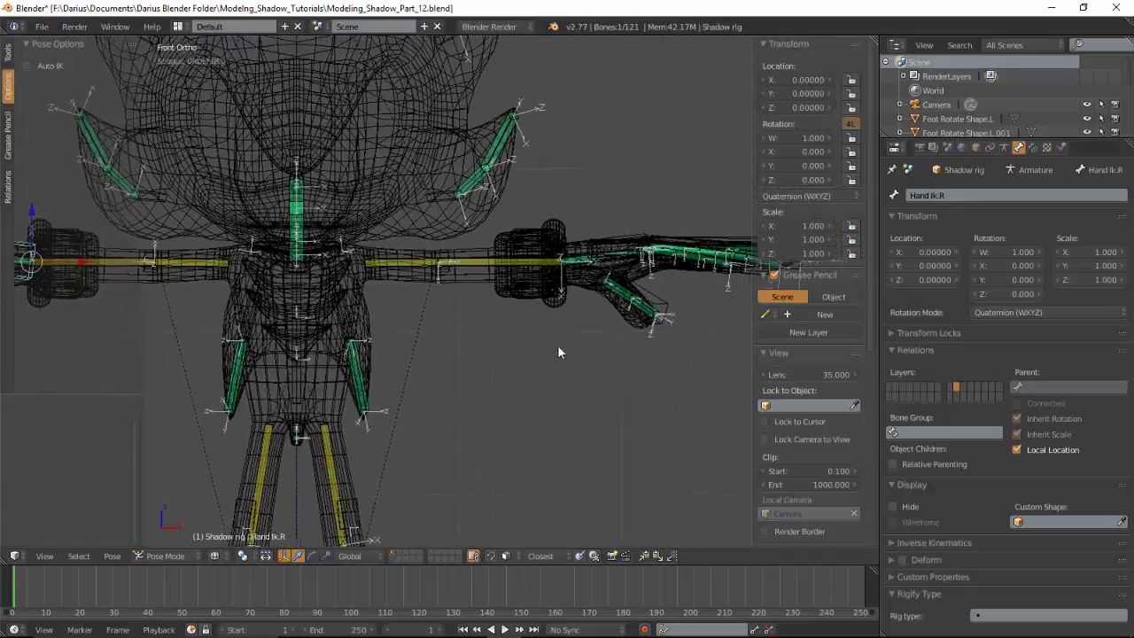
right_click(527, 307)
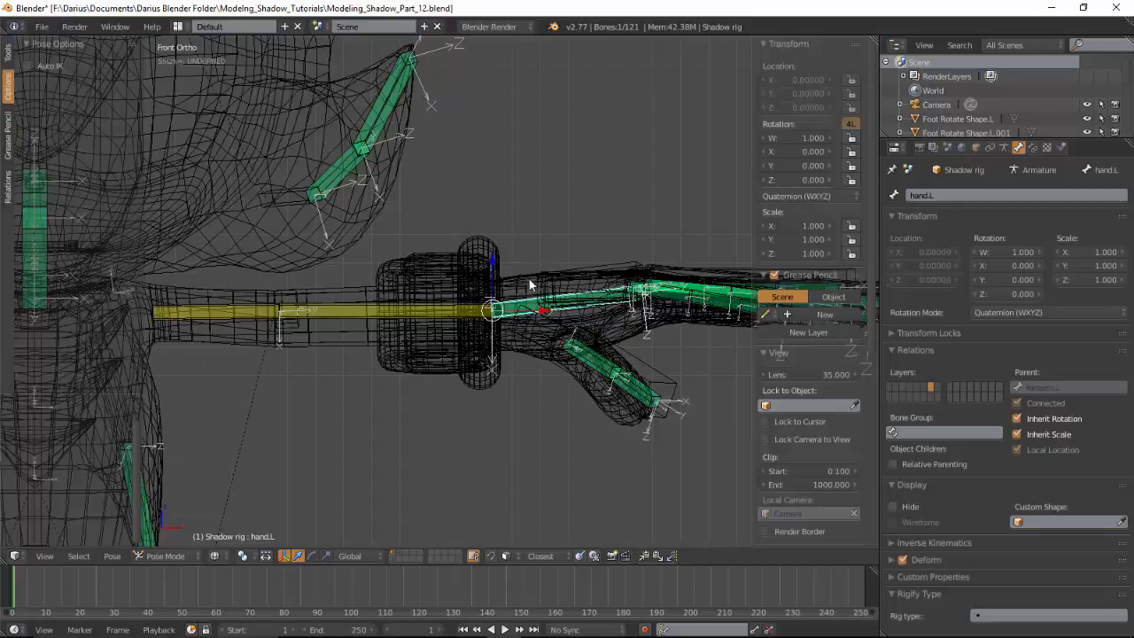
right_click(525, 281)
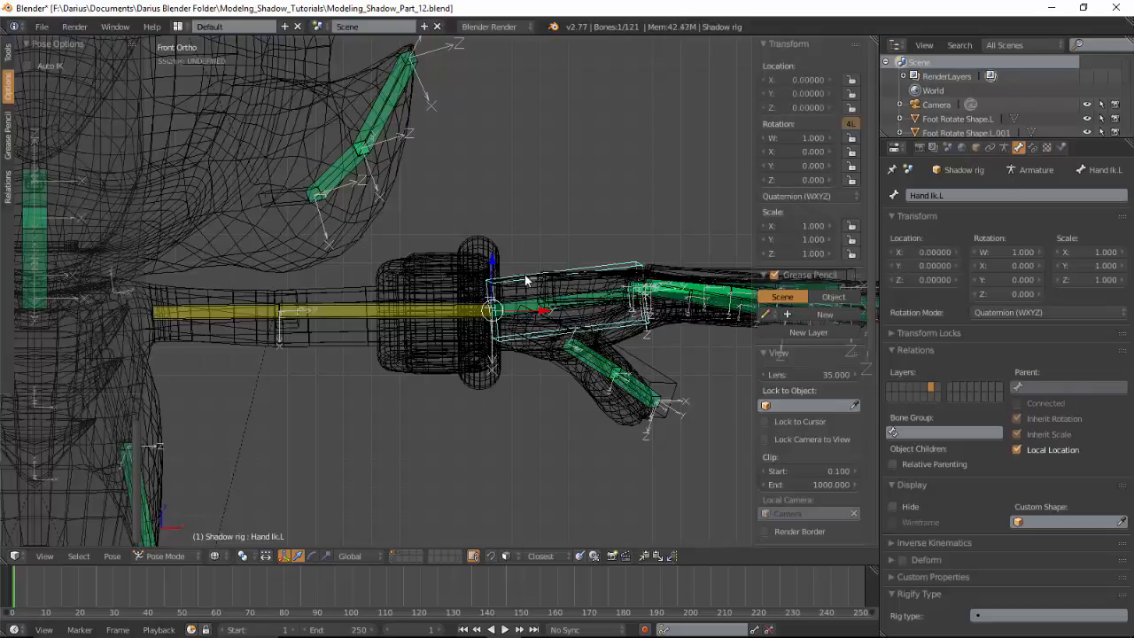
Clear the parent of the Cube body mesh and parent it to the Shadow rig again with automatic weights
right_click(370, 282)
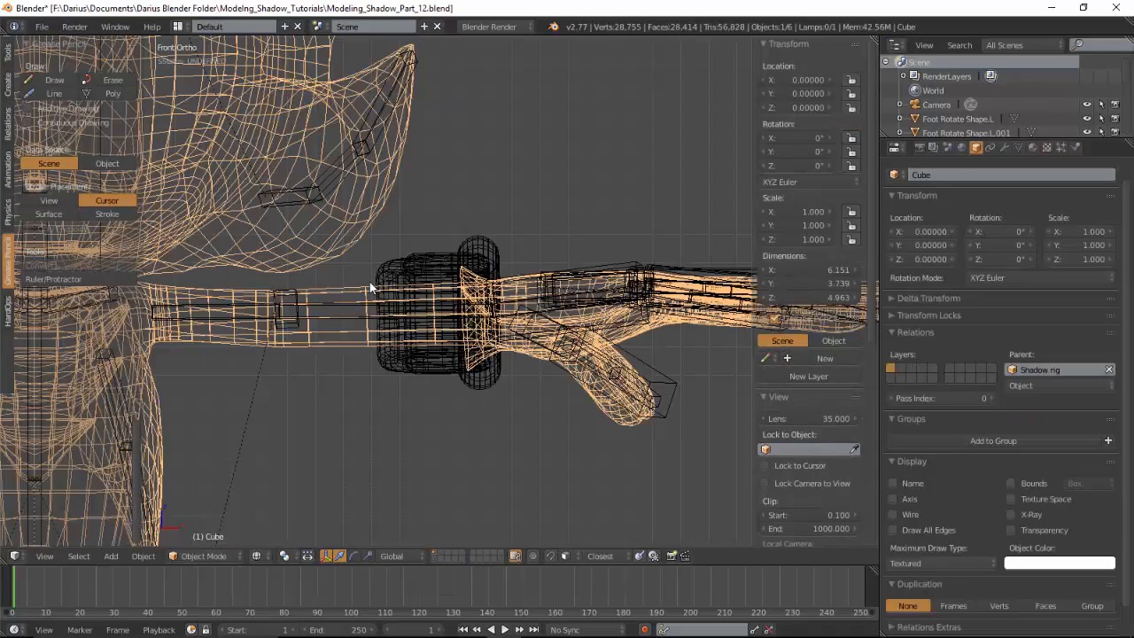
key(alt+p)
click(369, 282)
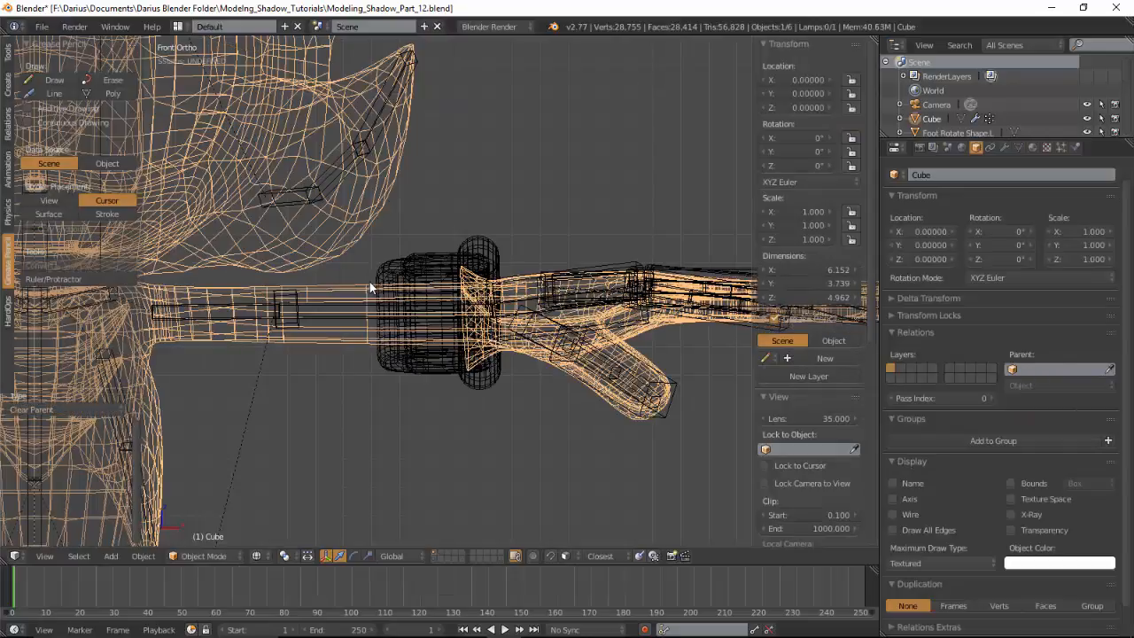
shift+right_click(545, 331)
key(ctrl+p)
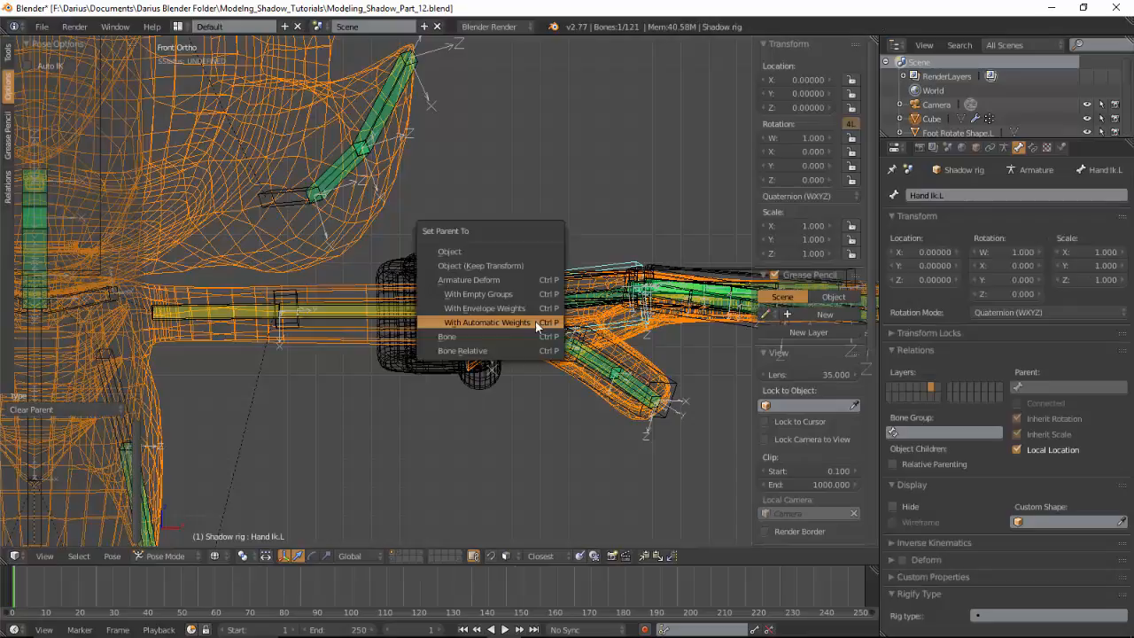
click(534, 325)
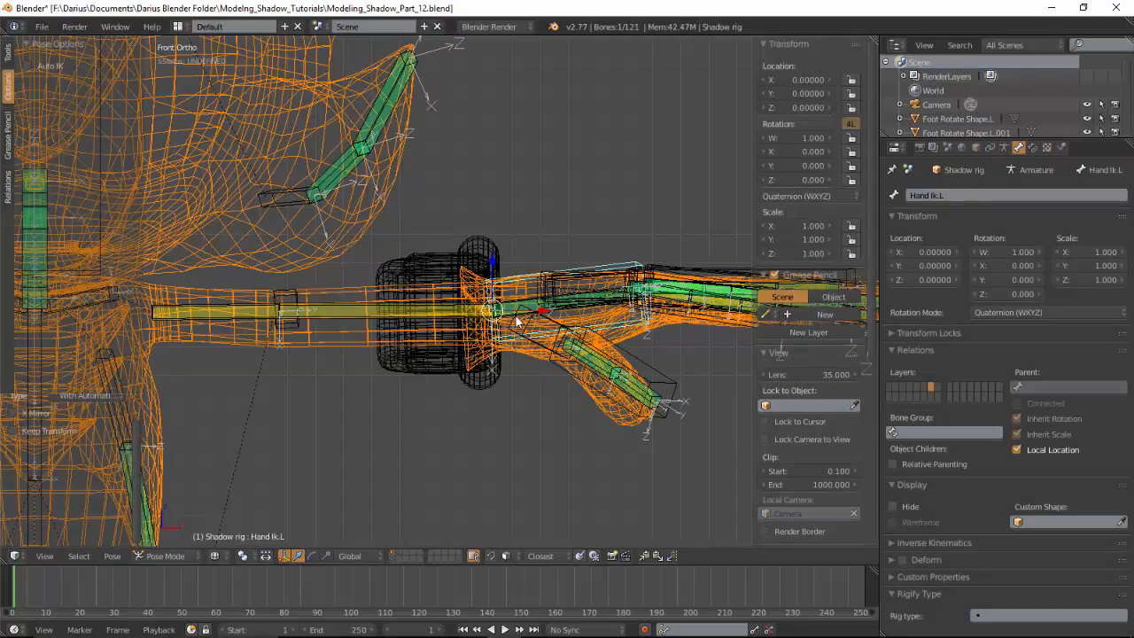
Test-rotate the Hand Ik.L bone in wireframe view to check how the glove and wrist ring deform, cancelling the rotation
scroll(477, 337, down, 2)
key(z)
scroll(476, 346, down, 5)
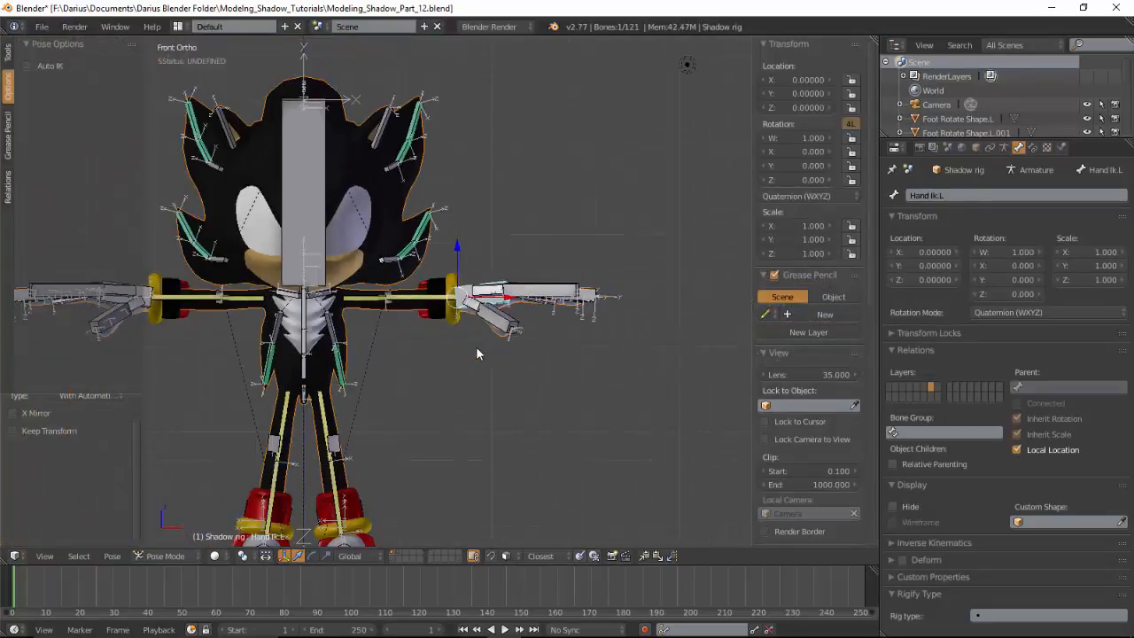
mouse_move(476, 347)
middle_down()
mouse_move(430, 364)
mouse_move(455, 357)
mouse_move(328, 315)
mouse_move(528, 321)
middle_up()
scroll(511, 314, up, 5)
scroll(510, 315, up, 1)
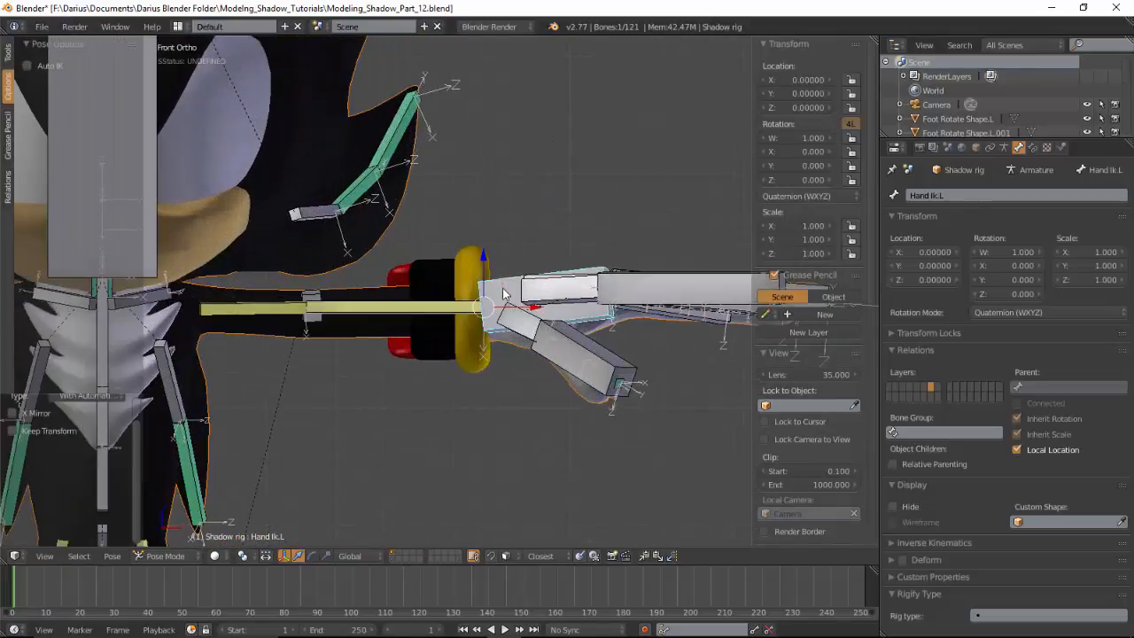
key(z)
key(r)
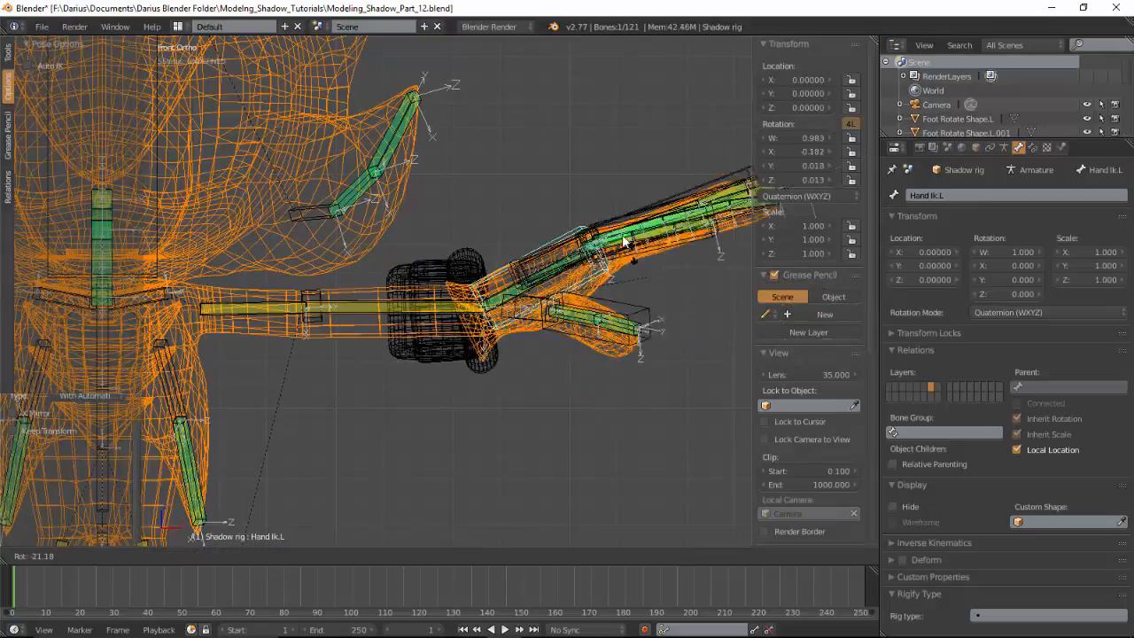
right_click(511, 286)
Put the Torus wrist ring object back into Weight Paint mode and select the hand.L bone
right_click(471, 266)
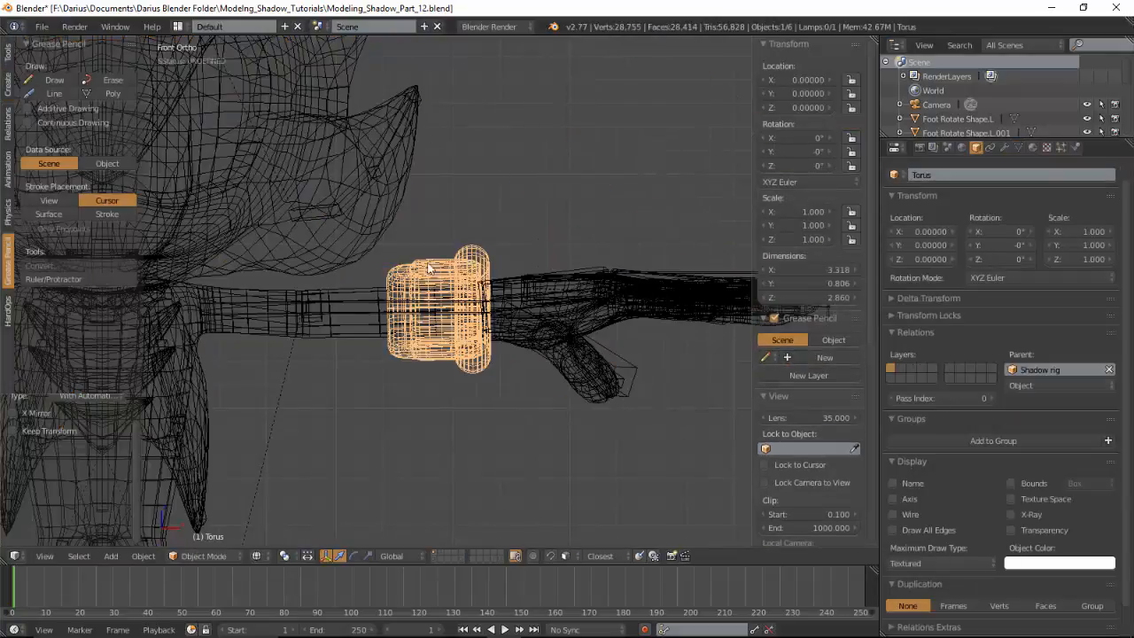
key(ctrl+Tab)
scroll(524, 329, up, 2)
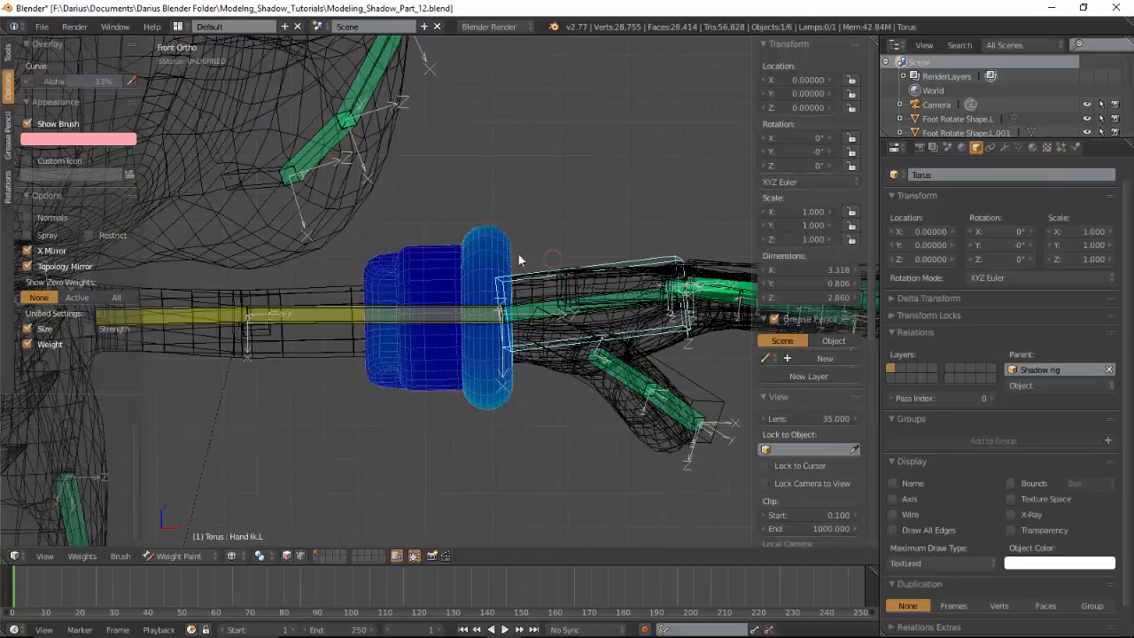
right_click(551, 304)
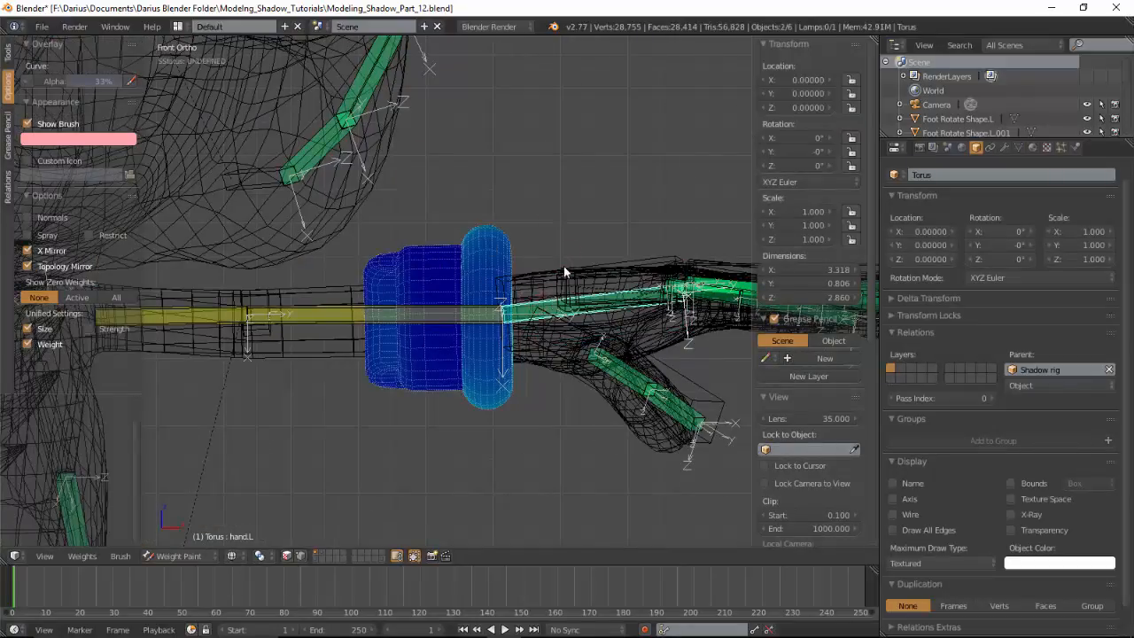
Choose the Subtract brush for weight painting and turn off limiting to visible geometry
click(7, 51)
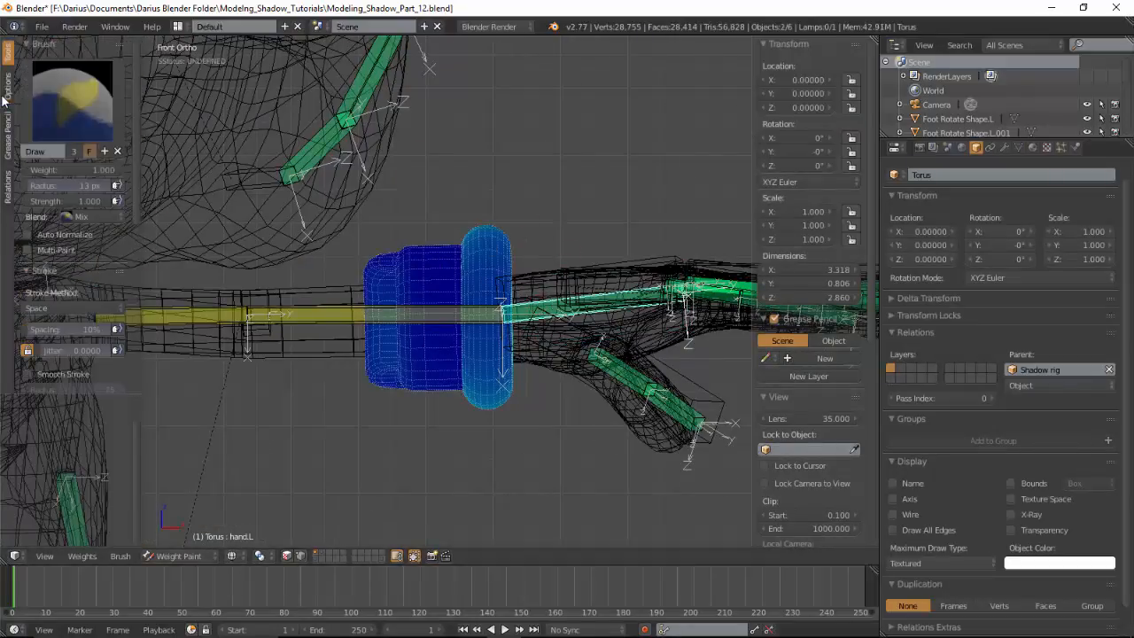
click(105, 124)
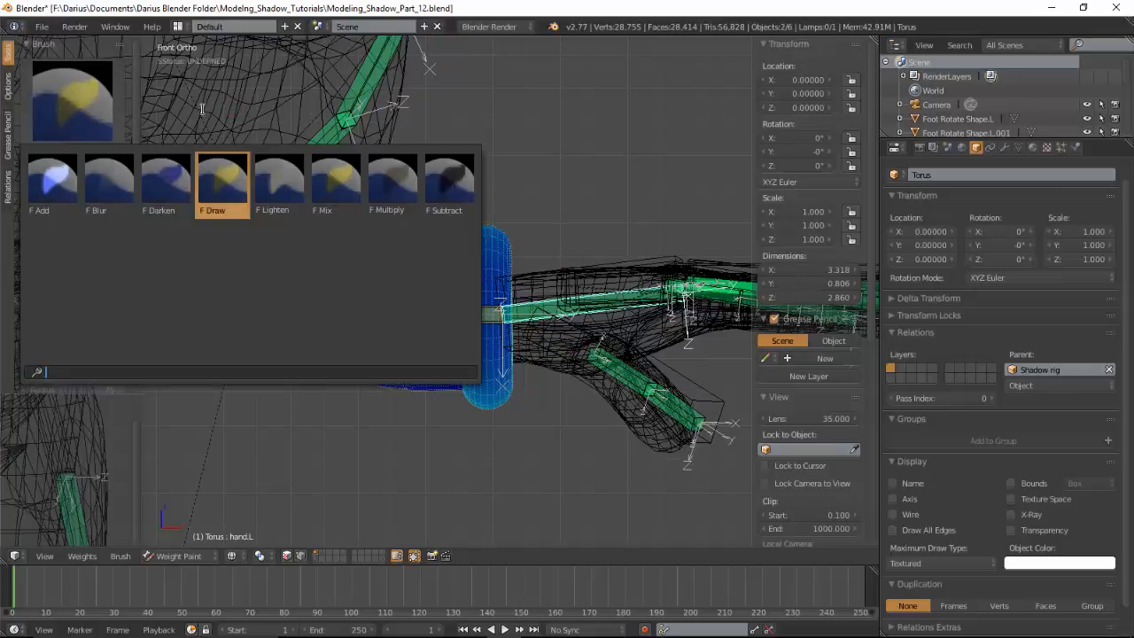
click(445, 186)
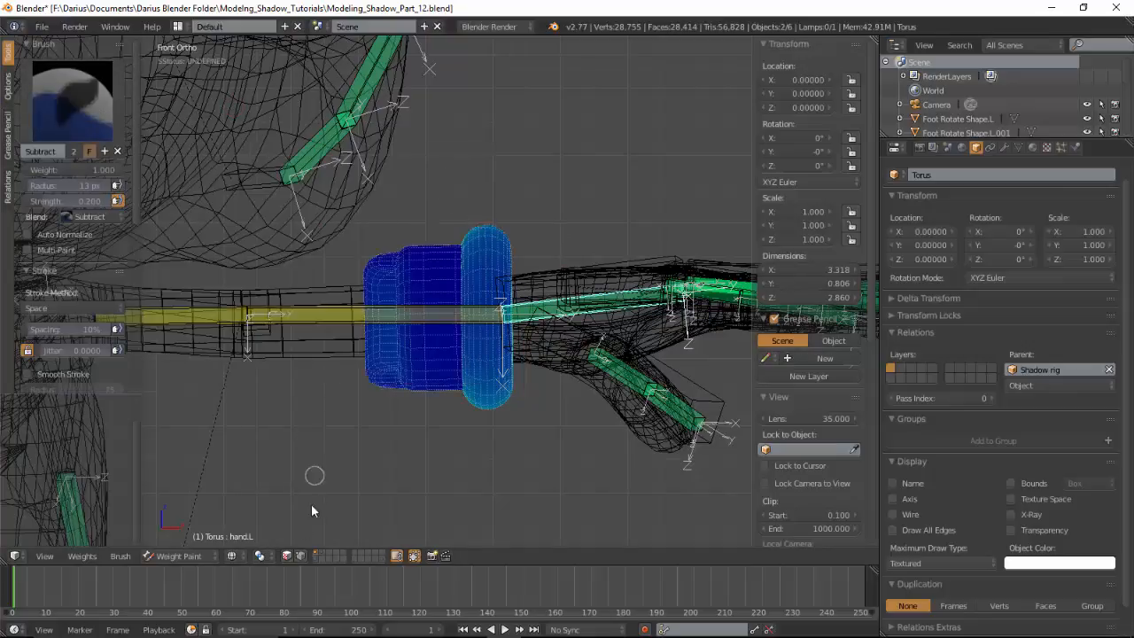
click(420, 557)
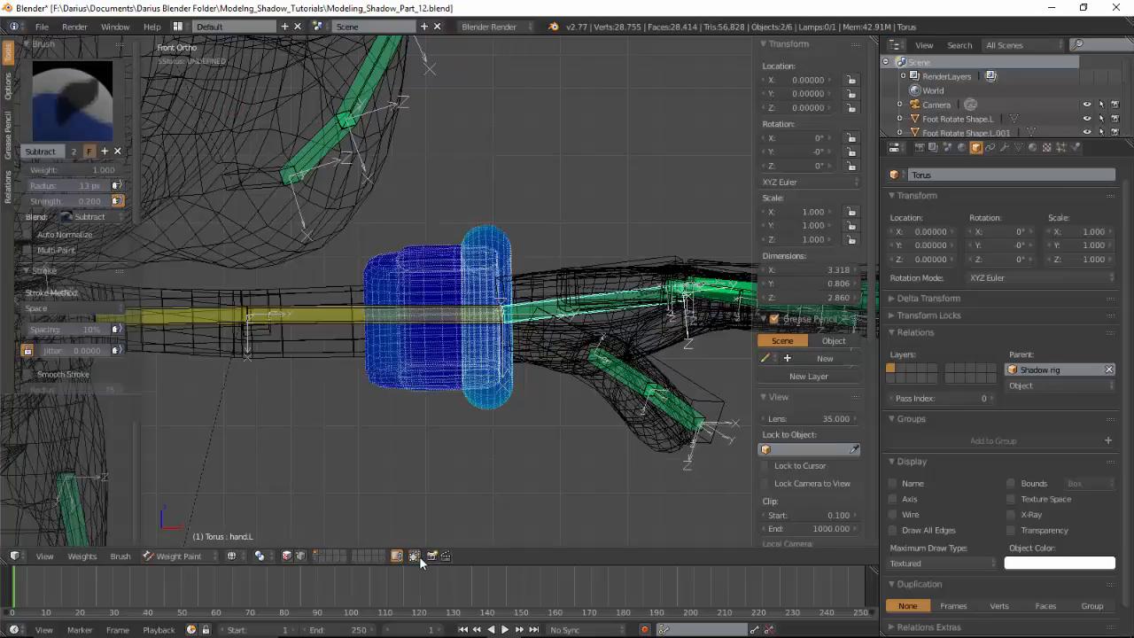
Enlarge the brush radius to 107 px and subtract the hand.L weight from the character's left wrist ring
key(f)
click(565, 278)
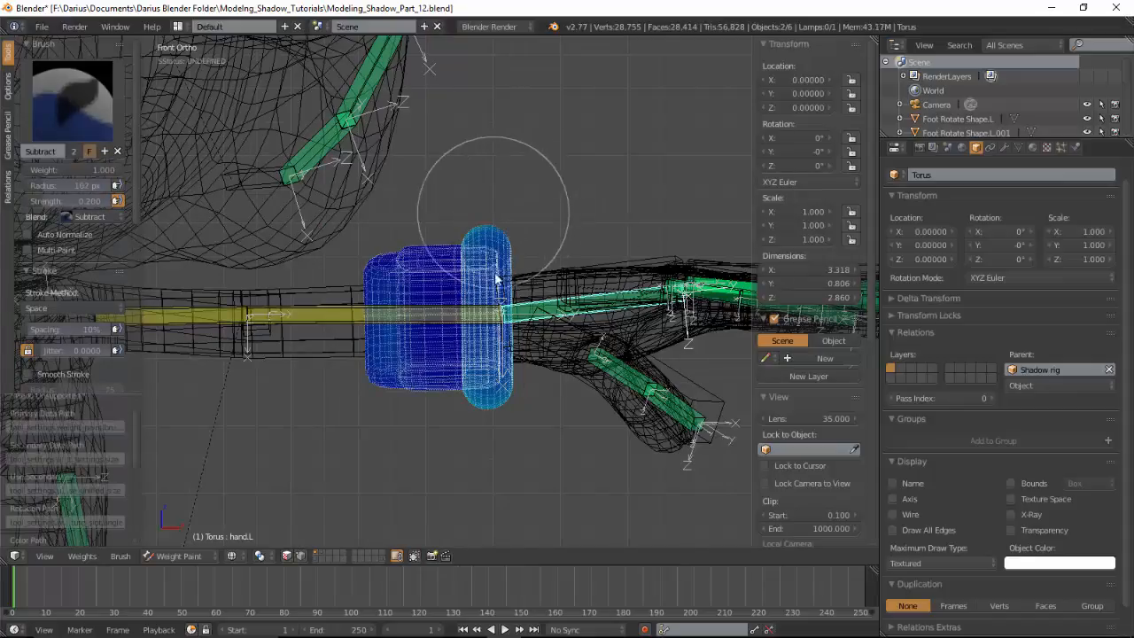
drag(496, 210, 504, 375)
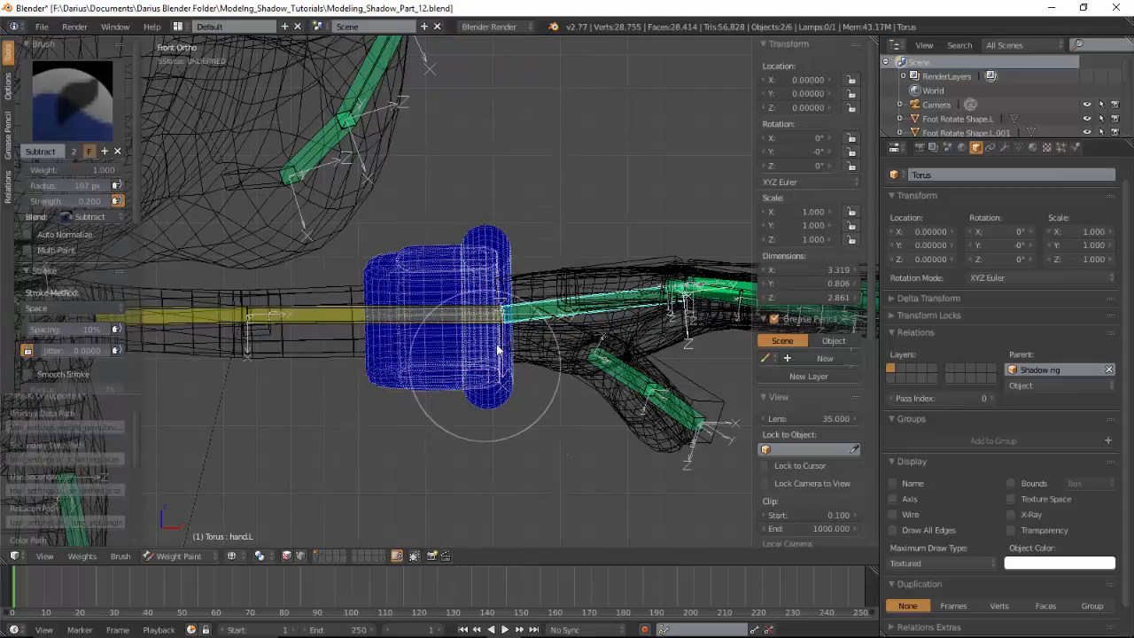
Select the hand.R bone and subtract its weight from the character's right wrist ring
scroll(386, 354, down, 5)
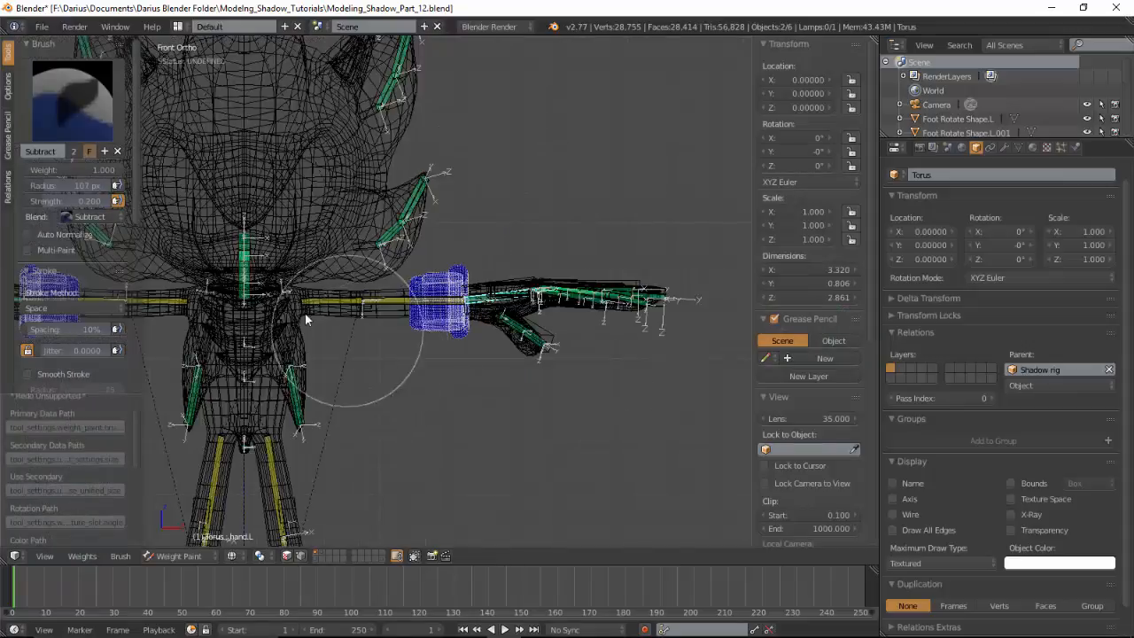
shift+middle_drag(204, 319, 420, 278)
scroll(419, 278, up, 4)
right_click(262, 195)
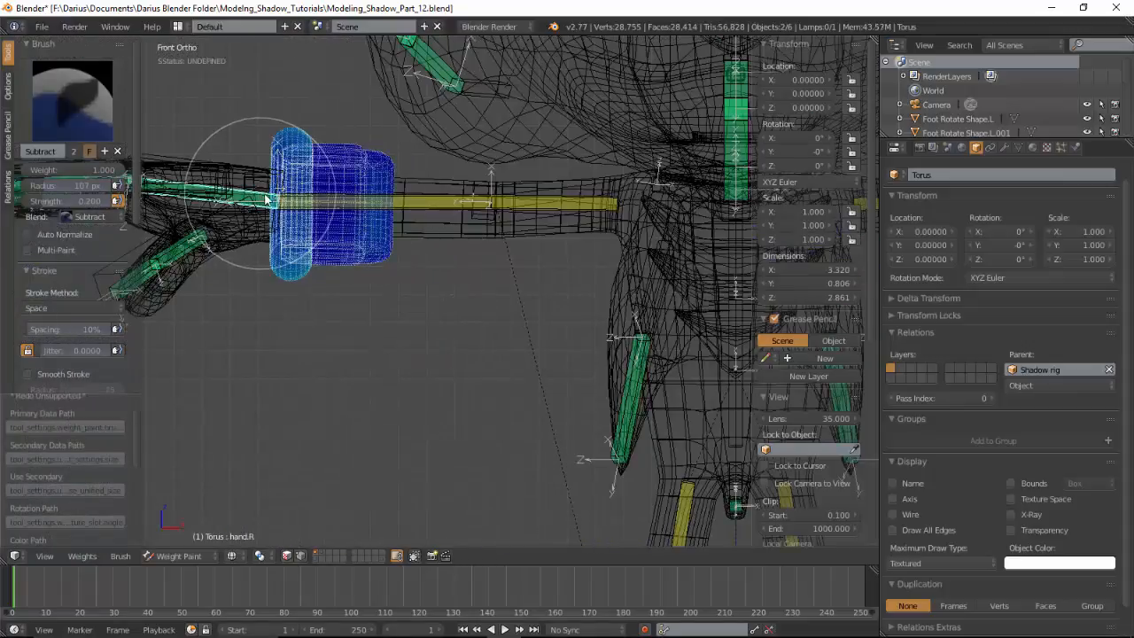
drag(296, 120, 380, 115)
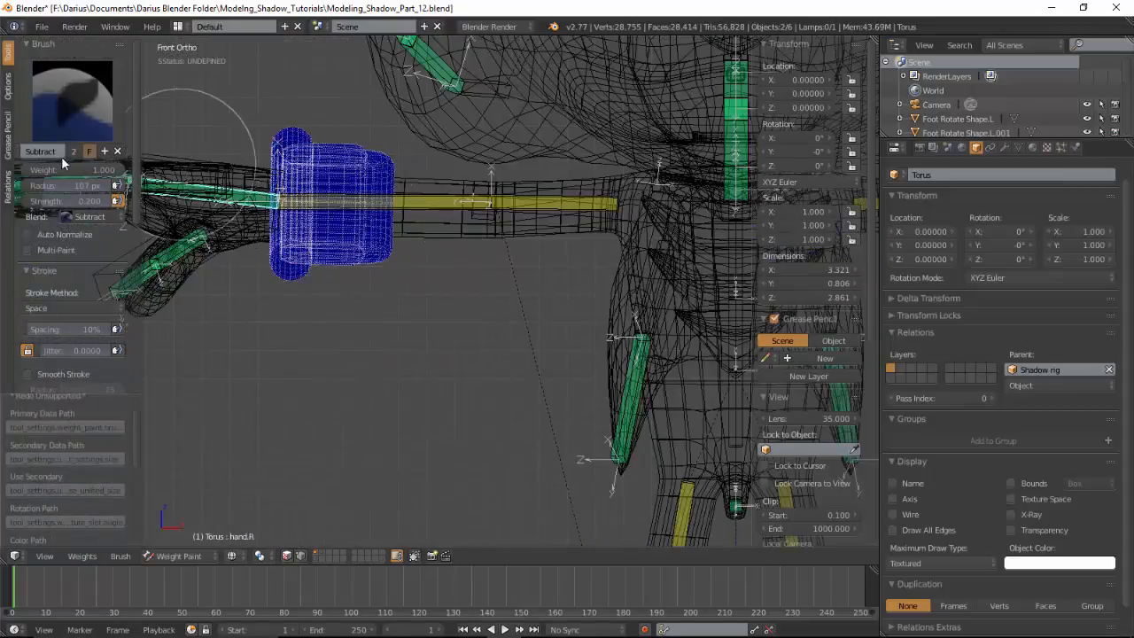
Turn off Topology Mirror in the weight painting options, leaving X Mirror enabled
click(8, 89)
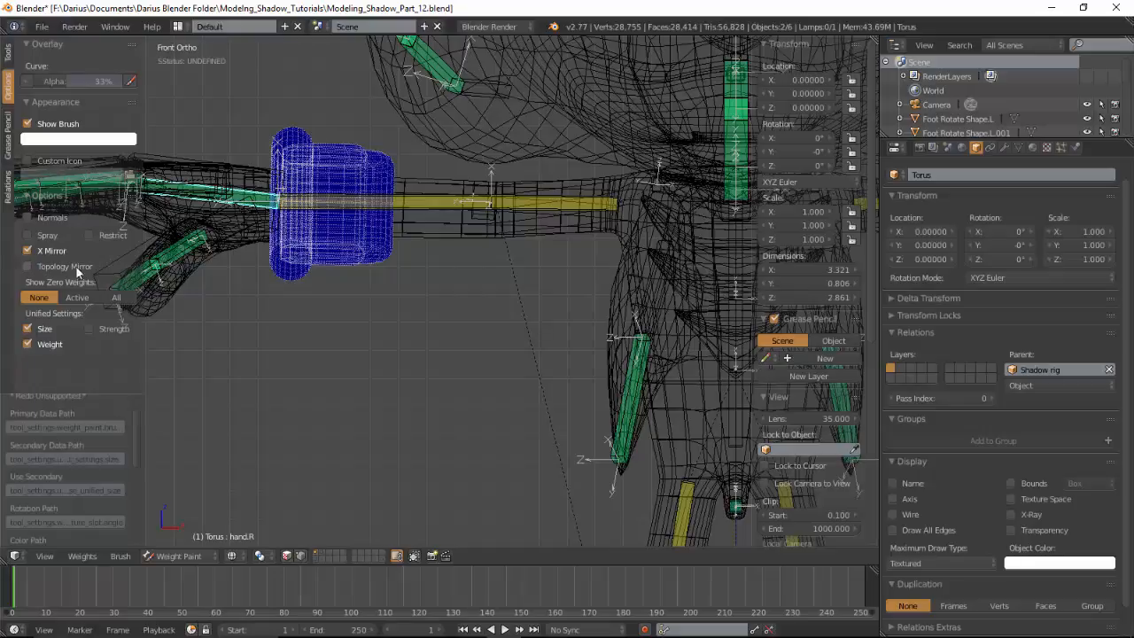
scroll(227, 236, down, 3)
shift+middle_drag(579, 245, 304, 248)
shift+middle_drag(477, 263, 339, 314)
scroll(466, 324, up, 3)
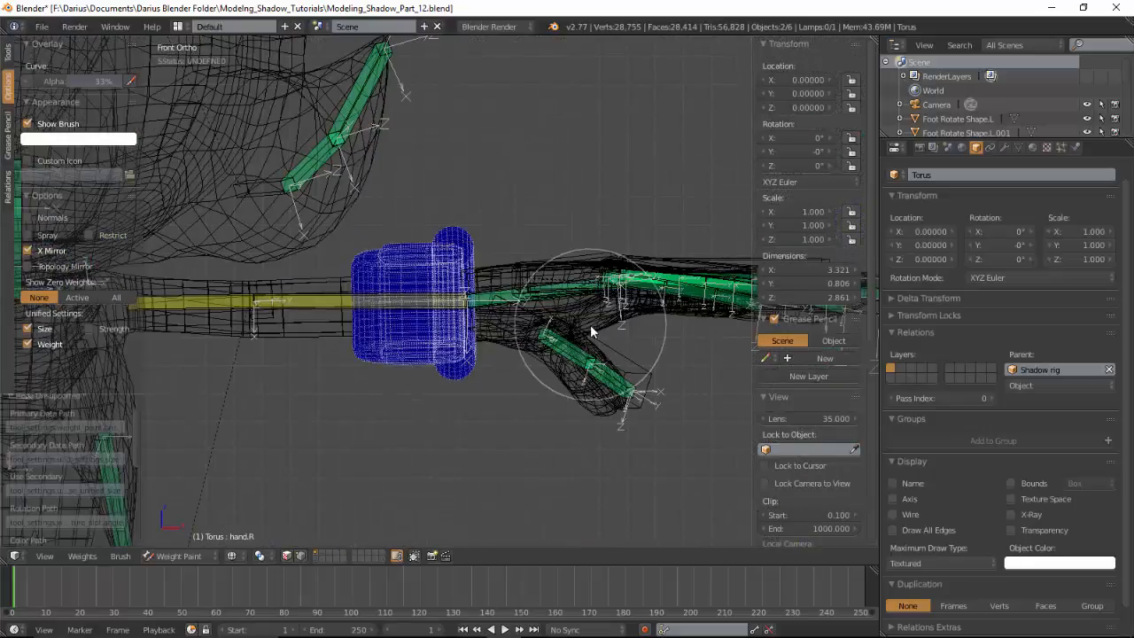
Select the palm.01.L bone and subtract its weight from the left wrist ring
right_click(571, 353)
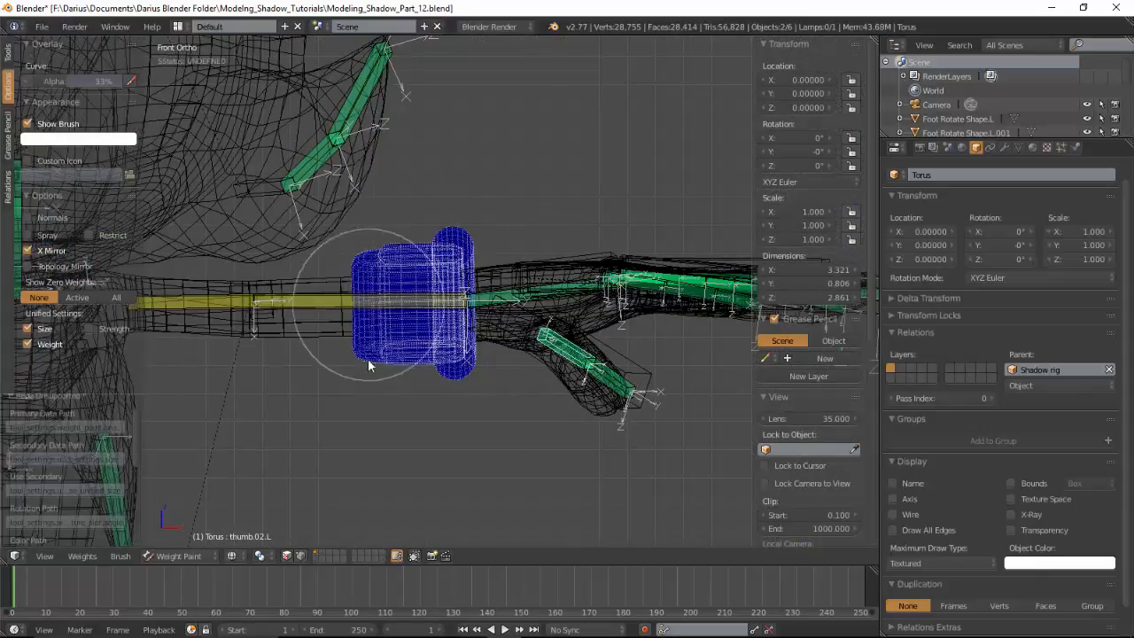
middle_drag(369, 366, 571, 355)
right_click(571, 354)
drag(457, 217, 455, 399)
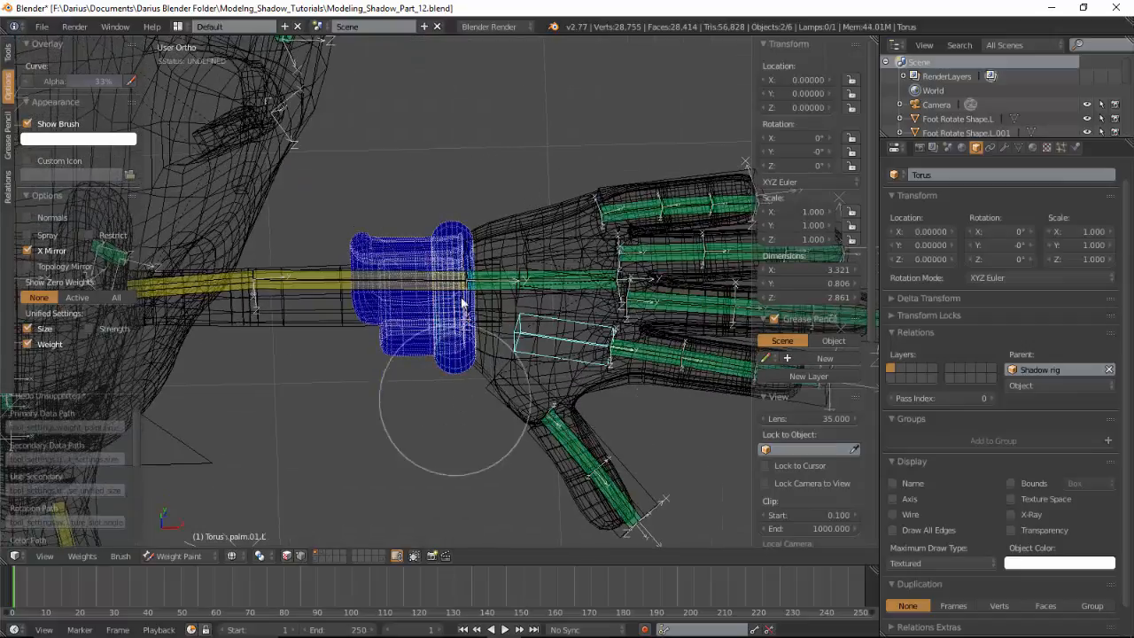
key(ctrl+Tab)
right_click(532, 300)
right_click(552, 284)
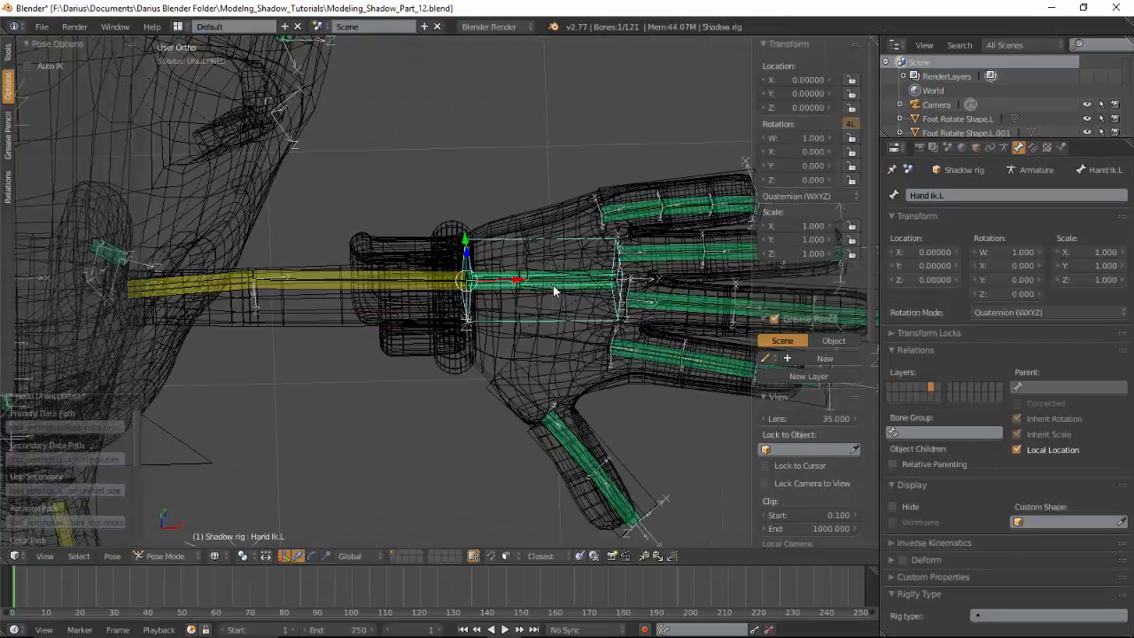
right_click(459, 241)
right_click(560, 315)
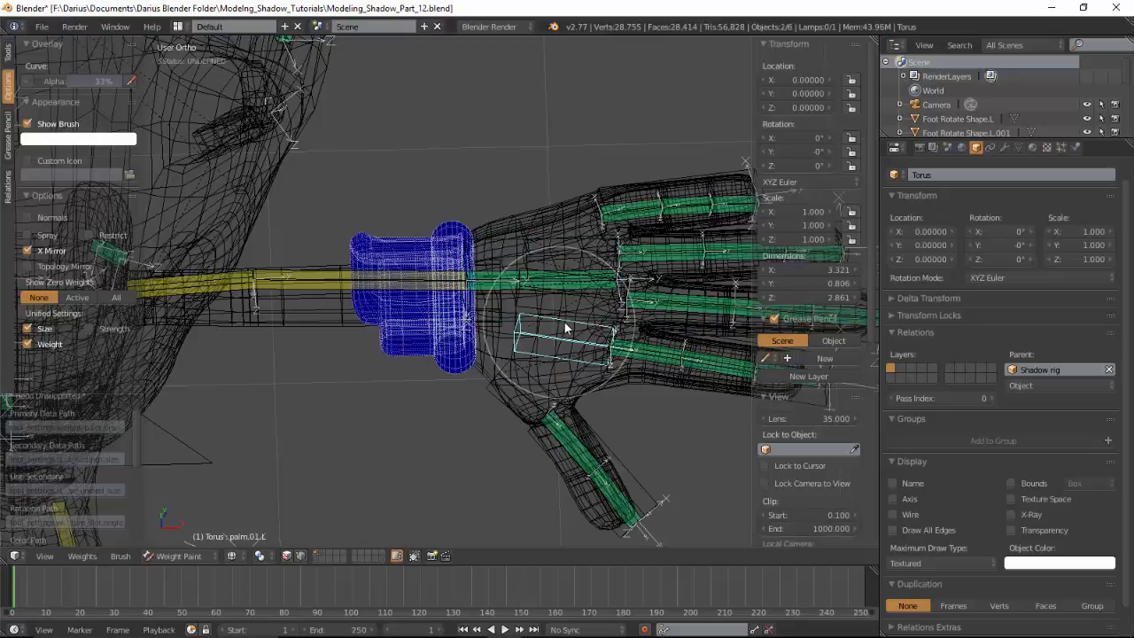
Select palm.02.L, palm.03.L and palm.04.L in turn and subtract each bone's weight from the left wrist ring
middle_drag(570, 327, 593, 309)
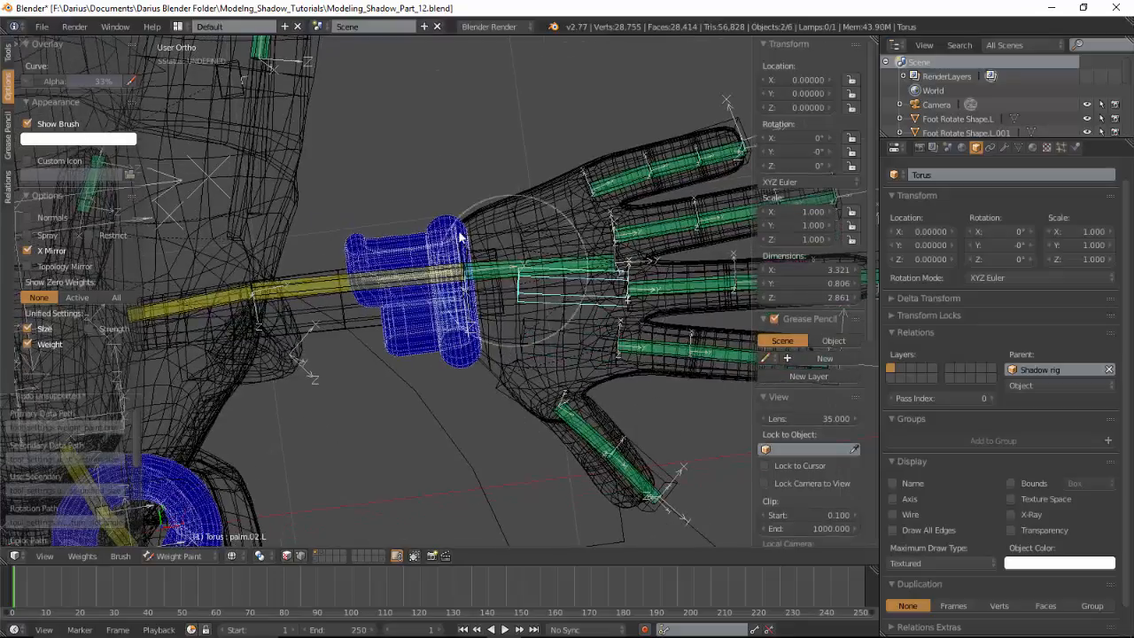
right_click(560, 235)
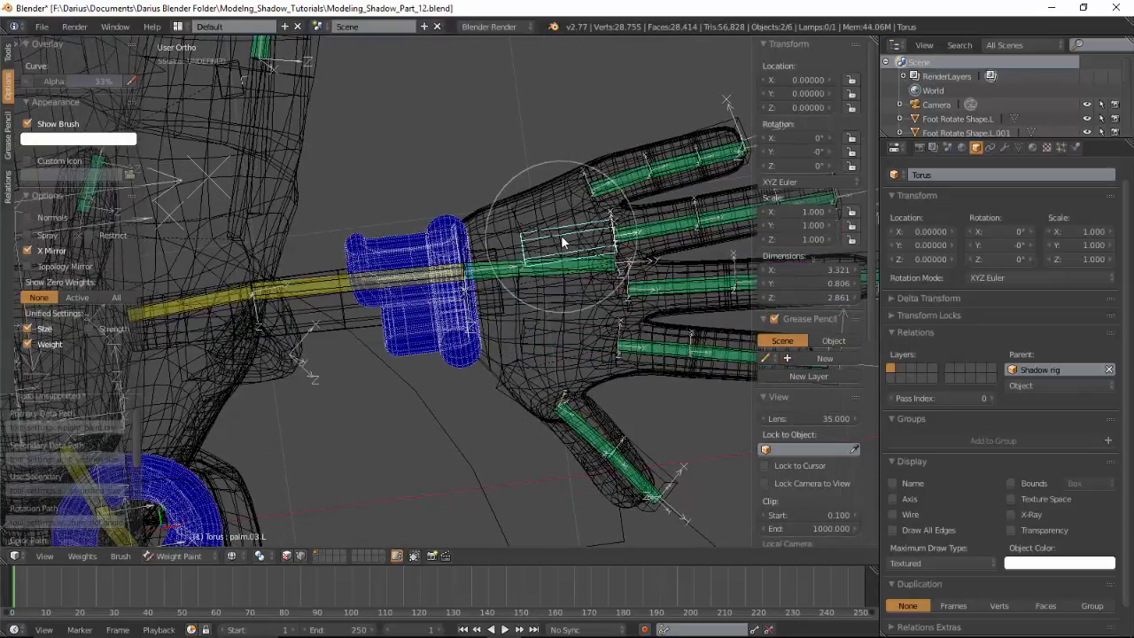
right_click(566, 197)
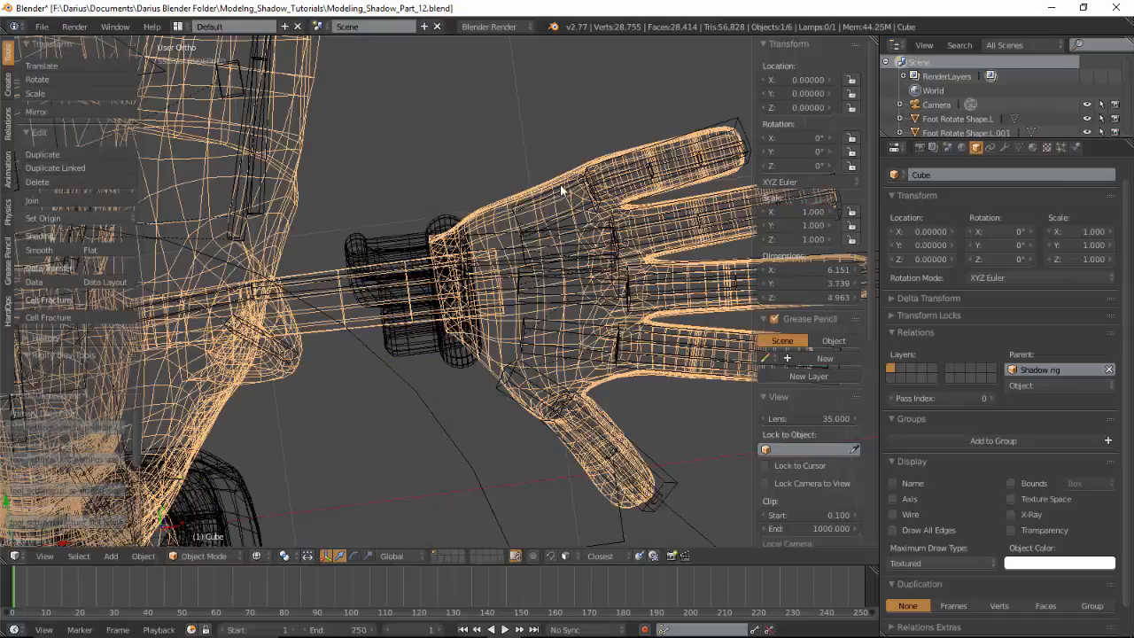
key(ctrl+z)
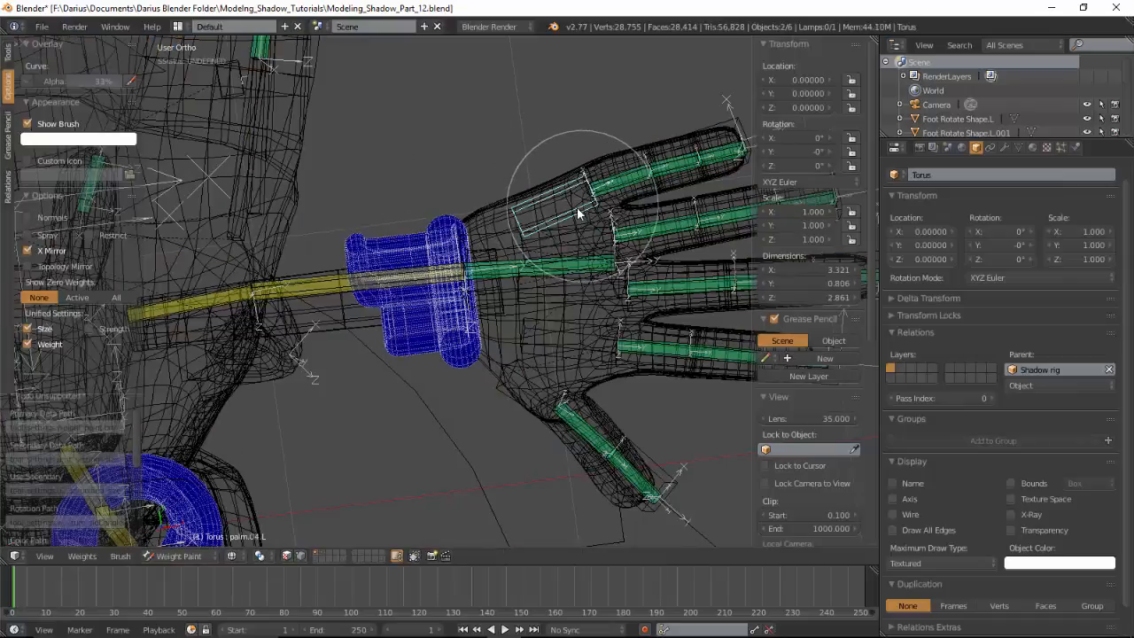
Select the palm.01.R bone and subtract its weight from the character's right wrist ring
scroll(412, 286, down, 3)
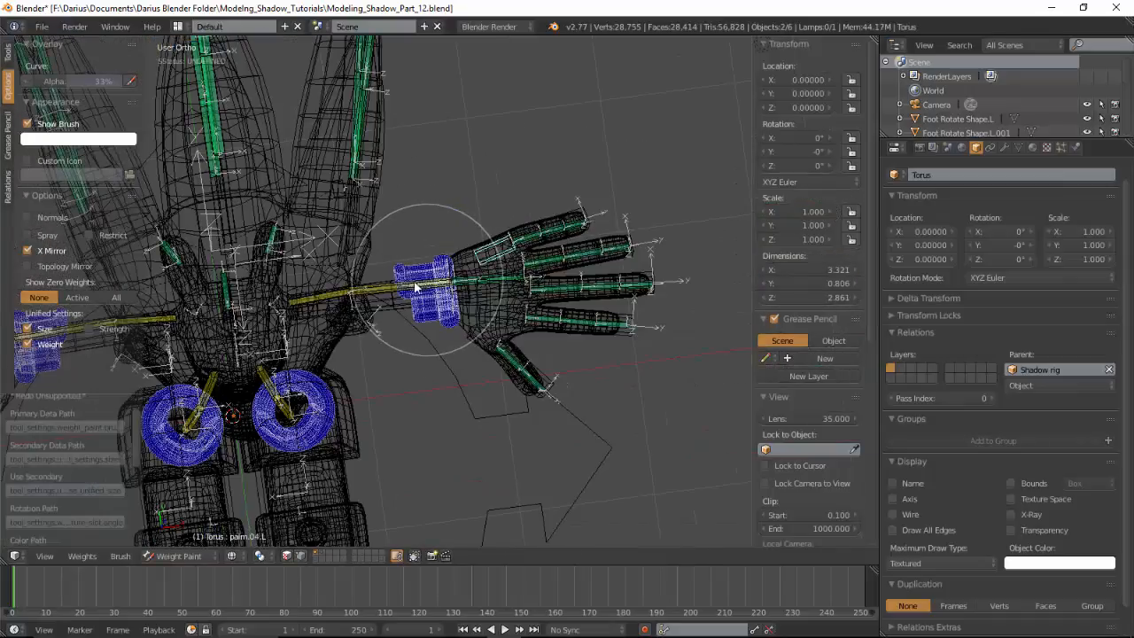
middle_drag(420, 286, 690, 256)
scroll(690, 256, up, 4)
shift+middle_drag(232, 377, 641, 248)
scroll(536, 276, up, 2)
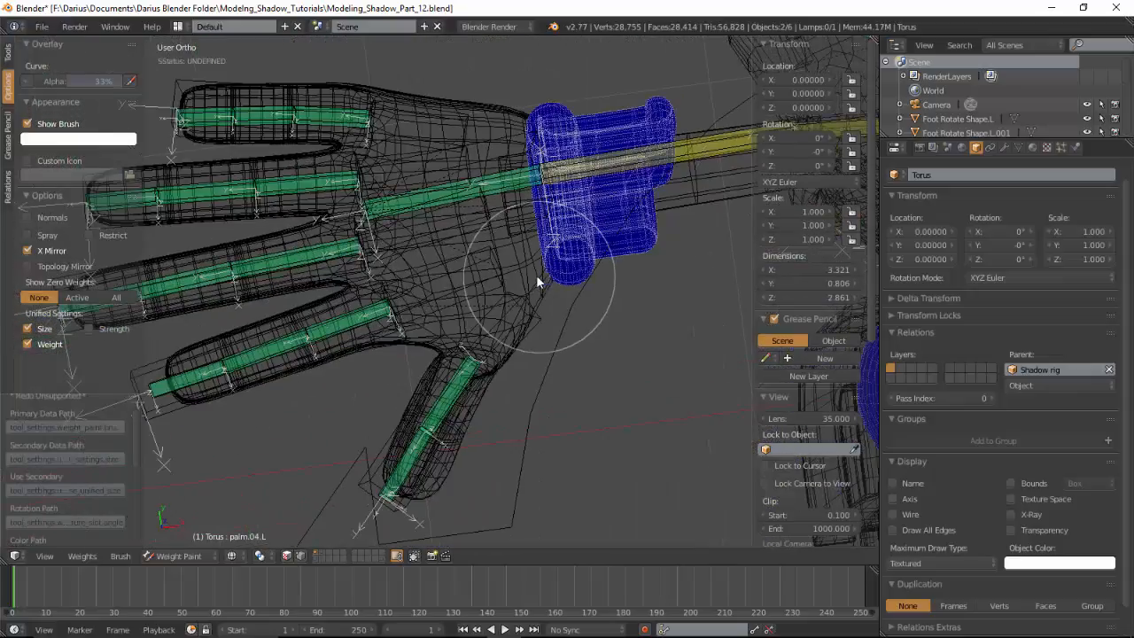
right_click(487, 264)
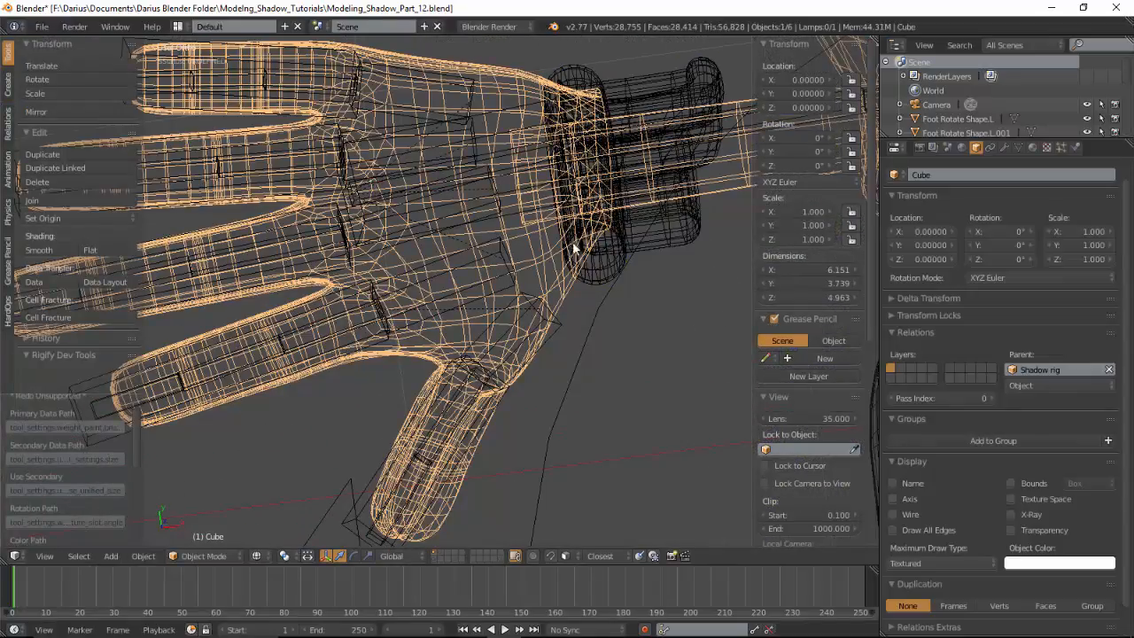
right_click(577, 250)
key(z)
right_click(505, 271)
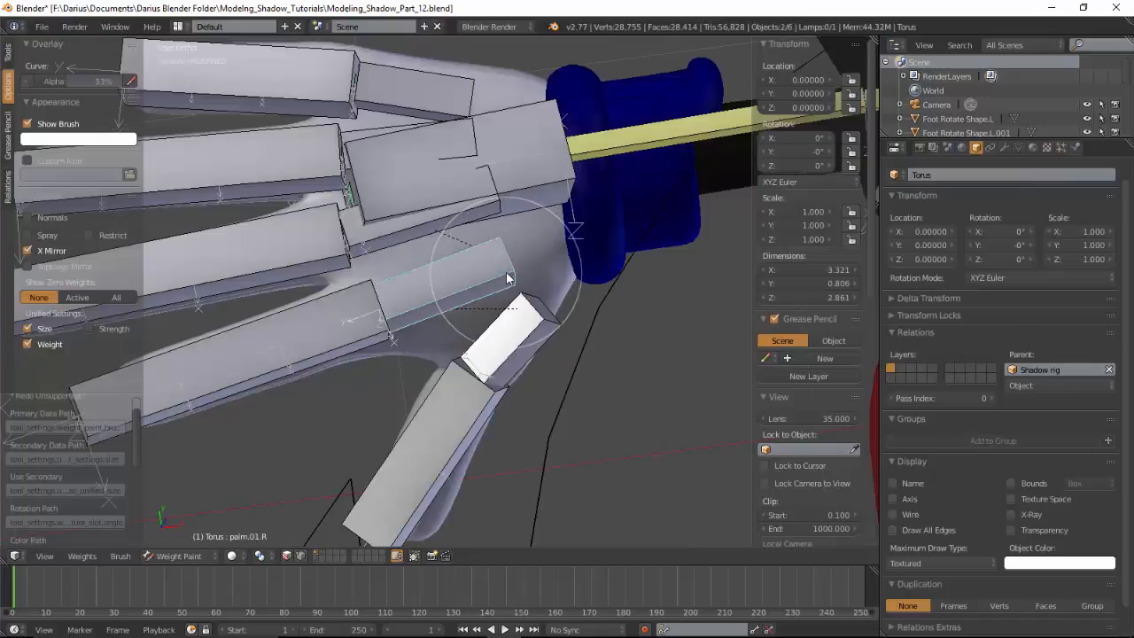
key(z)
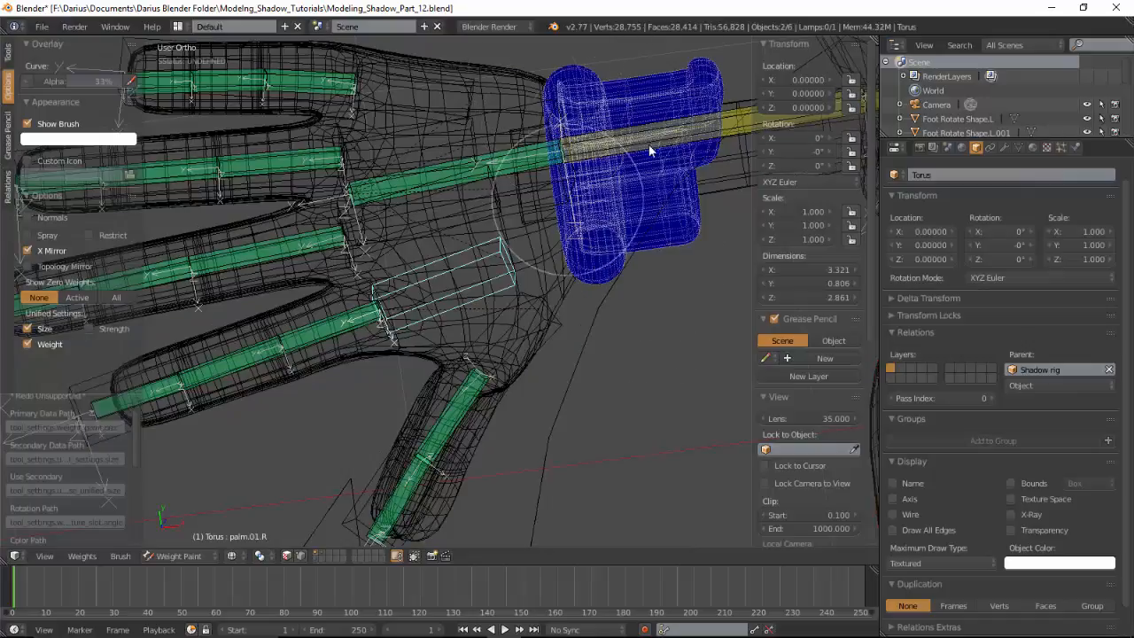
Select palm.02.R, palm.03.R and palm.04.R in turn and subtract each bone's weight from the right wrist ring
right_click(490, 211)
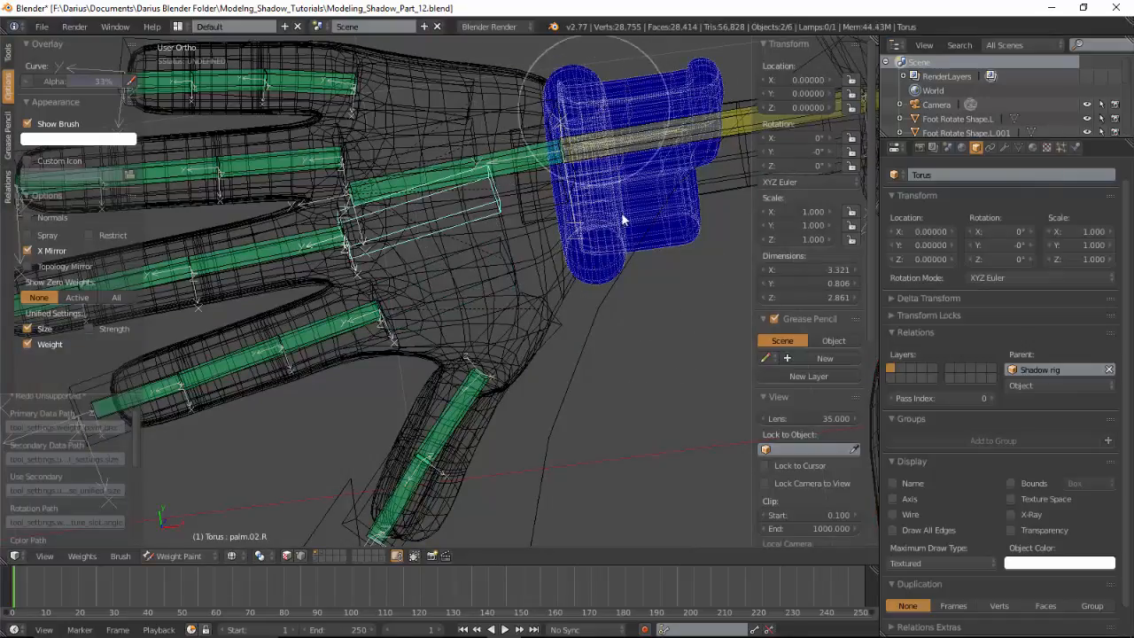
right_click(466, 134)
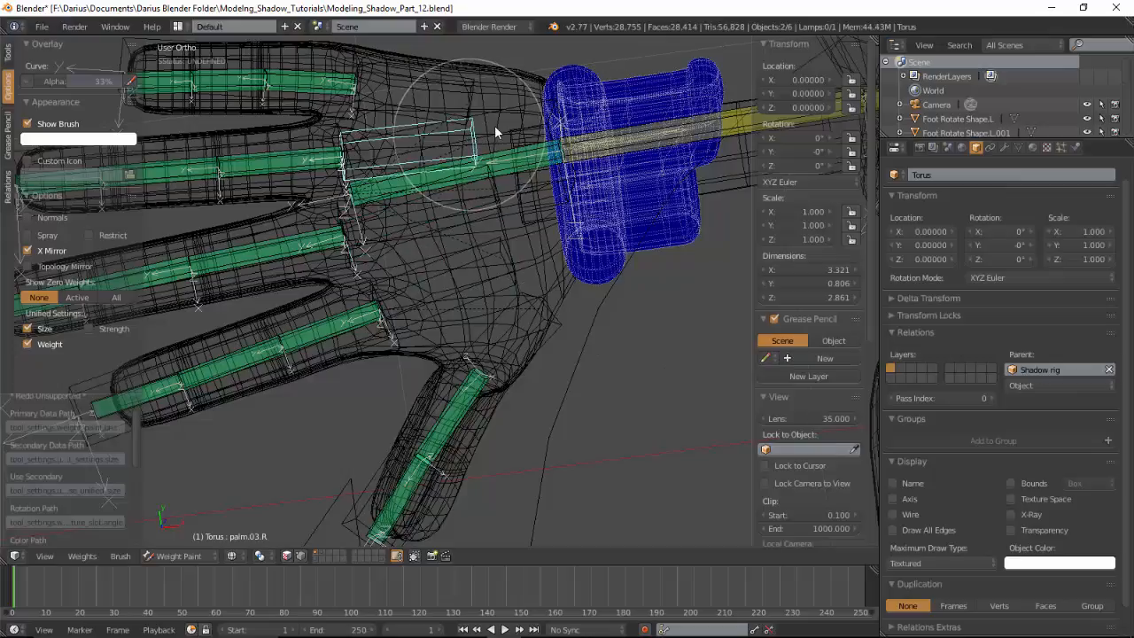
right_click(471, 89)
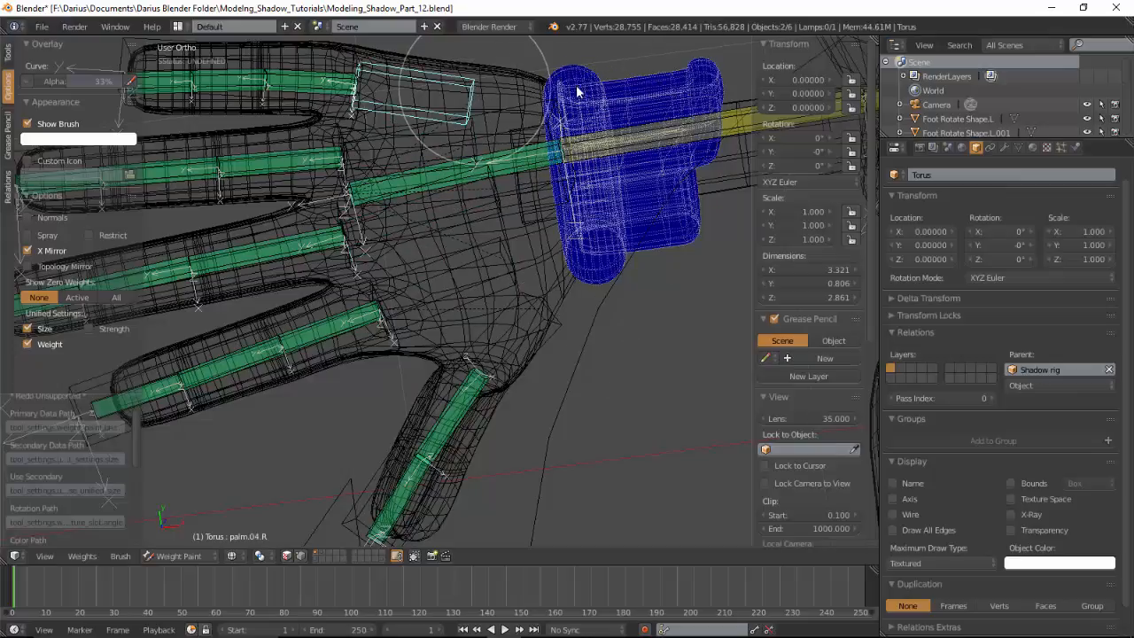
Leave weight painting of the rings and select the Rotate Toe.L control of the Shadow rig in Pose Mode
scroll(602, 195, down, 6)
key(z)
mouse_move(571, 319)
middle_down()
mouse_move(516, 313)
mouse_move(508, 229)
mouse_move(618, 201)
mouse_move(536, 243)
mouse_move(494, 311)
middle_up()
shift+middle_drag(519, 381, 531, 332)
scroll(536, 342, up, 3)
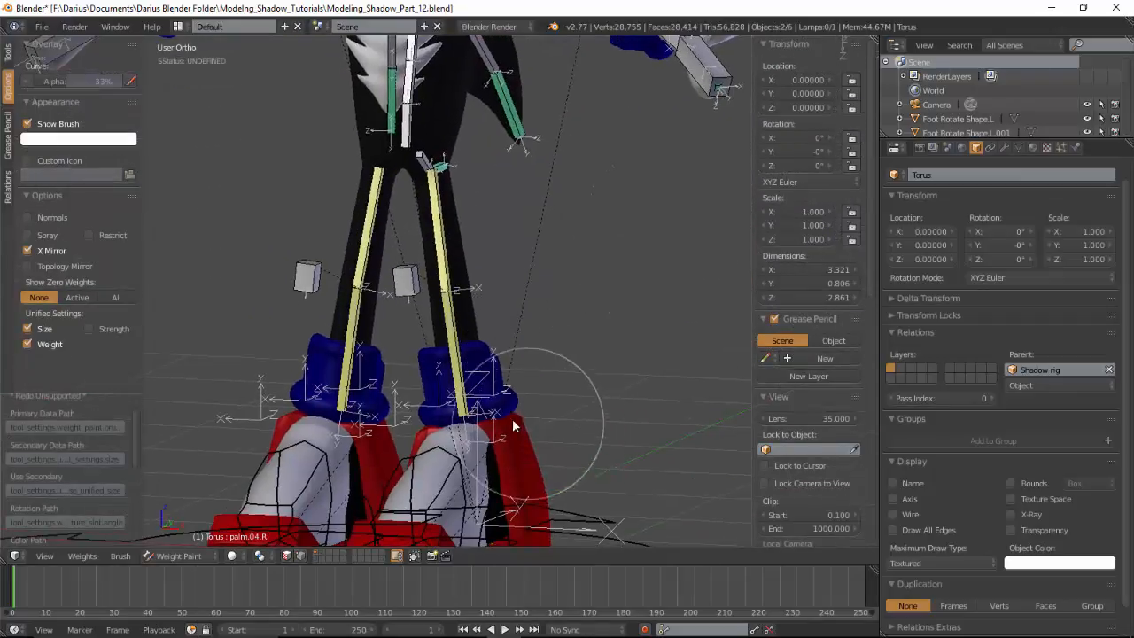
mouse_move(516, 422)
middle_down()
mouse_move(495, 436)
mouse_move(508, 444)
middle_up()
key(KP_3)
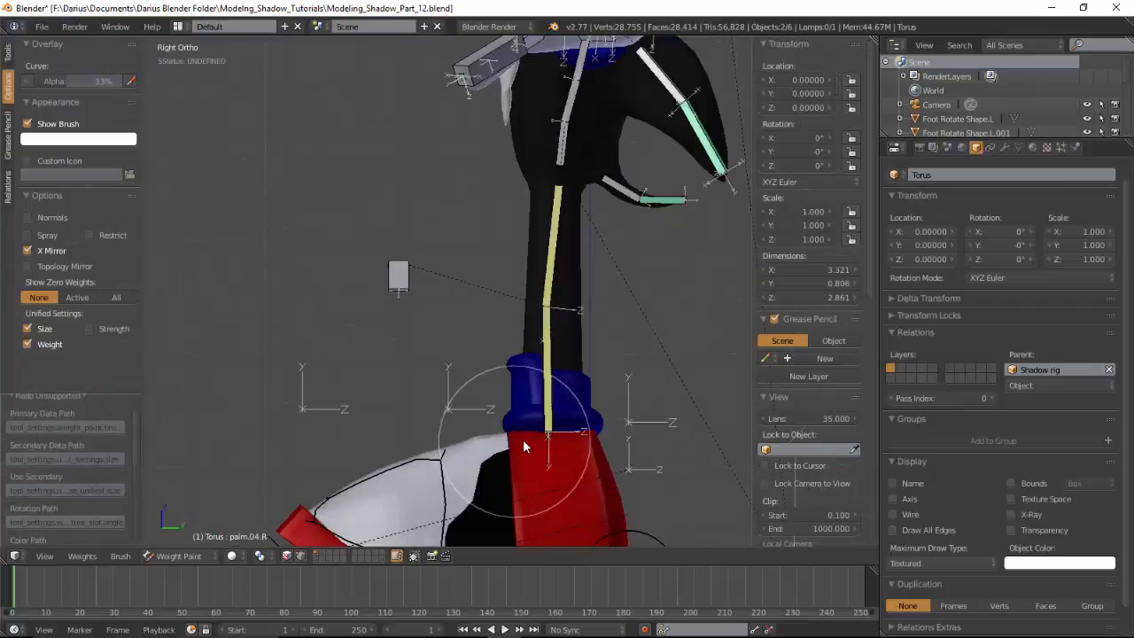
scroll(532, 444, up, 1)
scroll(534, 445, down, 1)
shift+middle_drag(546, 428, 528, 273)
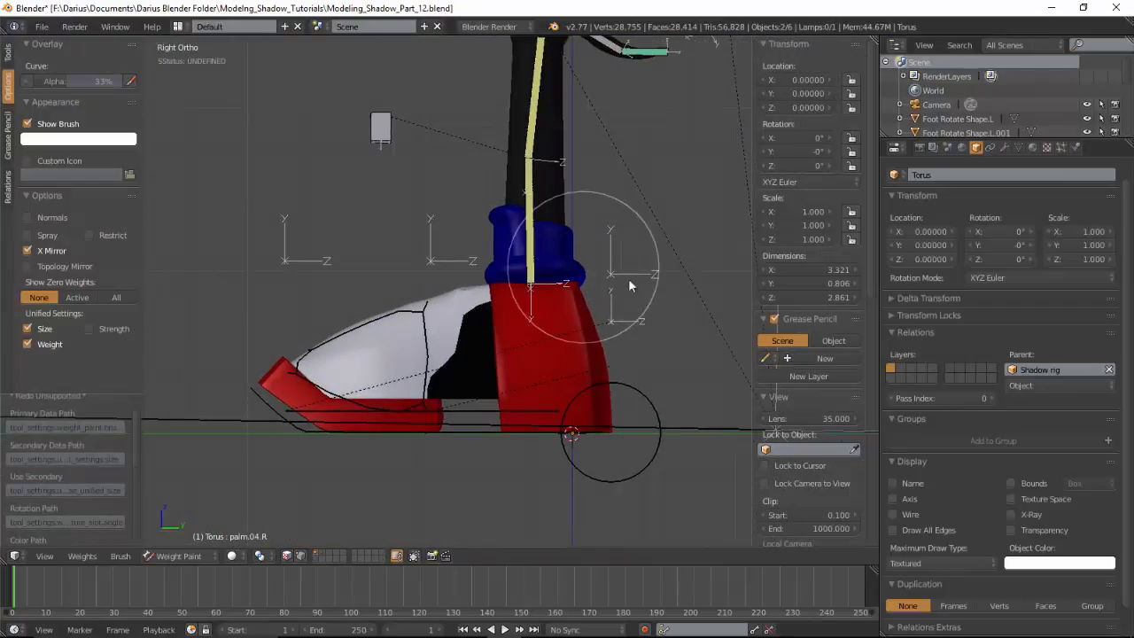
key(ctrl+Tab)
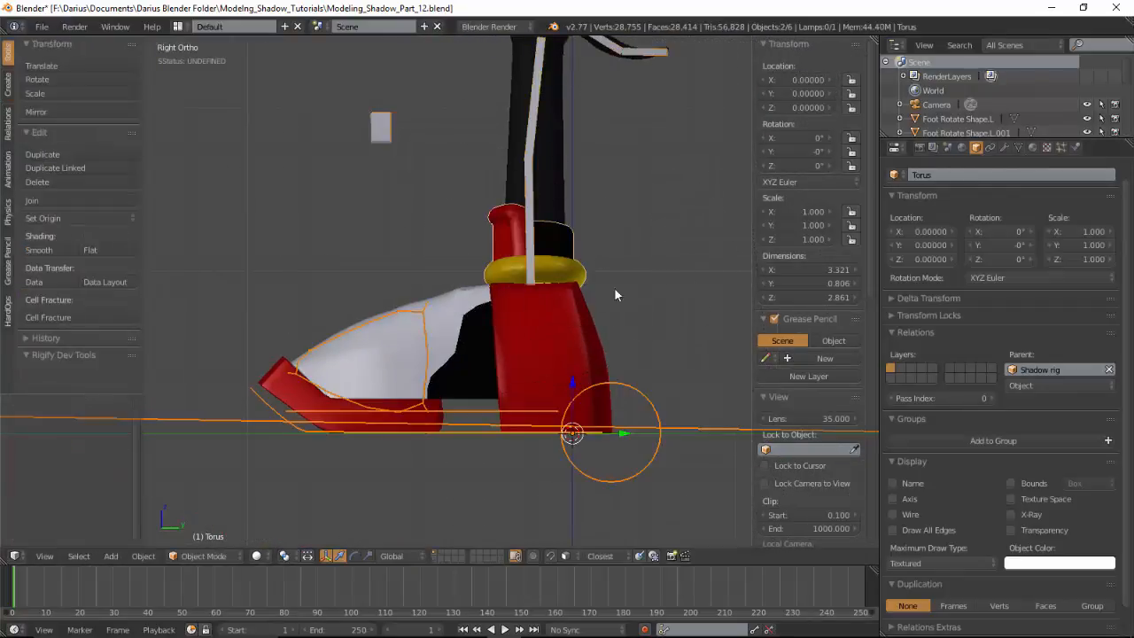
right_click(423, 308)
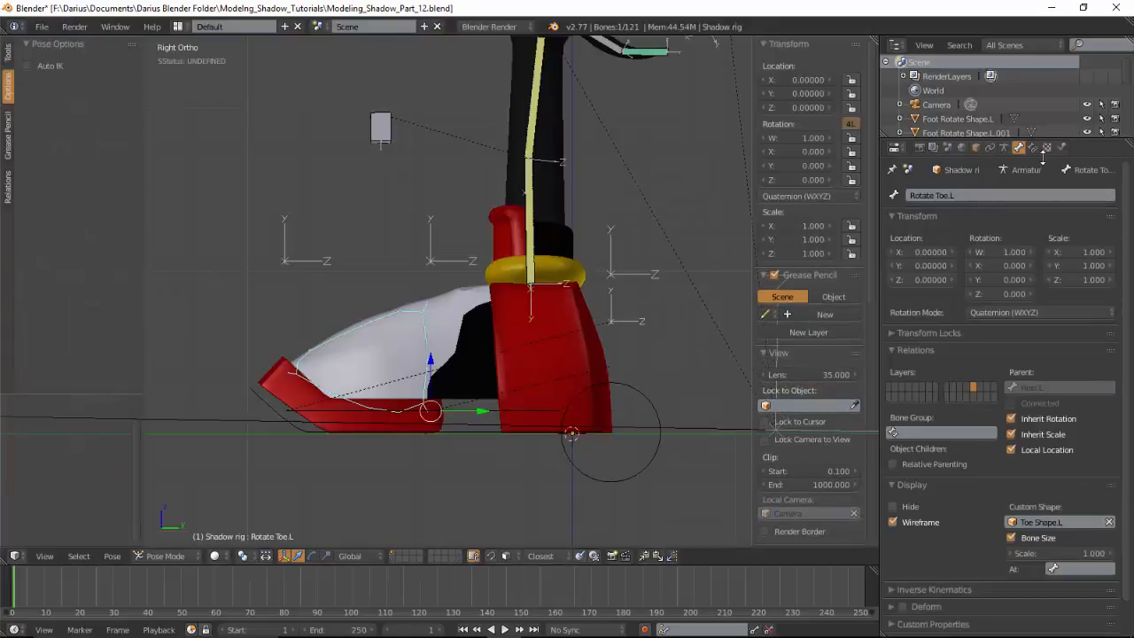
Show the last layer of the armature in addition to the active ones and inspect the foot bones
click(1004, 147)
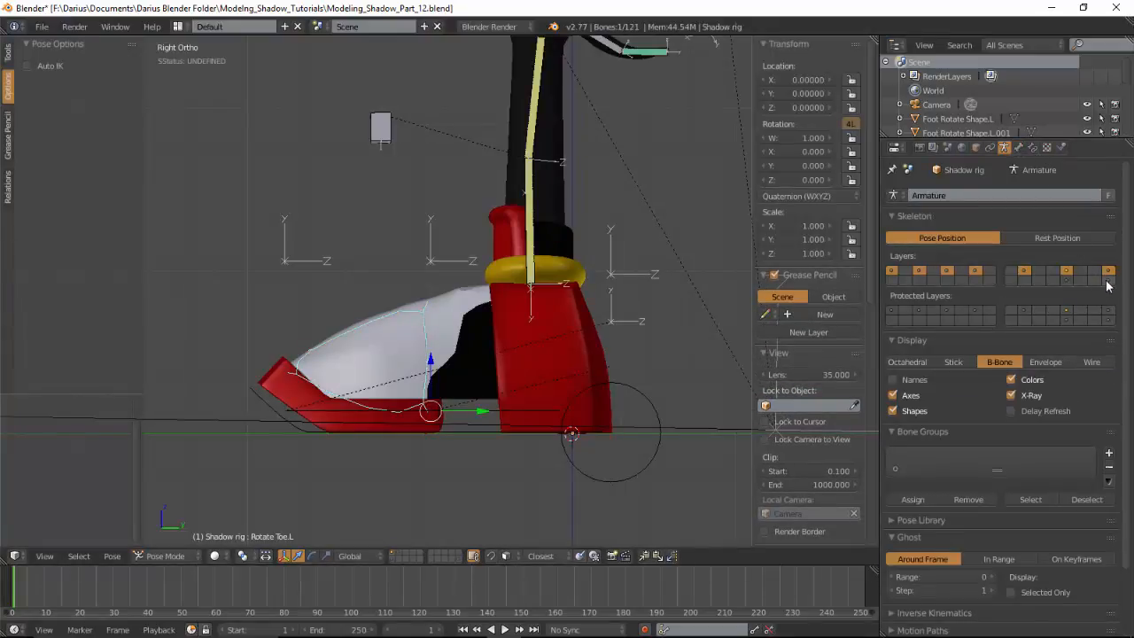
shift+click(1106, 280)
middle_drag(392, 271, 519, 355)
scroll(494, 333, up, 5)
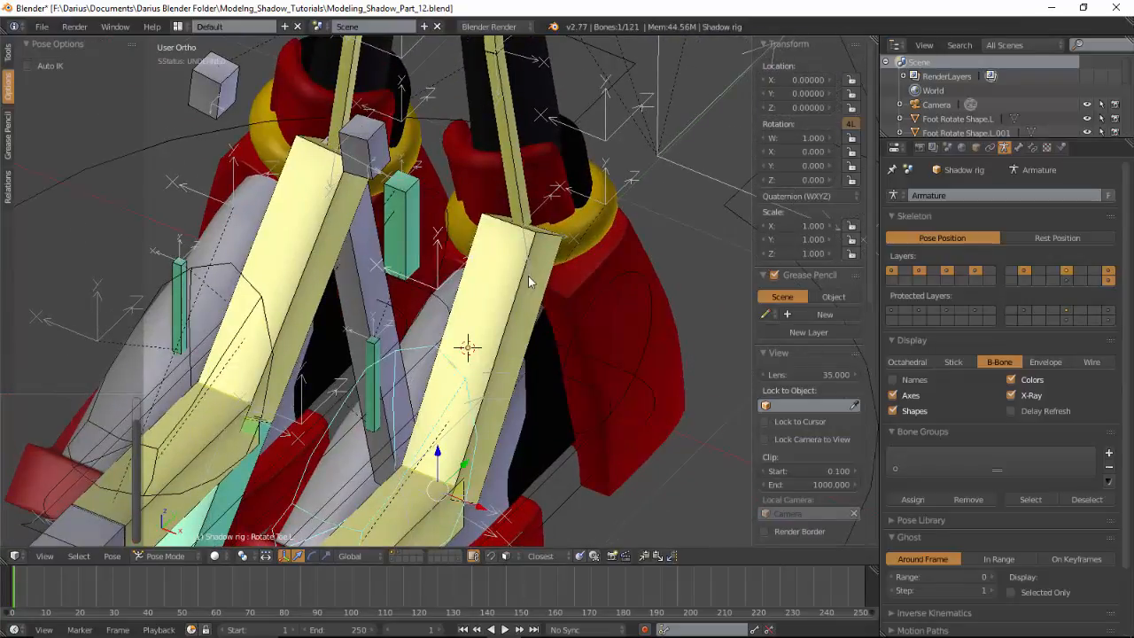
scroll(536, 257, down, 4)
mouse_move(544, 234)
middle_down()
mouse_move(514, 193)
mouse_move(546, 243)
middle_up()
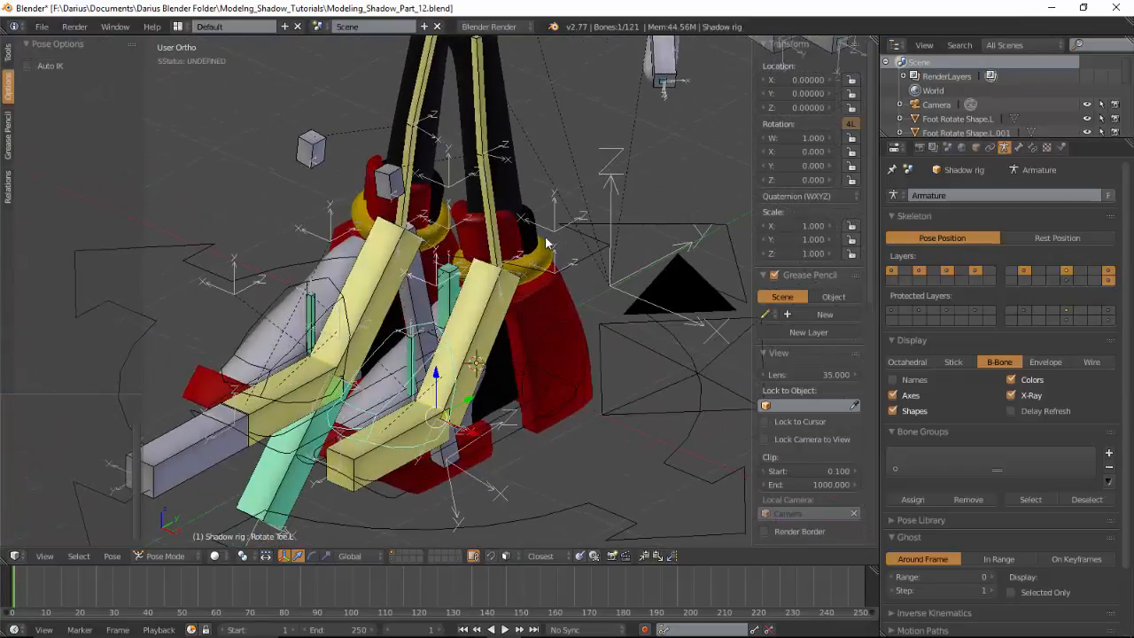
scroll(536, 330, up, 1)
Rotate the Foot Roll.L control about 44.5° in side view to test how the ankle ring and shoe follow
right_click(571, 344)
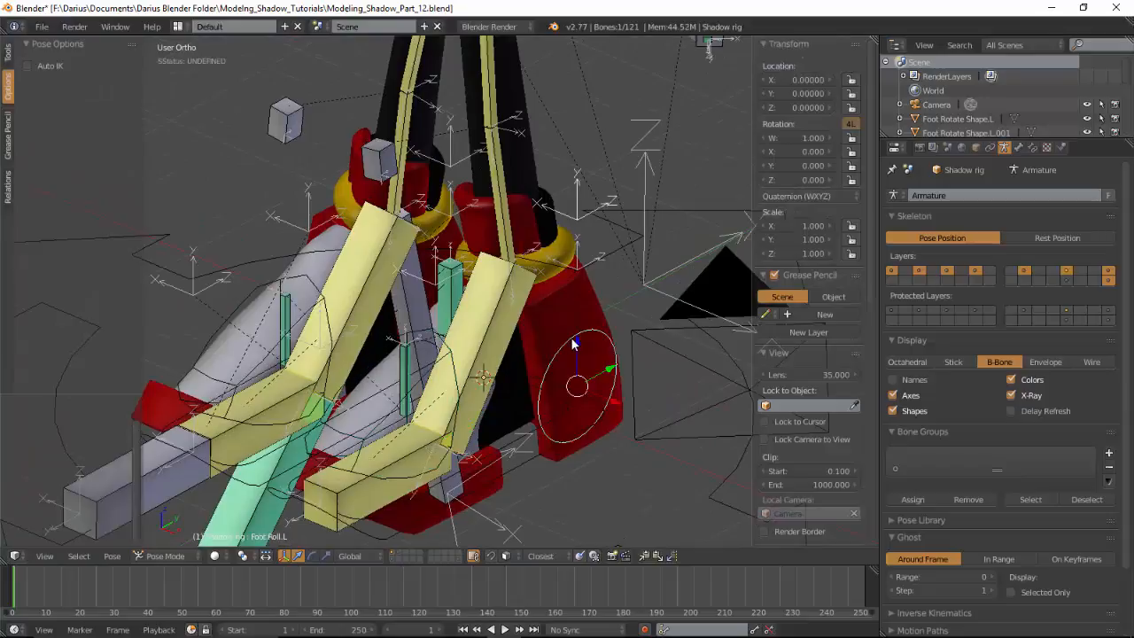
key(KP_3)
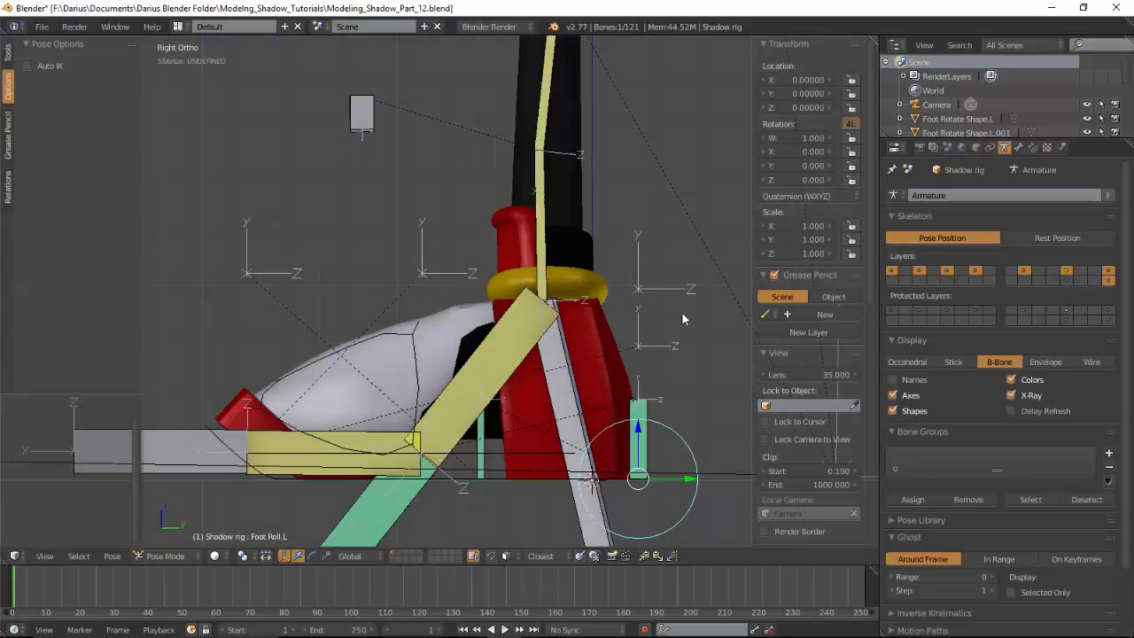
key(r)
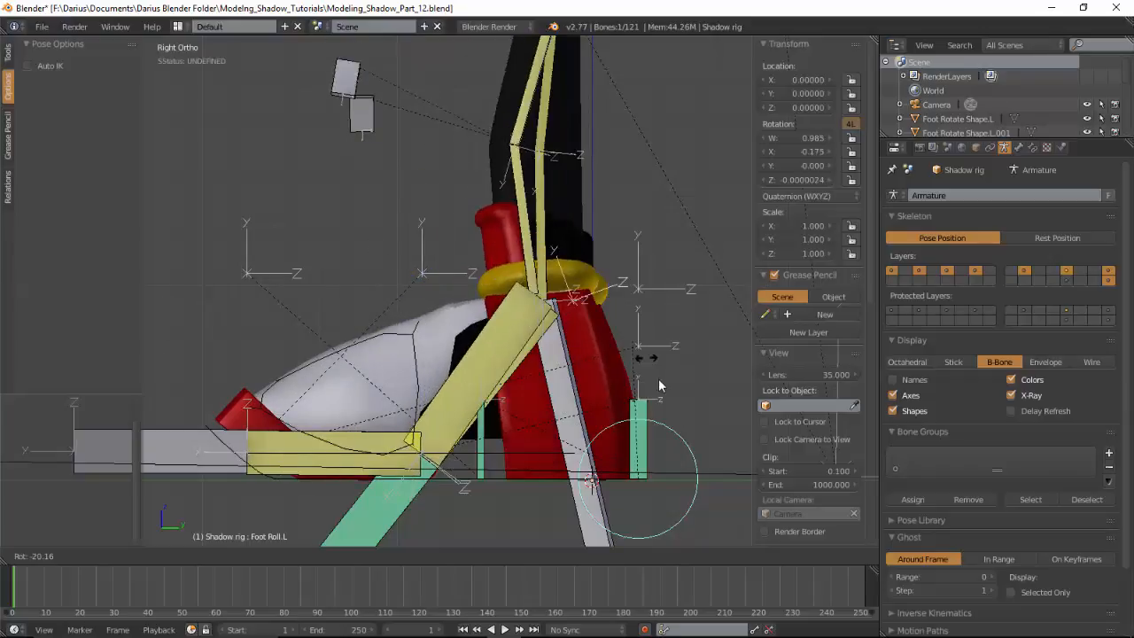
click(647, 248)
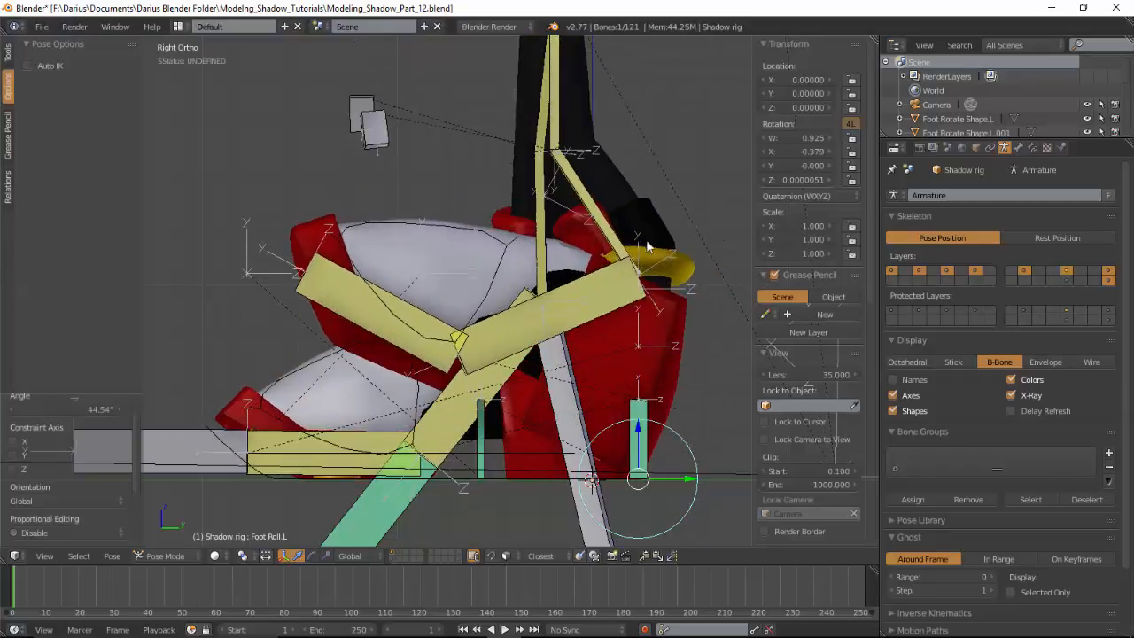
middle_drag(648, 248, 655, 281)
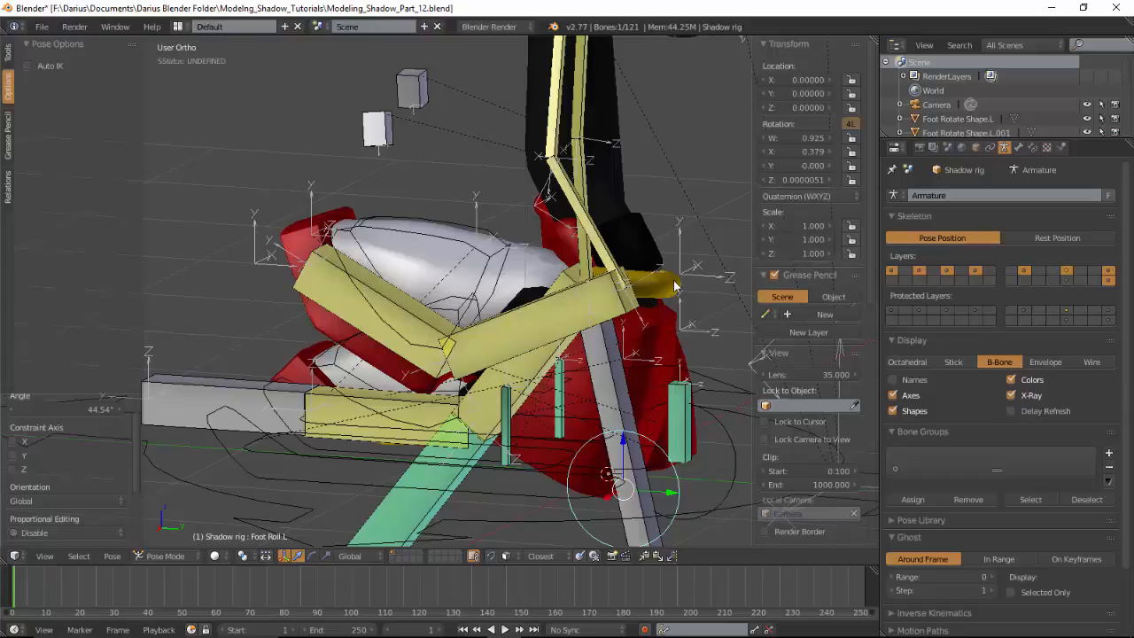
key(KP_3)
key(t)
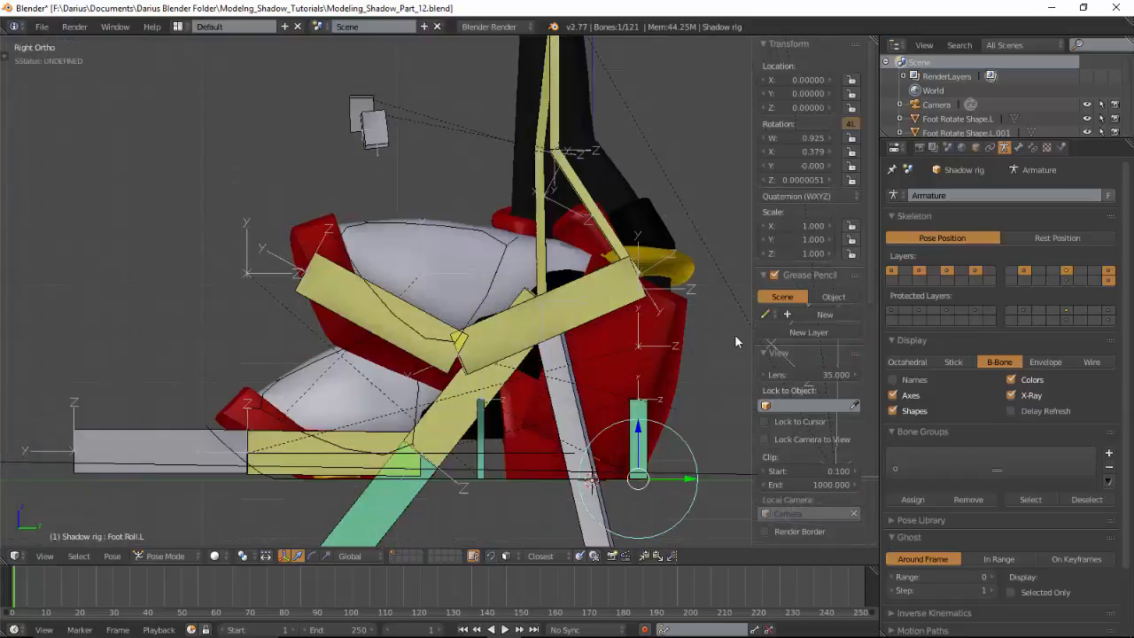
Test further rotations of the Foot Roll.L control from the side and front, and reset its rotation
key(r)
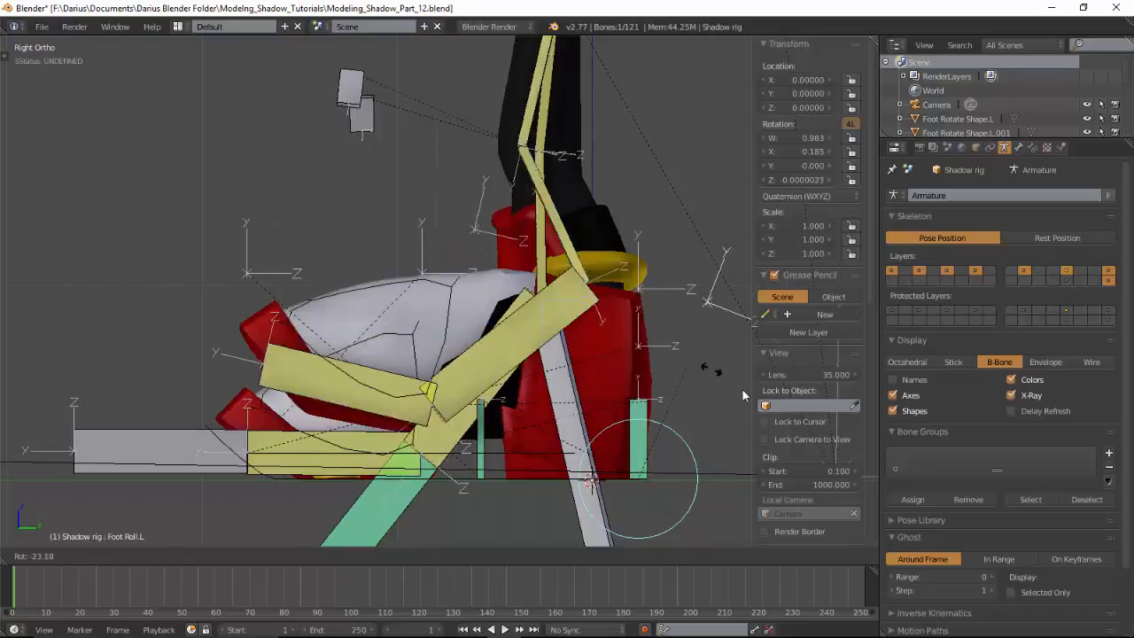
click(666, 347)
middle_drag(666, 348, 592, 364)
key(KP_3)
scroll(623, 345, up, 3)
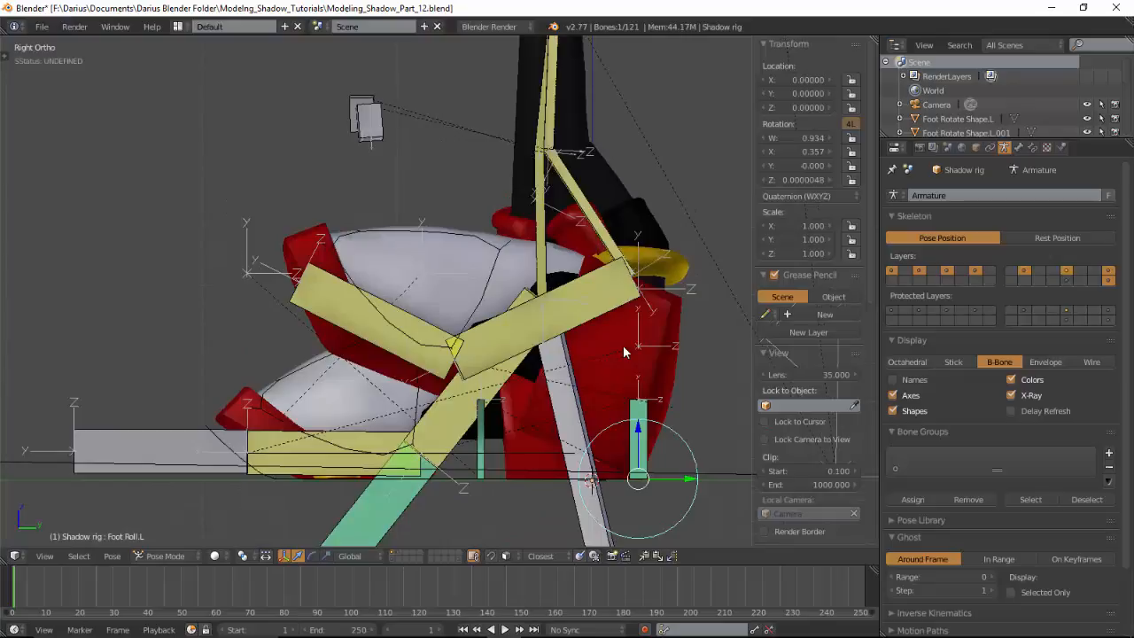
key(alt+r)
mouse_move(622, 344)
middle_down()
mouse_move(623, 411)
mouse_move(595, 390)
mouse_move(616, 347)
middle_up()
key(r)
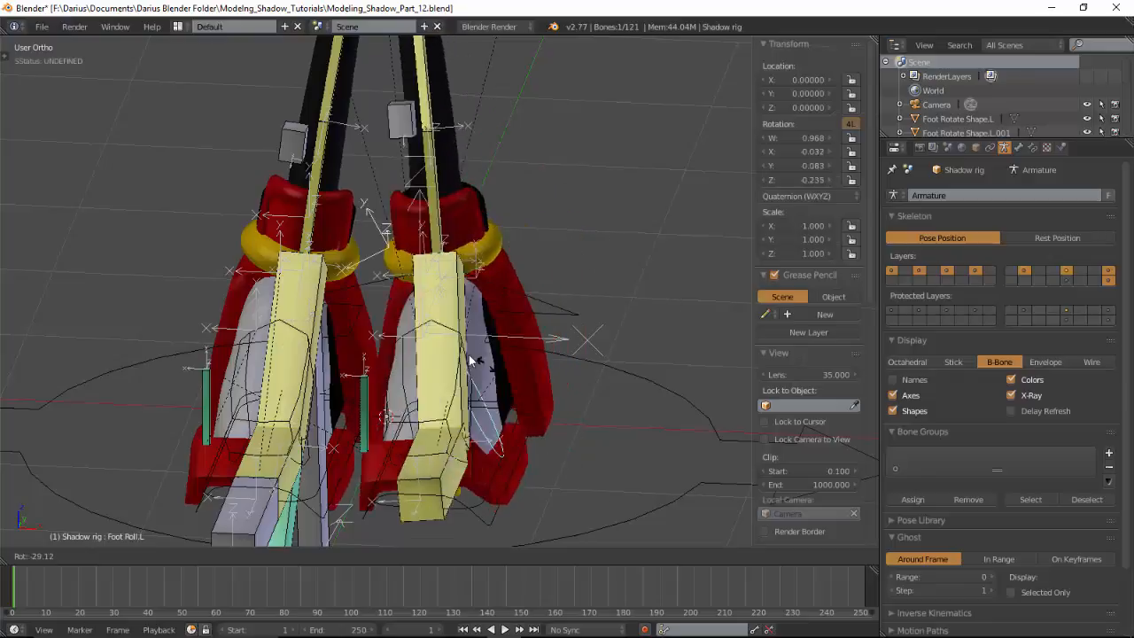
key(Escape)
scroll(551, 391, down, 2)
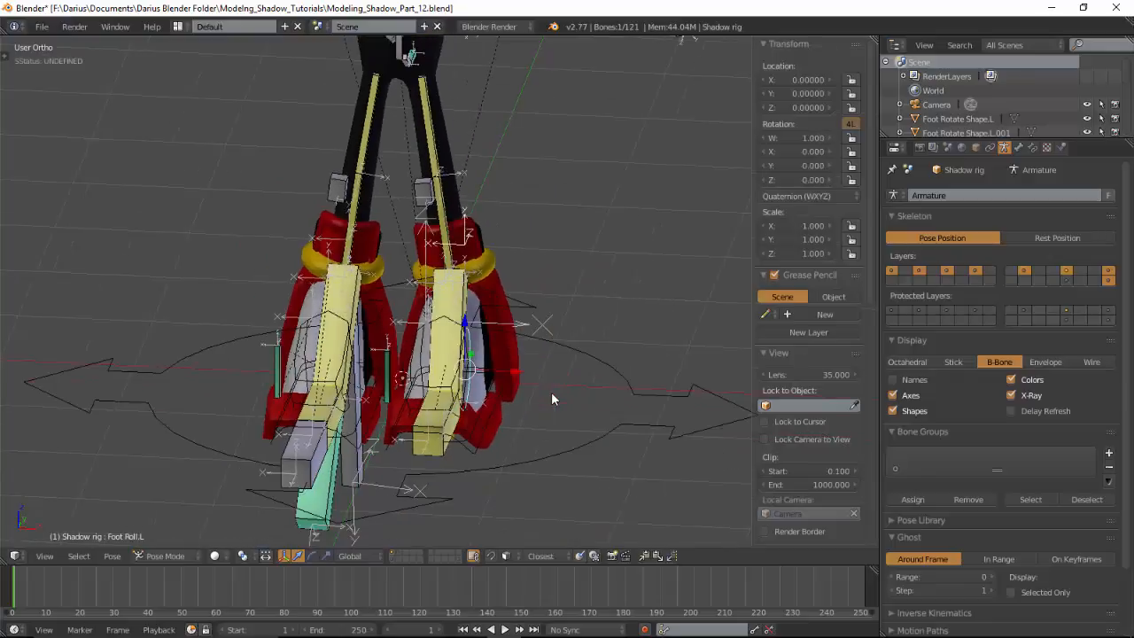
Try moving the Foot.L control up in side view to test how the left shoe and ankle ring follow, cancelling the move
key(KP_3)
mouse_move(464, 396)
middle_down()
mouse_move(454, 436)
mouse_move(466, 417)
middle_up()
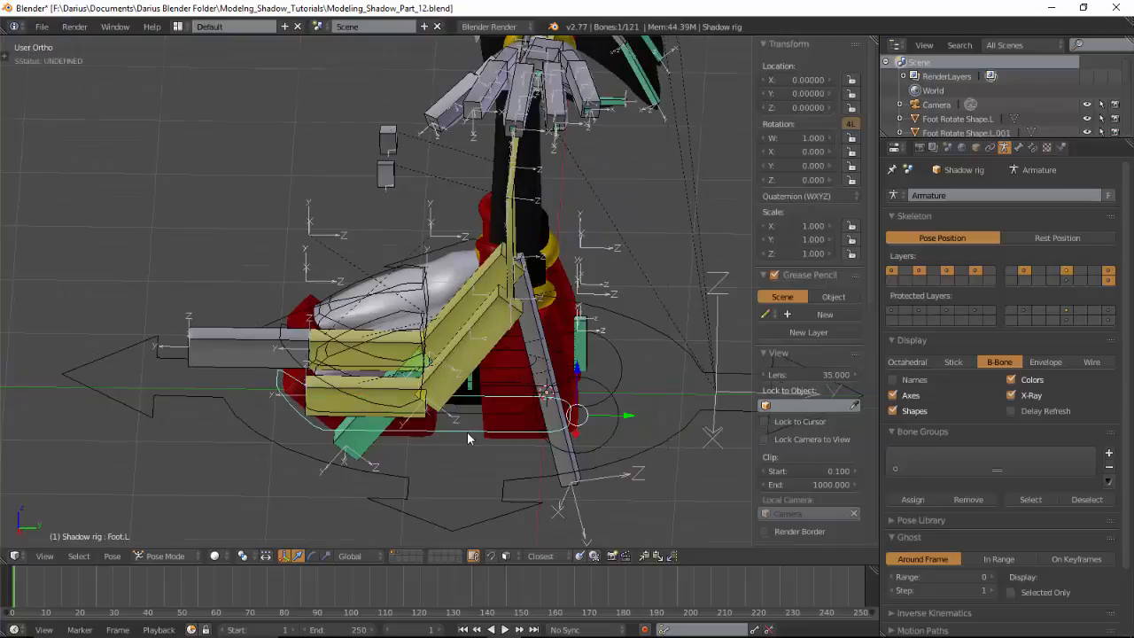
key(KP_3)
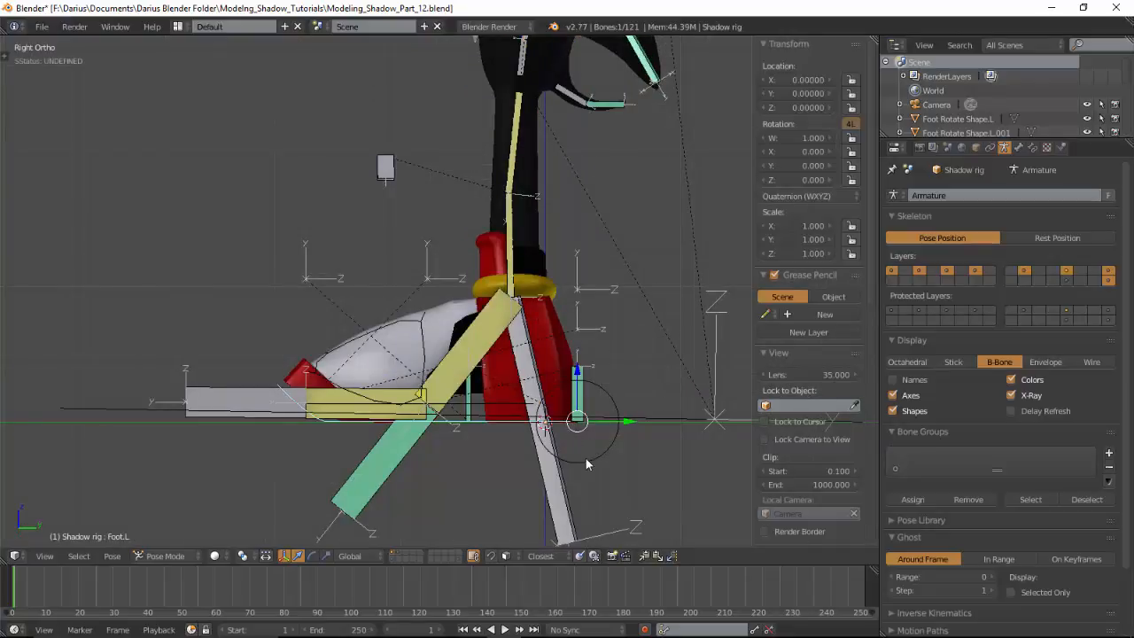
key(g)
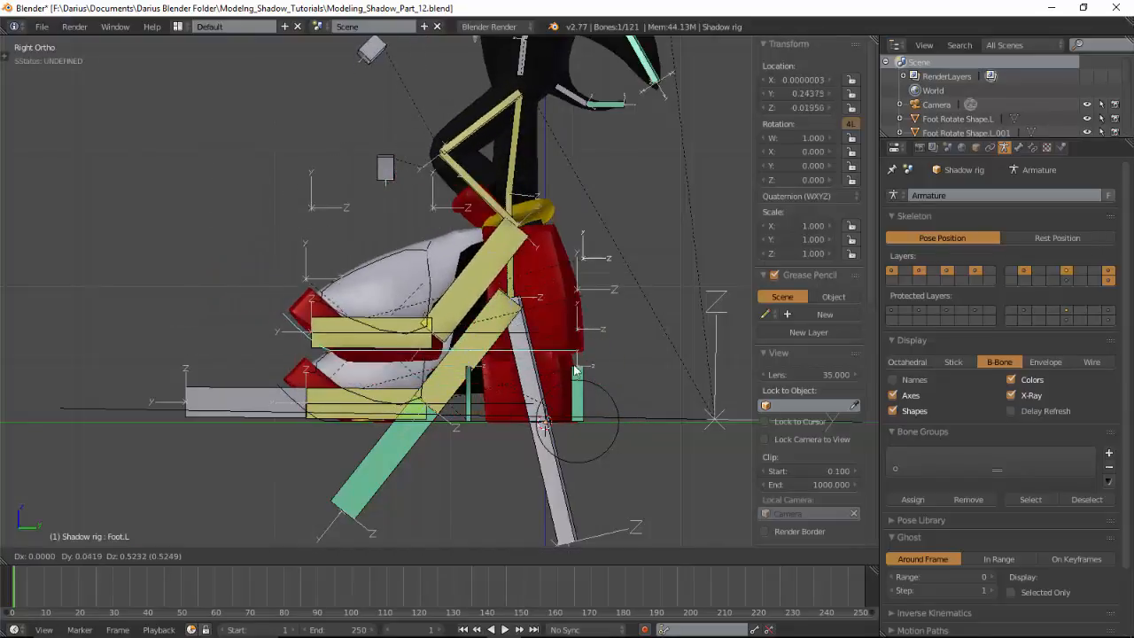
key(Escape)
Hide the last layer of the armature and test moving the Foot.L control again from the side, cancelling the move
middle_drag(607, 368, 806, 338)
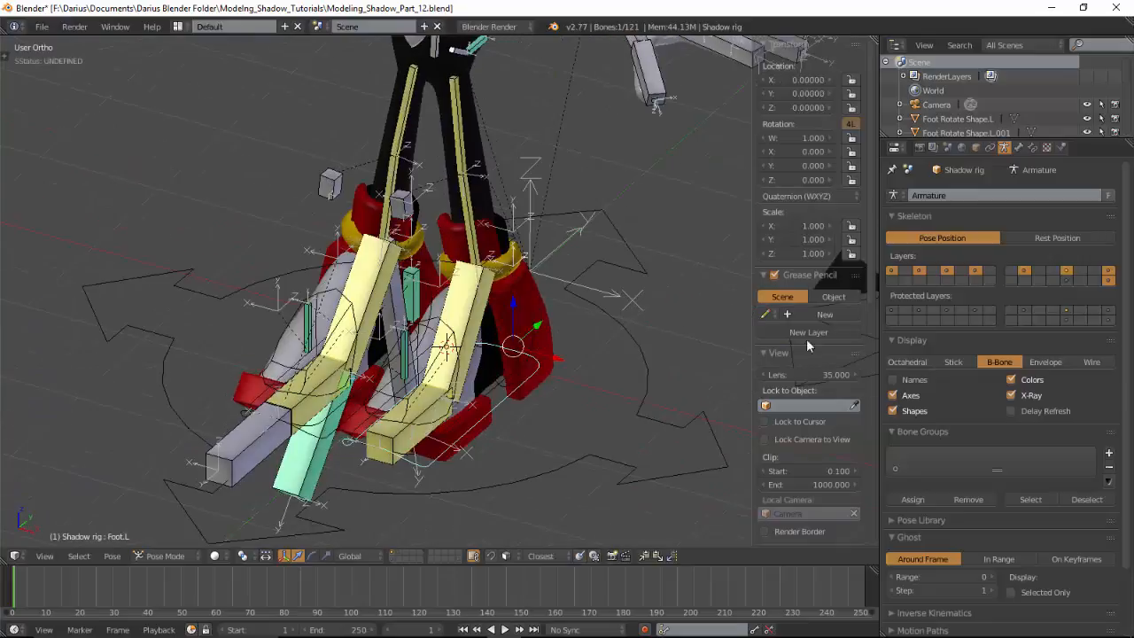
shift+click(1107, 280)
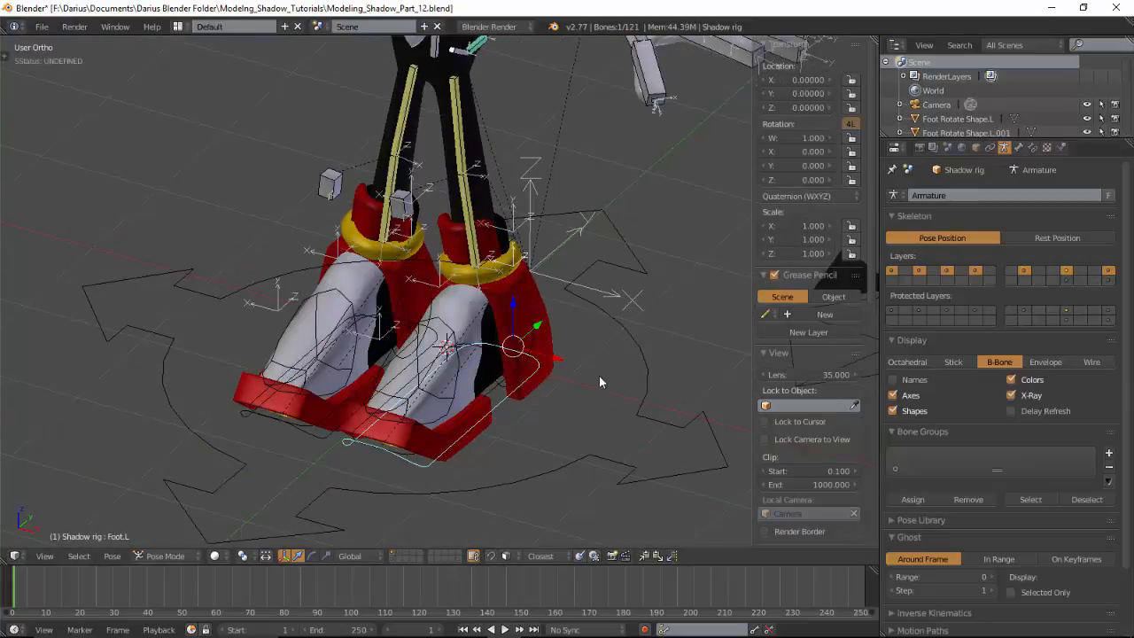
middle_drag(599, 375, 502, 368)
key(KP_3)
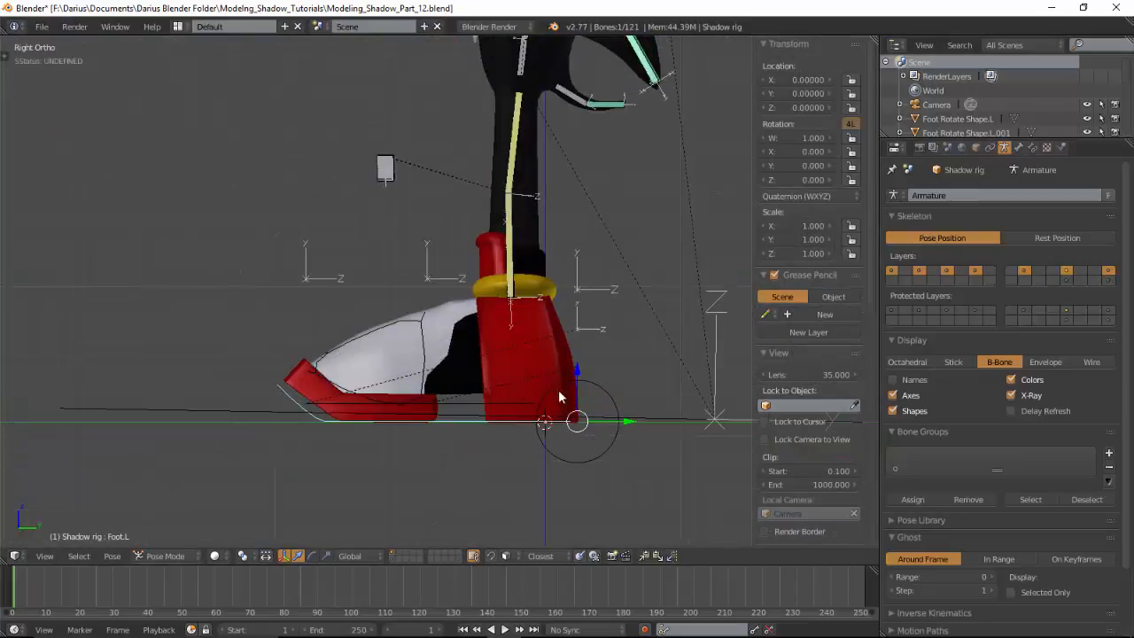
key(g)
key(Escape)
Test a backward rotation of the Foot Roll.L control in side view and cancel it
right_click(598, 382)
key(r)
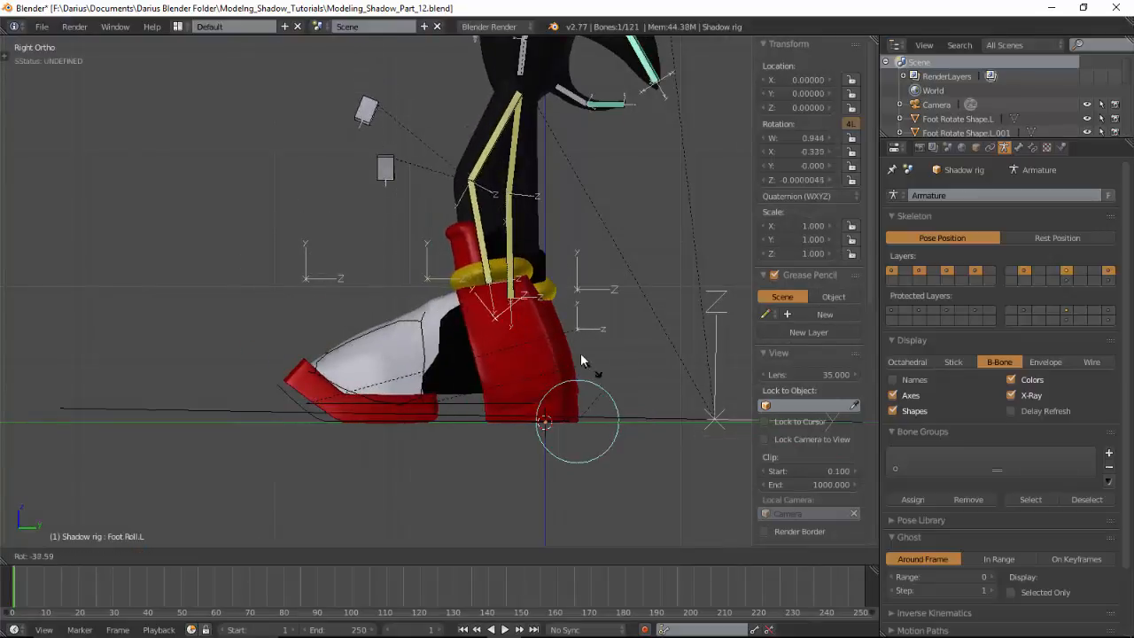
key(Escape)
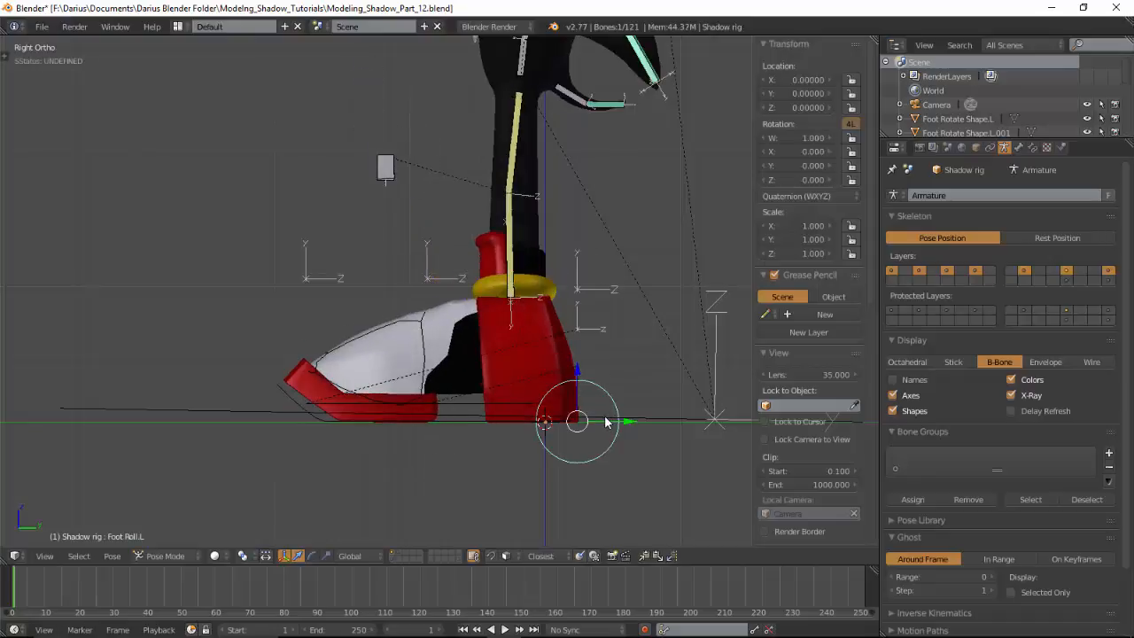
Rotate the Rotate Toe.L control about 67° in side view and inspect the deformed toe of the left shoe
key(ctrl+Tab)
right_click(430, 334)
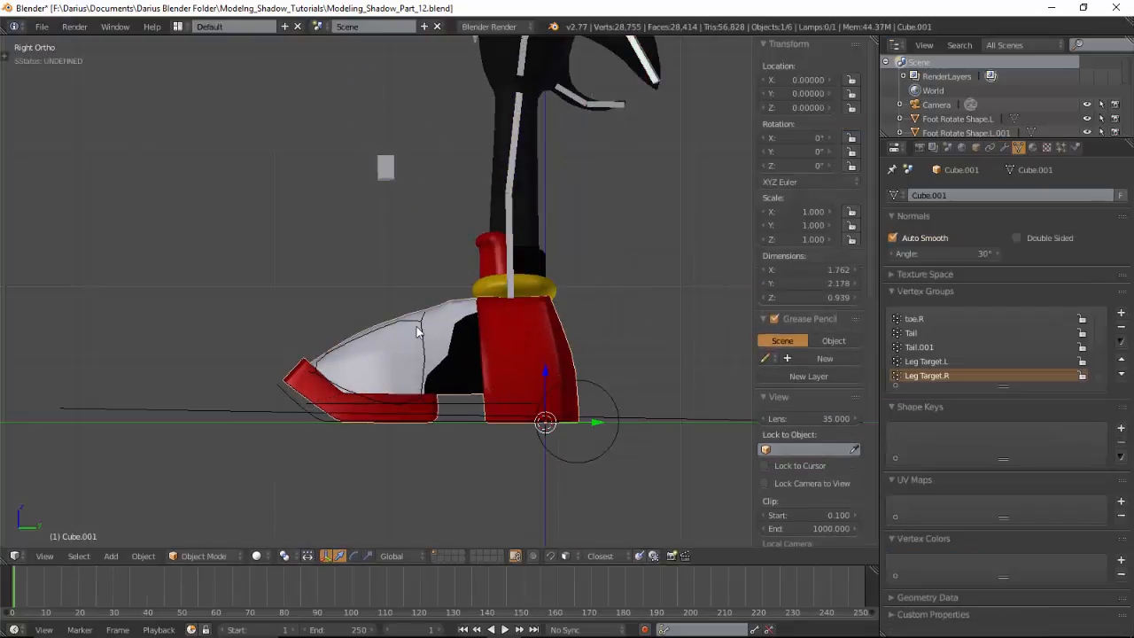
right_click(419, 324)
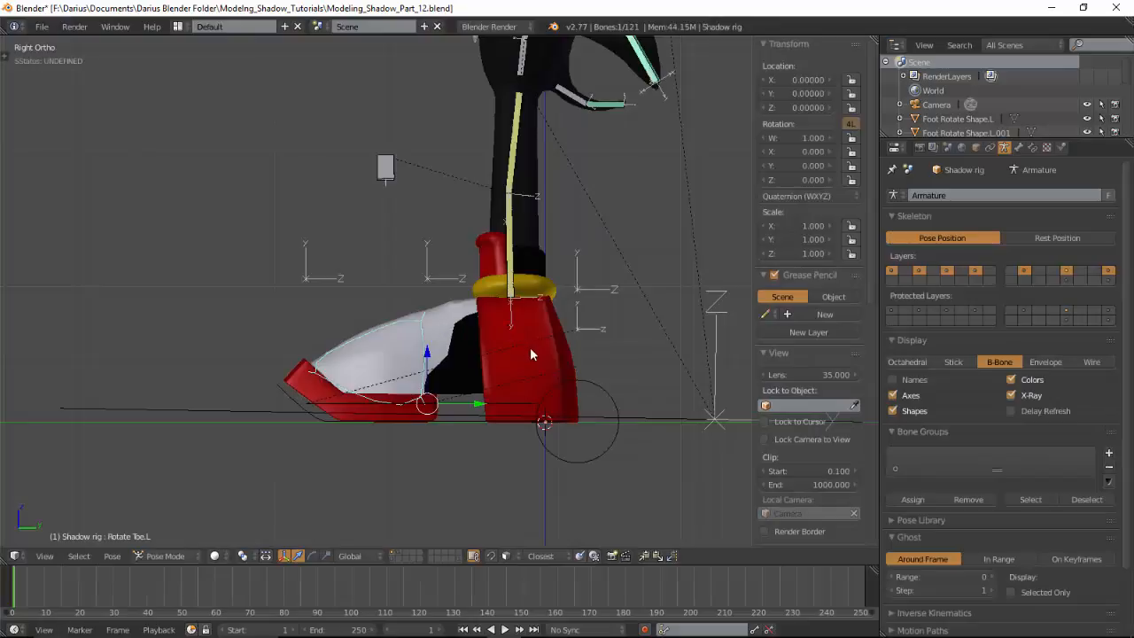
key(r)
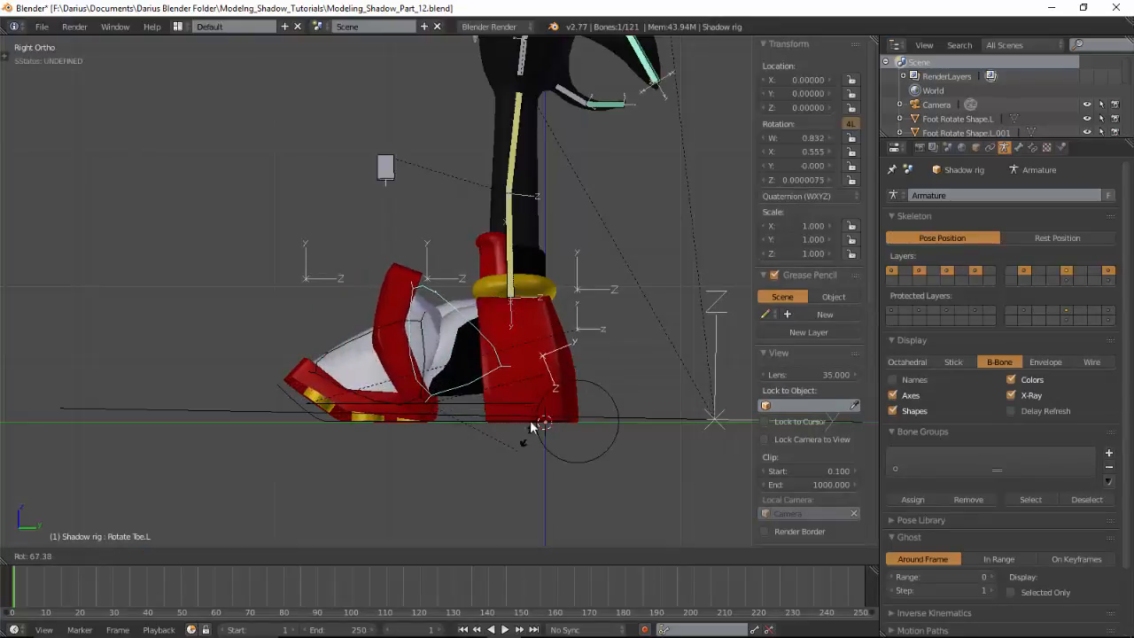
click(531, 416)
middle_drag(333, 356, 402, 458)
scroll(383, 390, up, 2)
Apply the Mirror modifier of the shoe mesh Cube.001
right_click(523, 409)
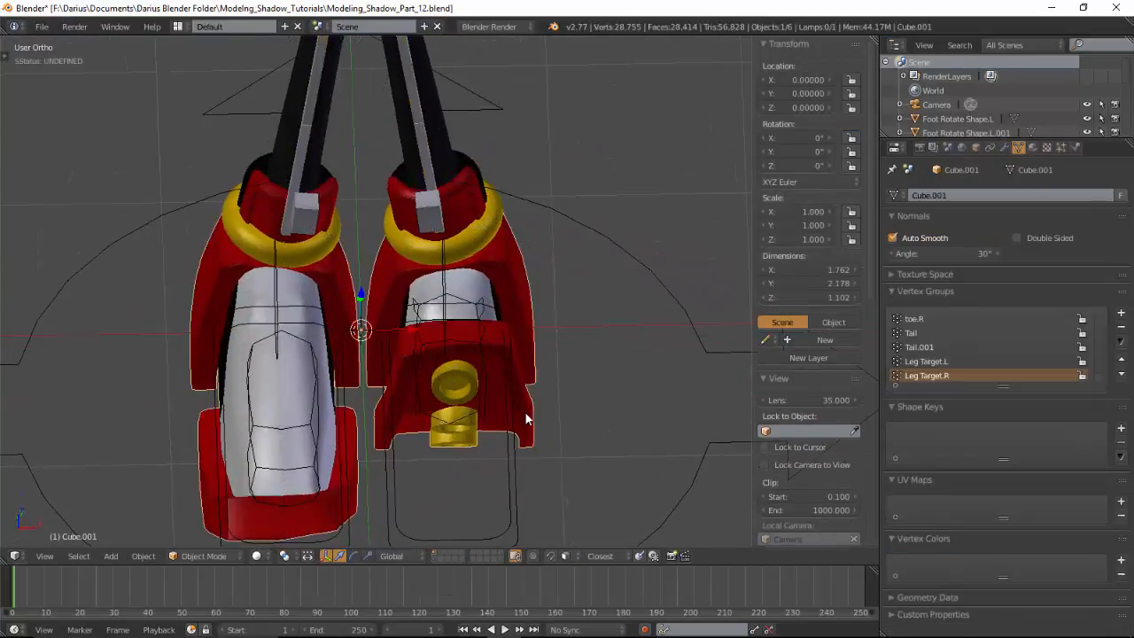
click(1006, 148)
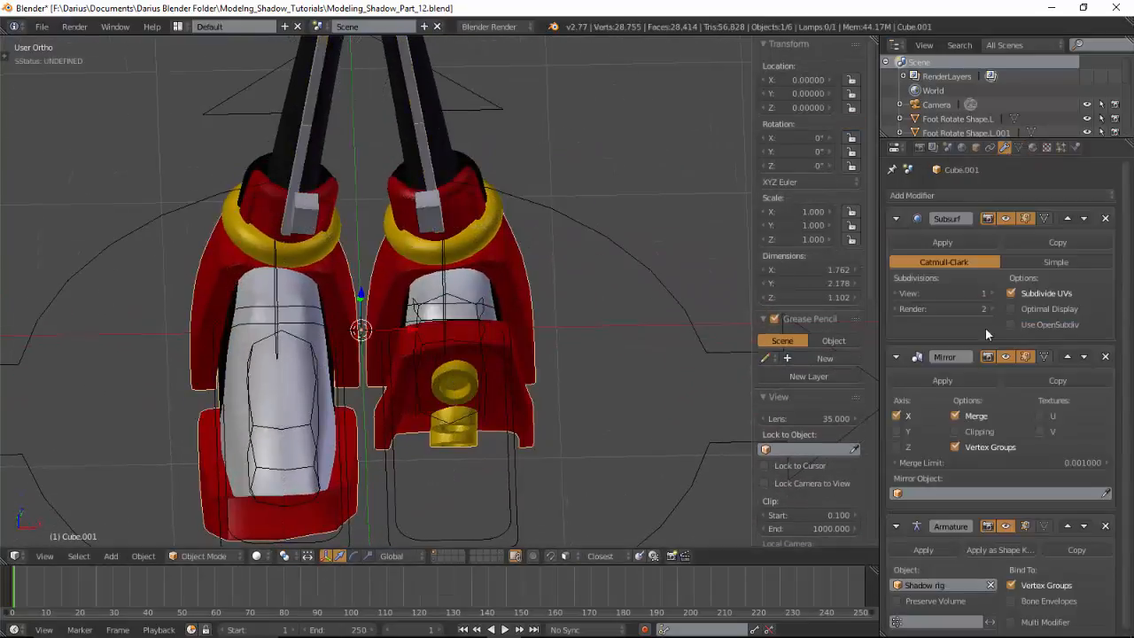
click(967, 377)
middle_drag(597, 343, 506, 357)
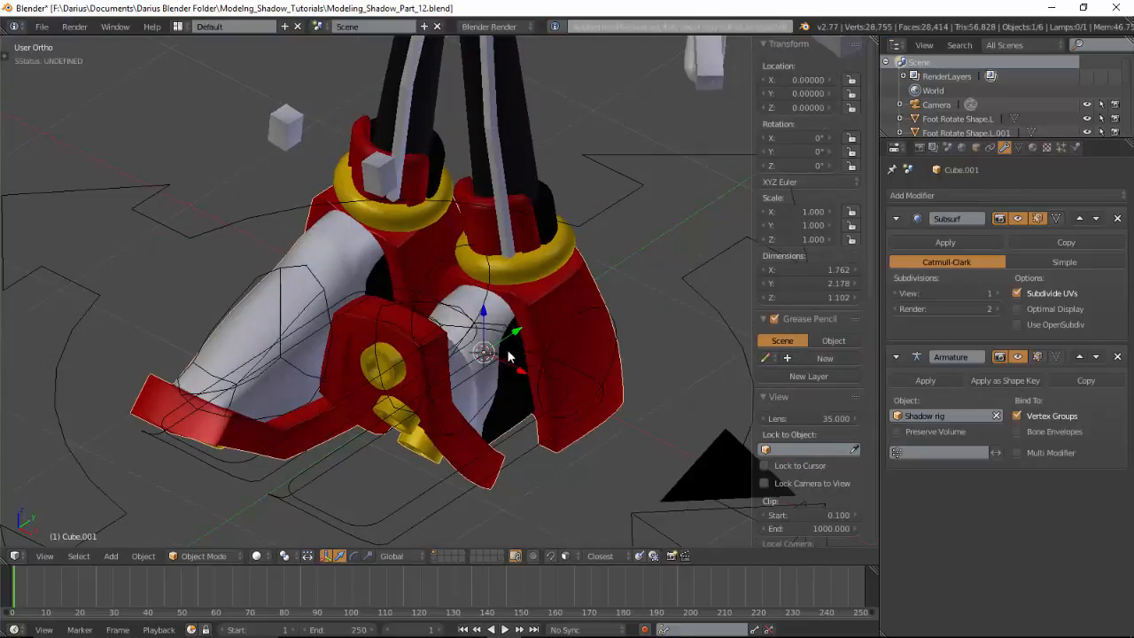
Select all visible bones of the Shadow rig and clear their rotations
right_click(592, 312)
key(a)
key(a)
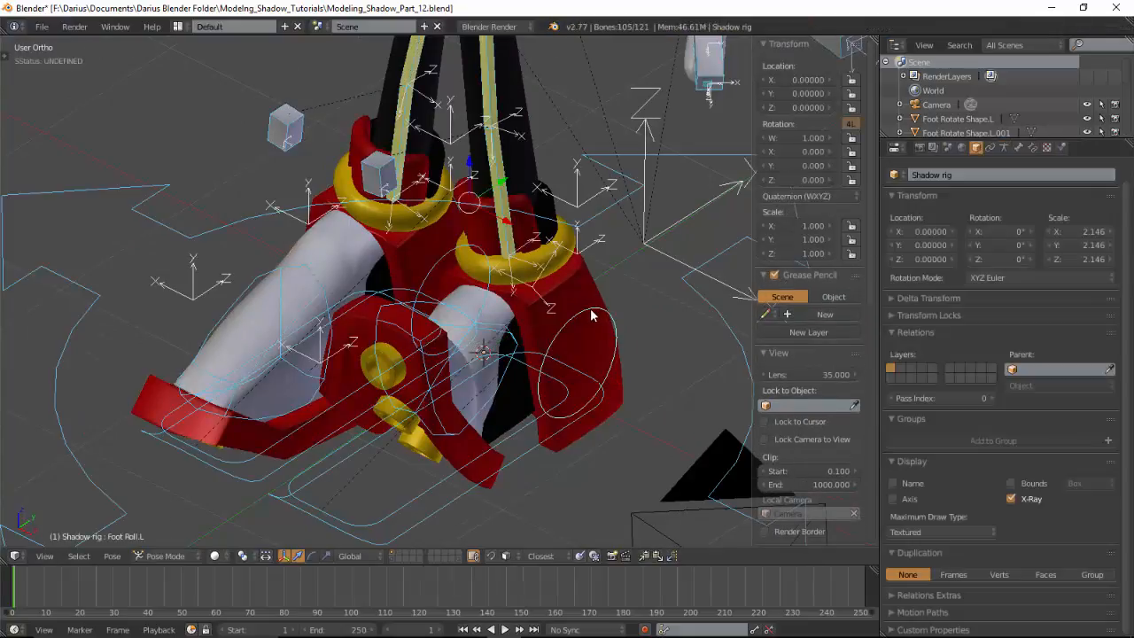
key(alt+r)
middle_drag(586, 367, 600, 338)
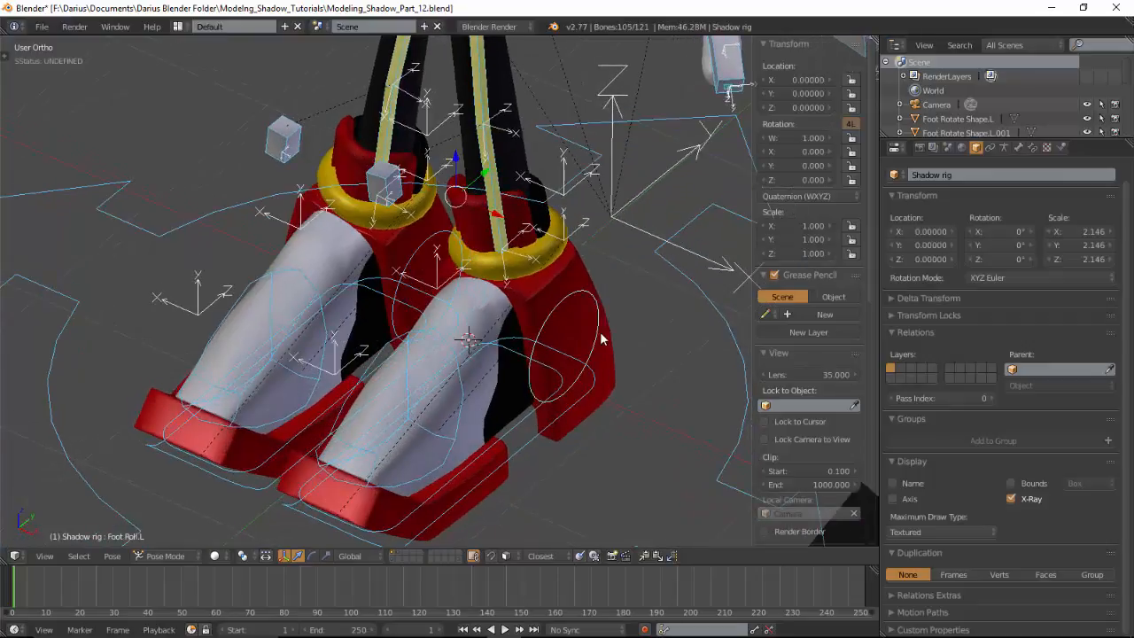
Clear the parent of the shoe mesh Cube.001 and parent the mesh to the Shadow rig again
right_click(584, 270)
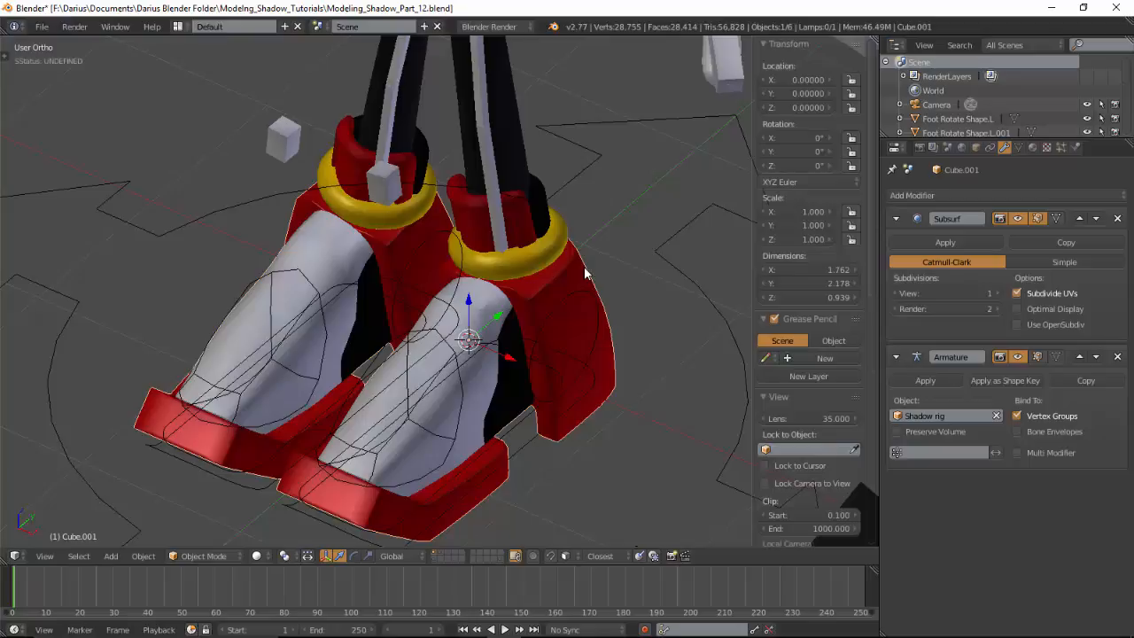
key(alt+p)
click(498, 288)
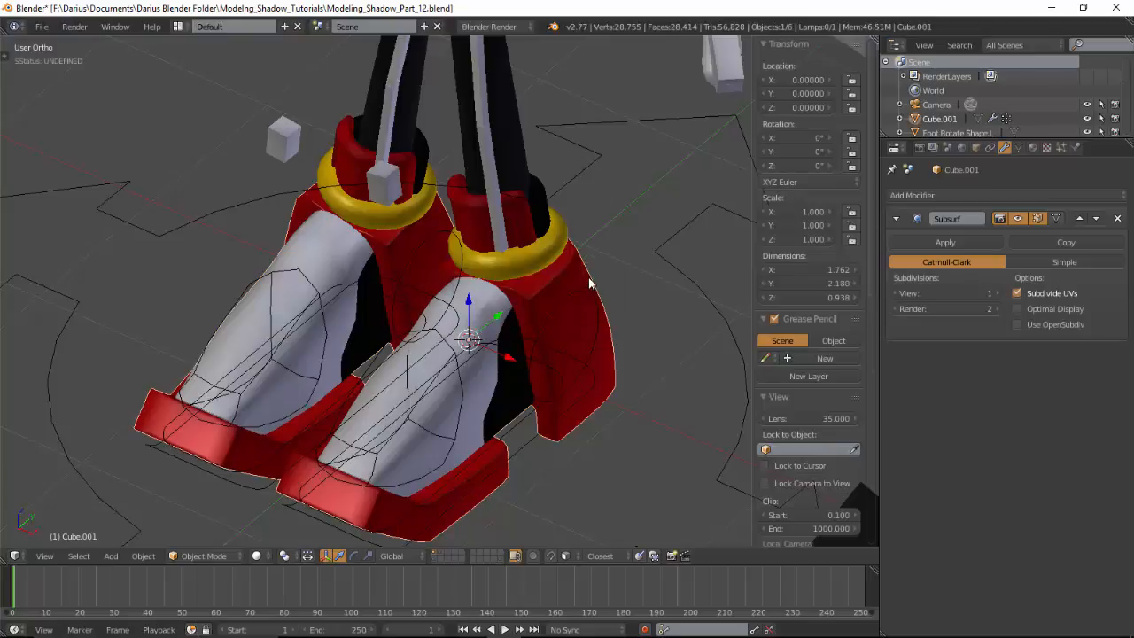
shift+right_click(591, 303)
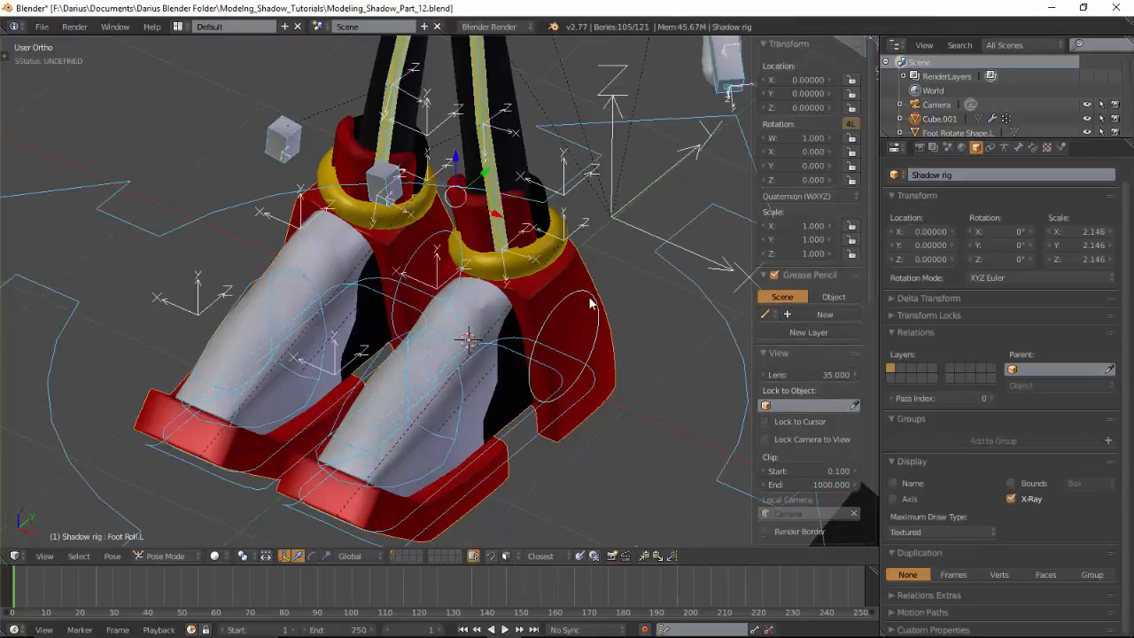
key(ctrl+p)
click(590, 303)
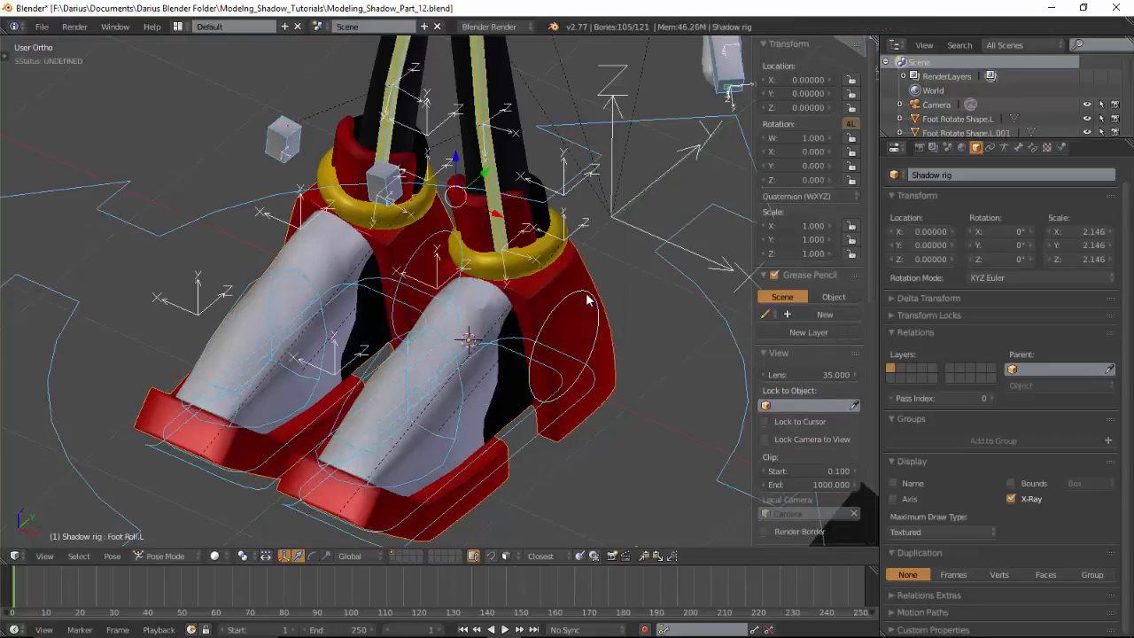
Test the re-parented shoes by rotating the Foot Roll.L control about 29°, and cancel the rotation
right_click(588, 299)
middle_drag(608, 319, 512, 245)
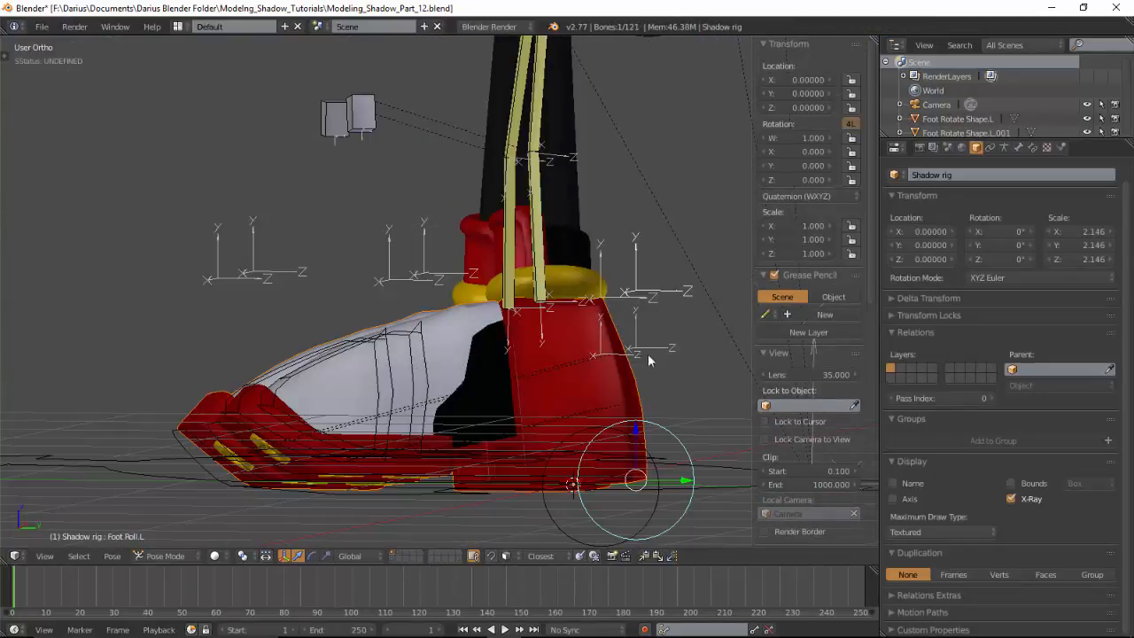
key(r)
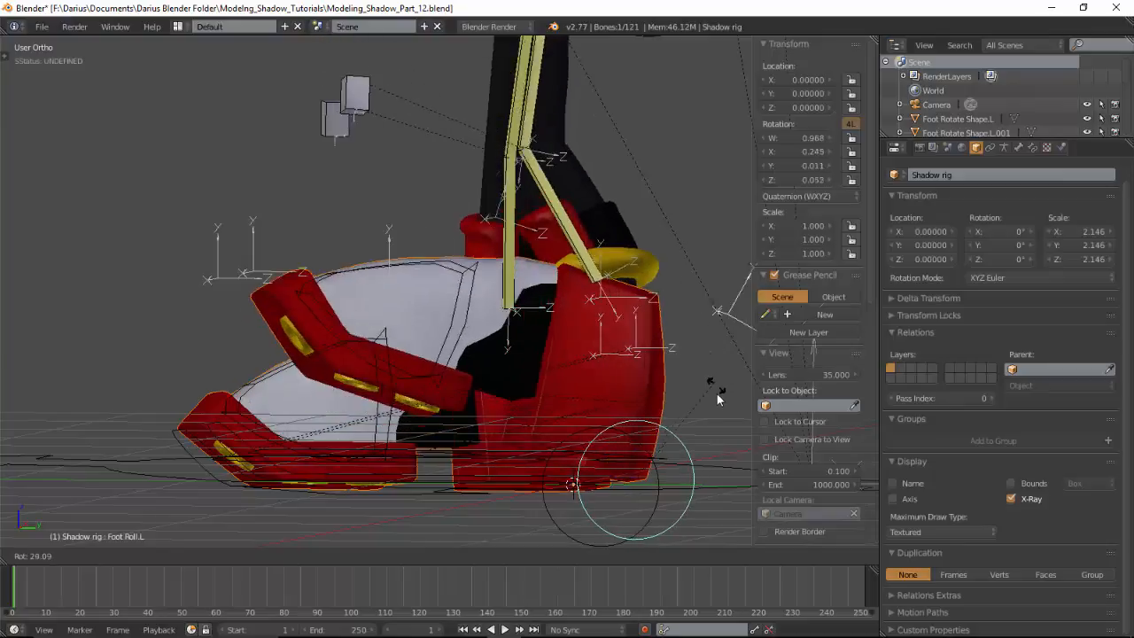
key(Escape)
Test rotating the Rotate Toe.L control about 66° to check the toe deformation, and cancel the rotation
right_click(420, 333)
middle_drag(484, 362, 556, 346)
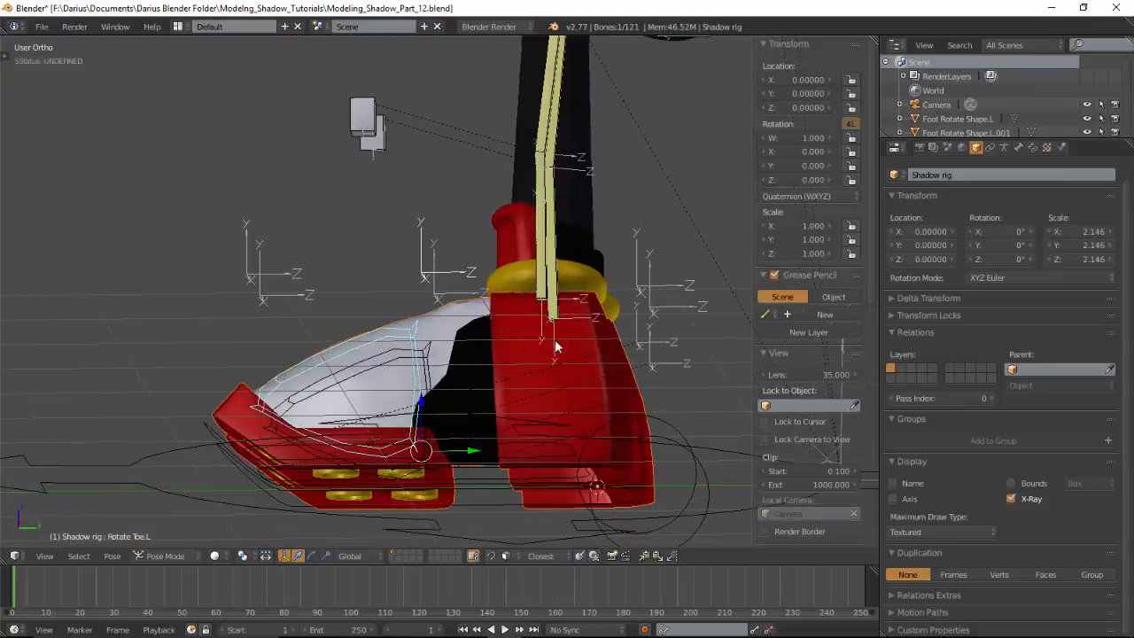
key(r)
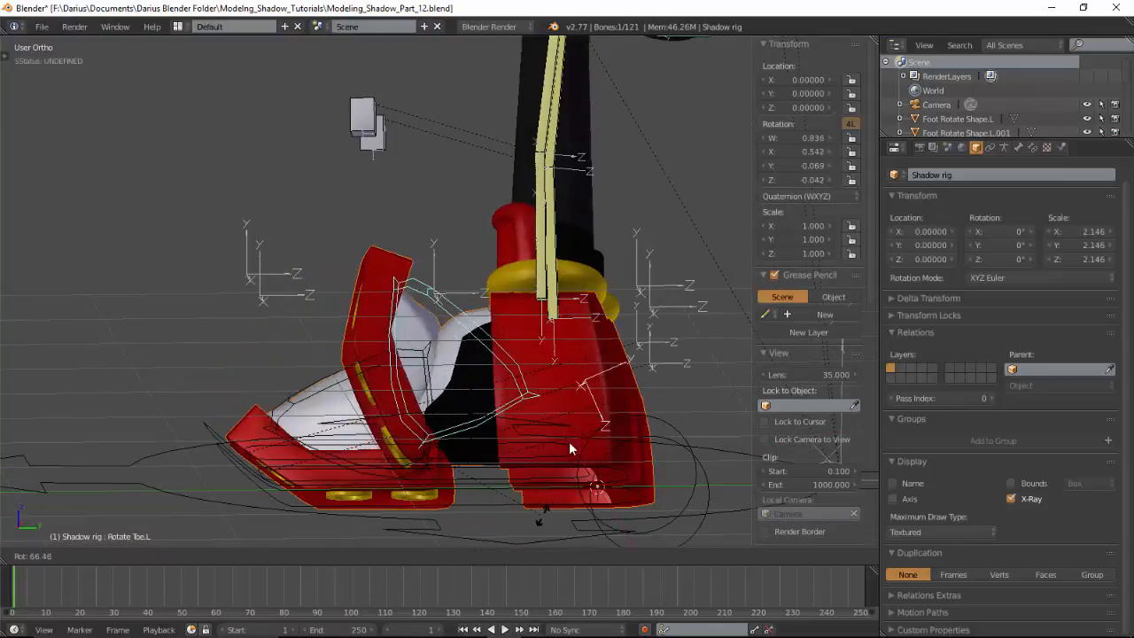
key(Escape)
Test moving the Hand Ik.L control freely and down beside the body in front view, cancelling each move
scroll(468, 276, down, 3)
middle_drag(468, 277, 550, 305)
scroll(575, 284, up, 2)
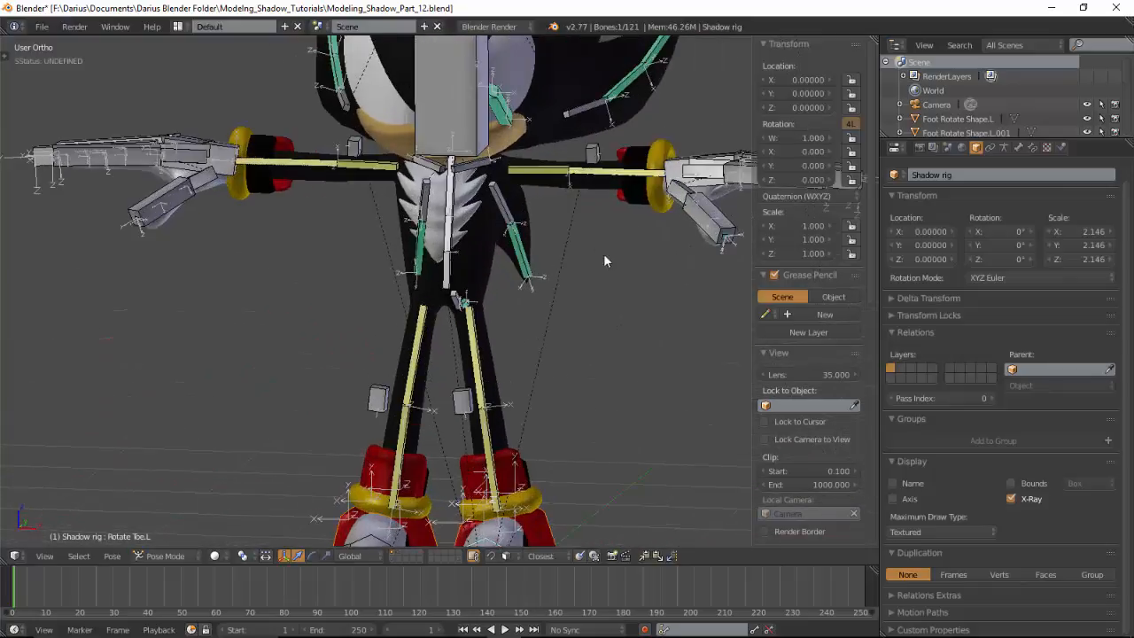
right_click(686, 168)
key(g)
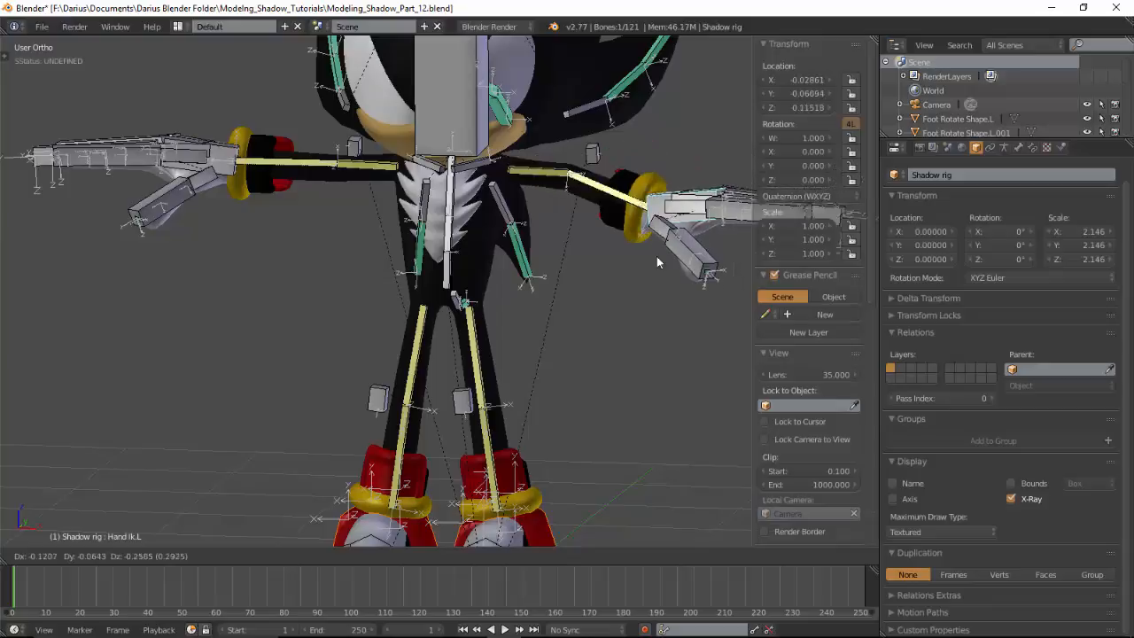
right_click(572, 310)
key(KP_1)
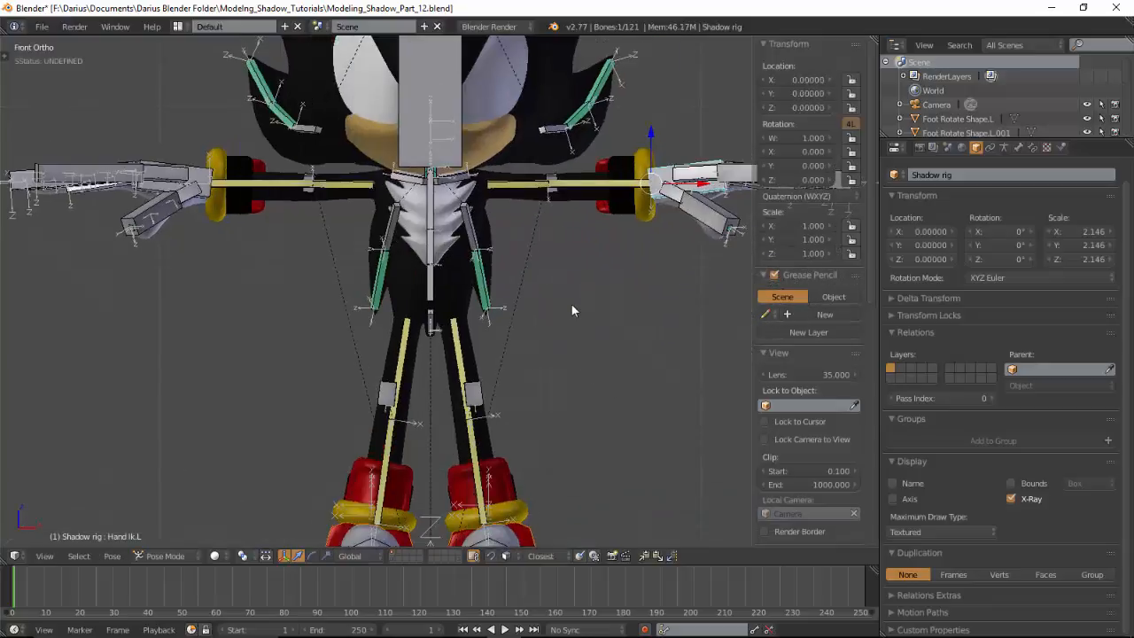
key(g)
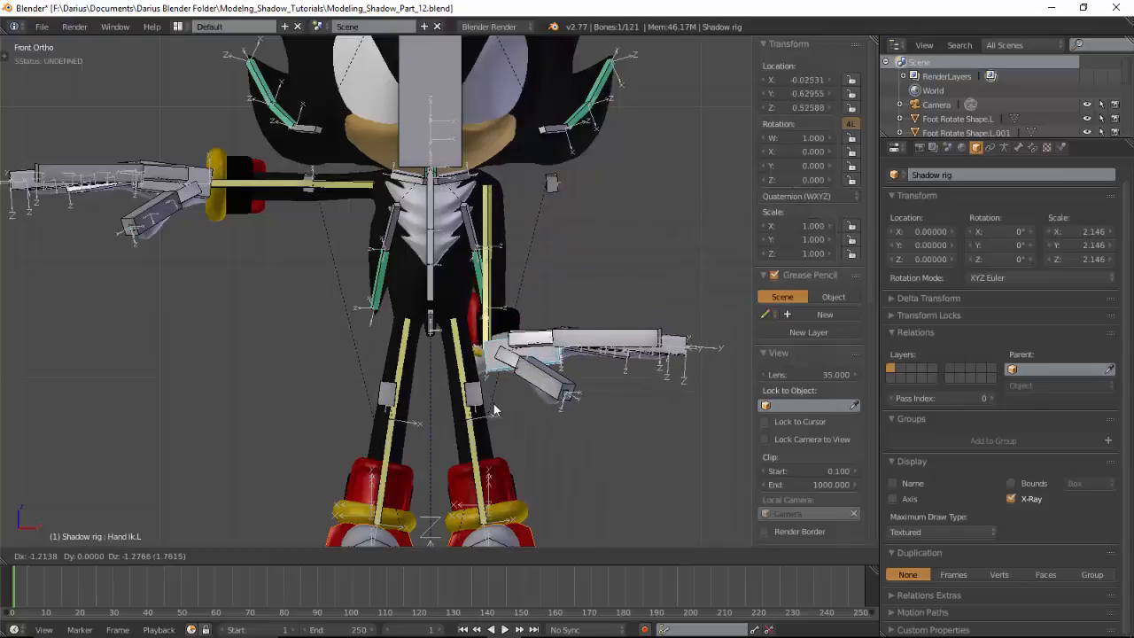
right_click(514, 387)
Test a free trackball rotation of the head bone in front view and cancel it
shift+middle_drag(571, 209, 549, 352)
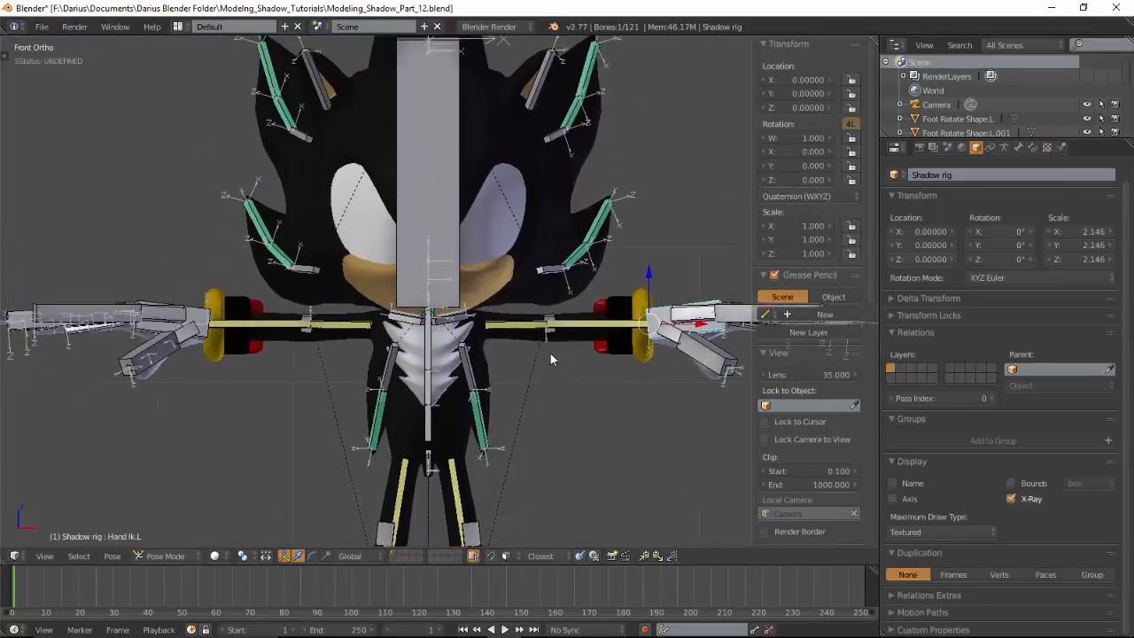
key(r)
key(r)
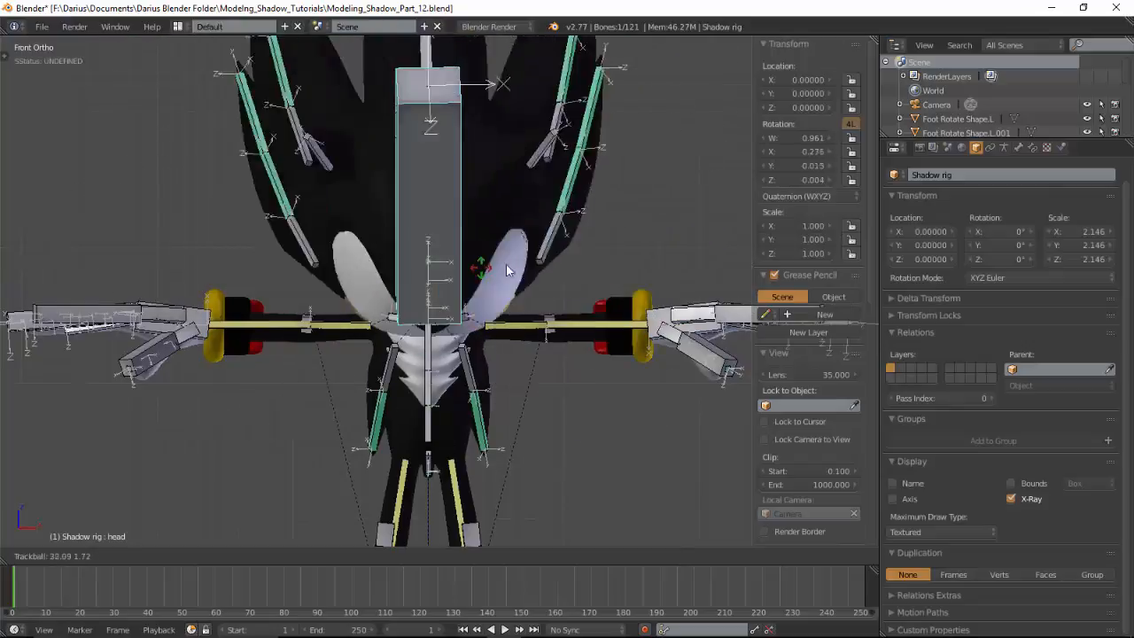
right_click(447, 245)
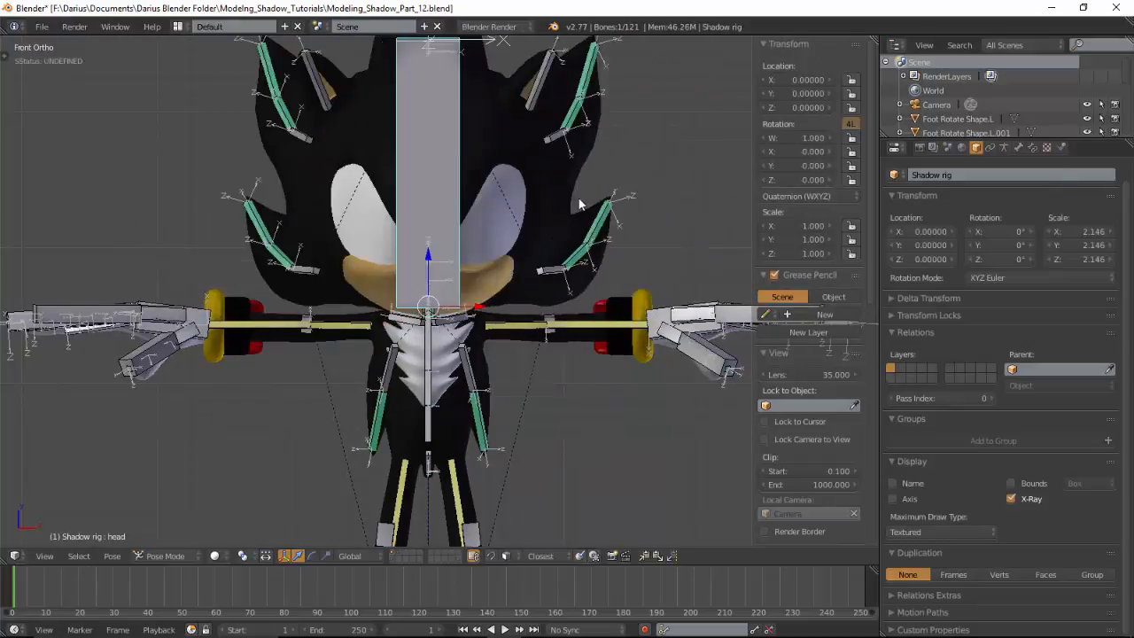
Test rotating the Quill.L bone upward about 28° in an angled view, and cancel the rotation
middle_drag(579, 201, 512, 167)
right_click(623, 137)
scroll(669, 150, down, 4)
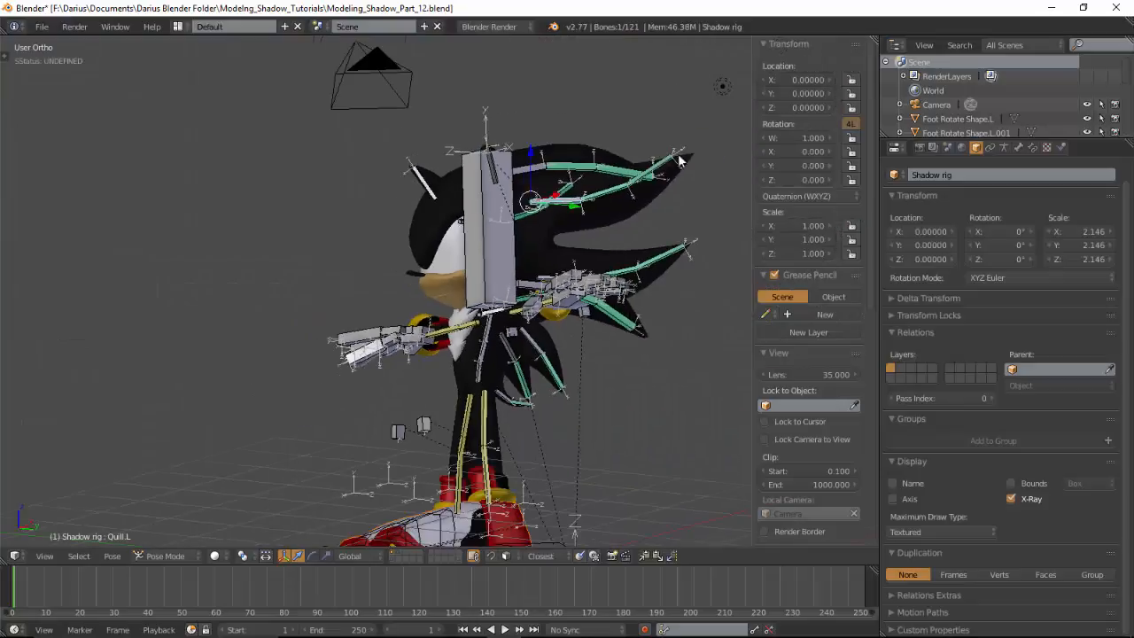
key(r)
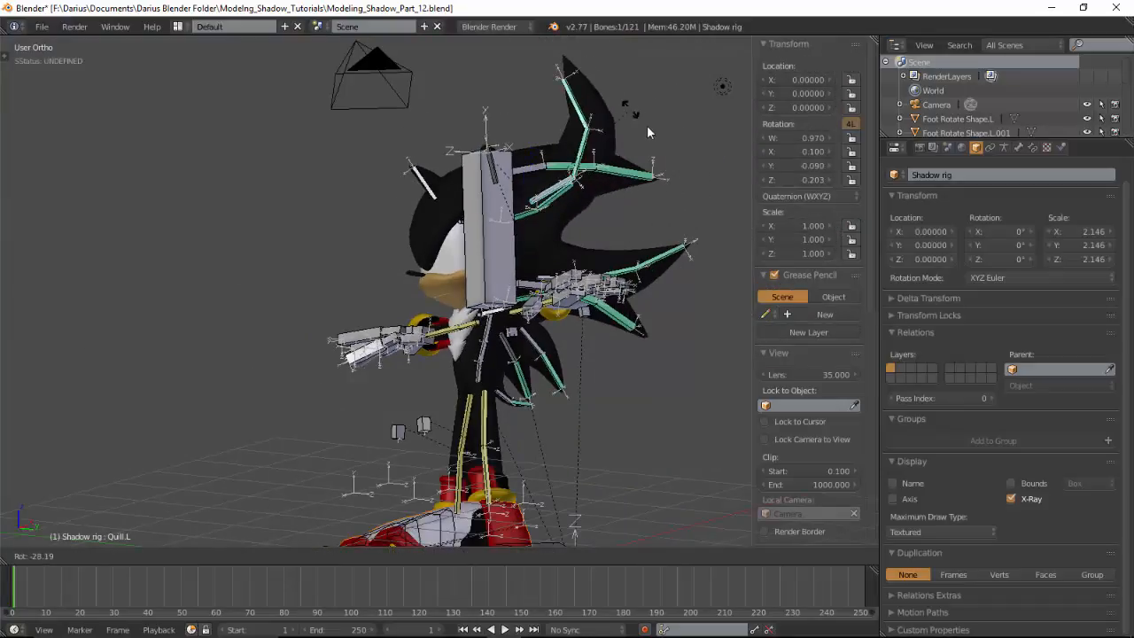
right_click(654, 144)
Test rotating the Quill.L bone about 21° in right side view, and cancel the rotation
key(KP_3)
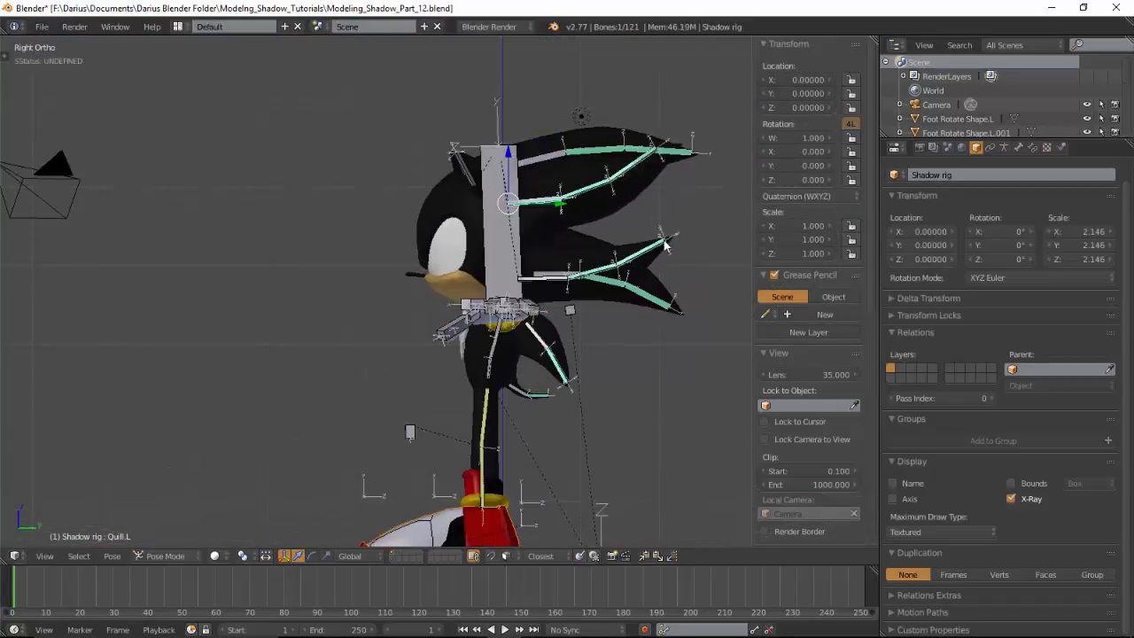
key(r)
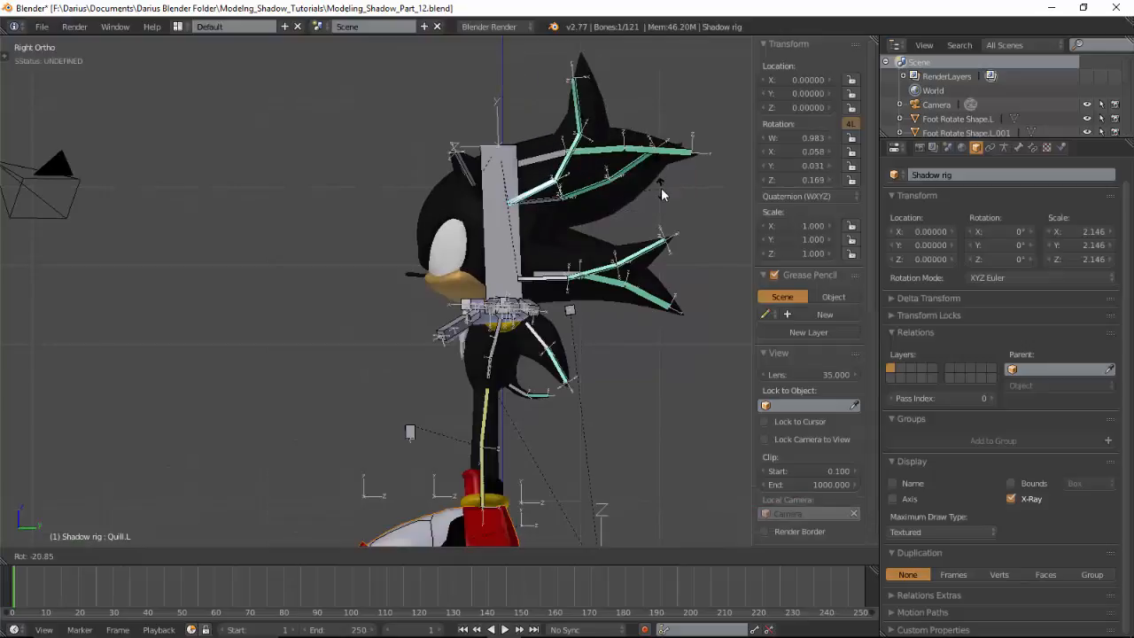
right_click(617, 157)
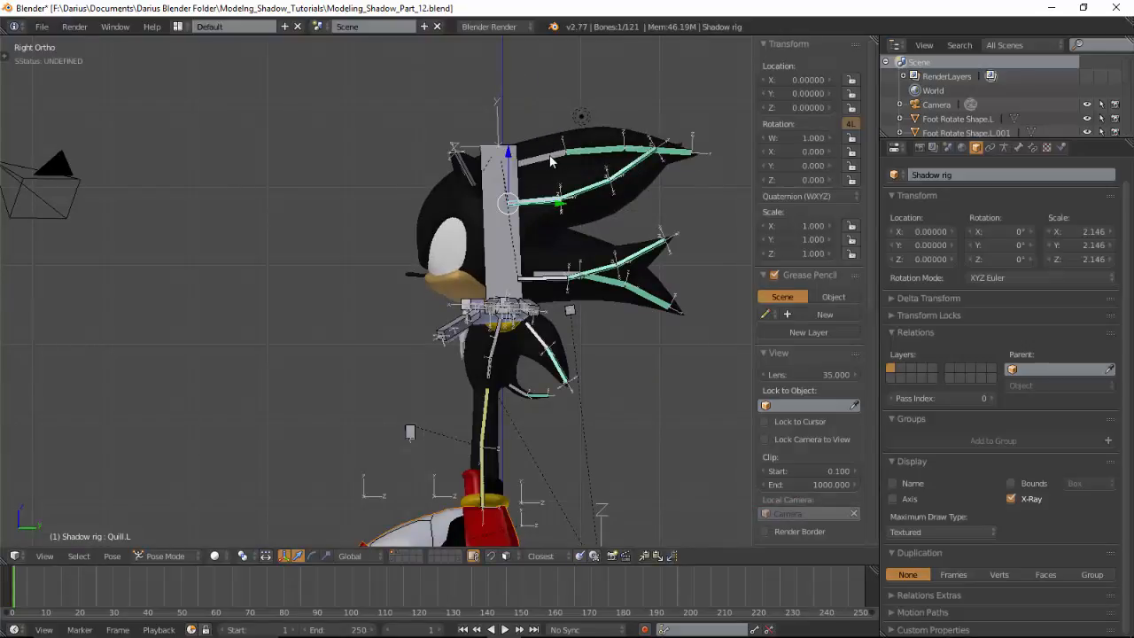
Rotate the Mid Quil and Mid Quil.001 bones upward in right side view to raise the centre quills
key(r)
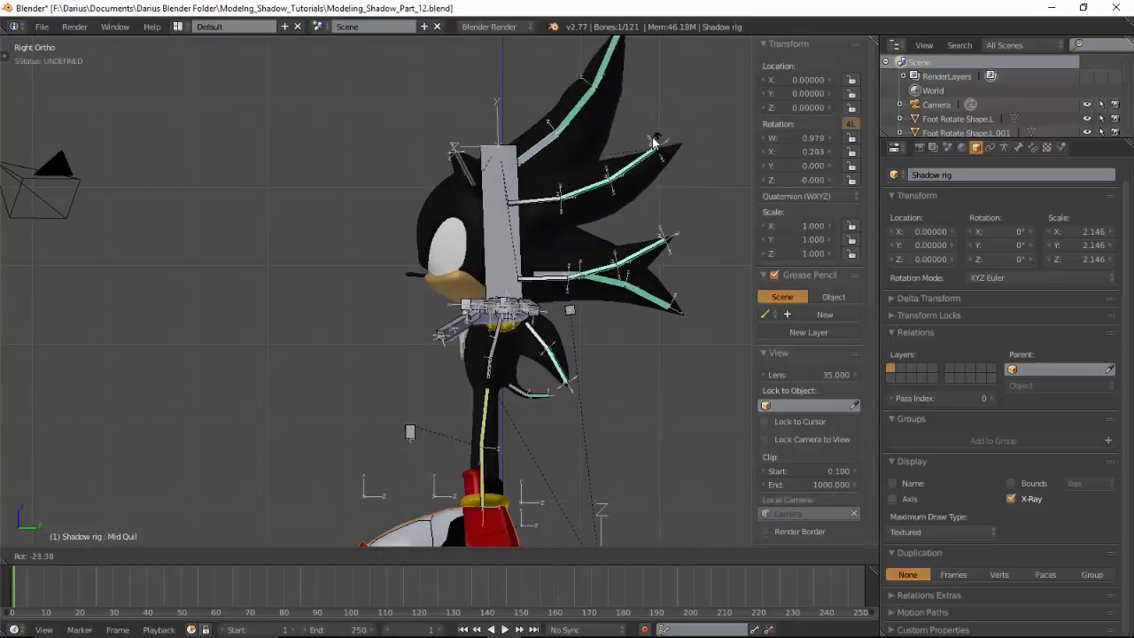
click(653, 141)
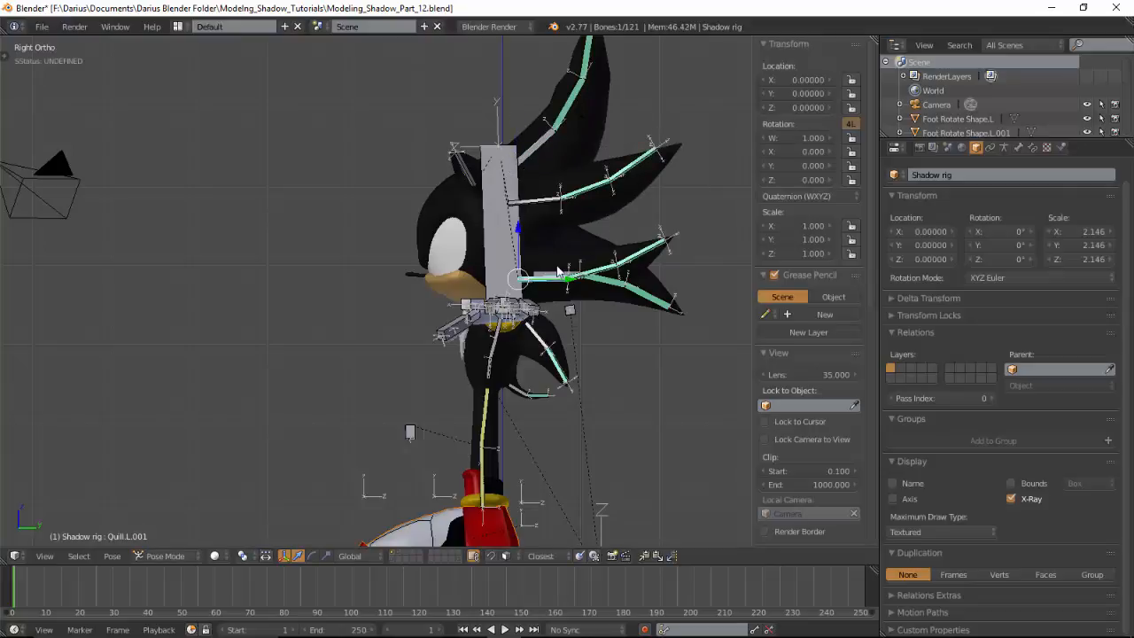
right_click(559, 272)
key(r)
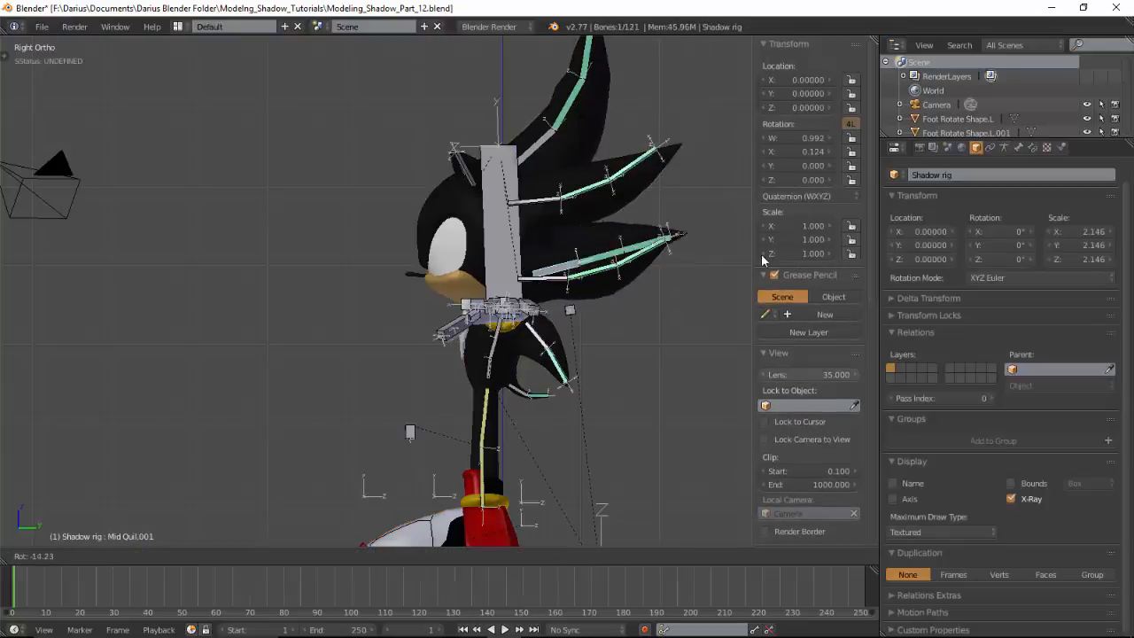
click(759, 255)
Rotate the Quill.L and Quill.L.001 bones upward in right side view to raise the side quills
right_click(554, 209)
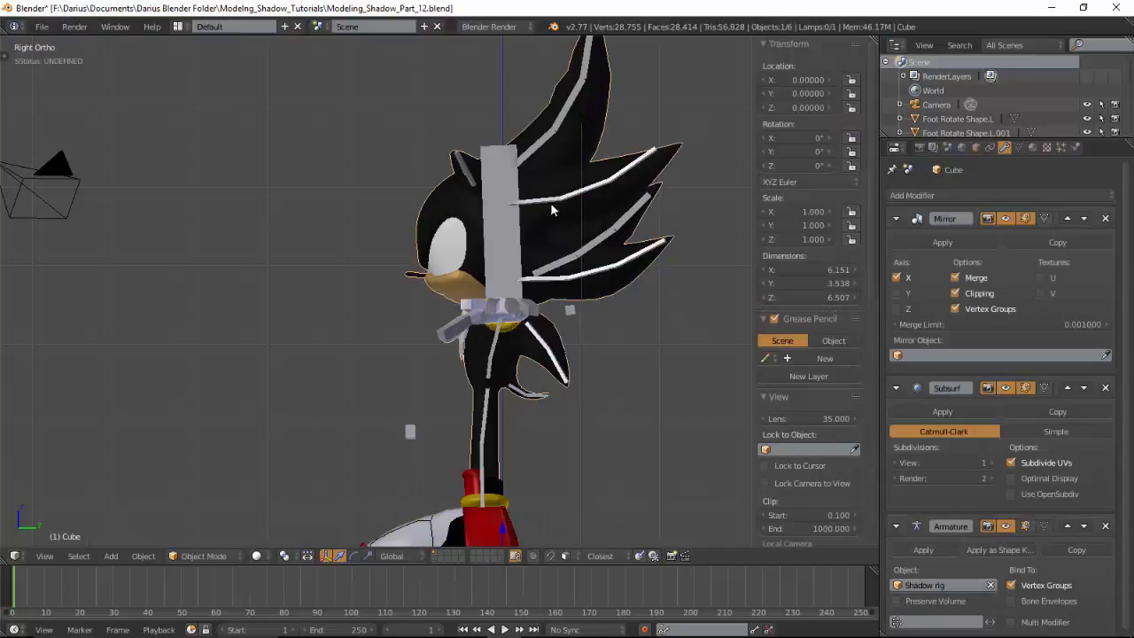
right_click(548, 205)
key(r)
click(587, 251)
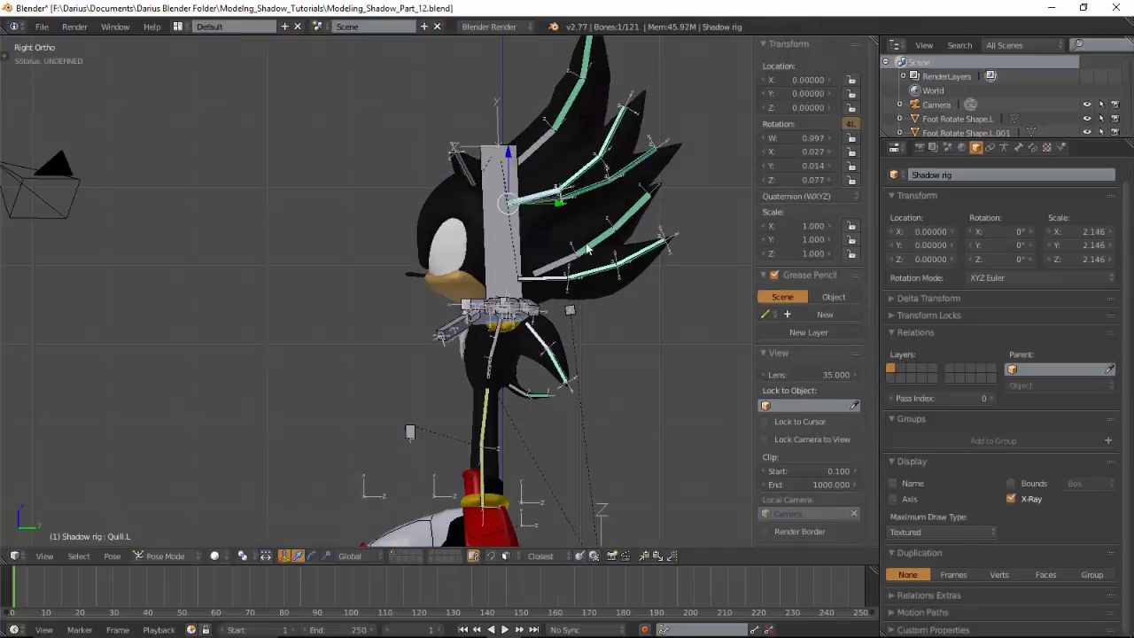
key(r)
click(676, 260)
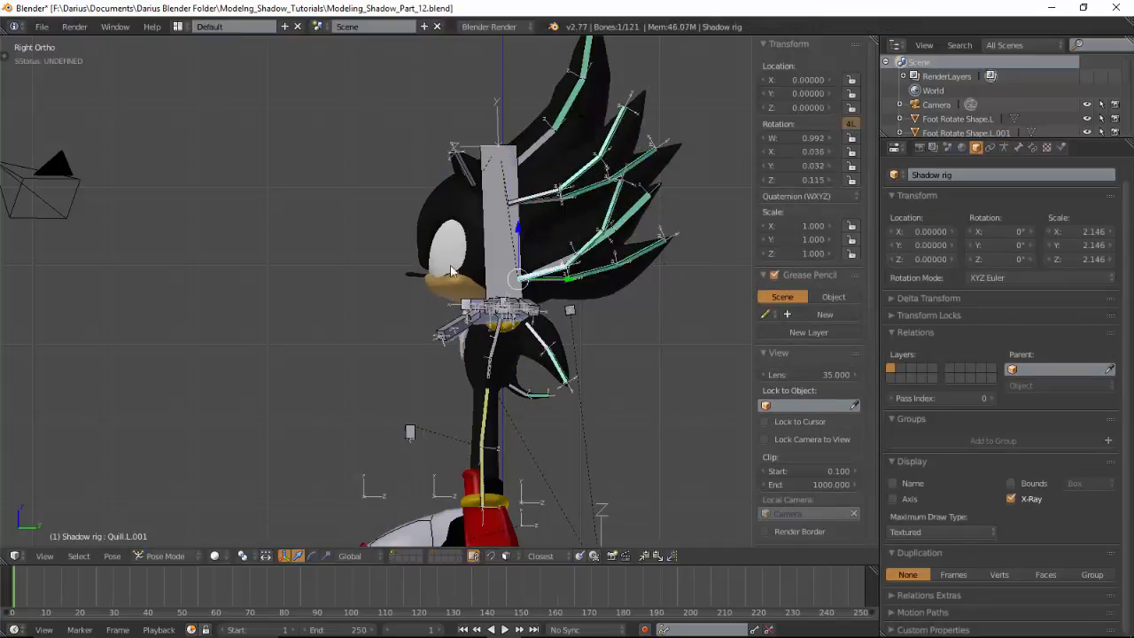
Check the raised quills from the front, then clear the rotation of all bones and deselect them
middle_drag(676, 260, 549, 243)
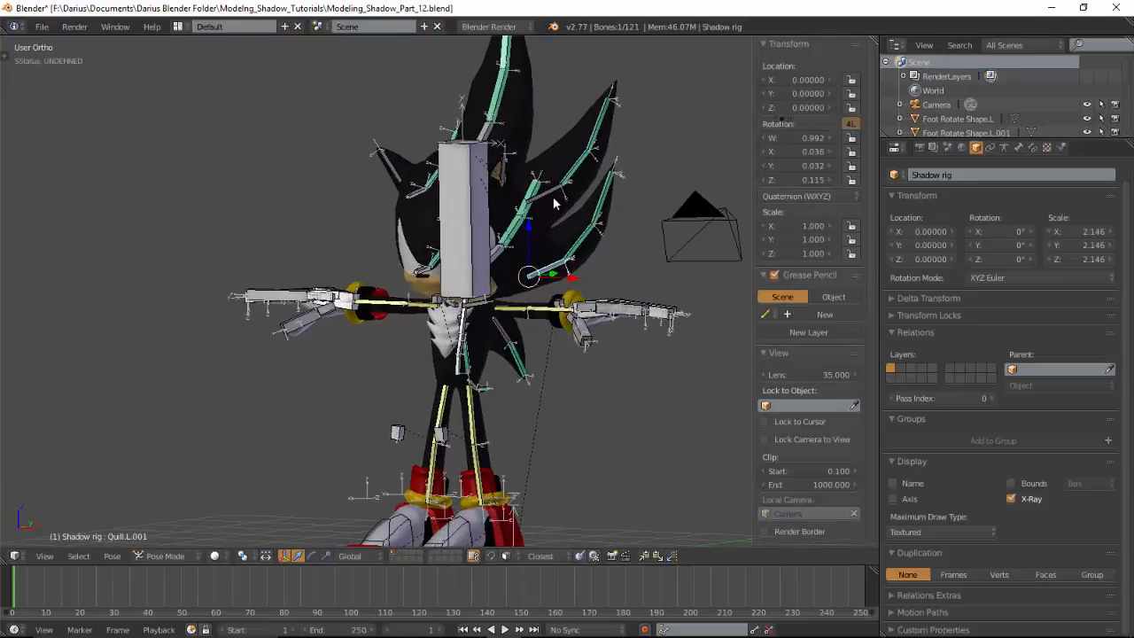
right_click(552, 196)
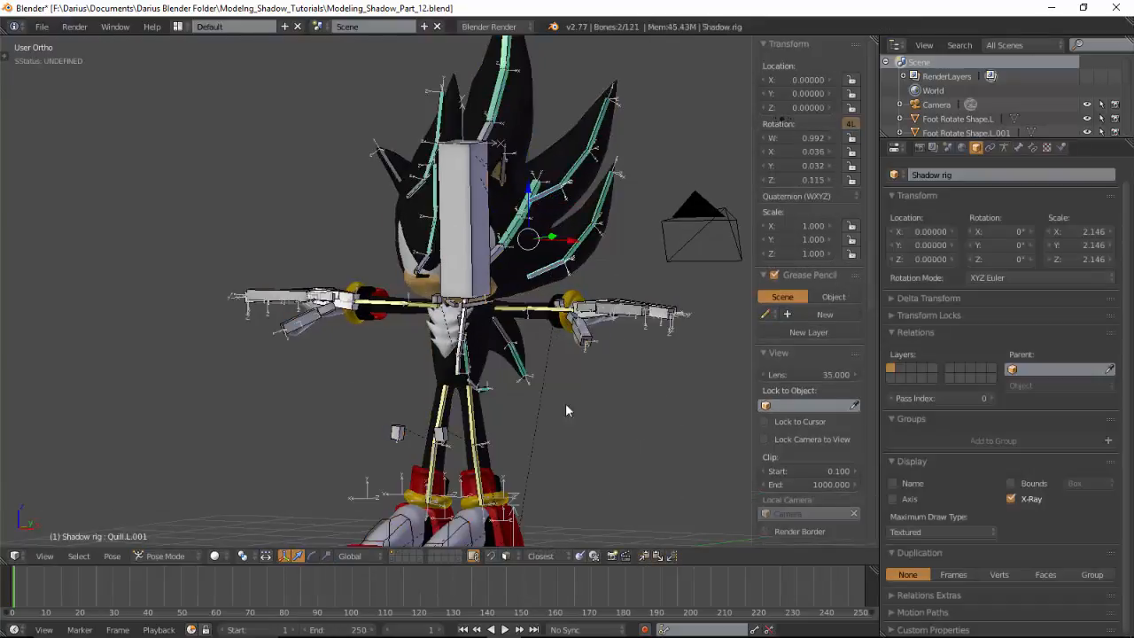
middle_drag(565, 403, 577, 344)
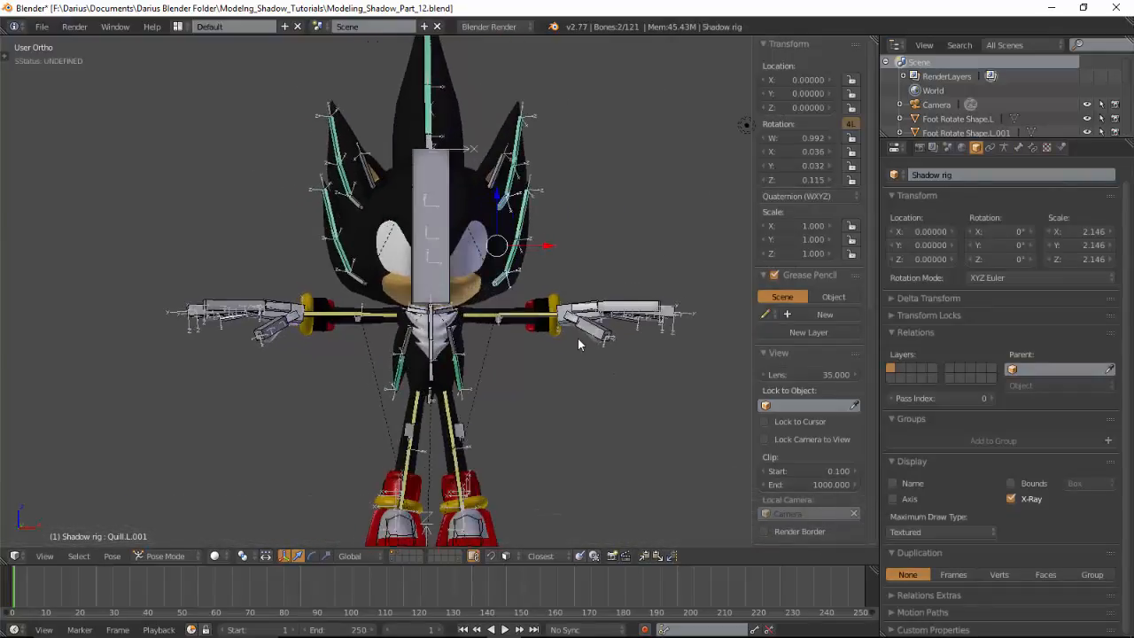
key(KP_1)
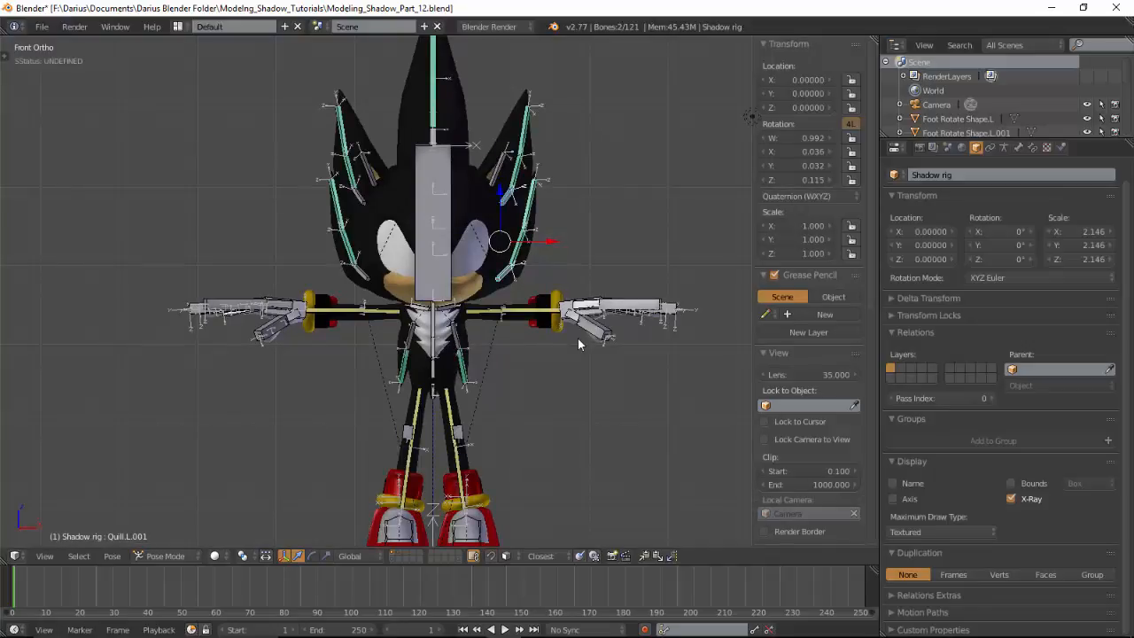
key(a)
key(a)
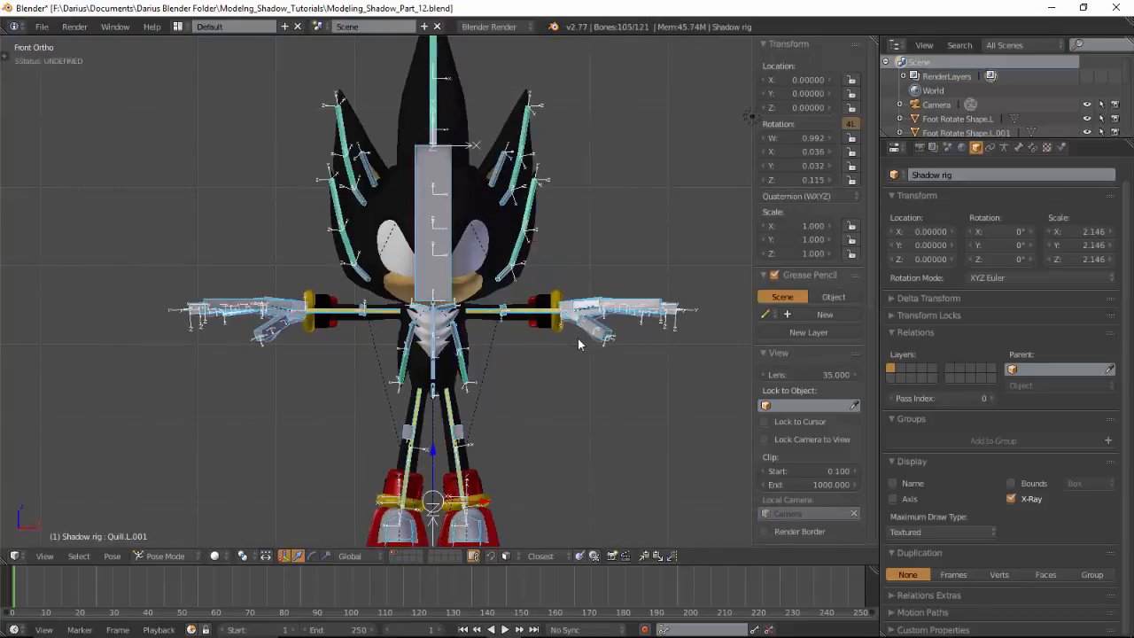
key(alt+r)
key(a)
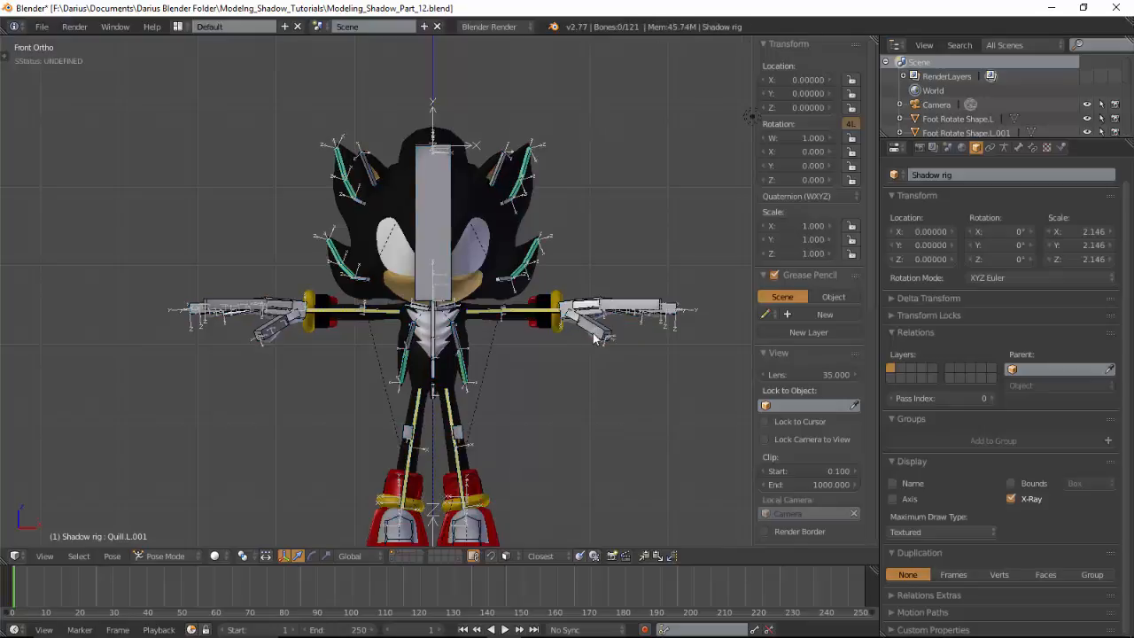
Select the Index Roll Control.L bone on the left hand and scale it to about 1.452 to bend the index finger
scroll(593, 336, up, 5)
scroll(606, 195, up, 4)
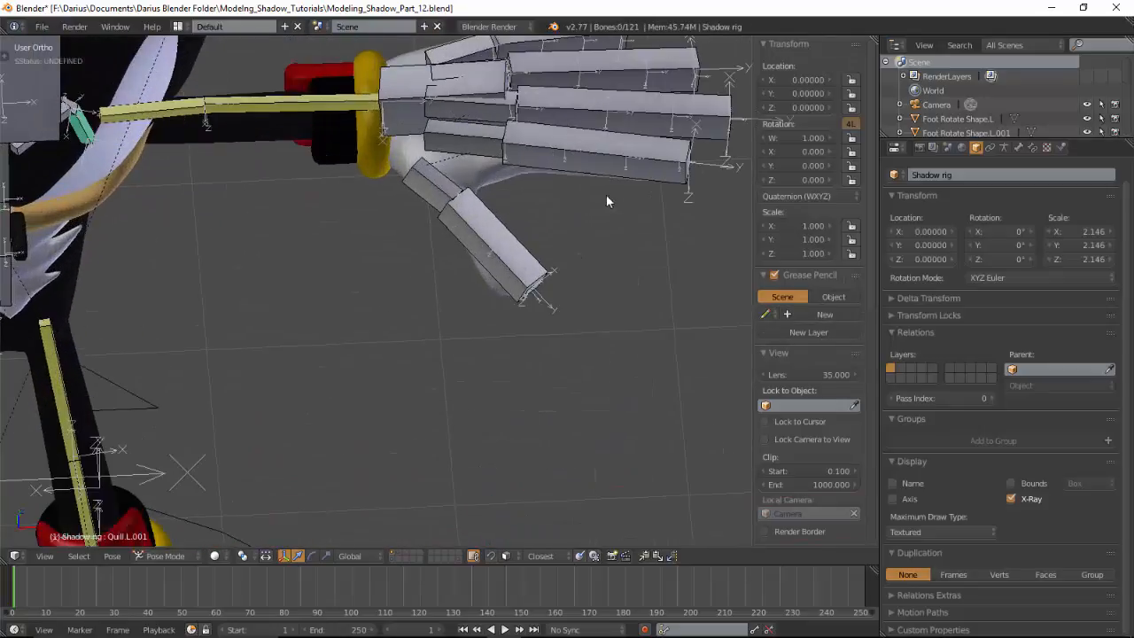
right_click(541, 269)
scroll(542, 275, up, 3)
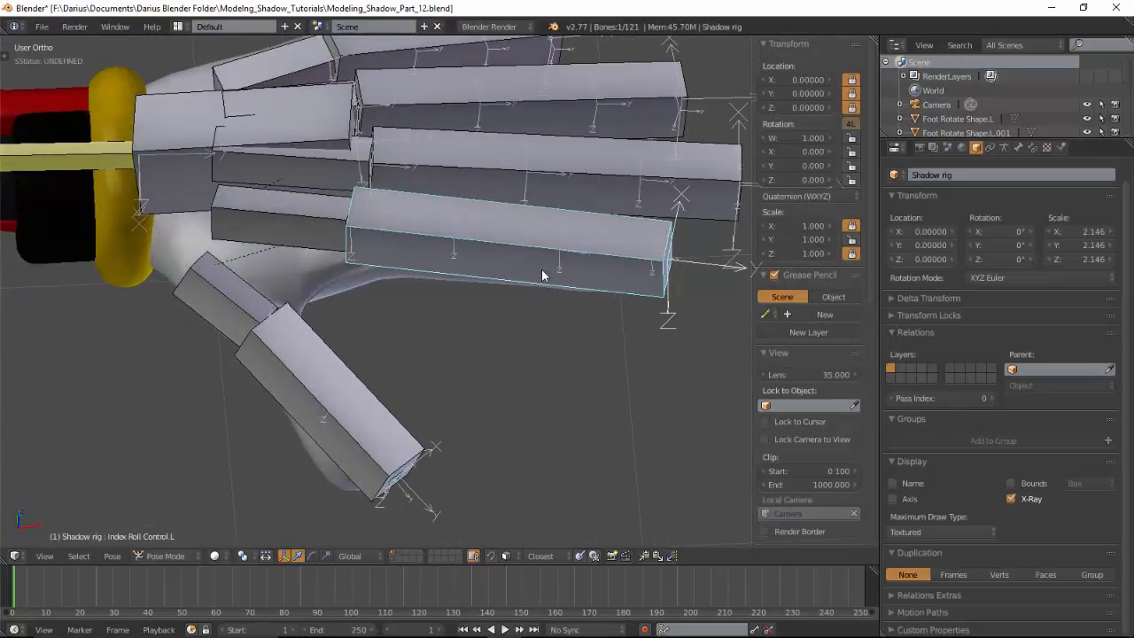
key(s)
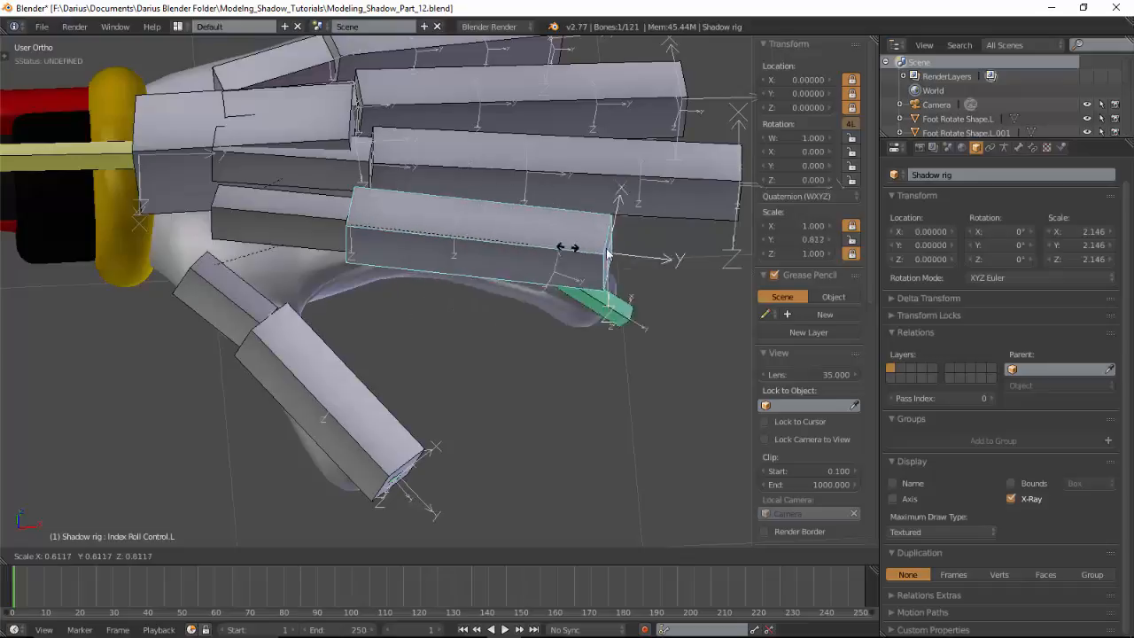
click(672, 255)
Examine the bent index finger's bones in wireframe shading, and return to solid shading
key(z)
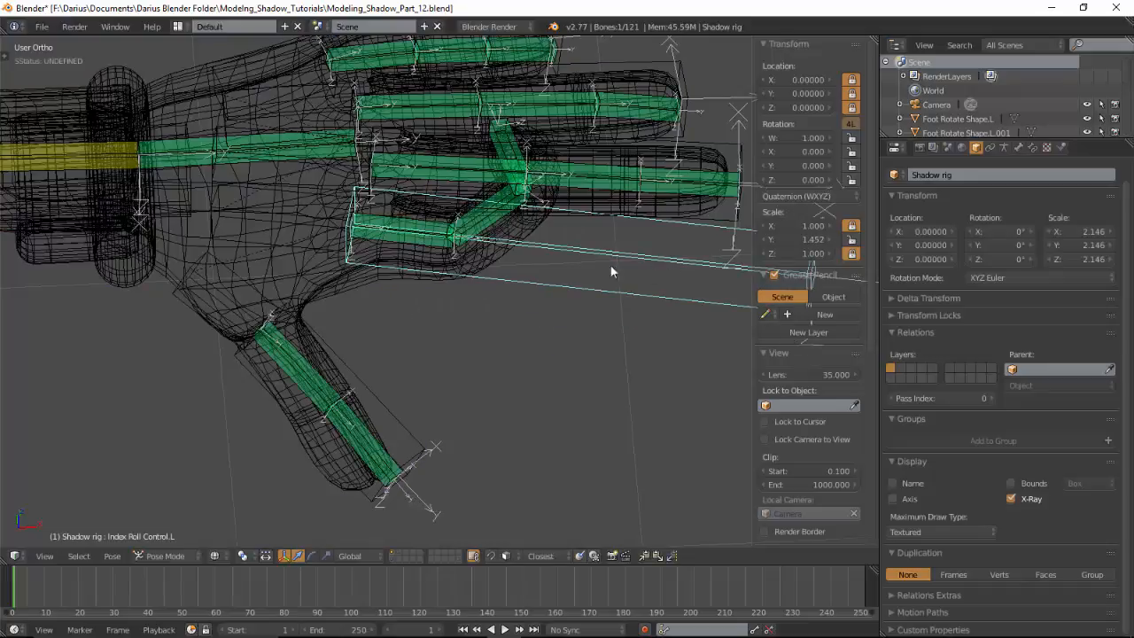
mouse_move(610, 268)
middle_down()
mouse_move(526, 221)
mouse_move(519, 234)
mouse_move(467, 245)
mouse_move(412, 237)
mouse_move(386, 262)
mouse_move(385, 290)
mouse_move(336, 260)
mouse_move(350, 247)
mouse_move(489, 253)
mouse_move(498, 296)
mouse_move(573, 308)
mouse_move(551, 310)
middle_up()
key(z)
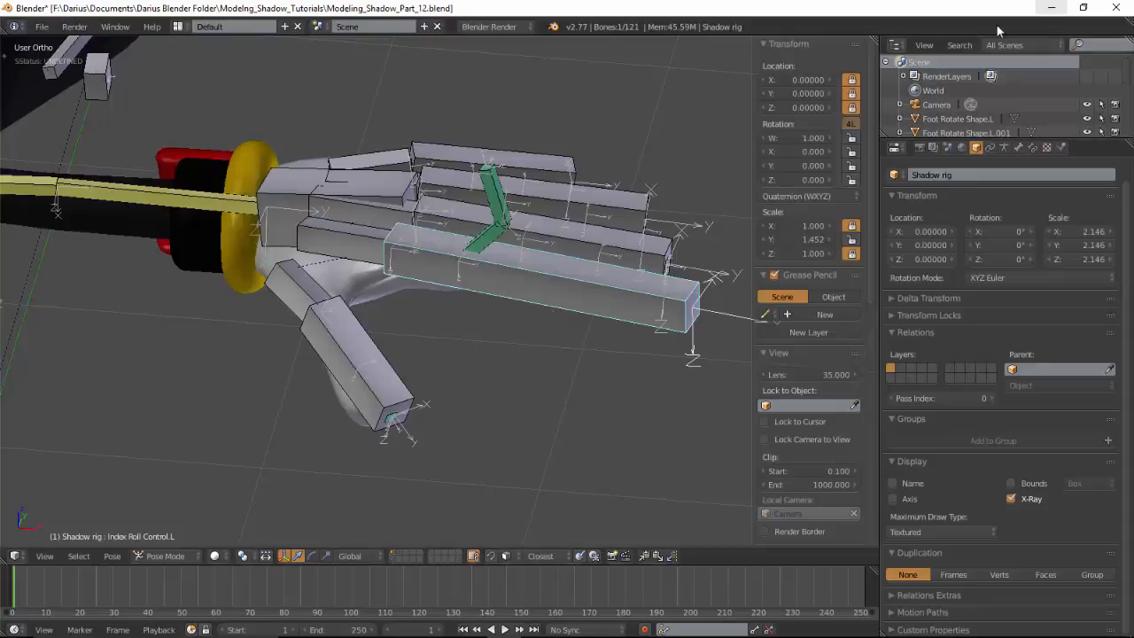
Look through the armature's display settings, and try hiding the Index Roll Control.L bone before showing it again
click(1004, 147)
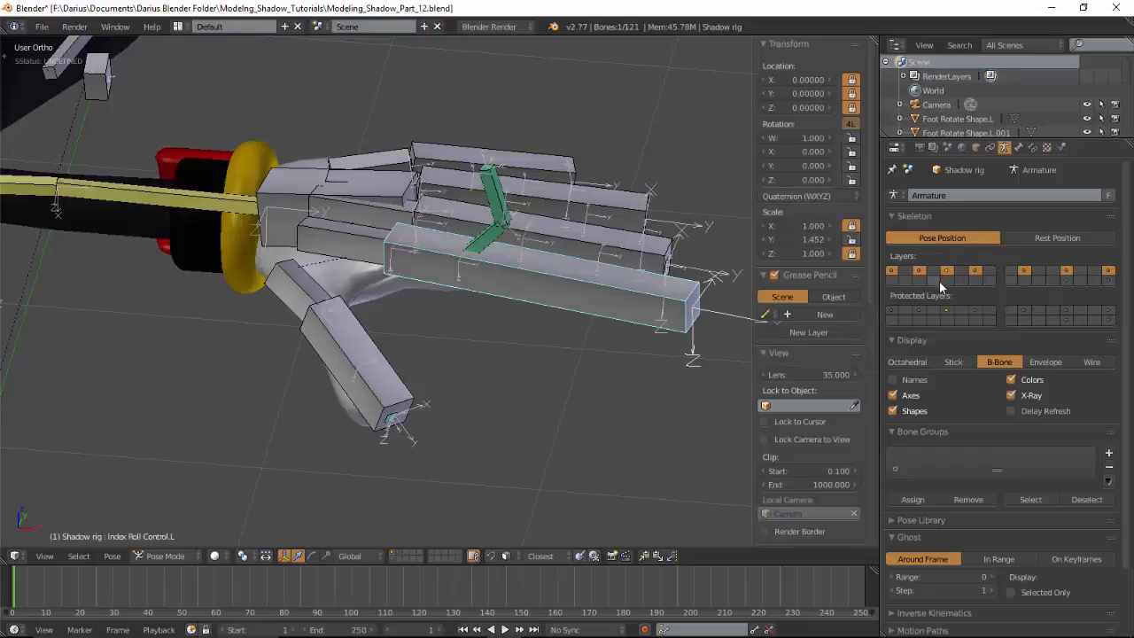
scroll(956, 321, down, 2)
scroll(956, 322, up, 2)
scroll(955, 321, down, 1)
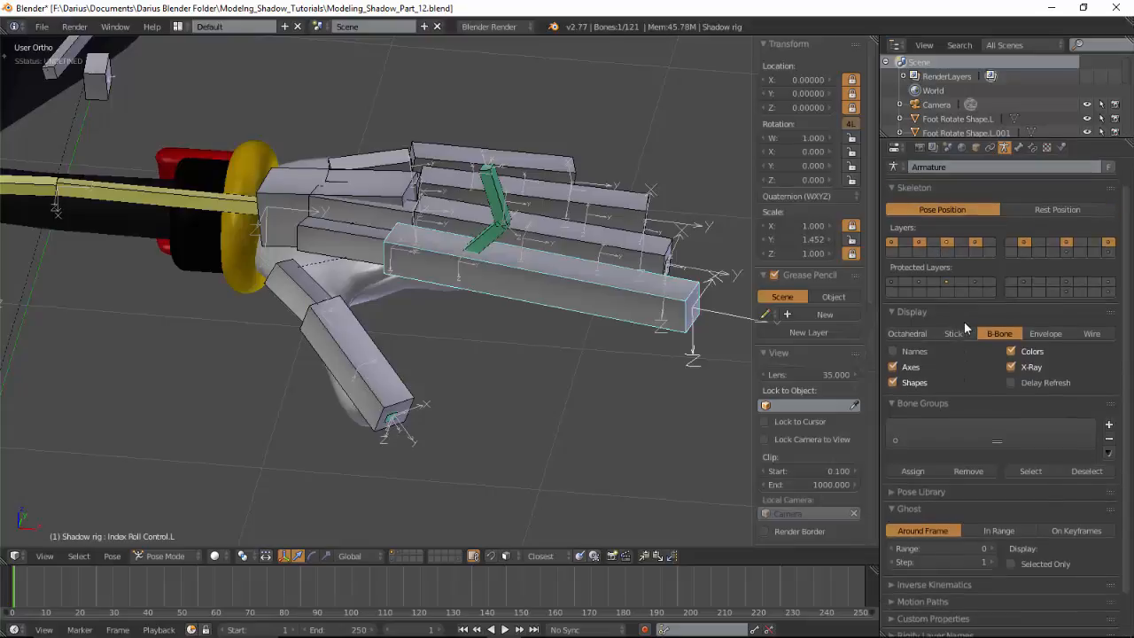
click(1022, 147)
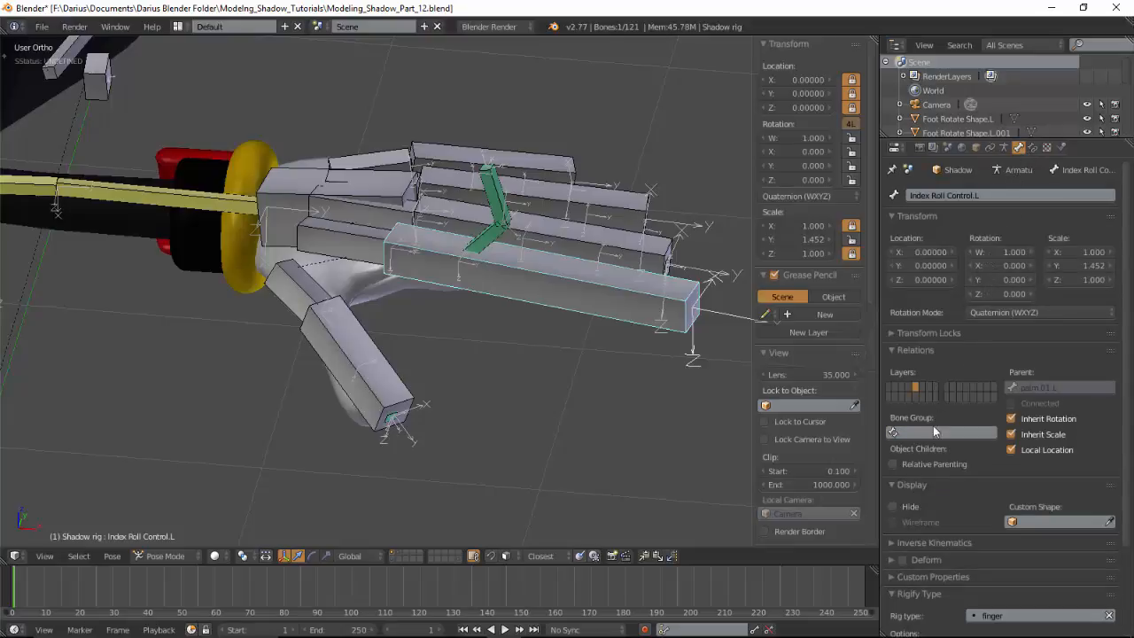
click(901, 503)
click(899, 505)
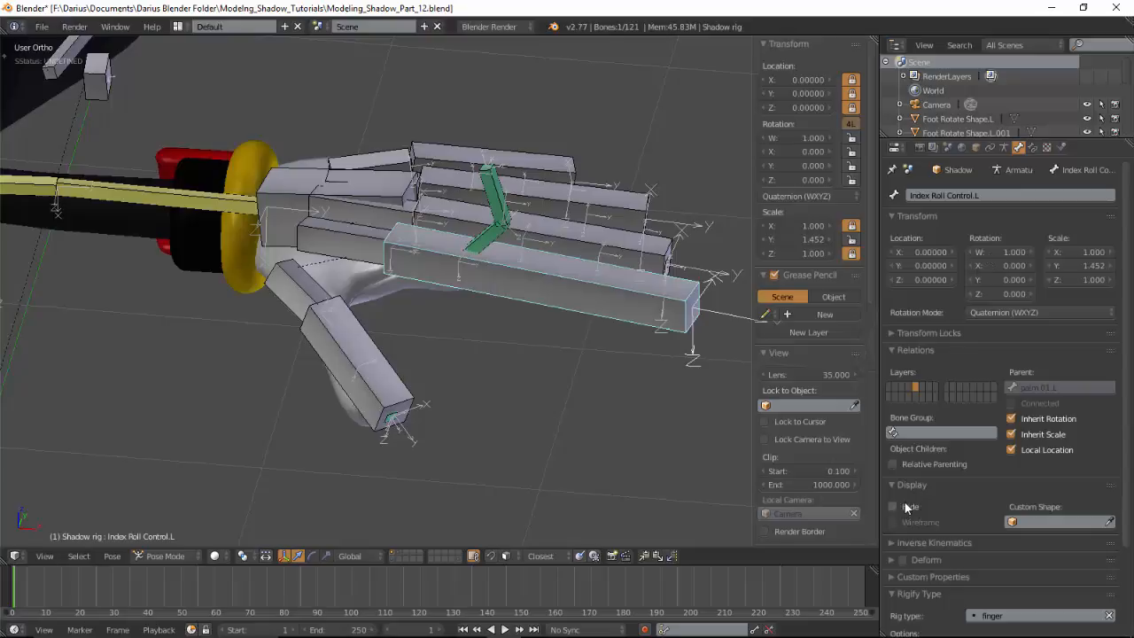
Set the armature's bone display type to Wire and view the hand with it
click(1004, 147)
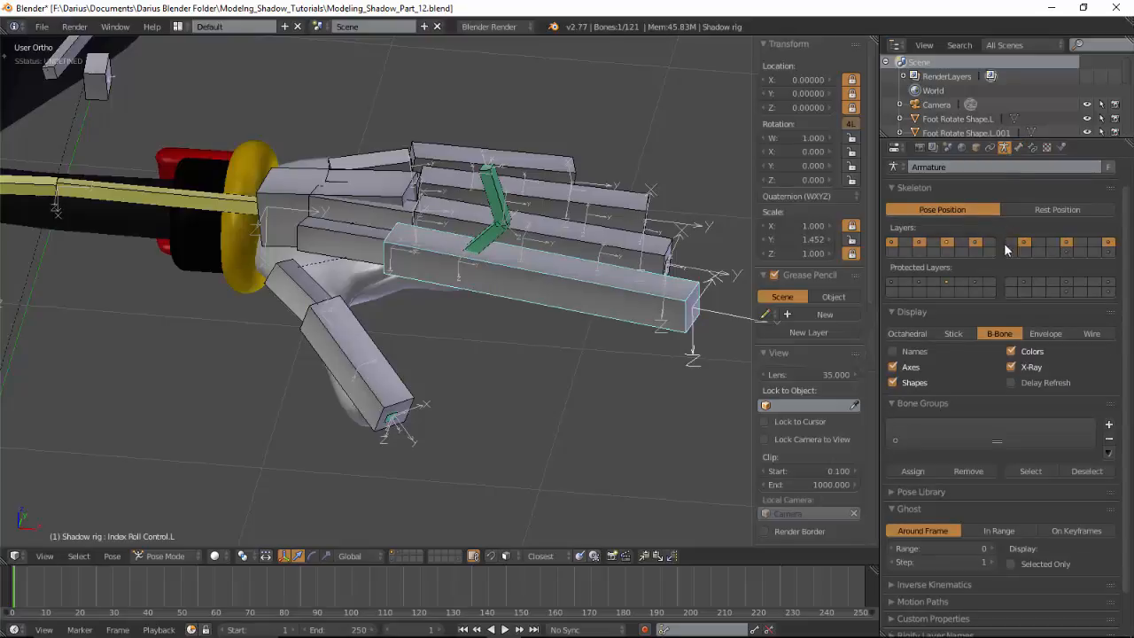
click(1082, 334)
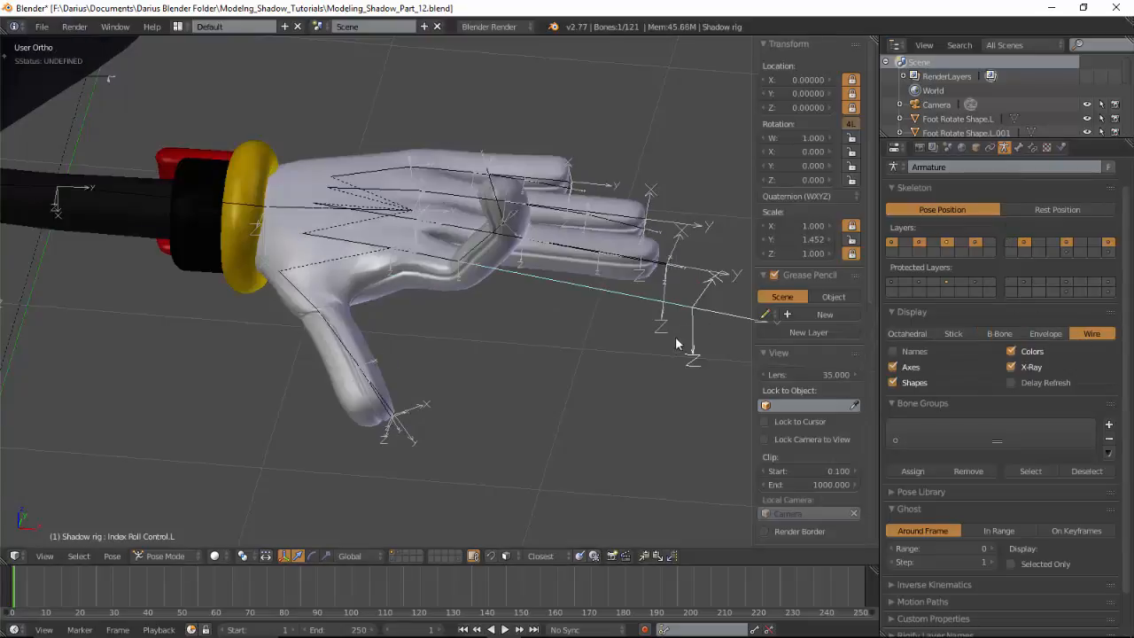
middle_drag(675, 337, 700, 376)
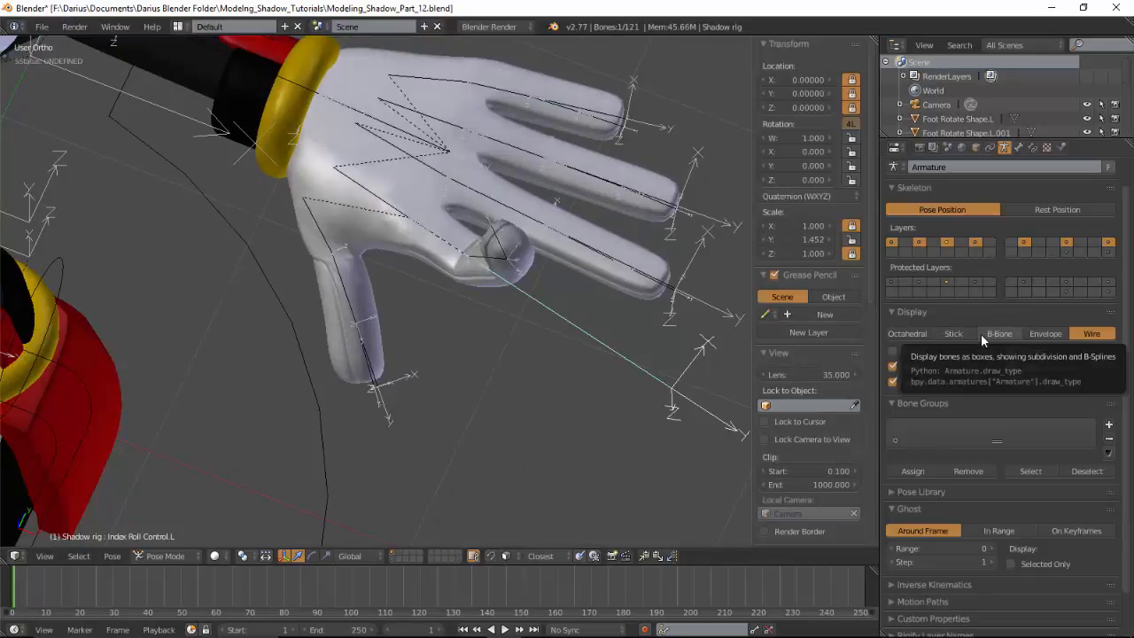
Change the armature's bone display type to Stick and view the body and left hand with it
click(971, 333)
mouse_move(638, 266)
middle_down()
mouse_move(540, 222)
mouse_move(608, 223)
mouse_move(523, 248)
middle_up()
key(KP_1)
middle_drag(433, 224, 572, 349)
key(KP_1)
scroll(567, 312, up, 4)
scroll(558, 387, up, 4)
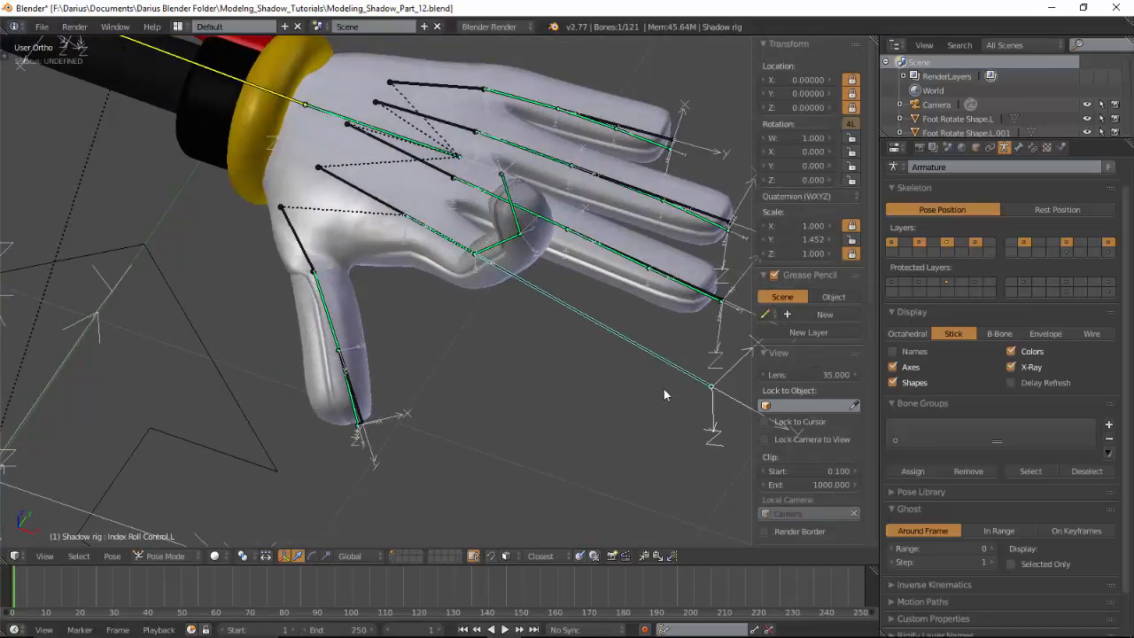
Test scaling the Index Roll Control.L bone down to about 0.27 to curl the index finger, and cancel the scaling
key(s)
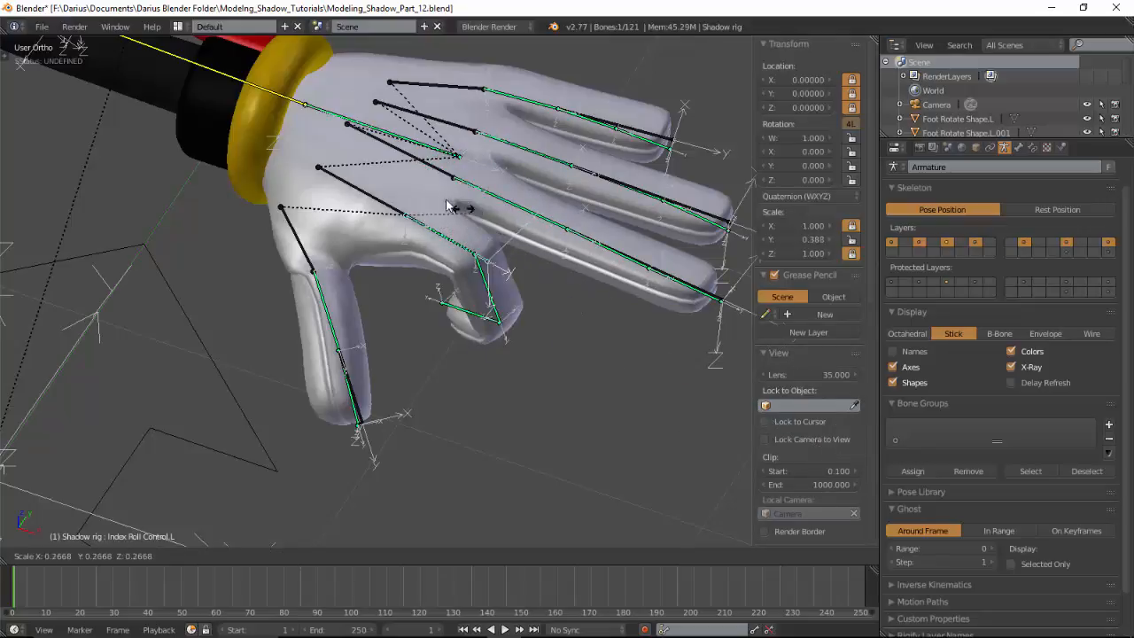
click(625, 312)
middle_drag(625, 312, 632, 298)
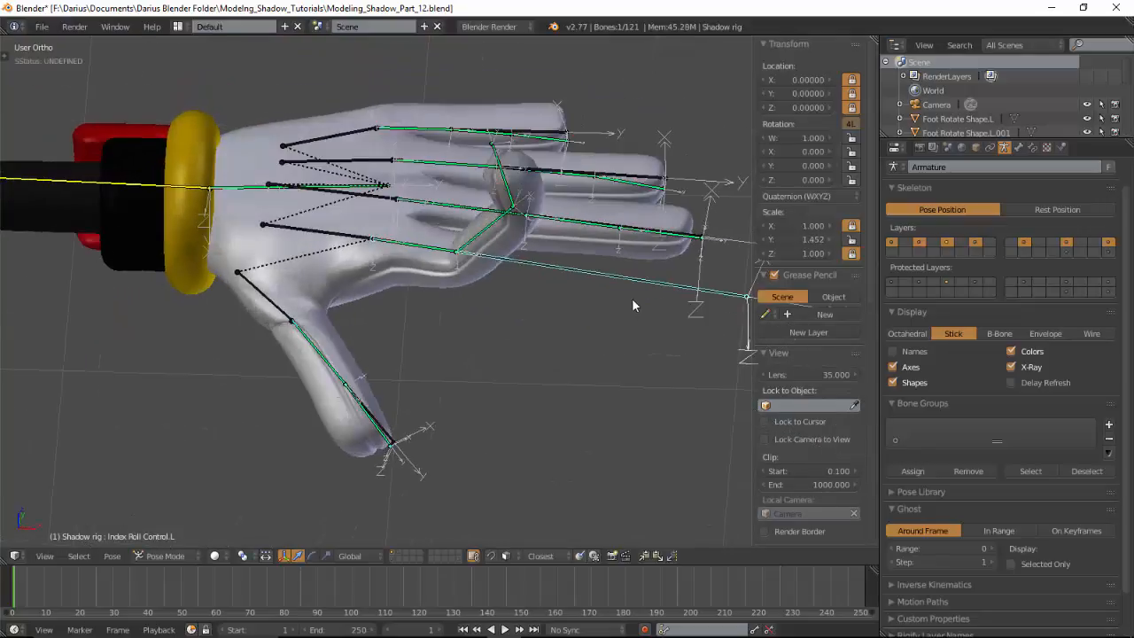
Set the armature's bone display type back to B-Bone and view the bent index finger from other angles
click(997, 334)
middle_drag(632, 295, 649, 478)
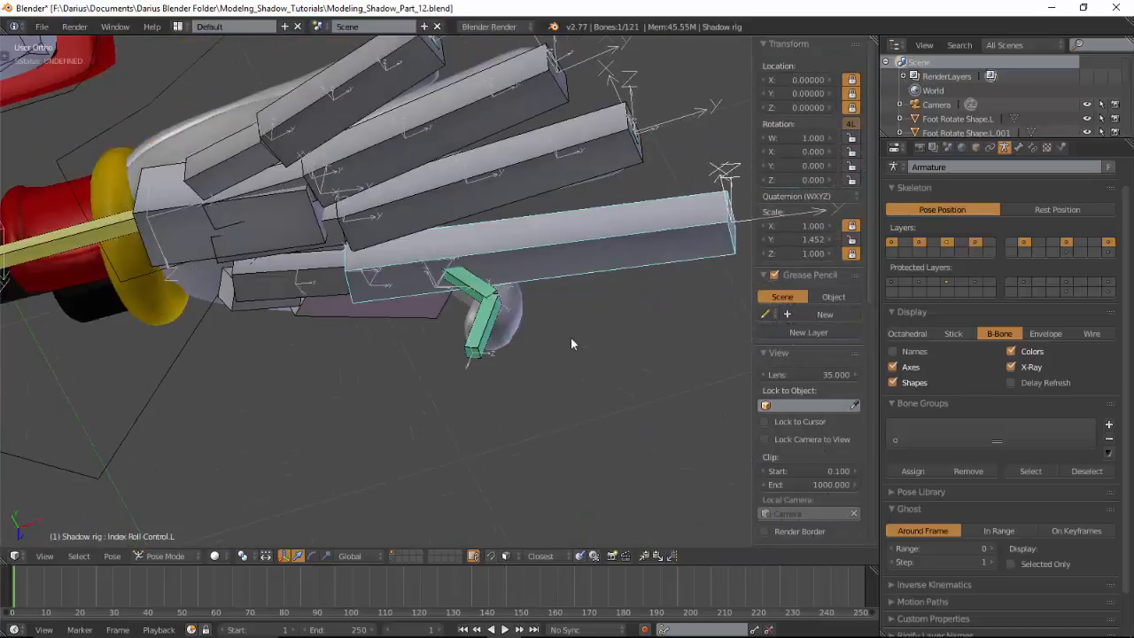
scroll(558, 301, up, 3)
middle_drag(552, 282, 554, 311)
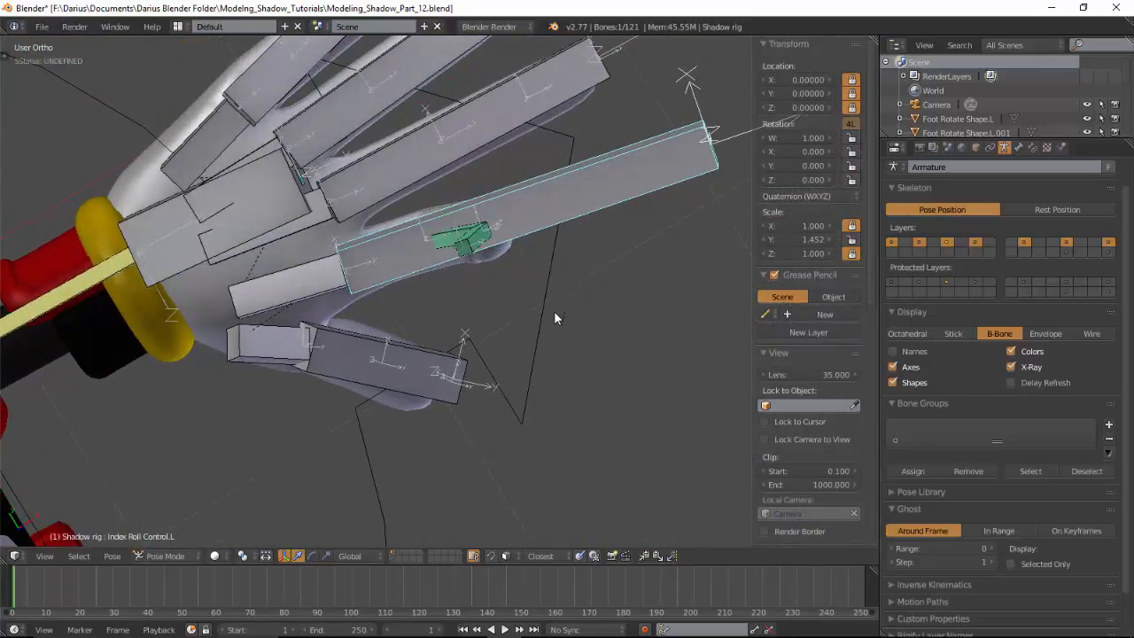
Test rotating the Index Roll Control.L bone by about 66° in front view, and clear its scale and rotation
key(KP_1)
key(r)
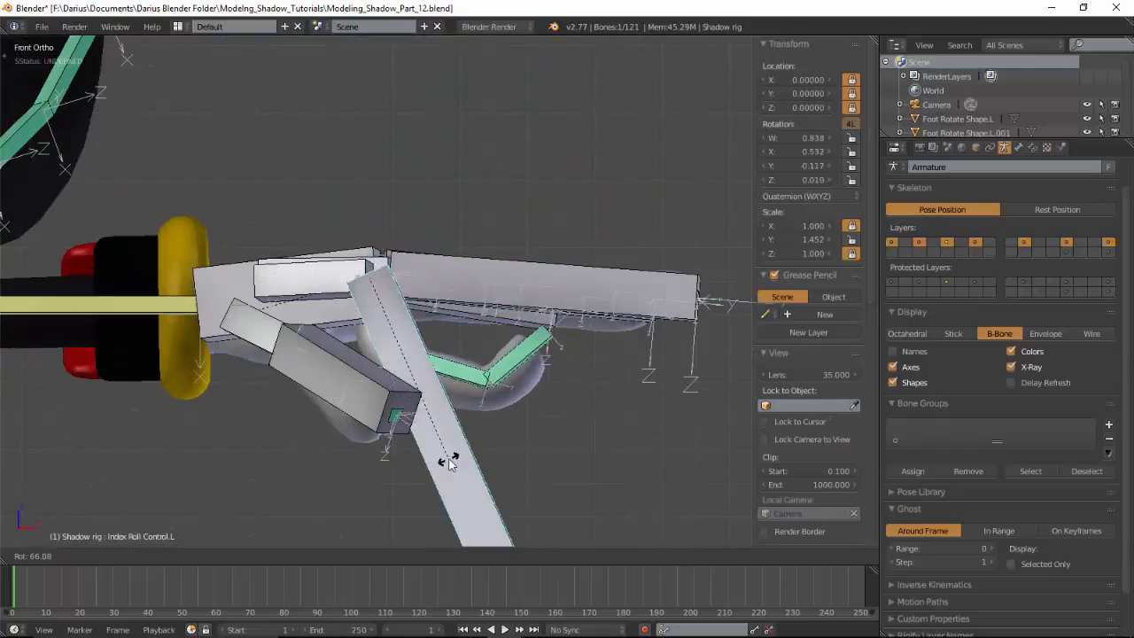
click(448, 462)
key(alt+s)
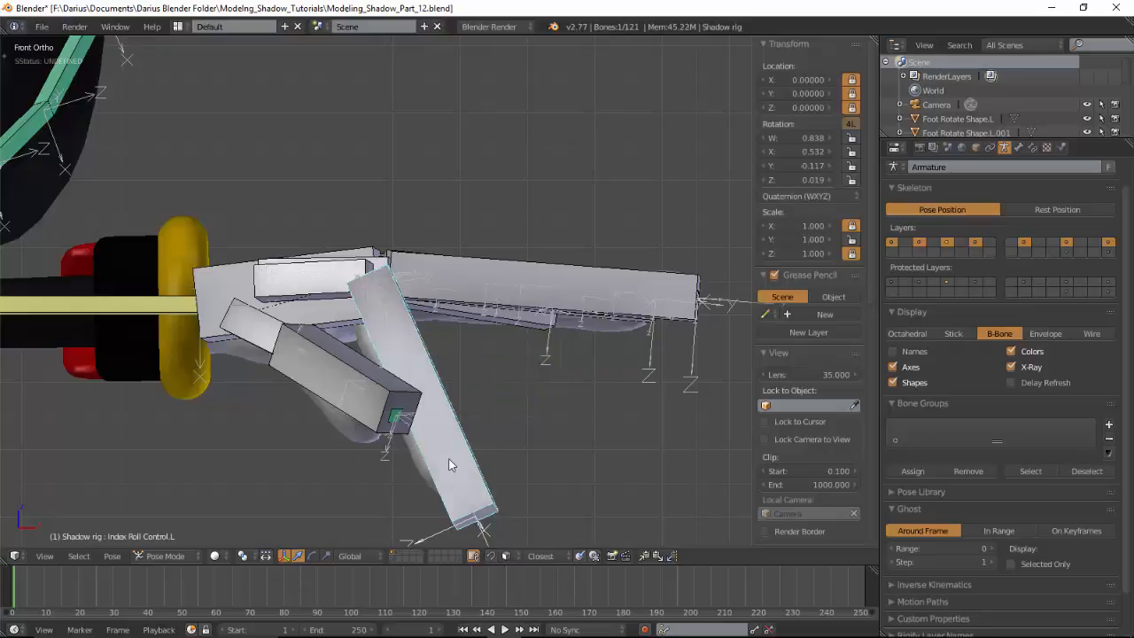
key(alt+r)
Test scaling the Middle Roll Control.L bone down to about 0.24 to curl the middle finger, and cancel the scaling
middle_drag(551, 266, 506, 442)
right_click(650, 202)
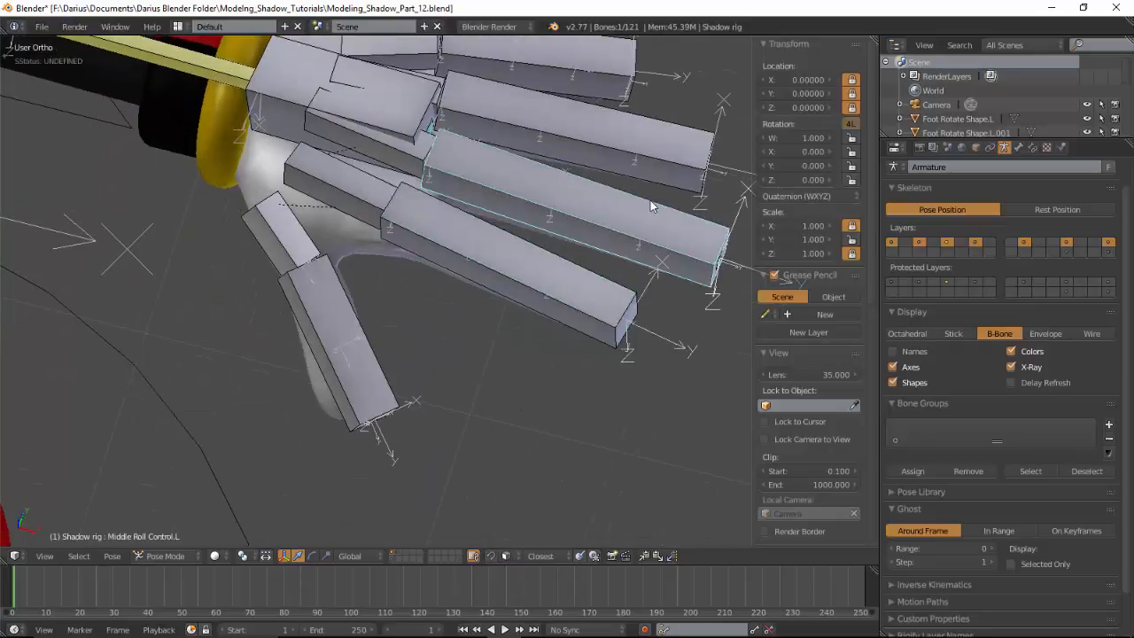
key(s)
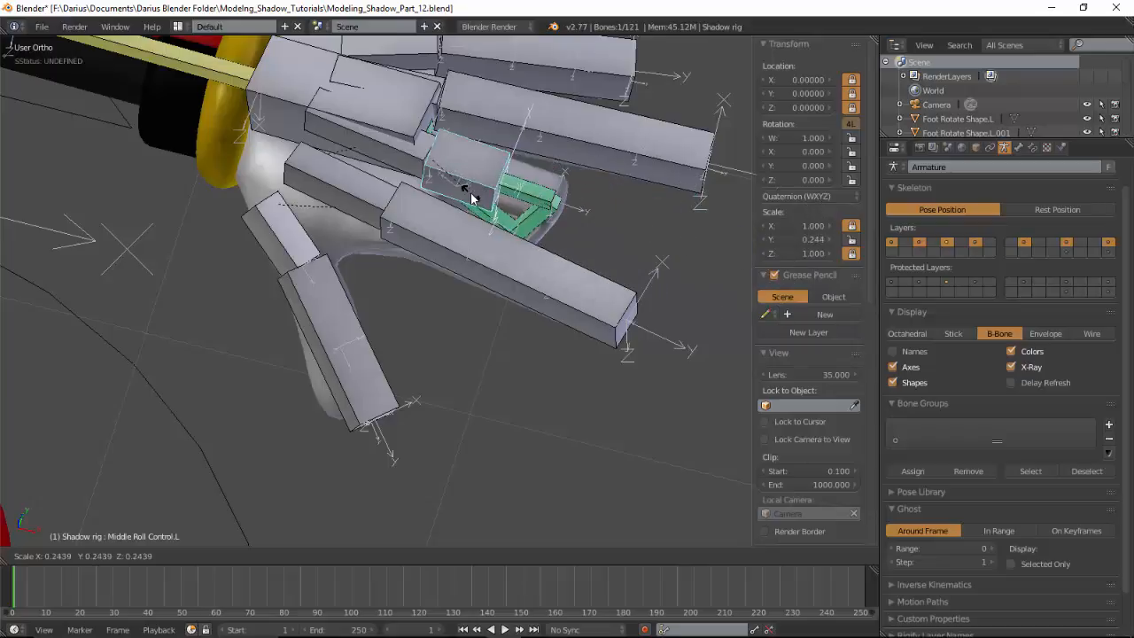
right_click(670, 233)
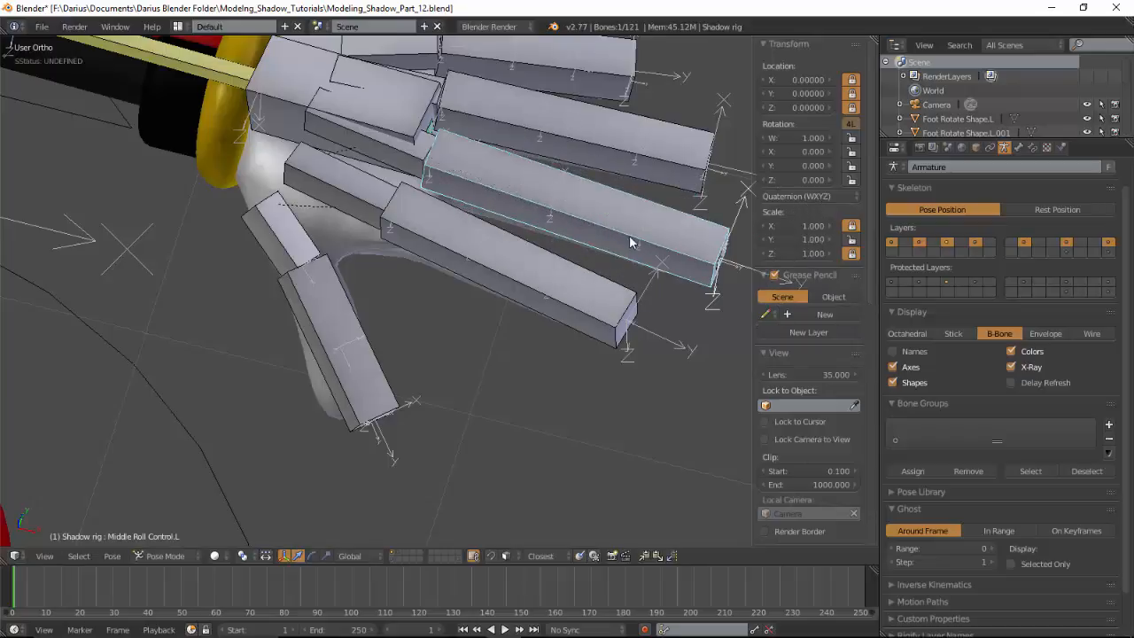
Test scaling the left thumb's roll control bone up to about 1.36, and cancel the scaling
middle_drag(576, 236, 396, 346)
right_click(396, 348)
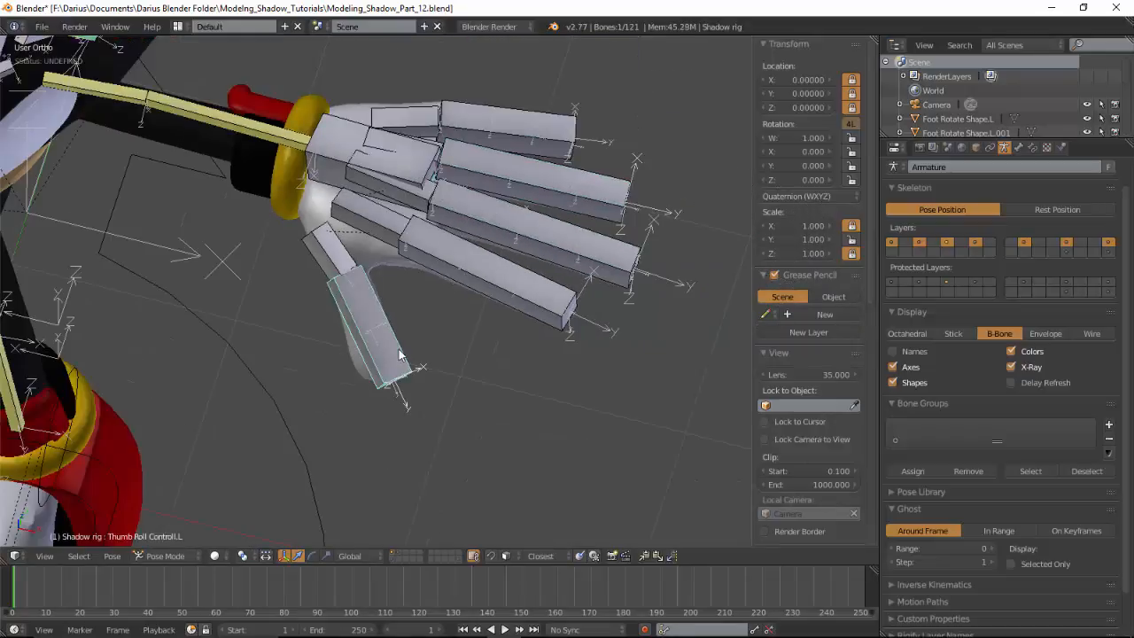
key(s)
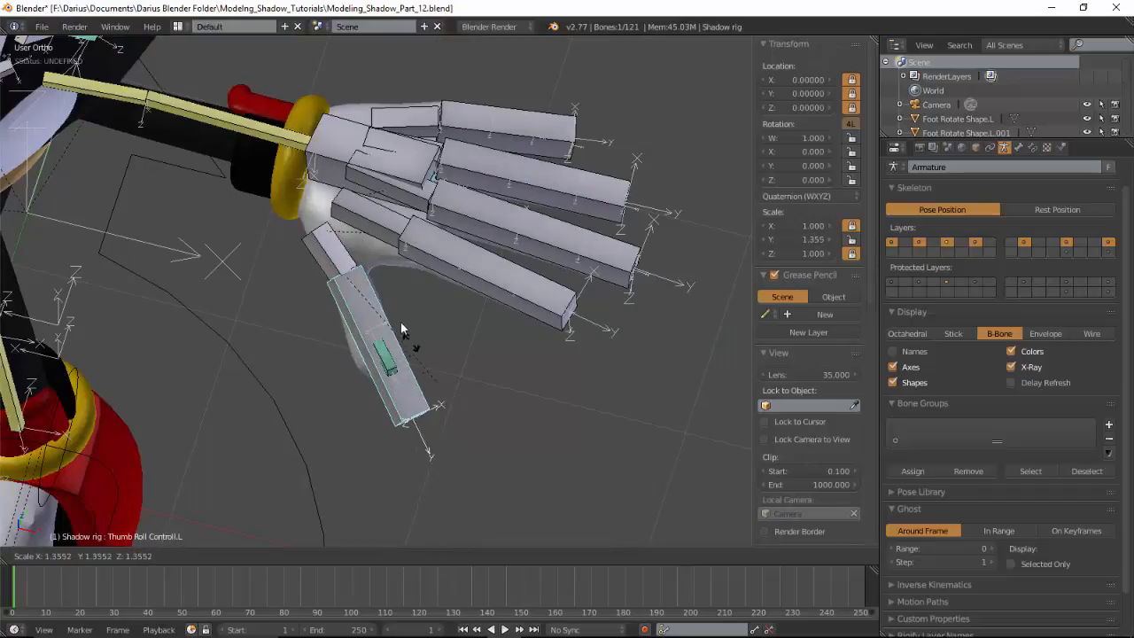
right_click(415, 345)
Examine the whole rig from several angles, including the hands, torso, legs and feet
middle_drag(416, 344, 393, 328)
scroll(427, 309, down, 5)
middle_drag(338, 359, 451, 307)
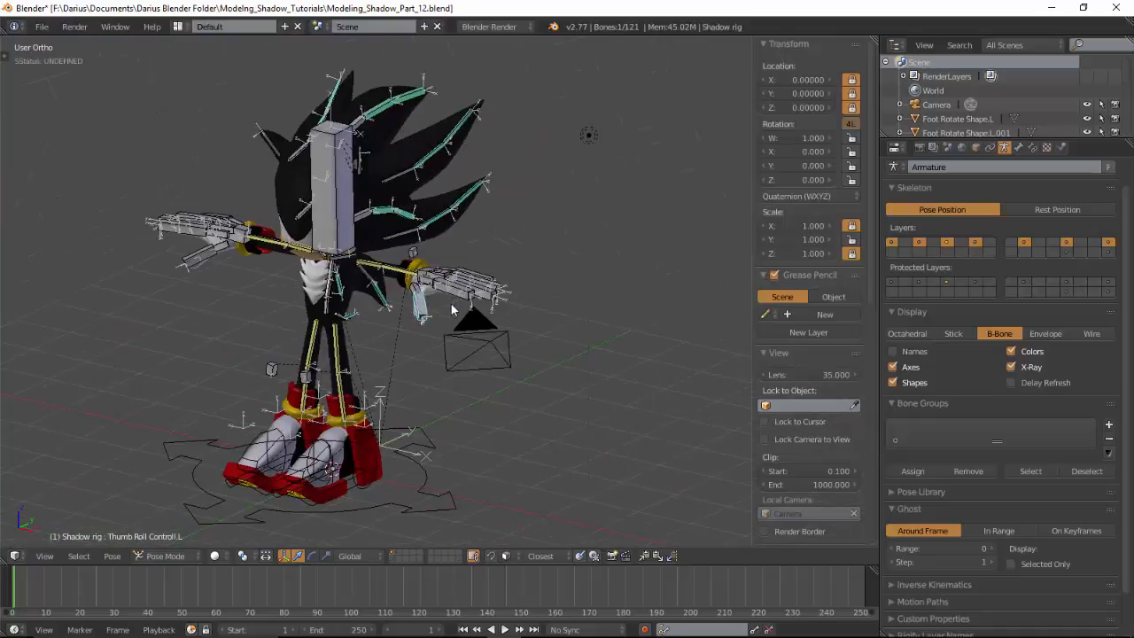
scroll(390, 306, up, 4)
middle_drag(438, 197, 609, 246)
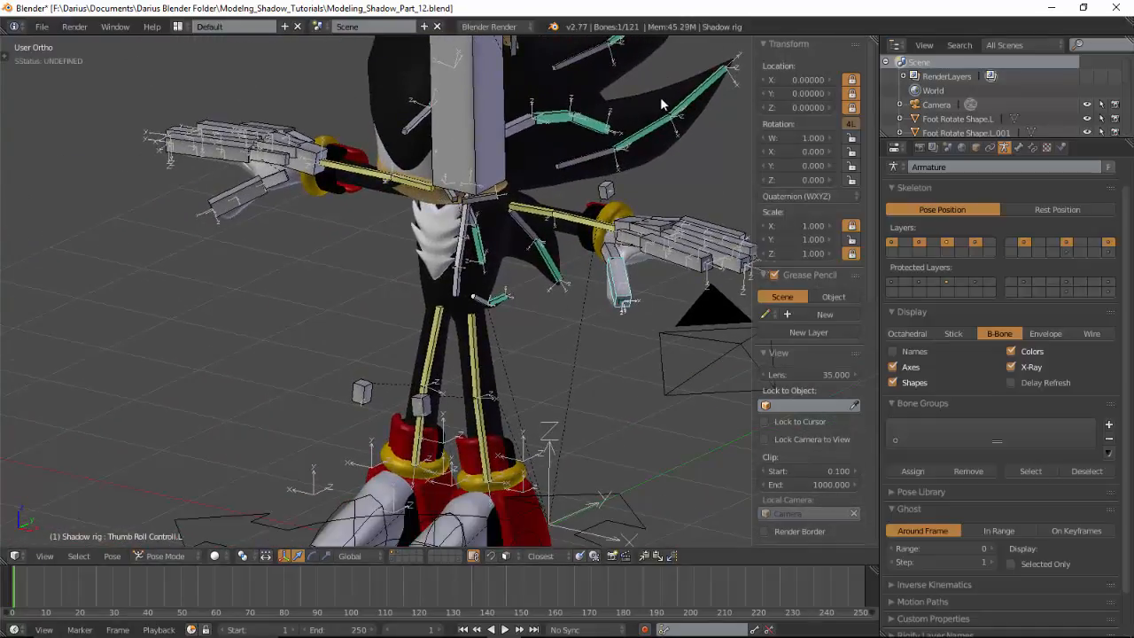
scroll(601, 251, down, 5)
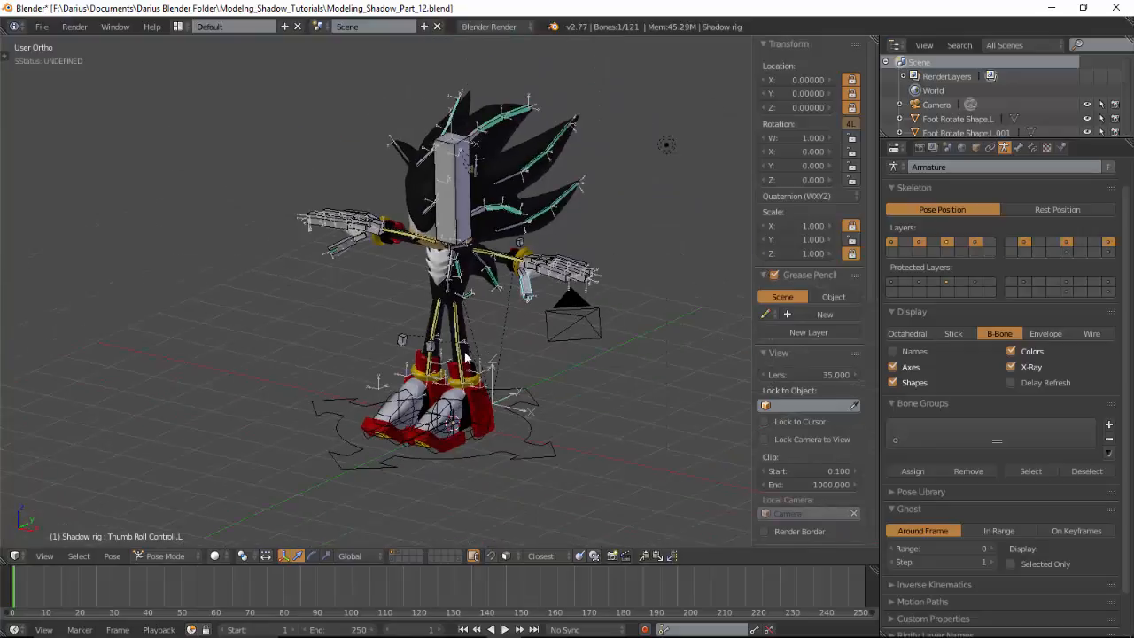
middle_drag(491, 353, 396, 362)
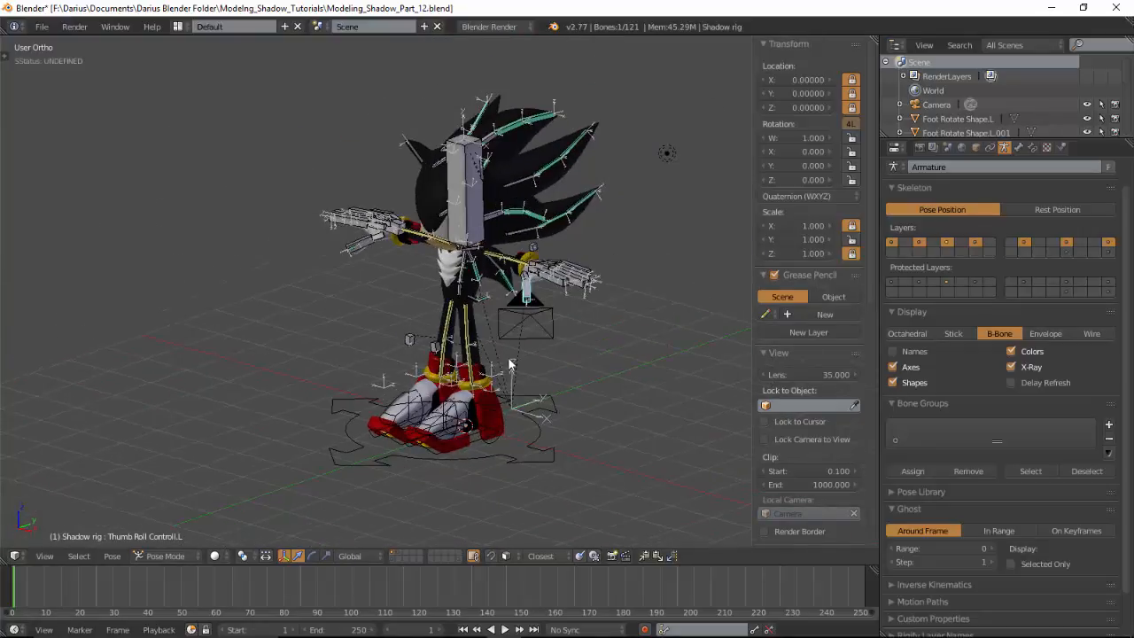
scroll(508, 358, up, 6)
shift+middle_drag(542, 391, 563, 315)
Test lifting the Foot.L control to bend the left leg, and cancel the move
right_click(520, 294)
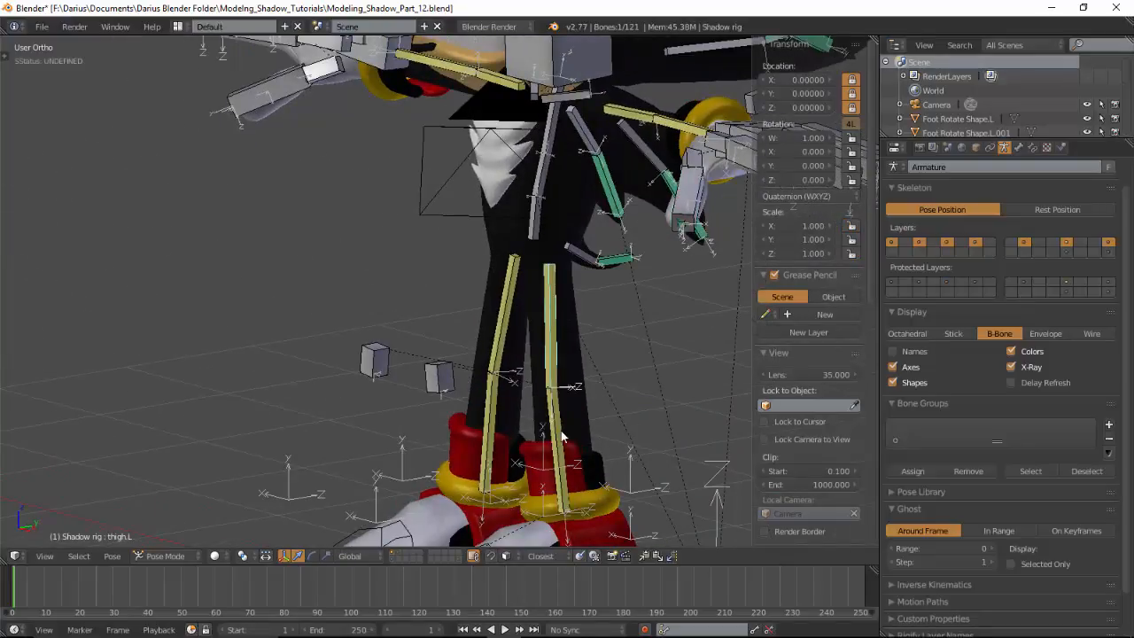
right_click(505, 406)
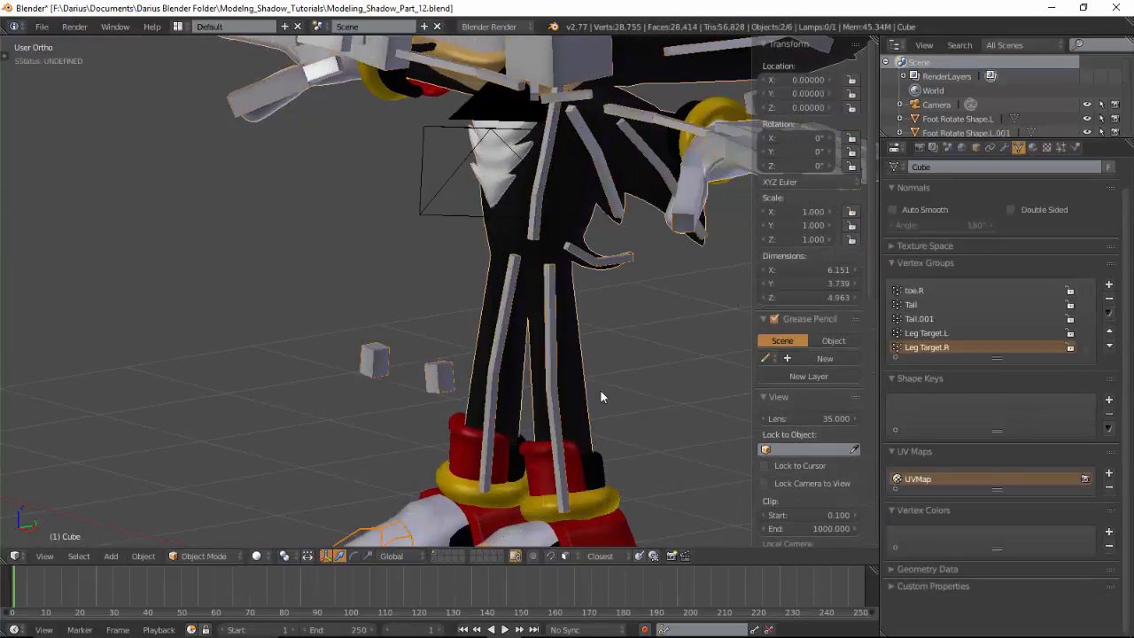
scroll(599, 396, down, 6)
middle_drag(567, 480, 534, 501)
right_click(514, 451)
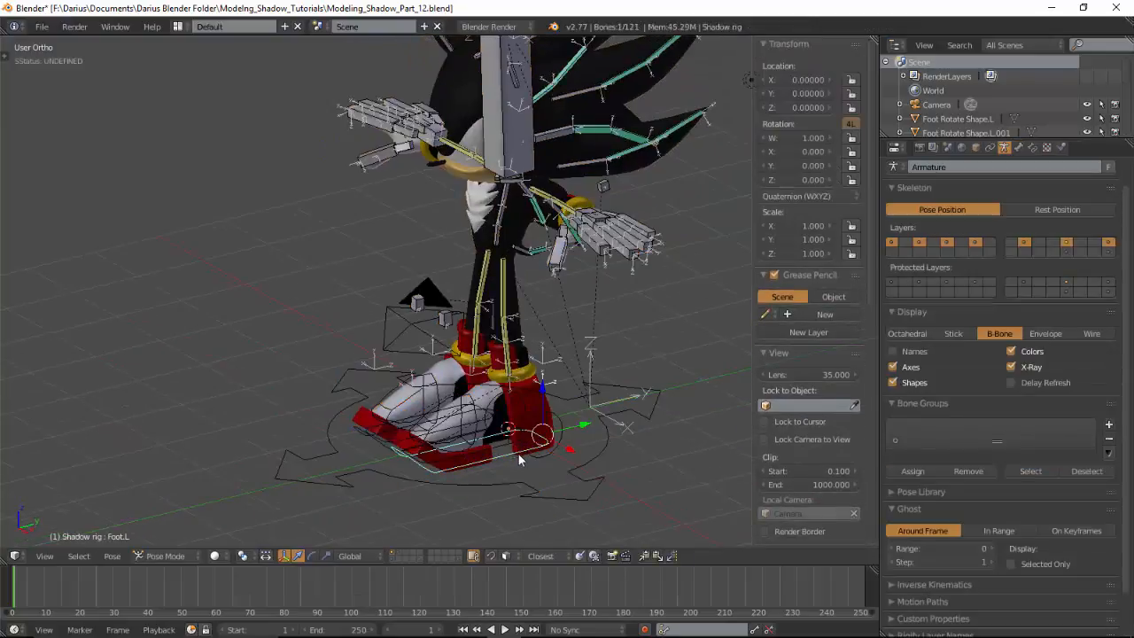
key(g)
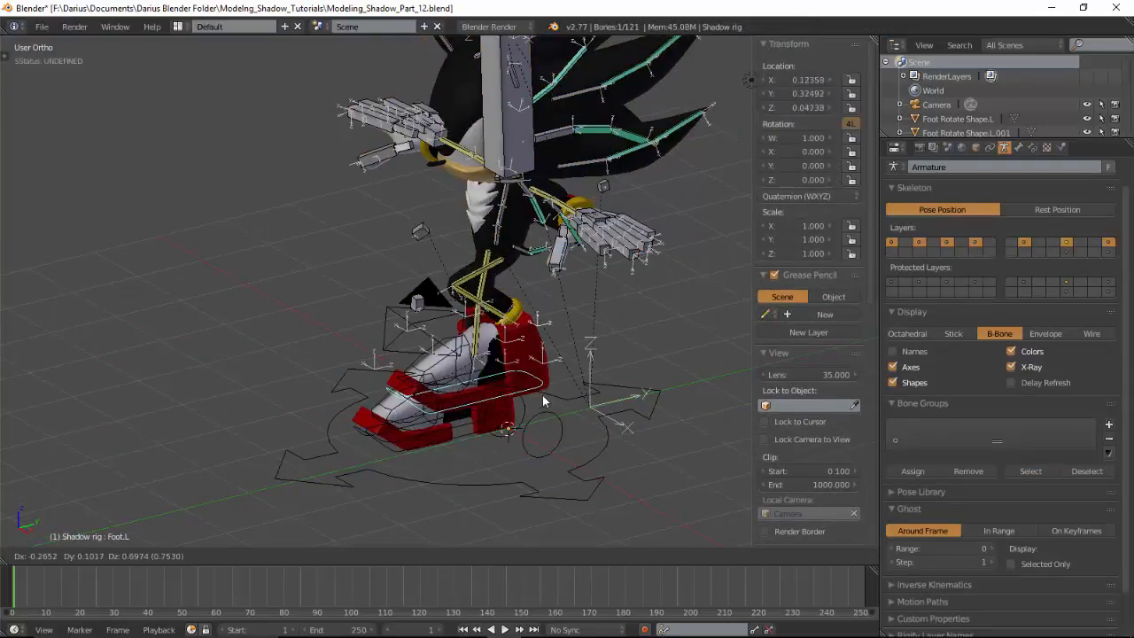
right_click(542, 396)
Move the thigh and shin bones of both legs to the fifth lower-row bone layer of the second layer block
middle_drag(433, 395, 506, 380)
scroll(496, 367, up, 3)
right_click(436, 316)
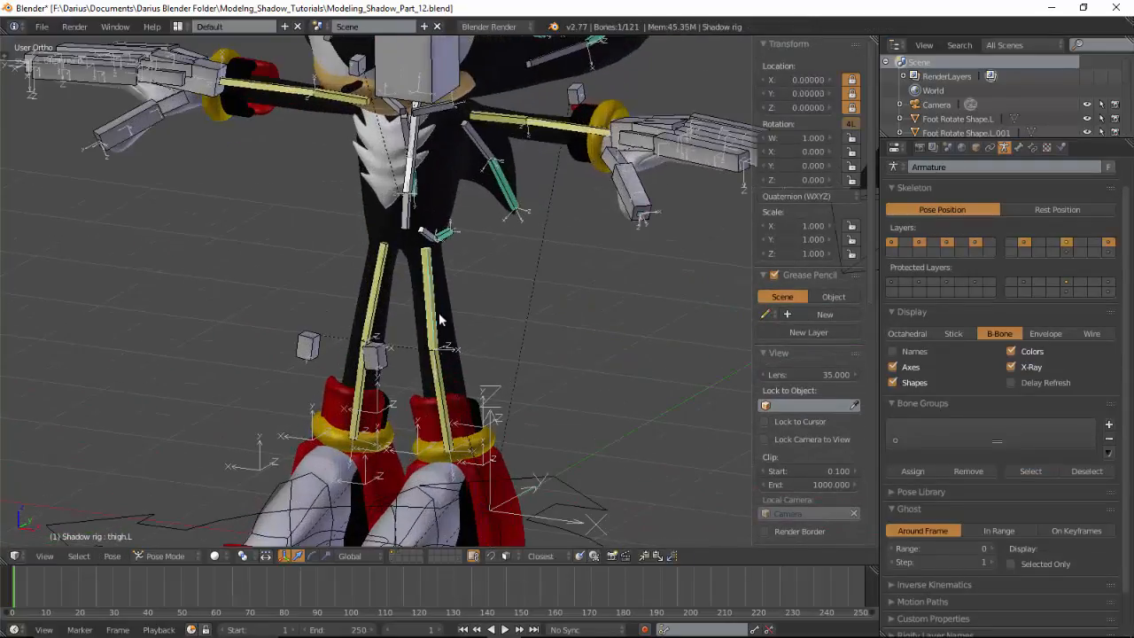
shift+right_click(437, 392)
shift+right_click(390, 288)
shift+right_click(359, 387)
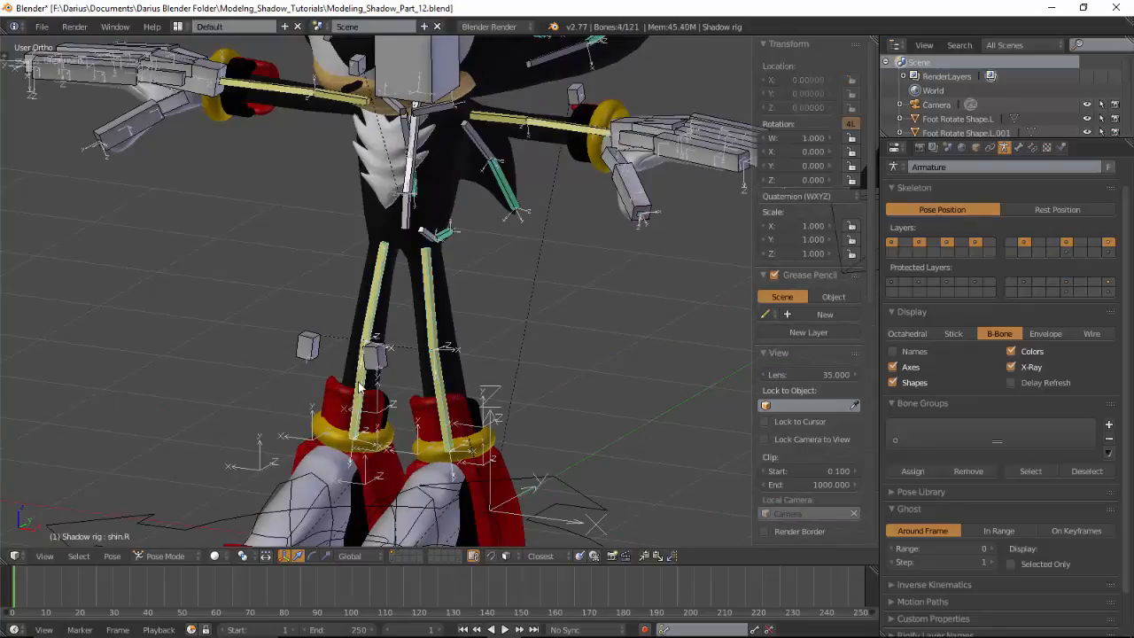
key(m)
click(548, 409)
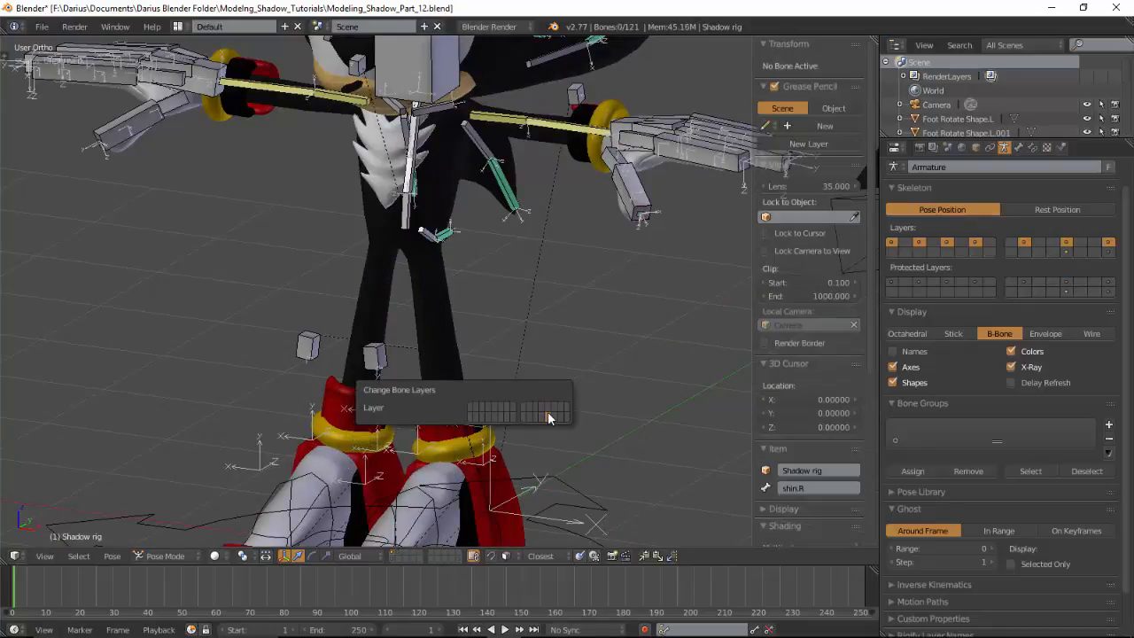
Move the upper arm and forearm bones of both arms to the second lower-row bone layer of the second layer block
middle_drag(412, 289, 599, 283)
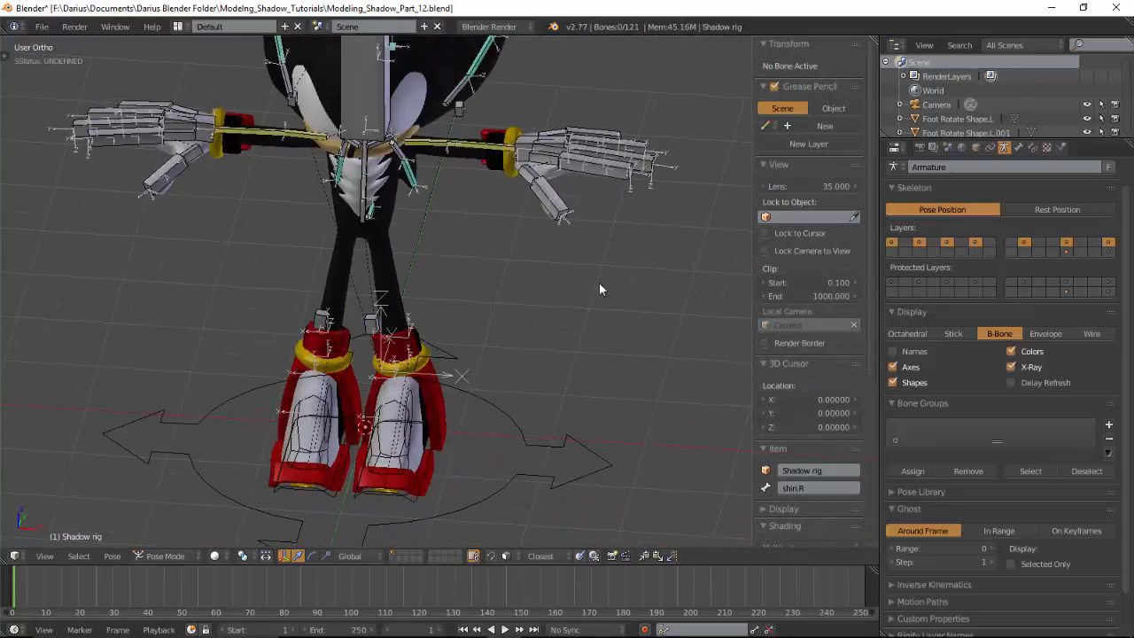
right_click(495, 150)
shift+right_click(430, 148)
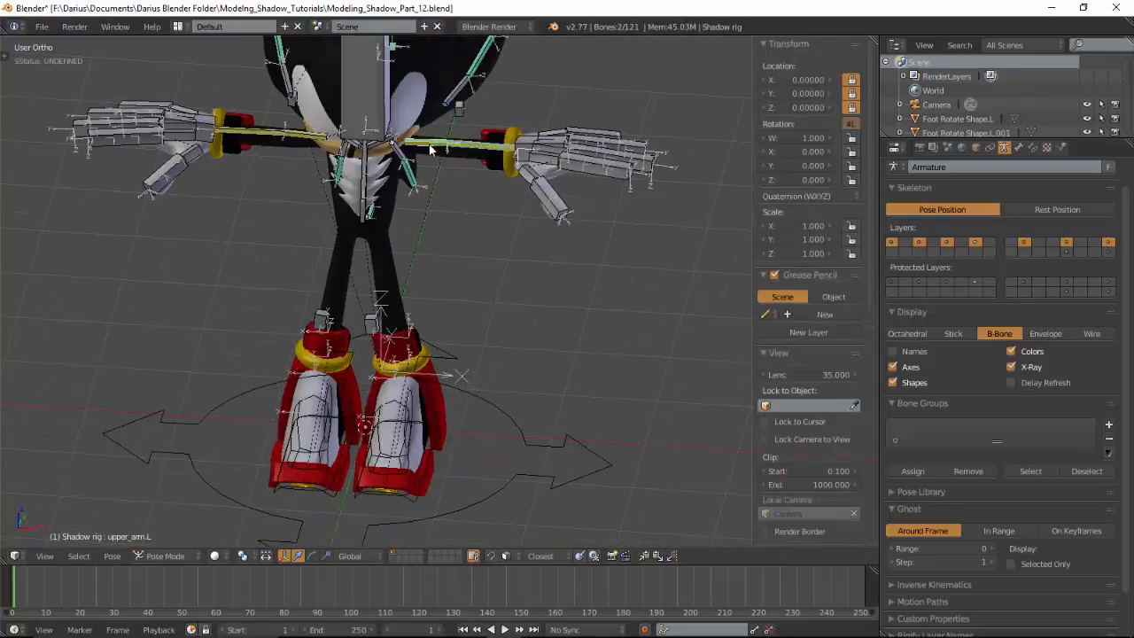
shift+right_click(309, 137)
shift+right_click(268, 133)
key(m)
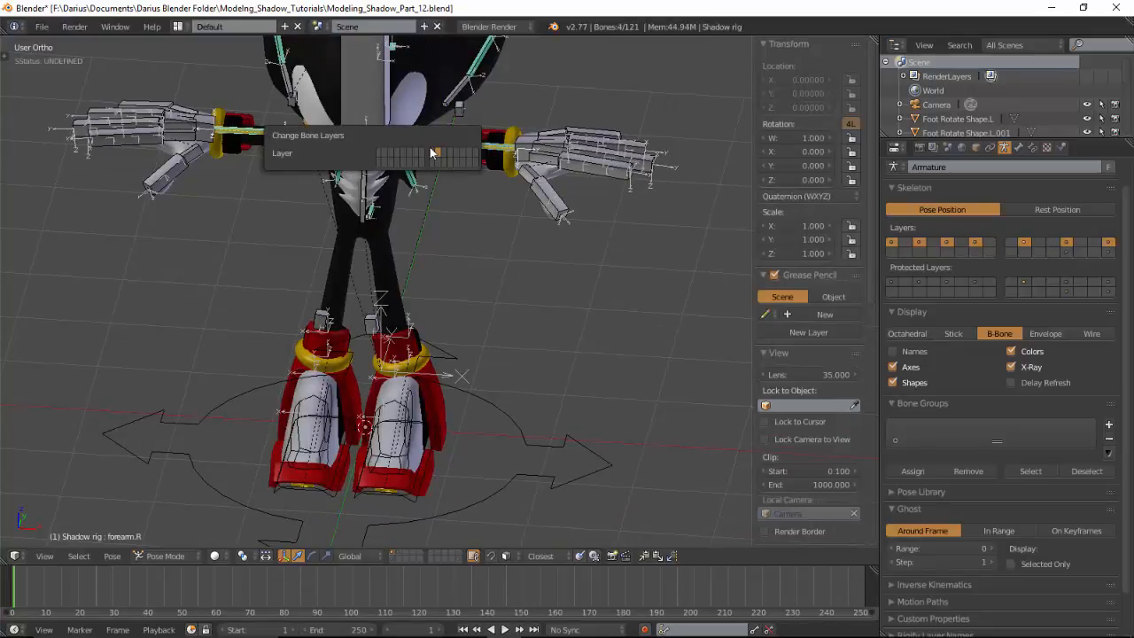
click(439, 164)
Examine the remaining controls on the torso, arms and legs from the side and front
scroll(620, 295, down, 3)
middle_drag(619, 295, 503, 265)
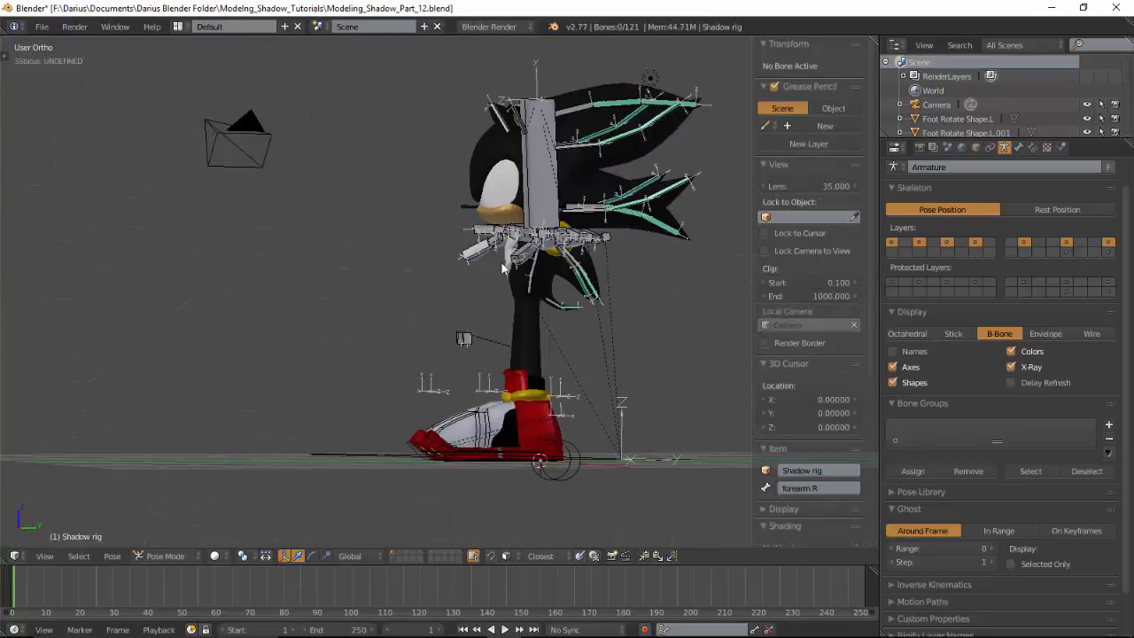
scroll(559, 325, up, 4)
middle_drag(559, 332, 440, 299)
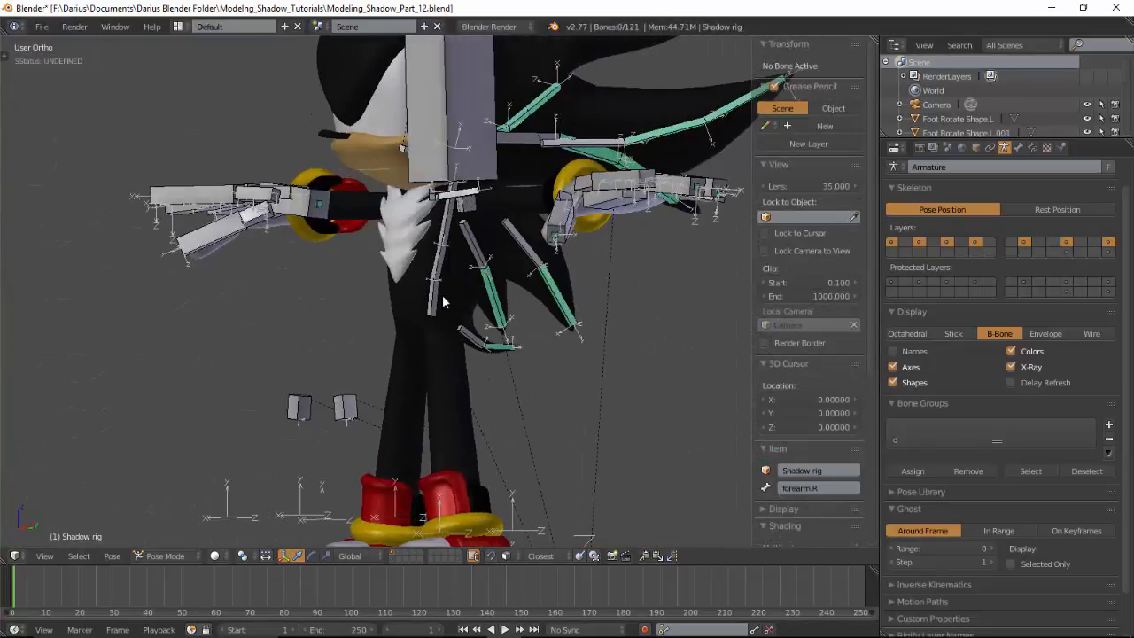
scroll(487, 304, up, 1)
key(KP_1)
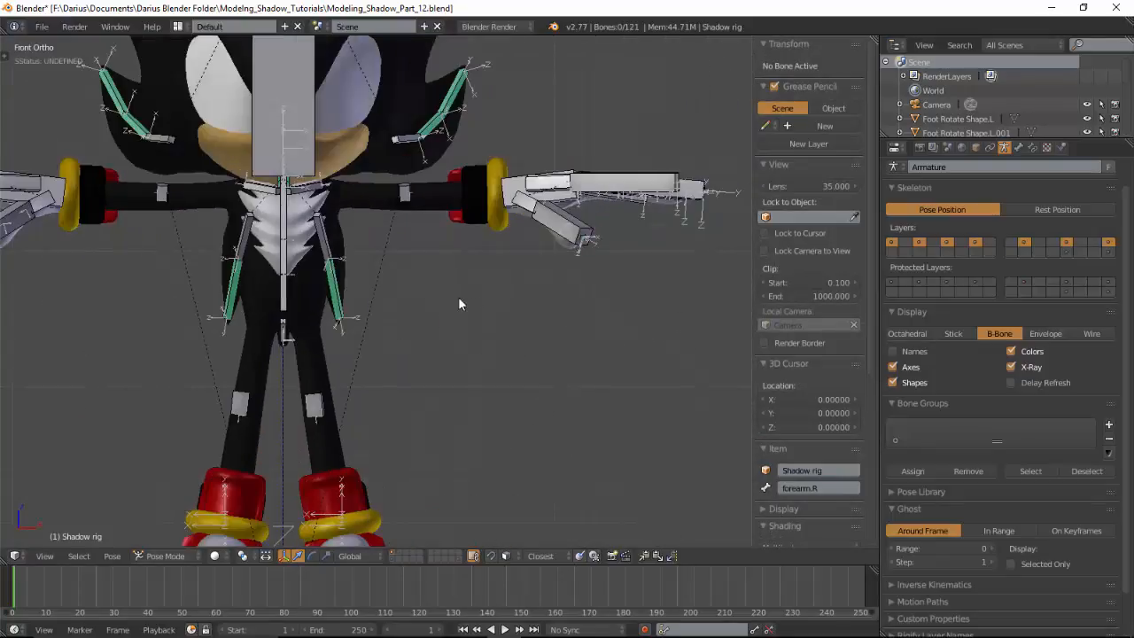
scroll(434, 316, up, 5)
middle_drag(460, 260, 479, 266)
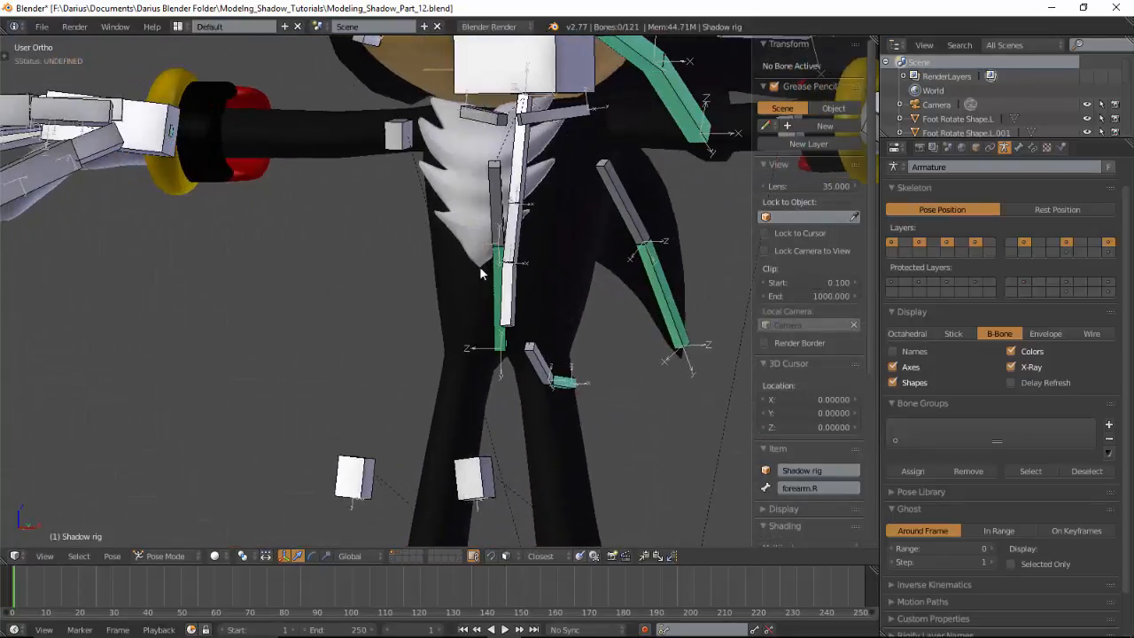
Test rotating the hips bone by about -10° in front view, and cancel the rotation
right_click(518, 278)
middle_drag(564, 285, 581, 330)
key(KP_1)
key(KP_1)
key(r)
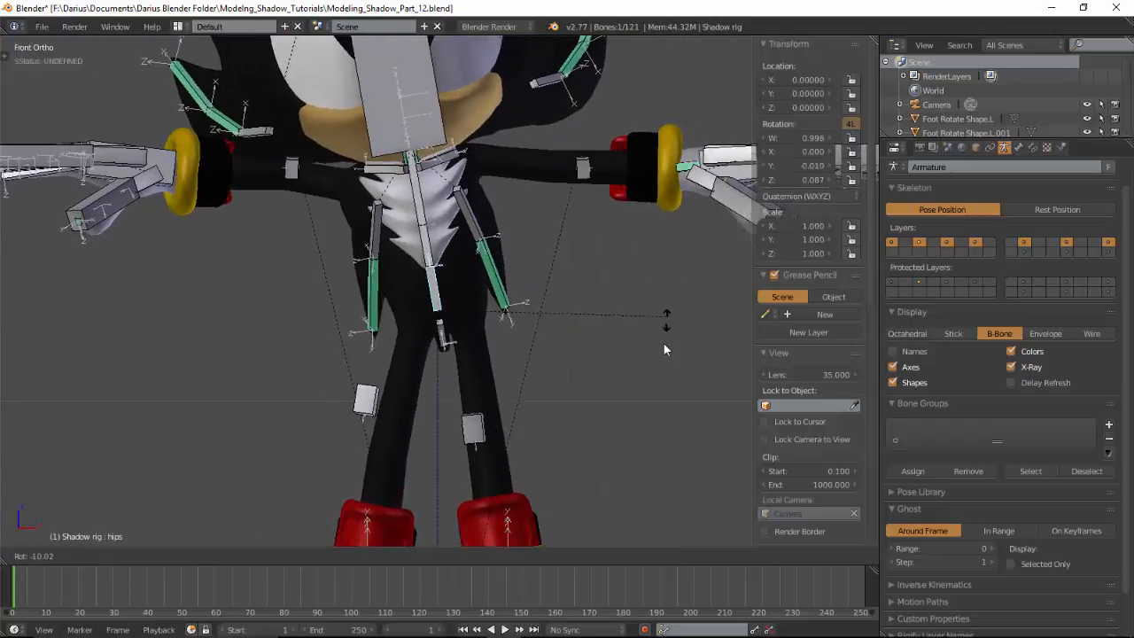
key(Escape)
Parent the Knee.L bone to the hips.001 bone in Edit Mode, deselect everything and return to Pose Mode
middle_drag(642, 374, 483, 415)
right_click(462, 391)
shift+middle_drag(574, 436, 558, 299)
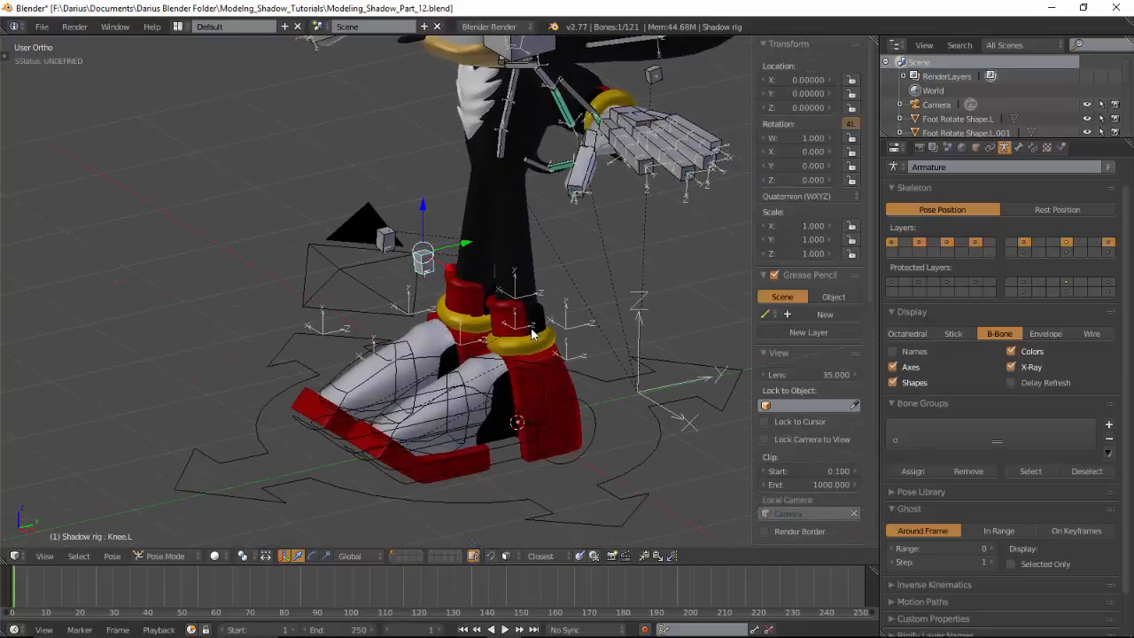
key(Tab)
middle_drag(576, 337, 579, 355)
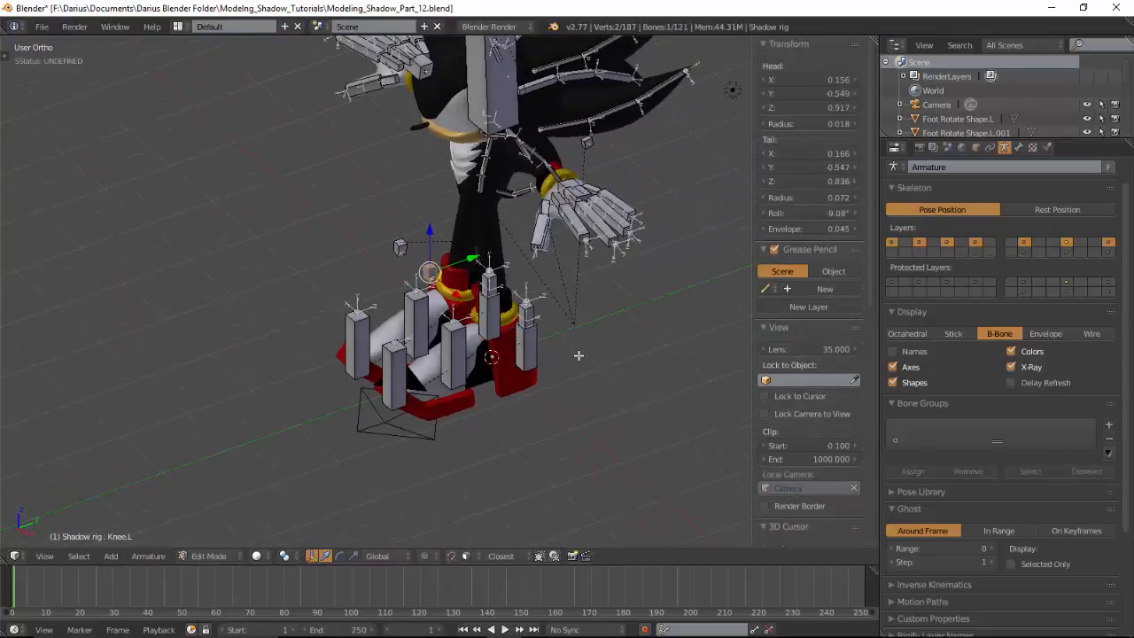
scroll(426, 265, up, 3)
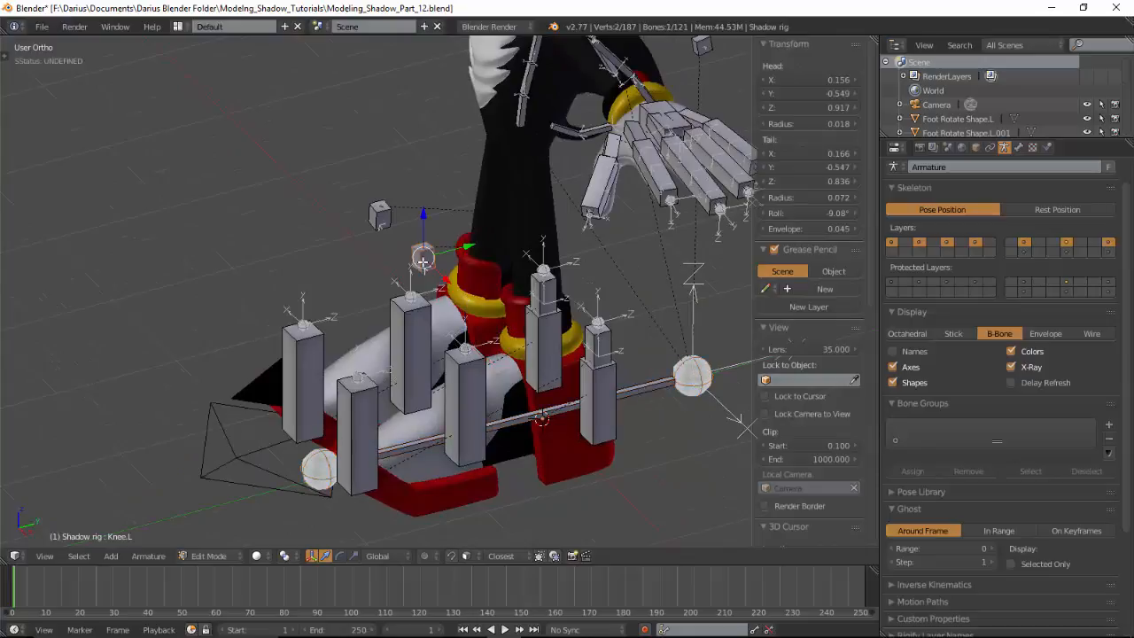
right_click(651, 390)
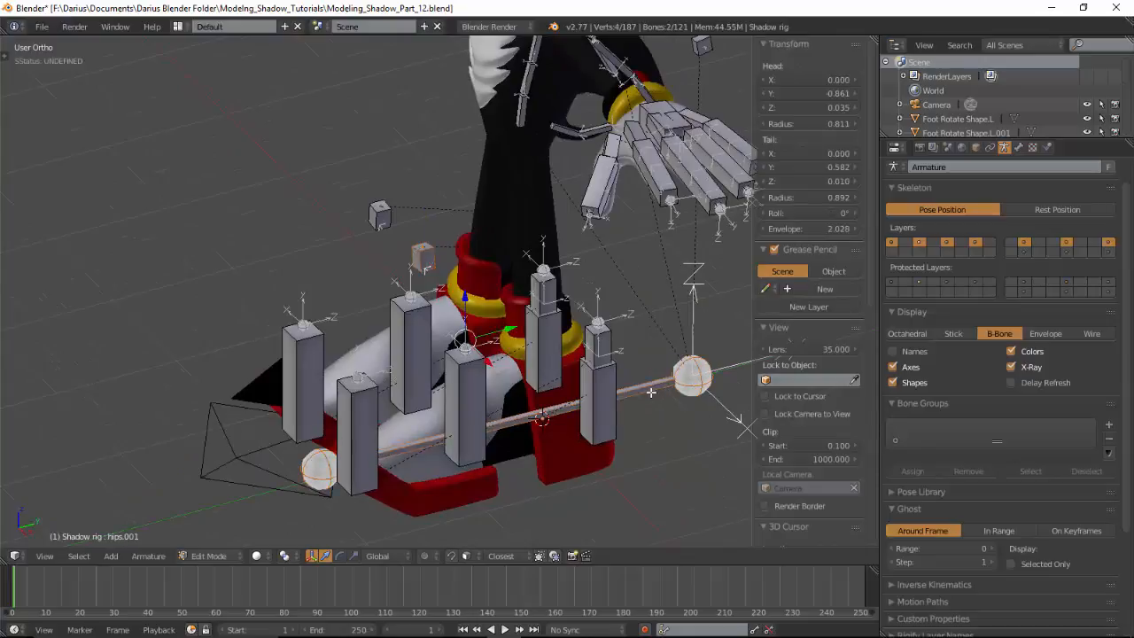
key(ctrl+p)
click(651, 392)
middle_drag(537, 368, 595, 362)
key(a)
key(Tab)
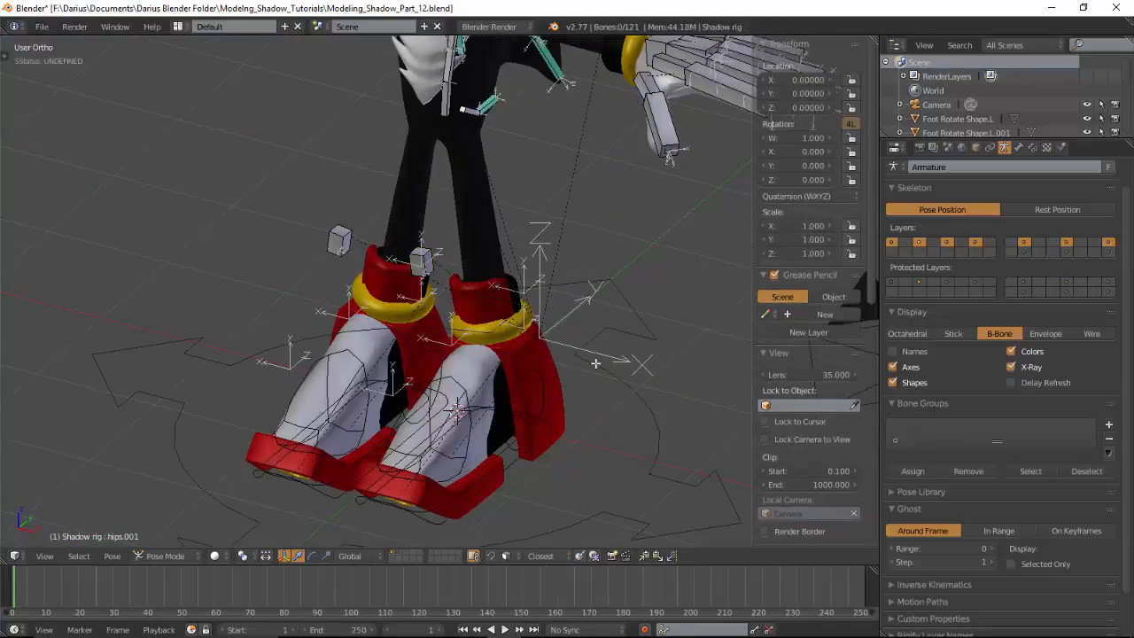
Test rotating the chest bone by about 6.5° from the front, and cancel the rotation
scroll(567, 341, down, 3)
mouse_move(543, 321)
middle_down()
mouse_move(622, 320)
mouse_move(525, 314)
mouse_move(599, 380)
mouse_move(542, 336)
middle_up()
scroll(541, 333, up, 2)
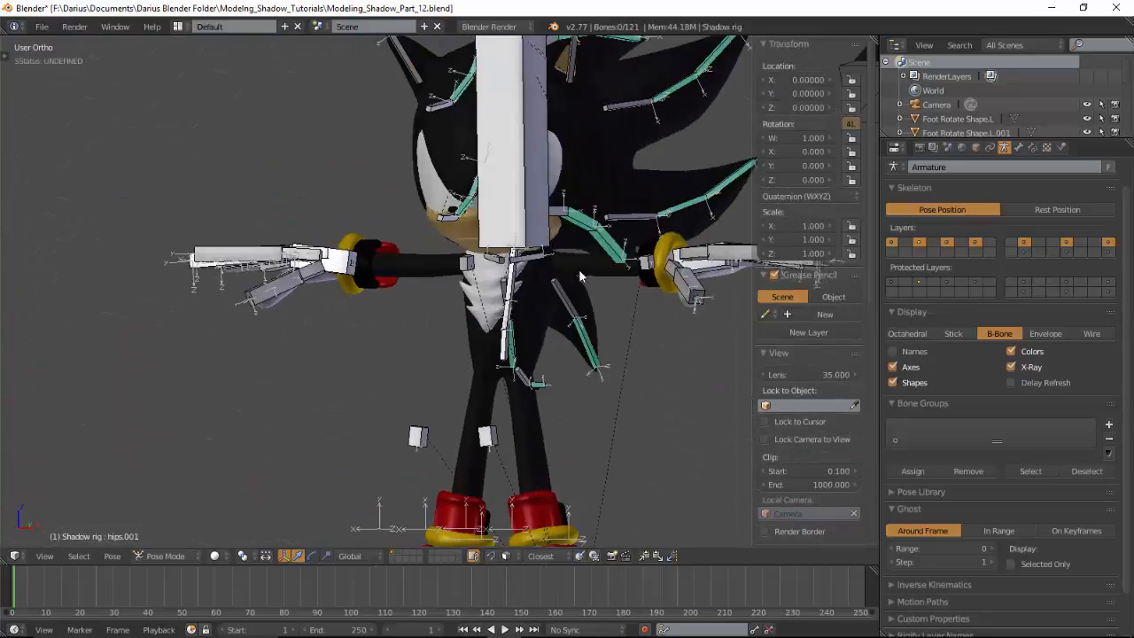
middle_drag(565, 237, 519, 237)
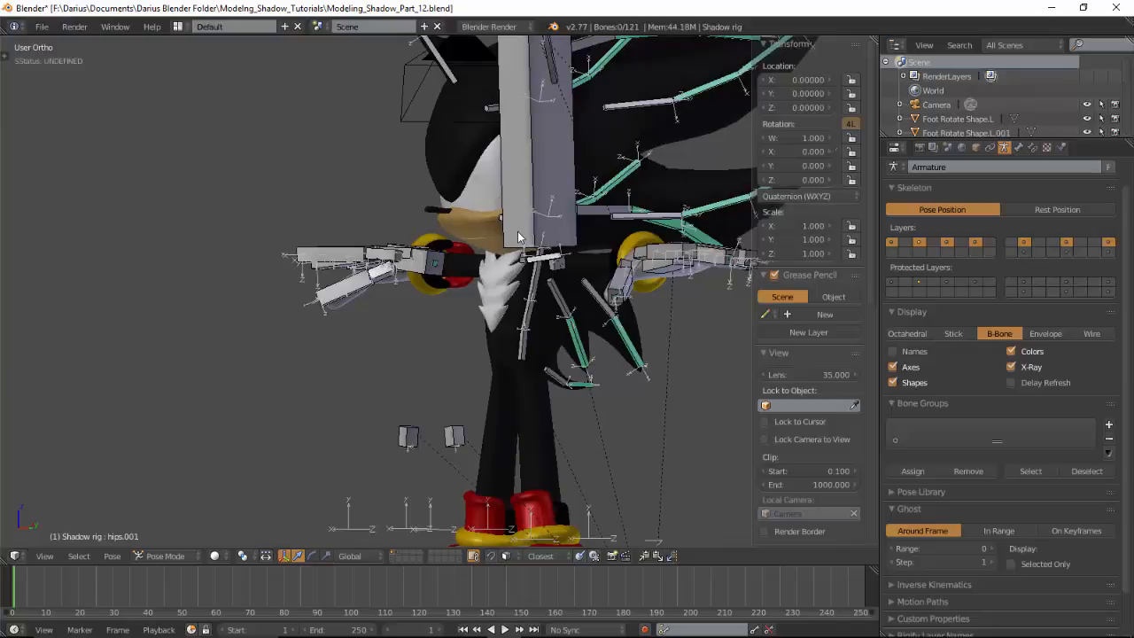
middle_drag(452, 323, 512, 293)
right_click(513, 289)
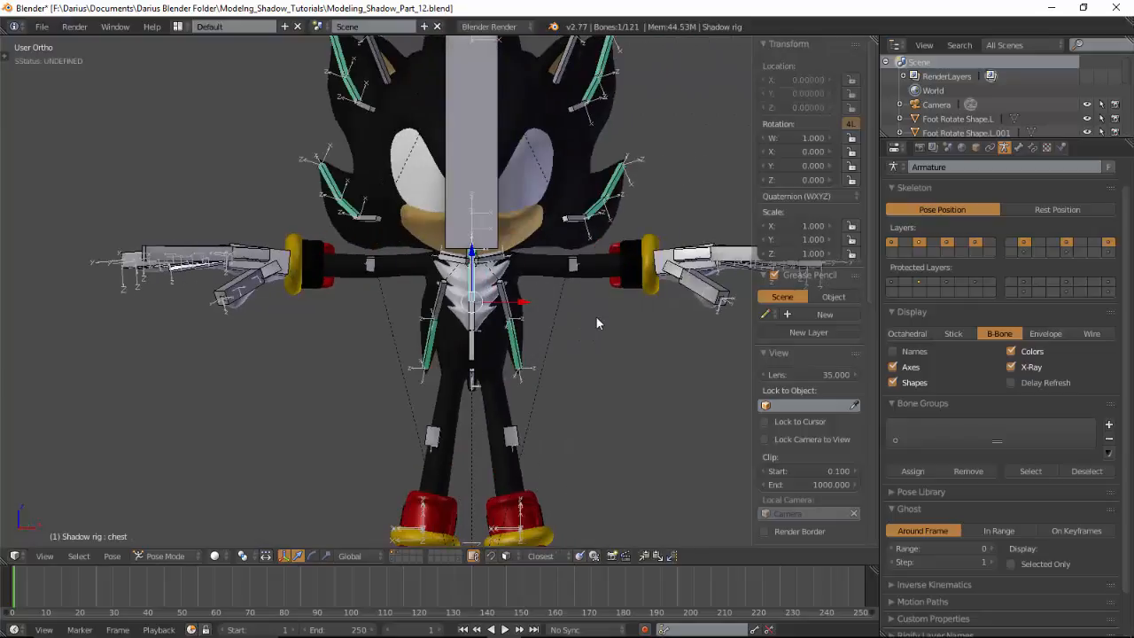
key(r)
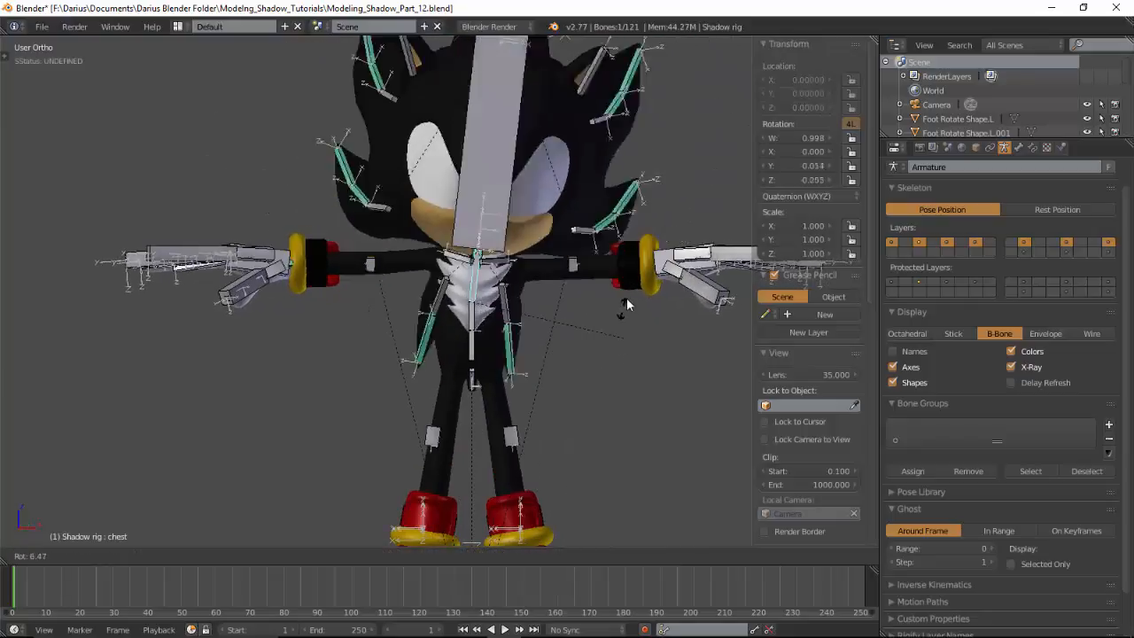
key(Escape)
Test rotating the spine bone and the hips bone, the hips by about 23°, and cancel both rotations
right_click(476, 317)
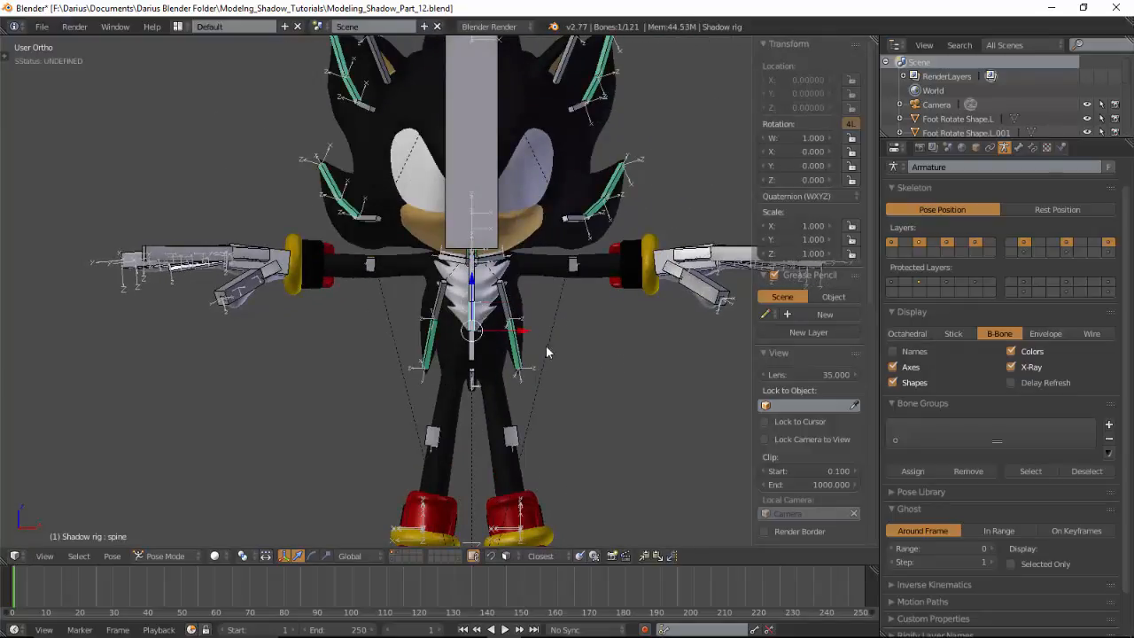
key(r)
key(Escape)
right_click(476, 353)
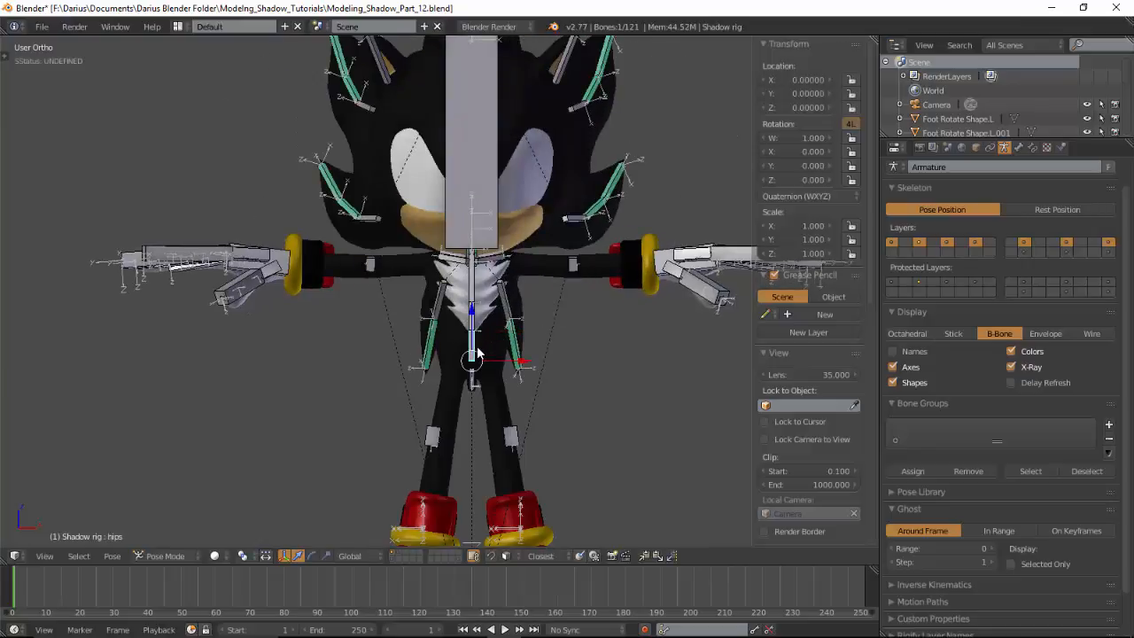
key(r)
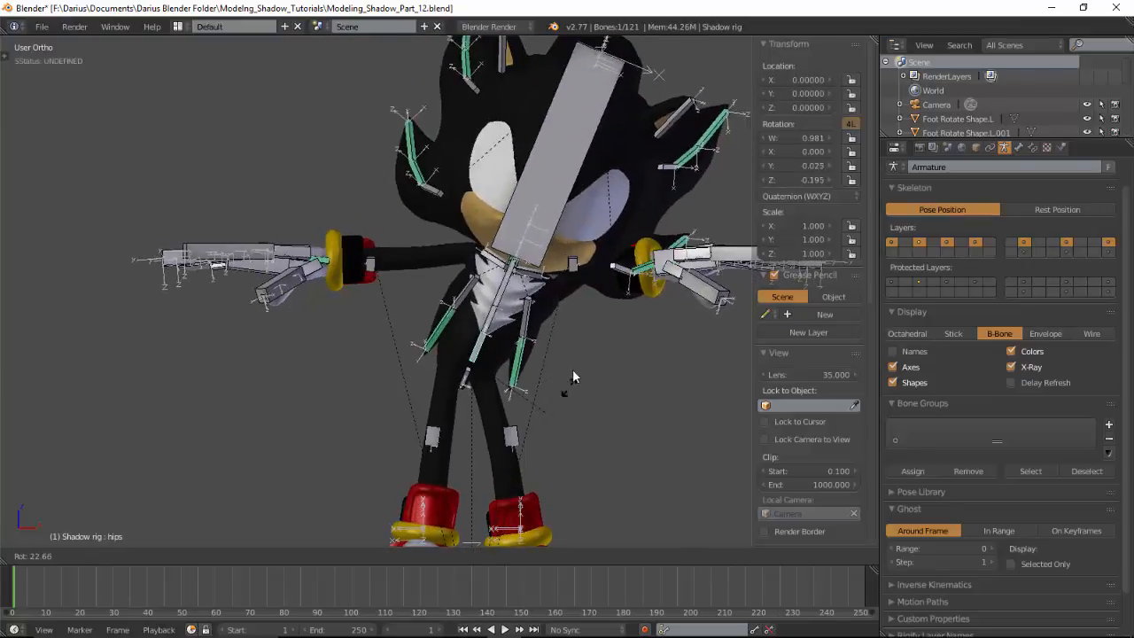
key(Escape)
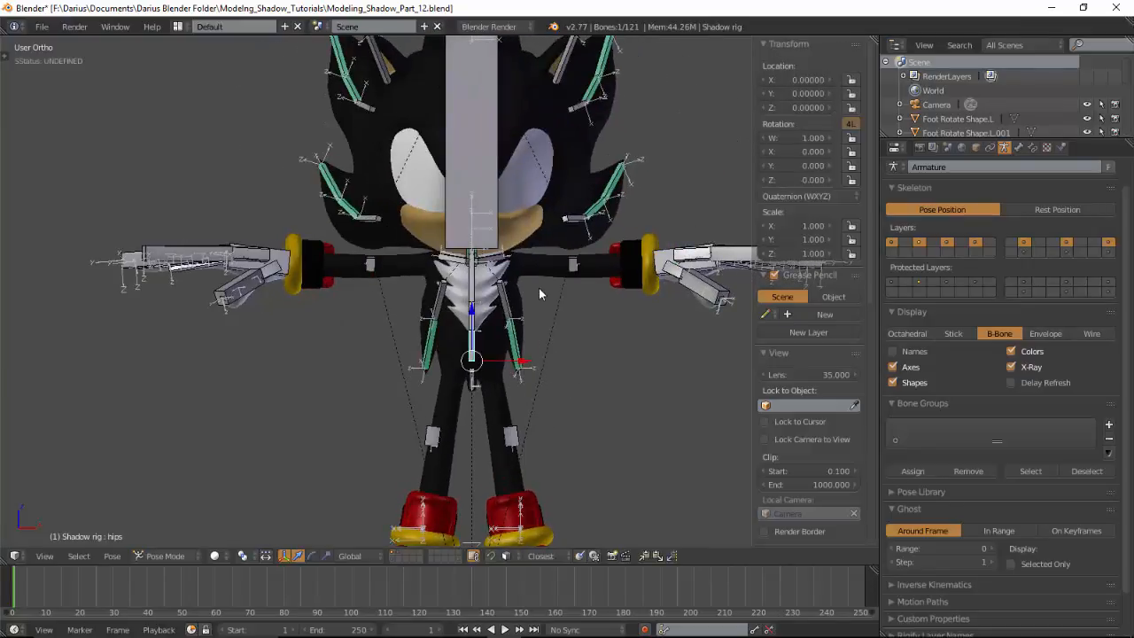